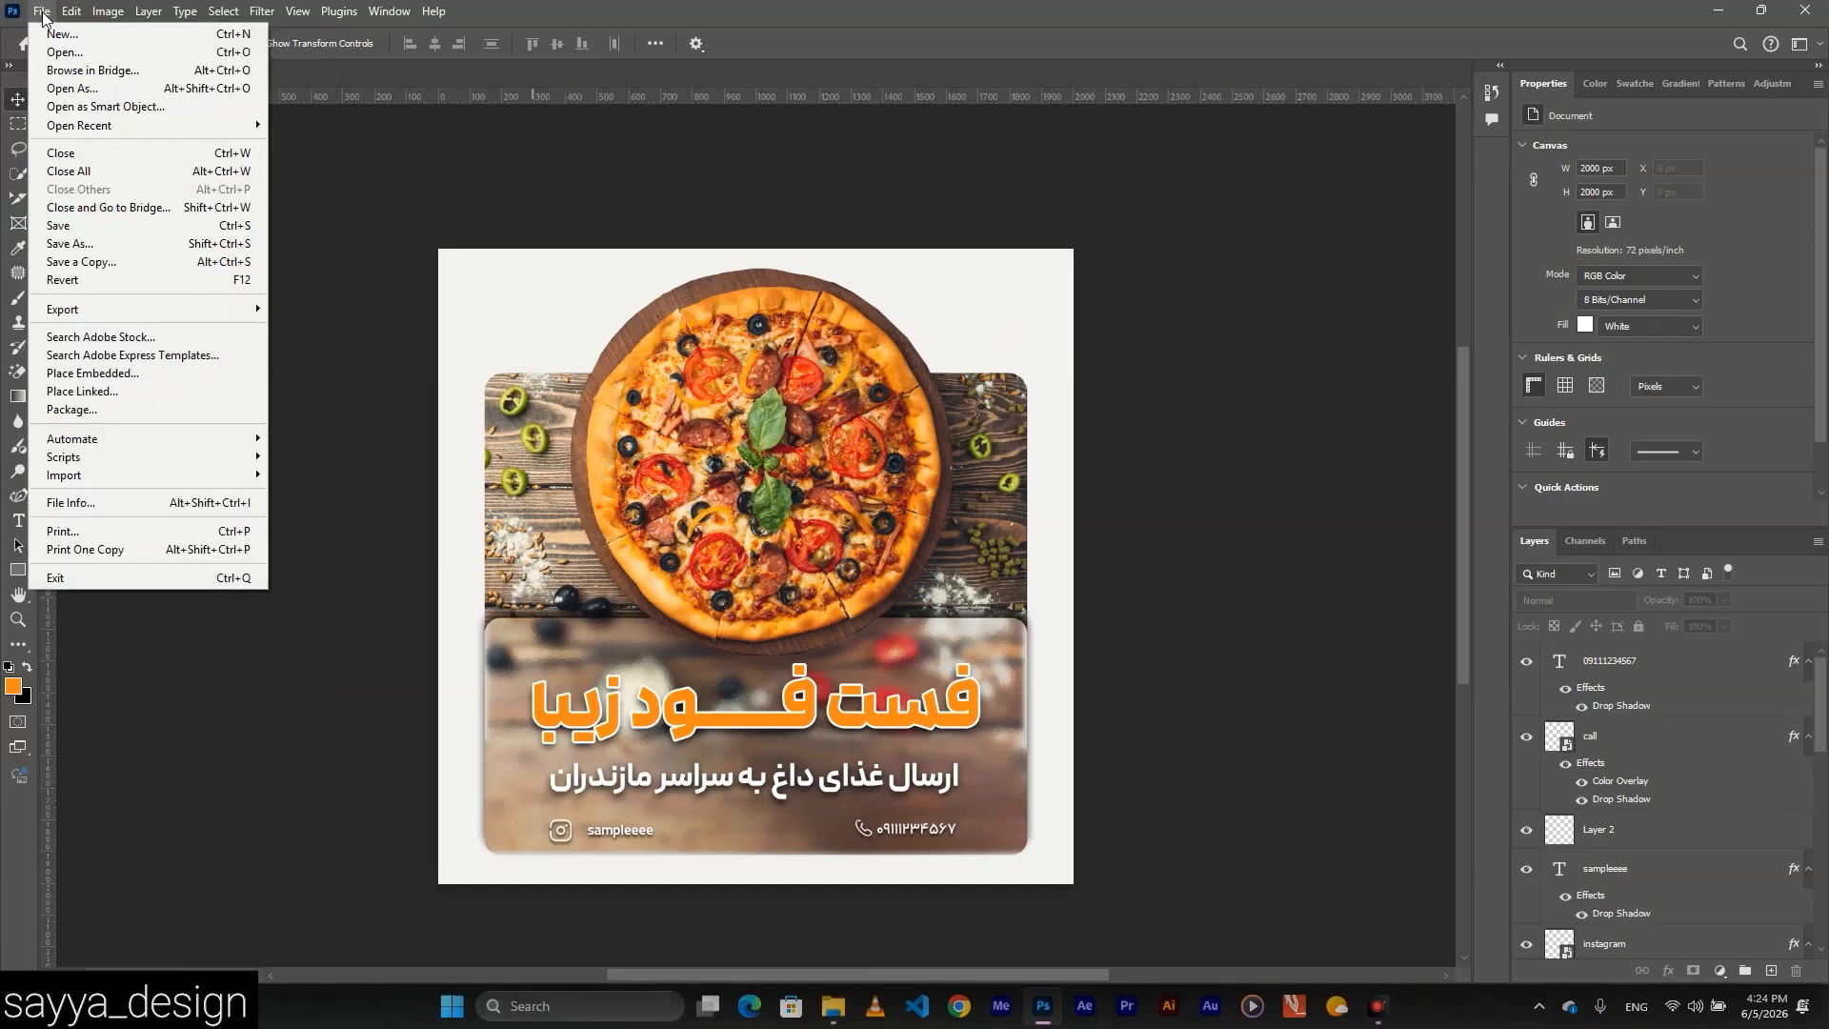
Create a new 1080 × 1080 px RGB document with a white background.
click(67, 33)
double_click(998, 220)
text(1080)
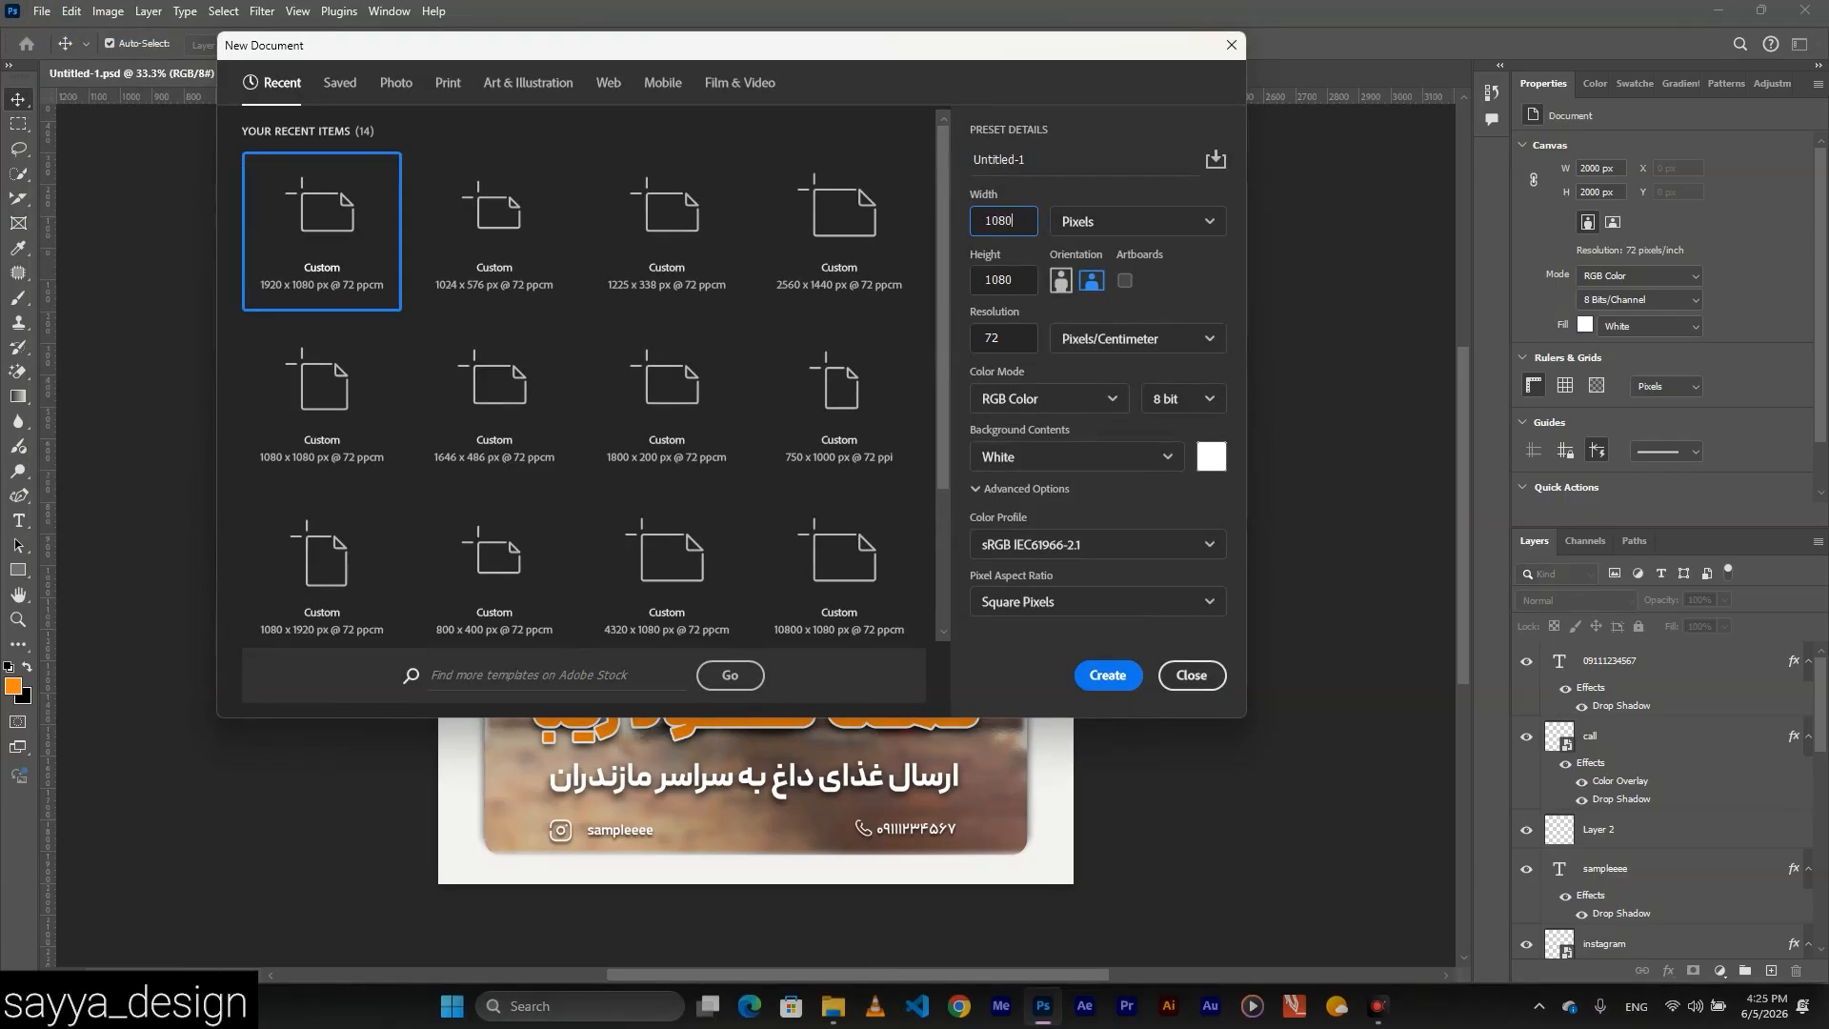
click(1105, 675)
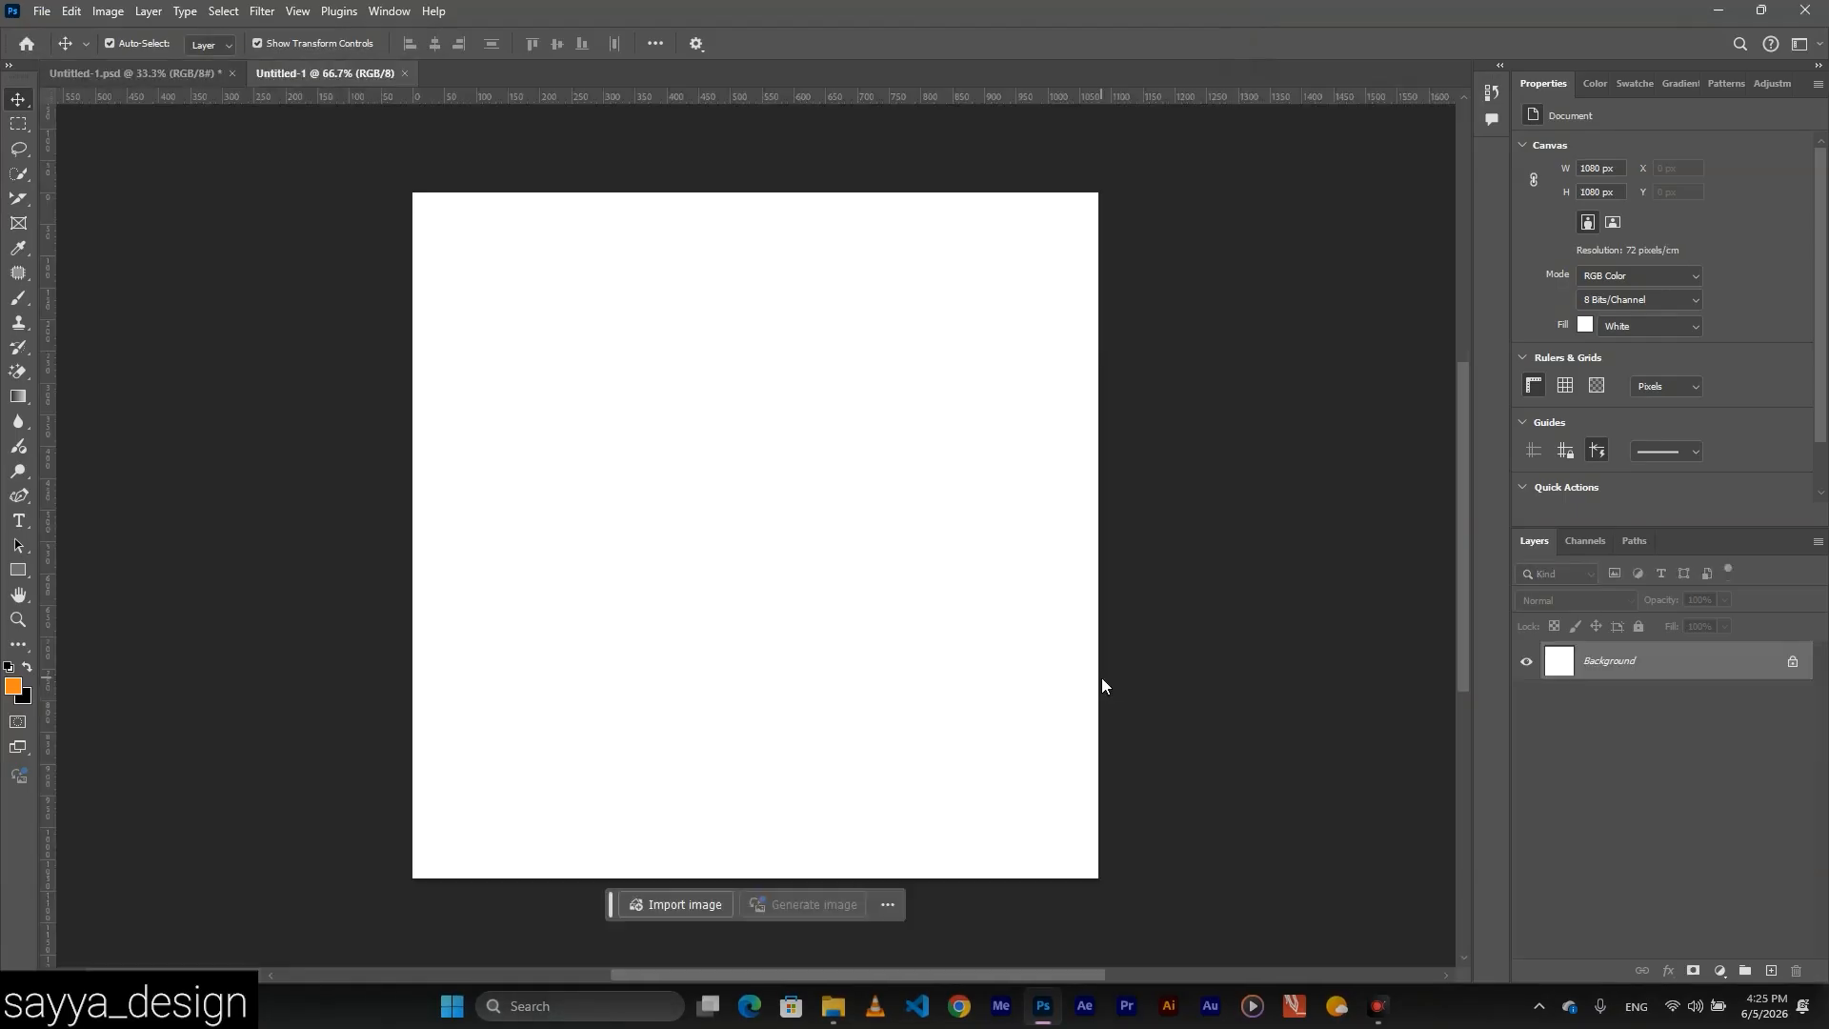
Add a Solid Color fill layer in neutral light grey with 94% brightness.
click(1720, 970)
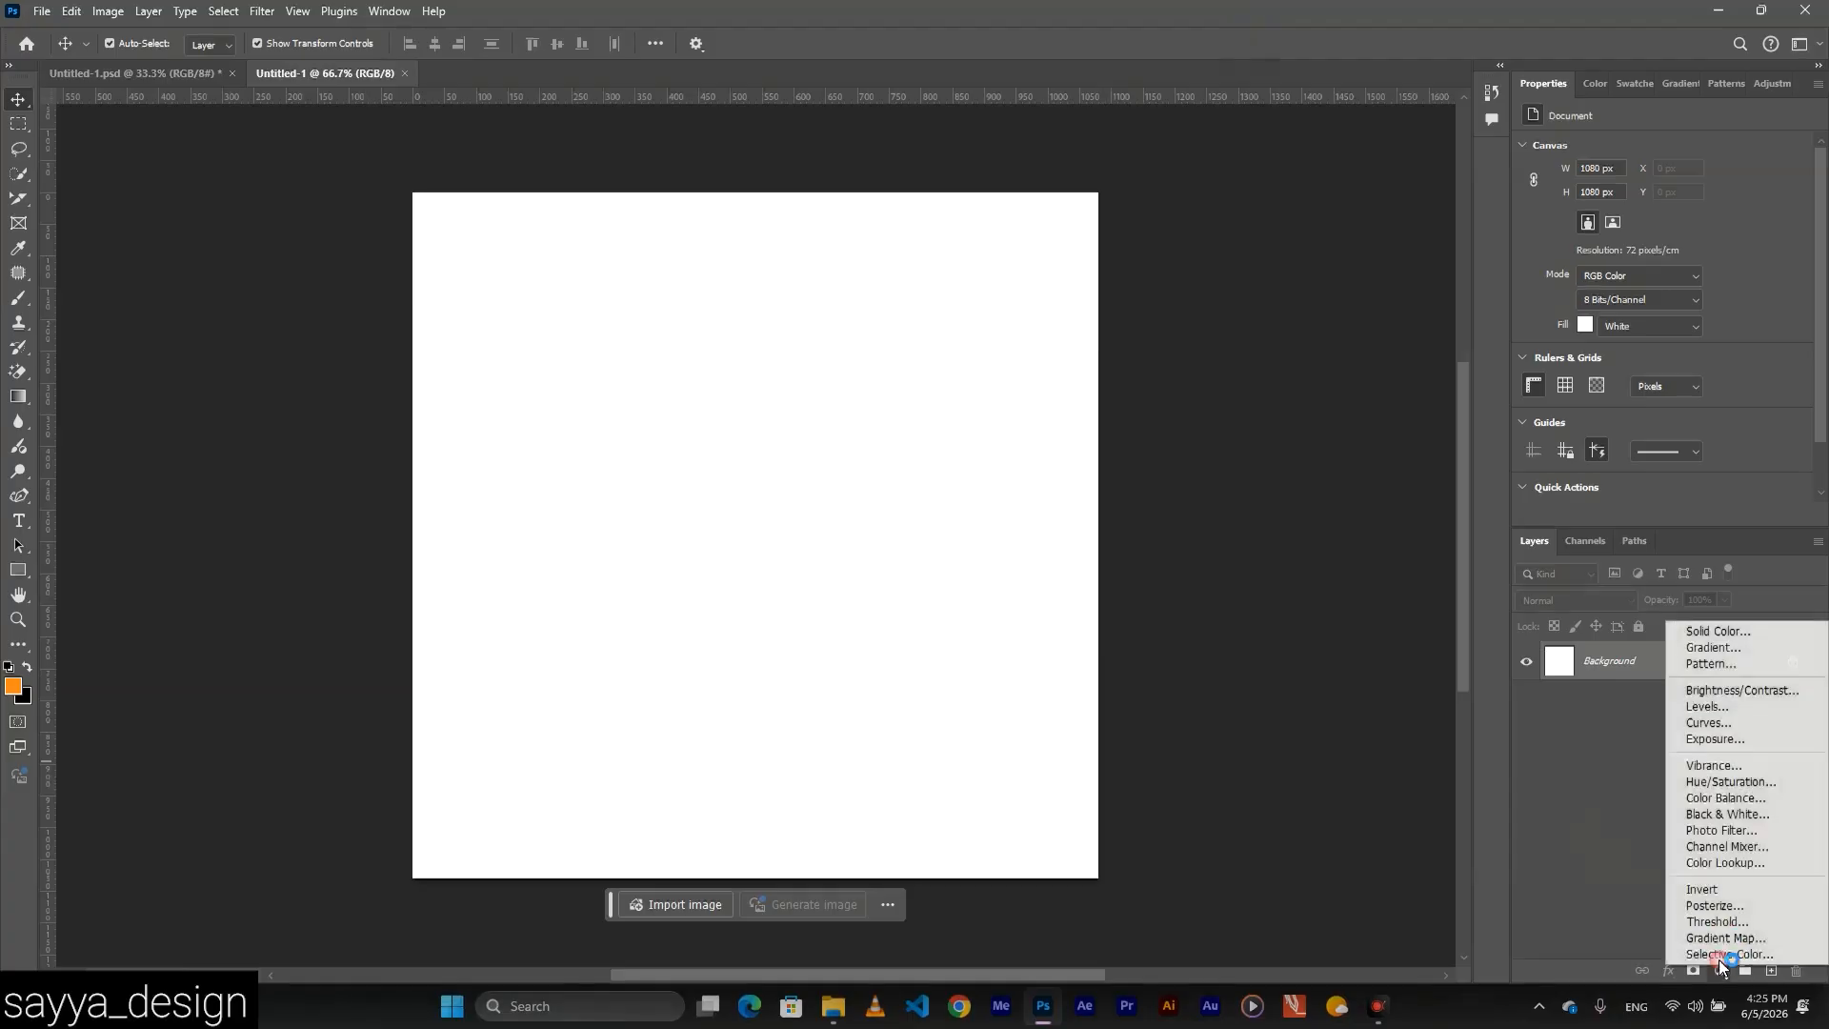
click(1729, 637)
drag(1252, 506, 1111, 484)
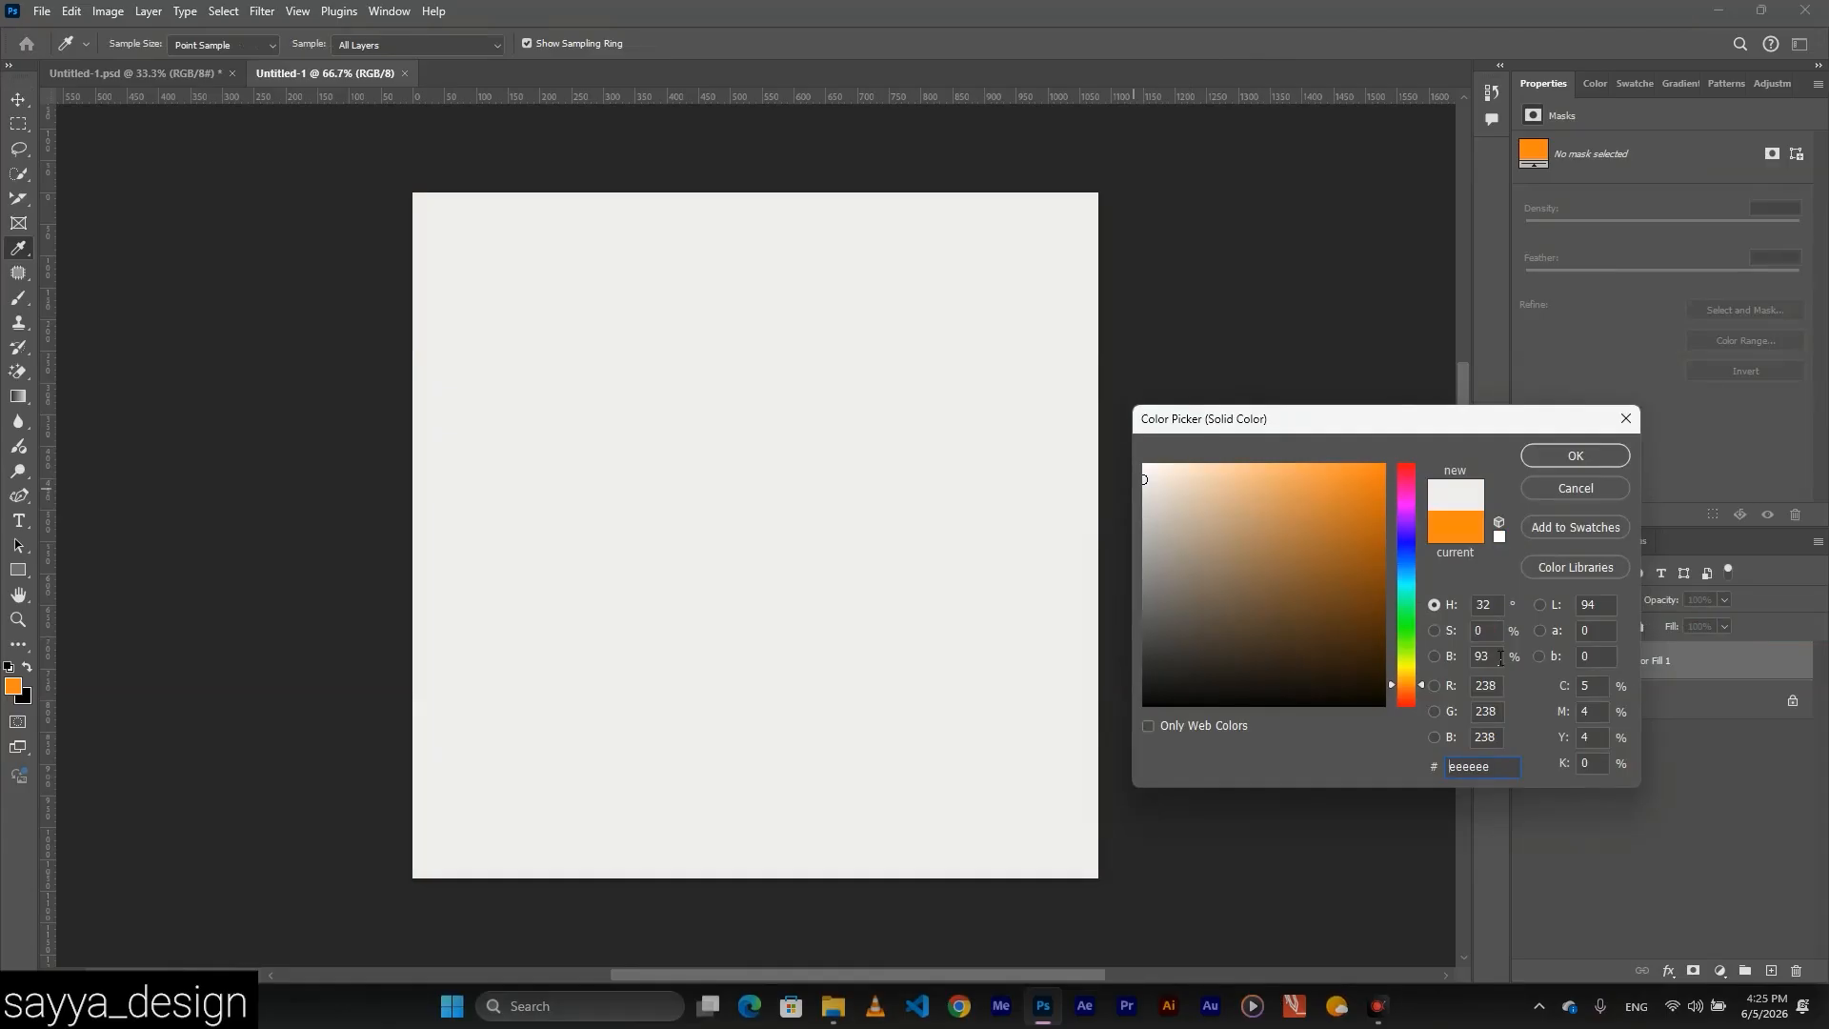
text(94)
click(1570, 456)
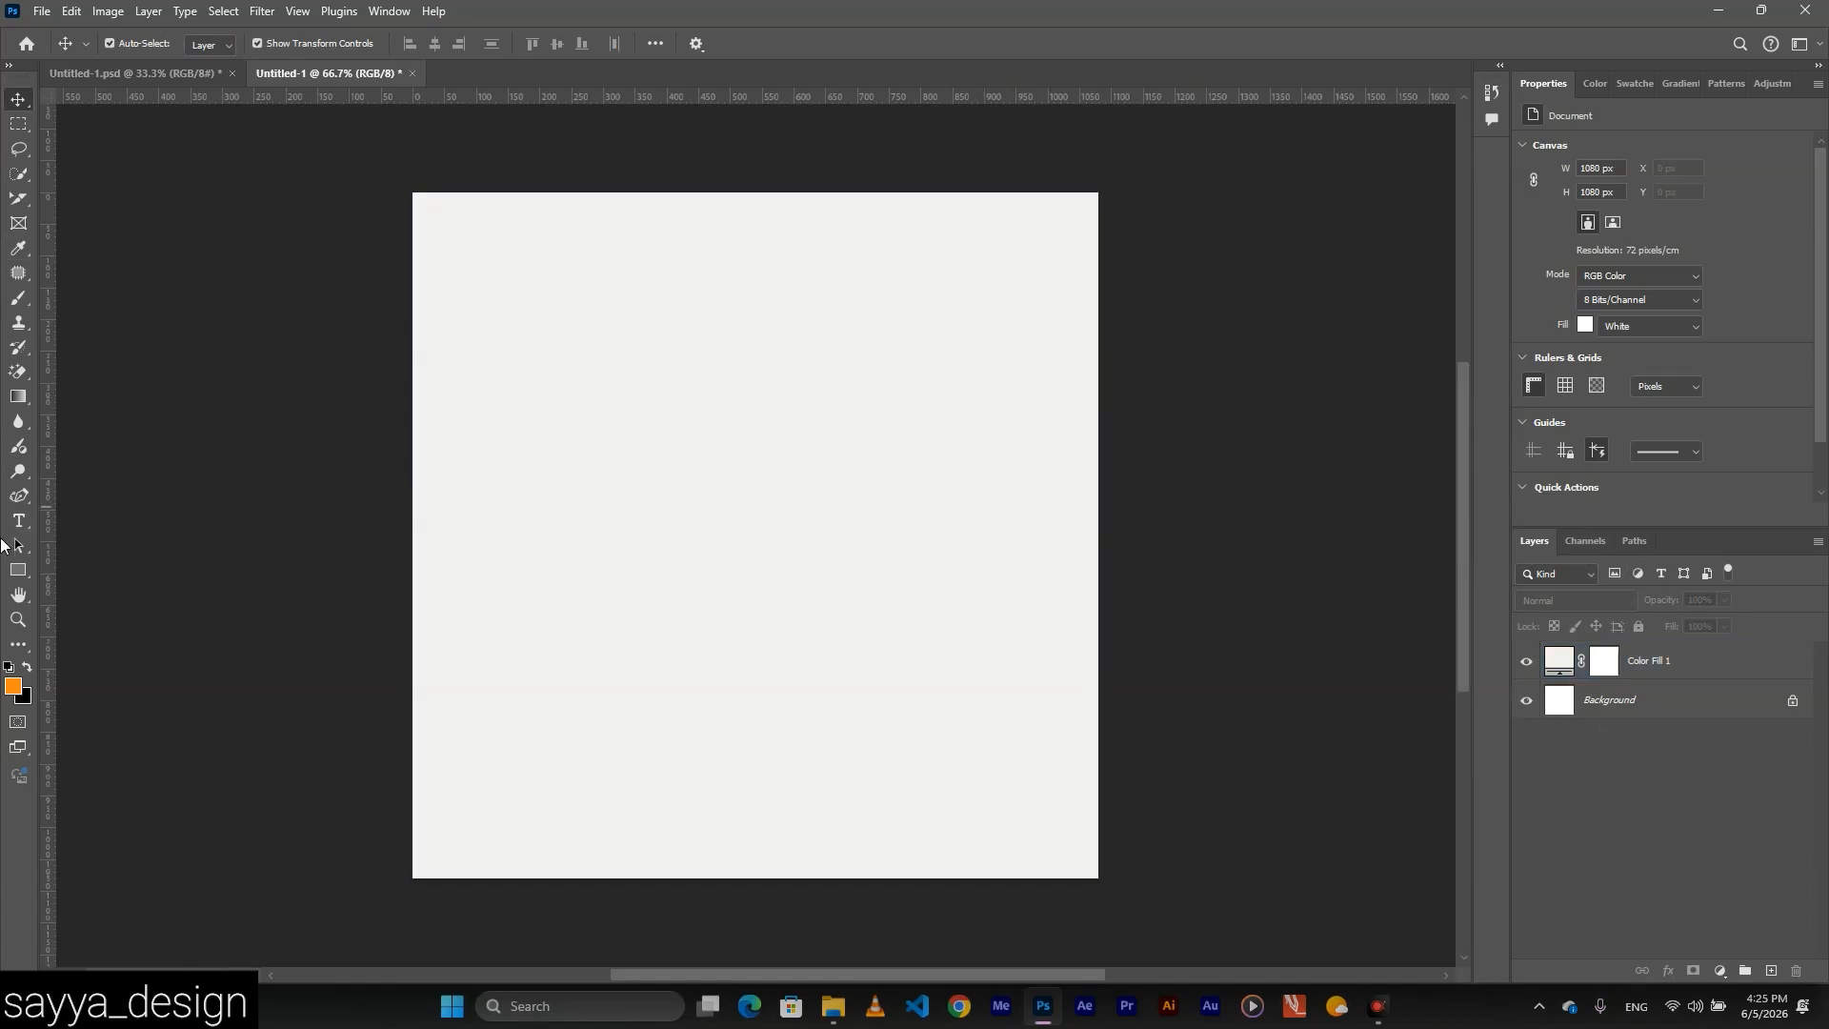
Draw a rectangle about 937 × 906 px inside the canvas margins and round all its corners to about 76 px.
click(17, 571)
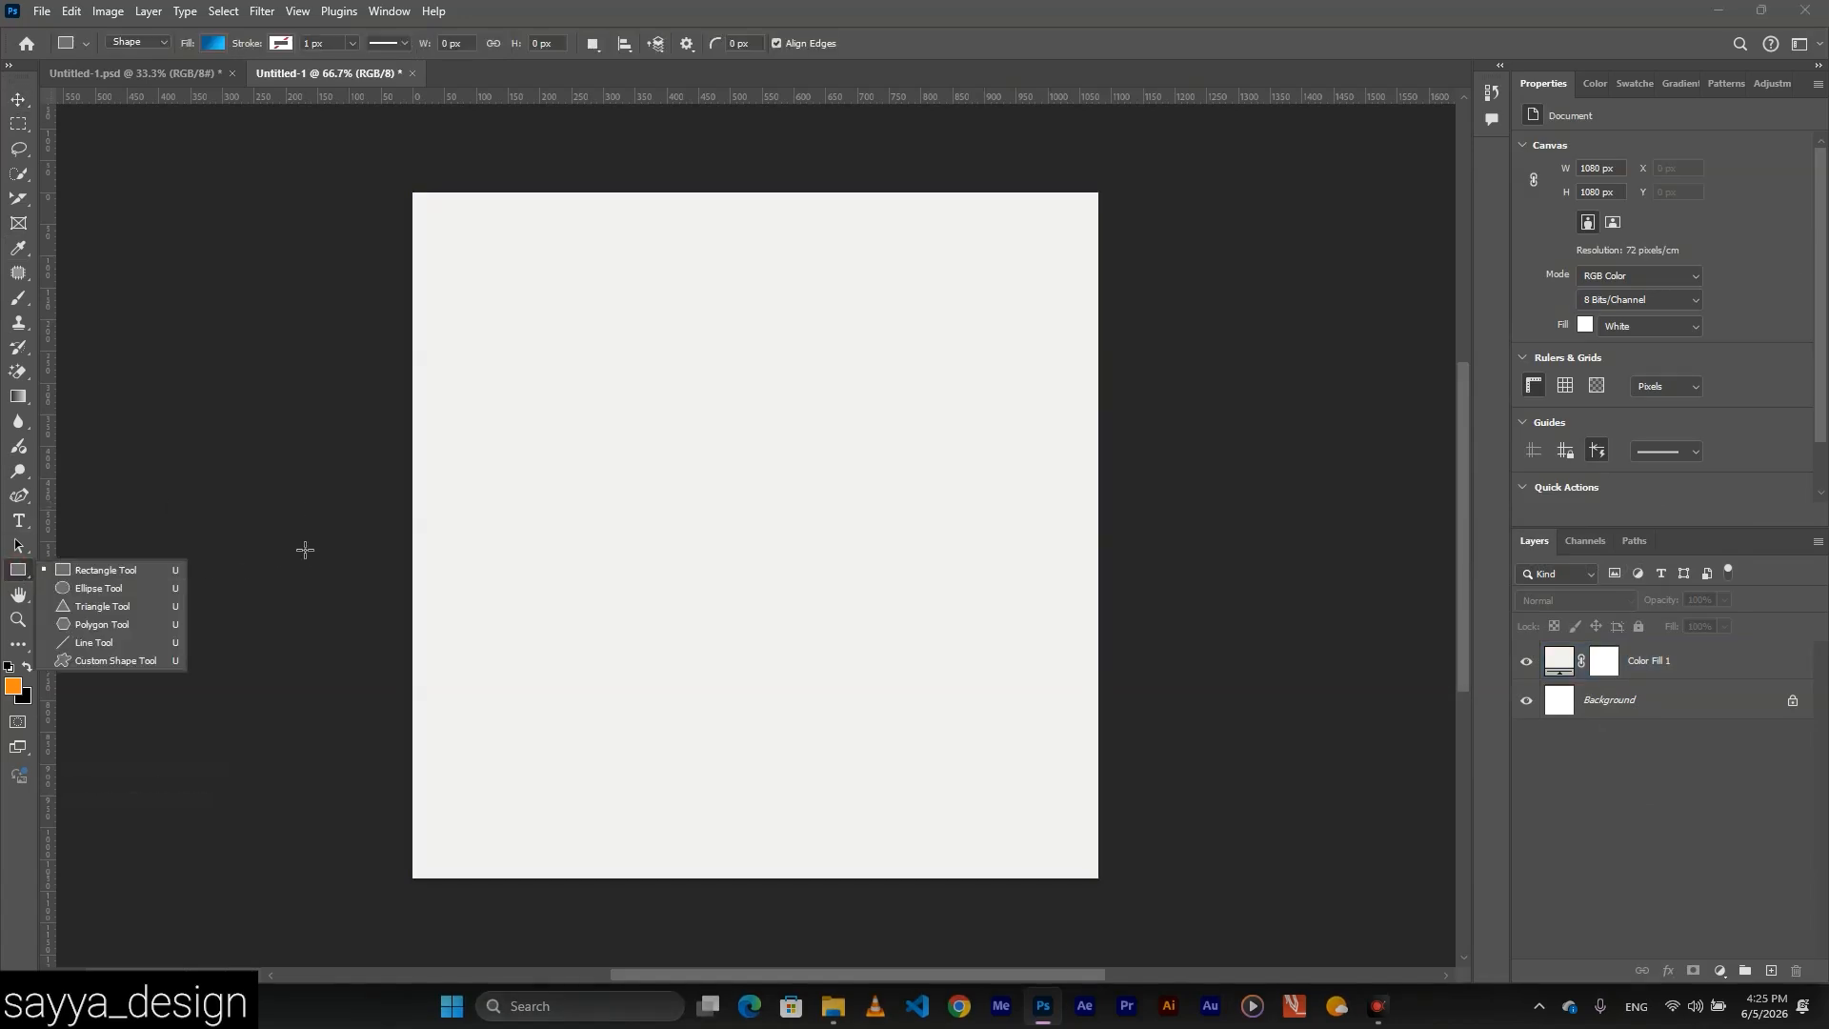
drag(458, 254, 1049, 821)
key(v)
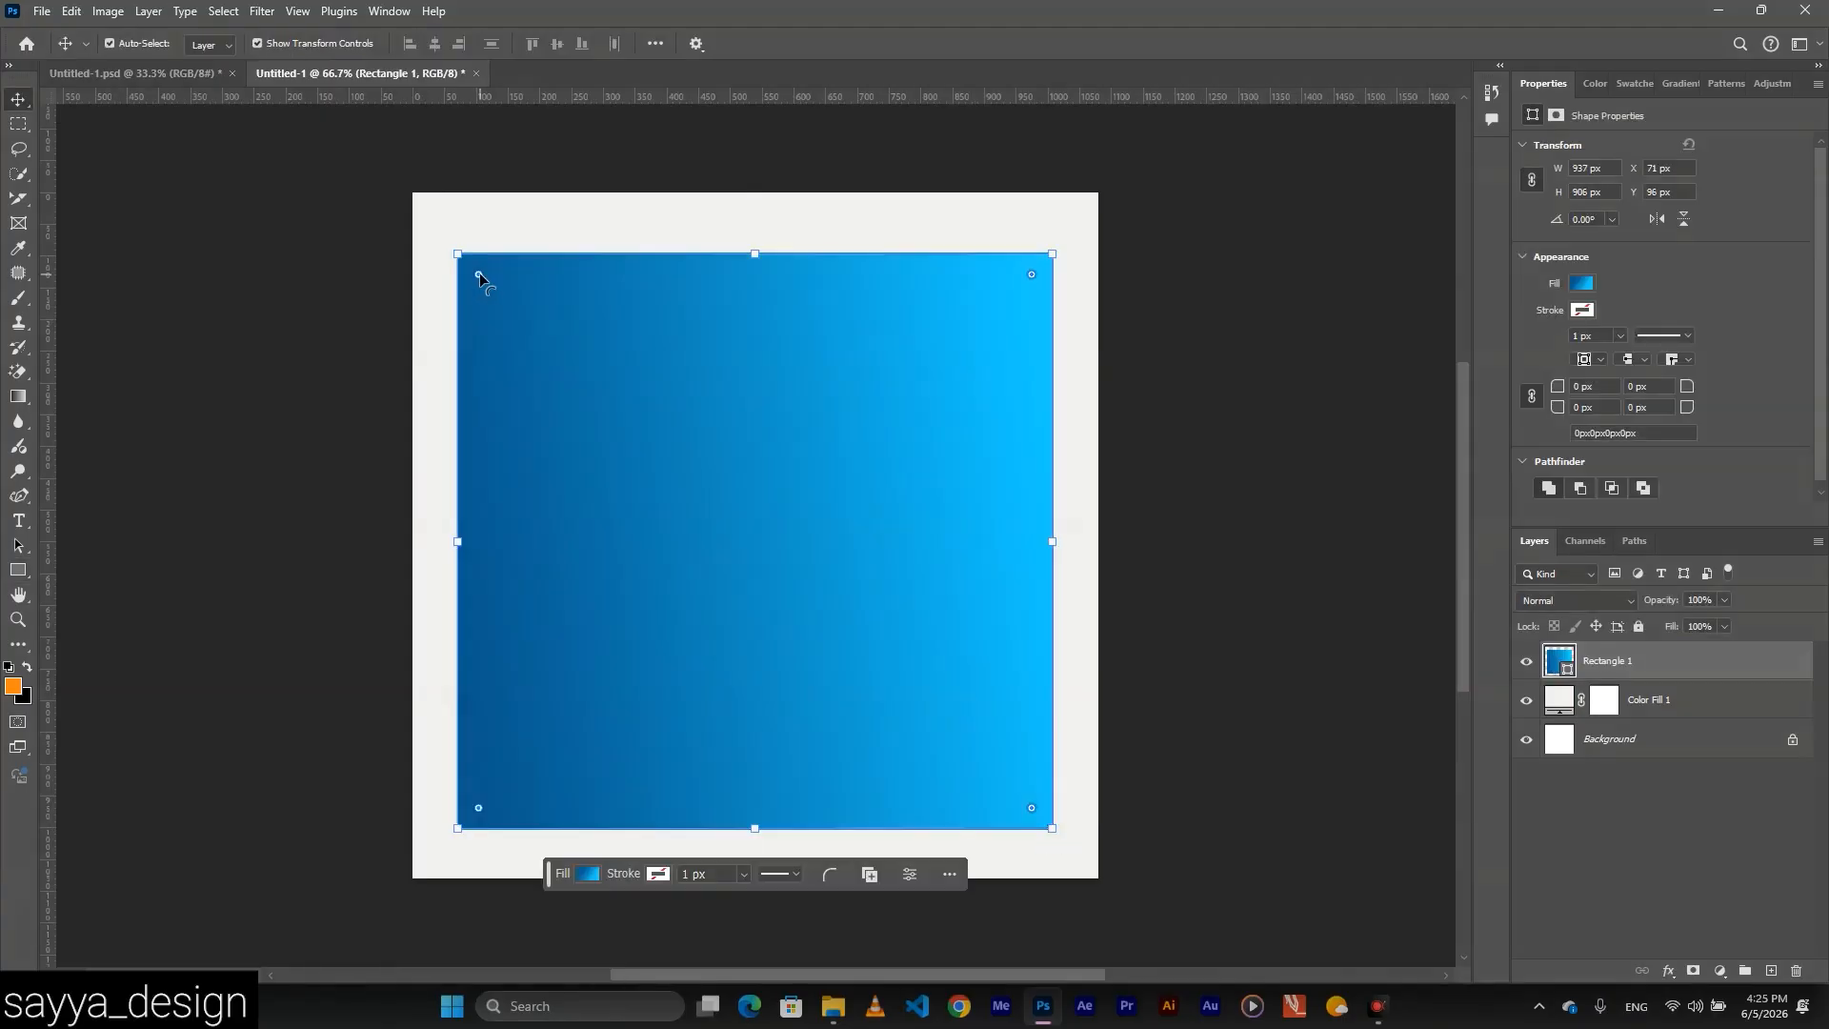
drag(479, 275, 501, 299)
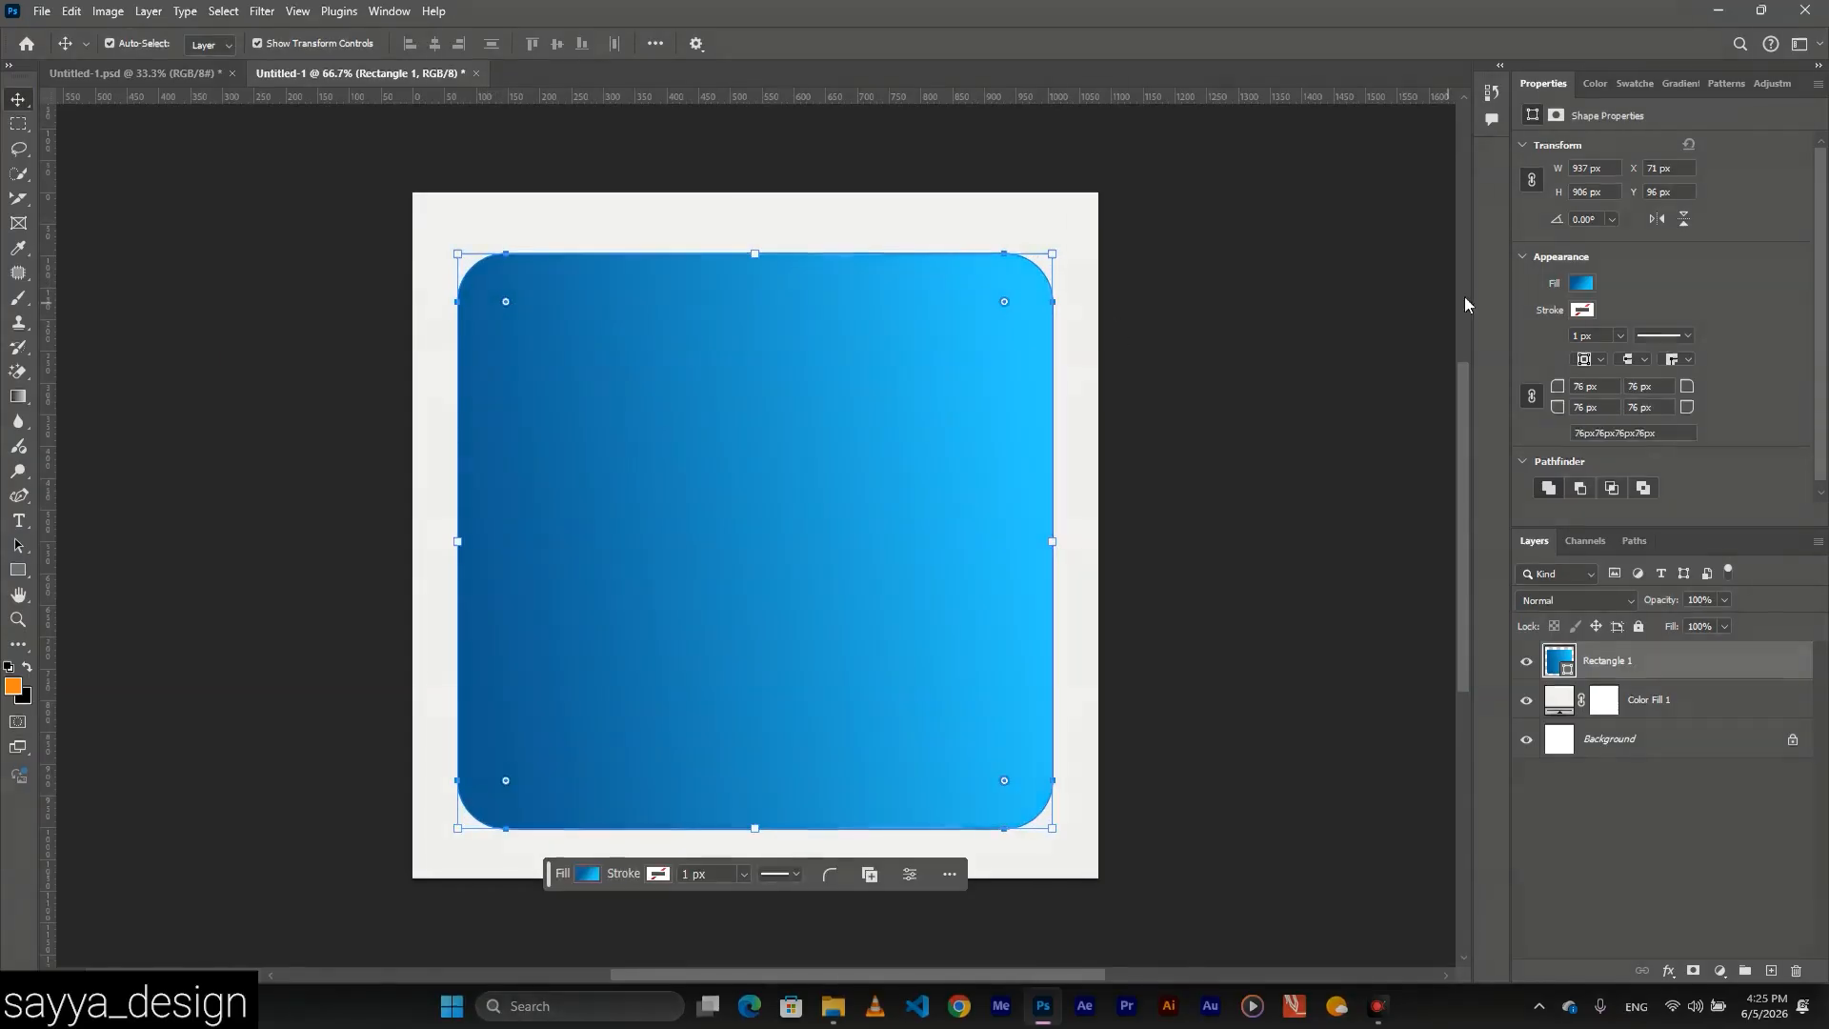
Change the rounded rectangle's fill from the gradient to solid orange.
click(1581, 282)
click(1544, 320)
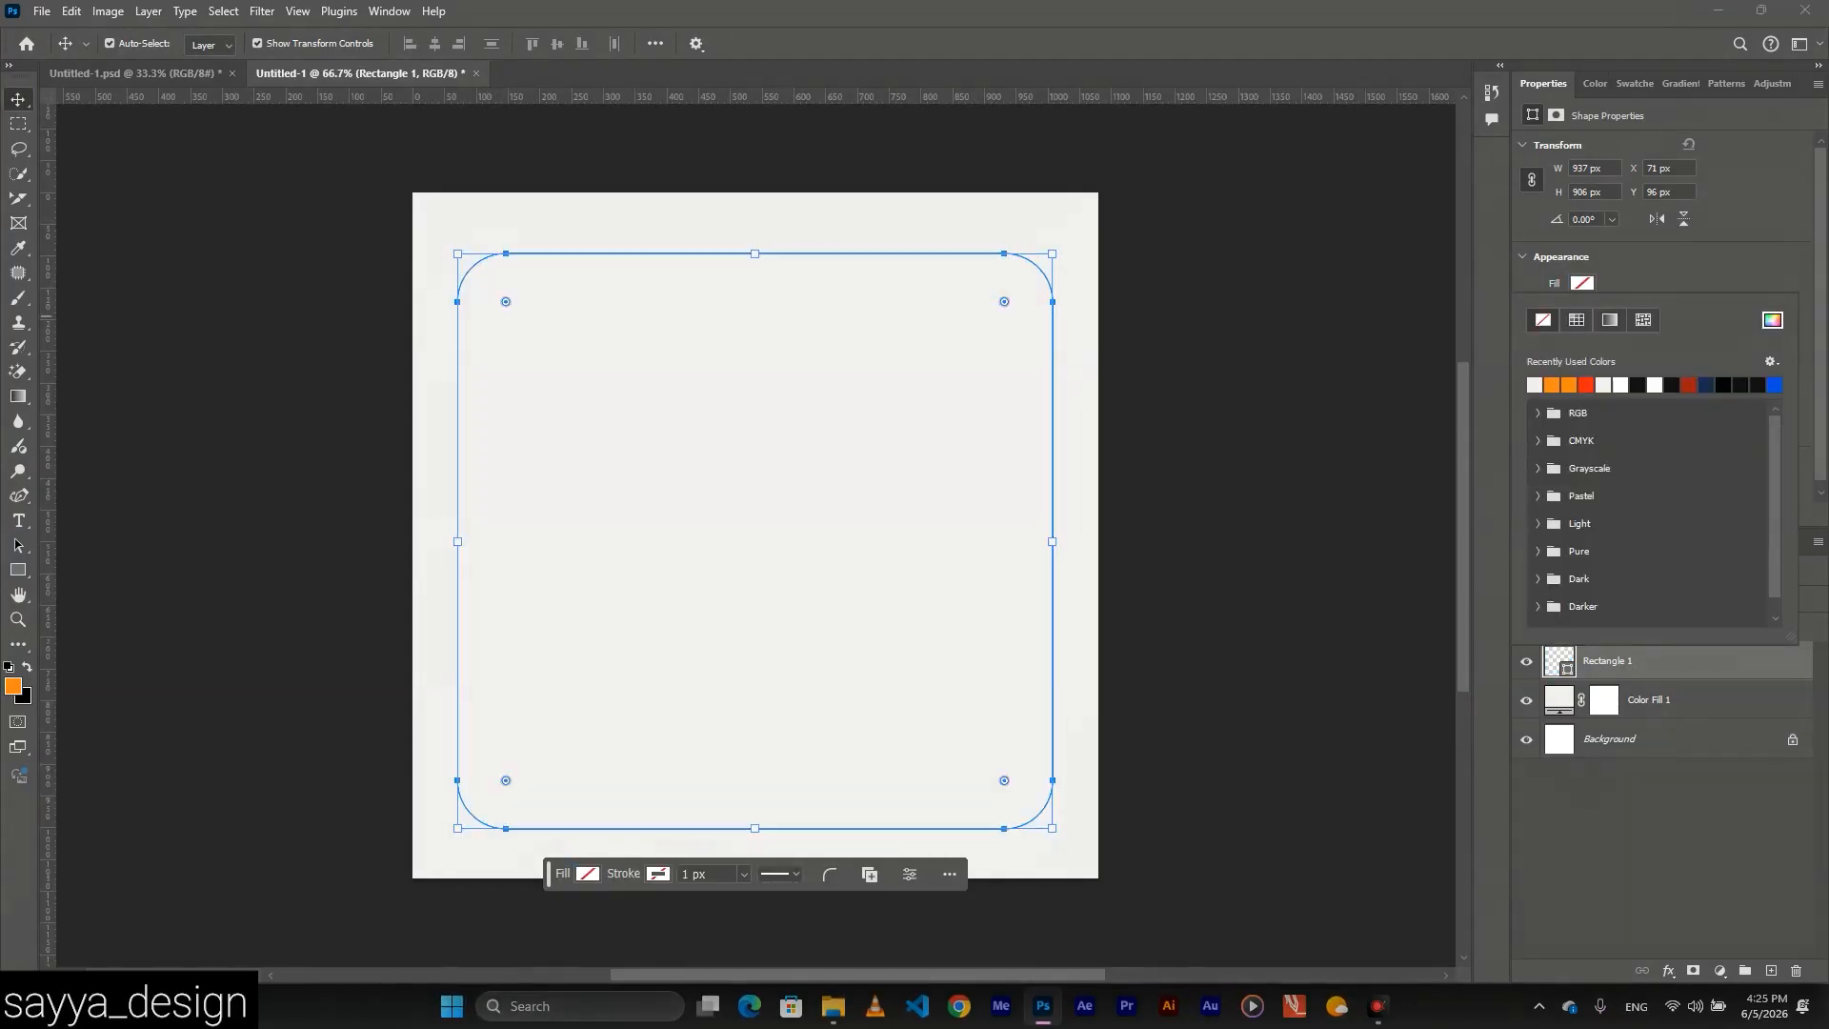
click(1534, 384)
click(1557, 382)
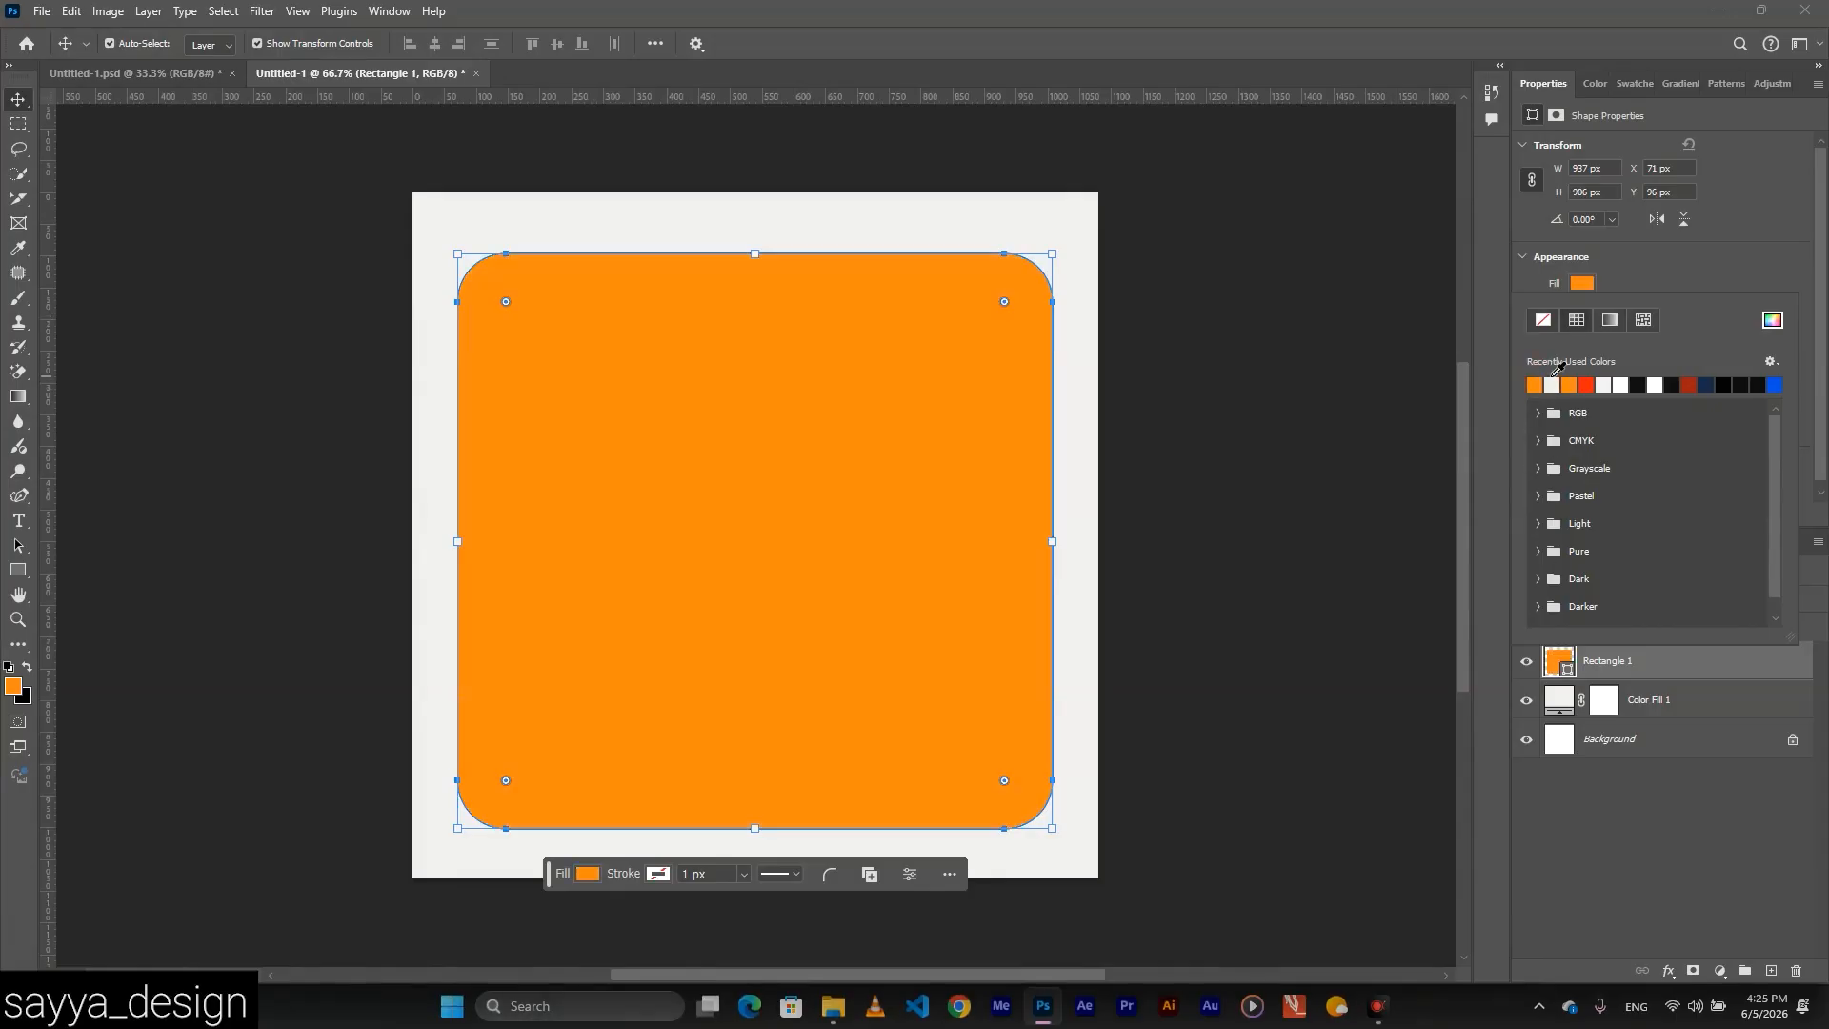
click(1649, 267)
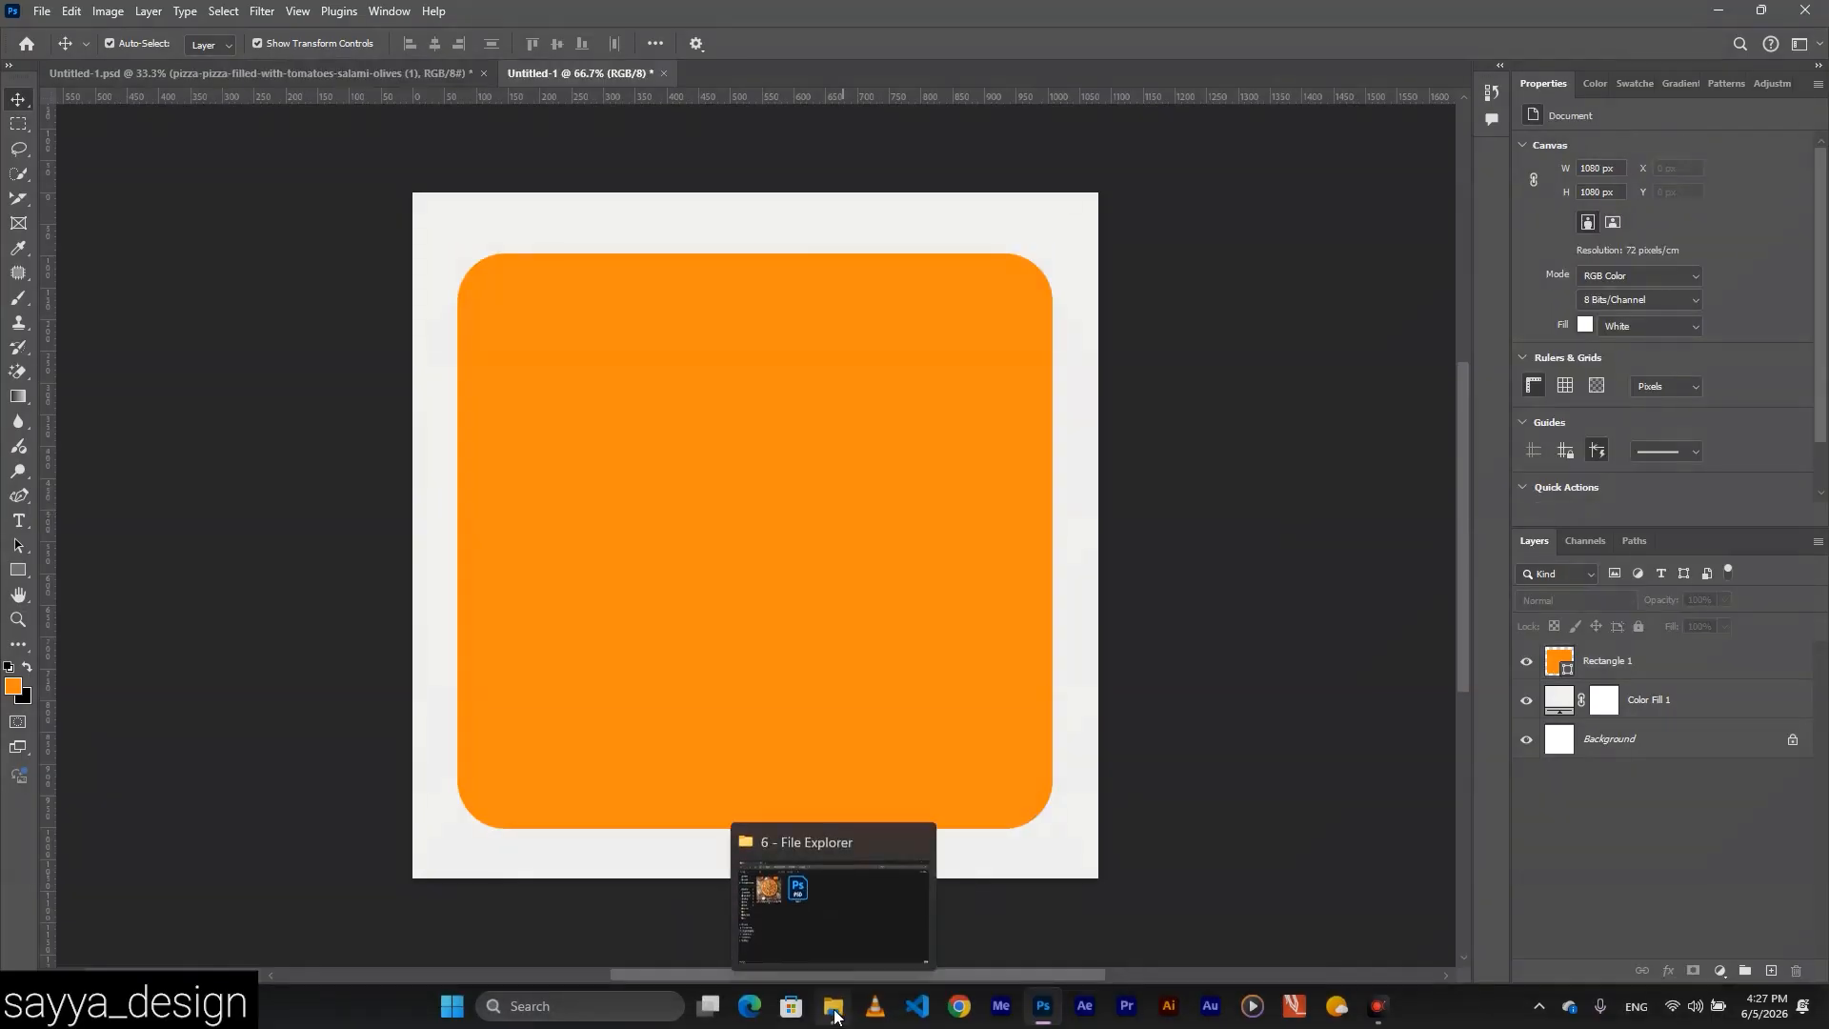
Place the pizza photo from File Explorer, scale it to the rectangle's 937 px width and move it up past the canvas's upper edge.
click(833, 1006)
drag(314, 286, 712, 581)
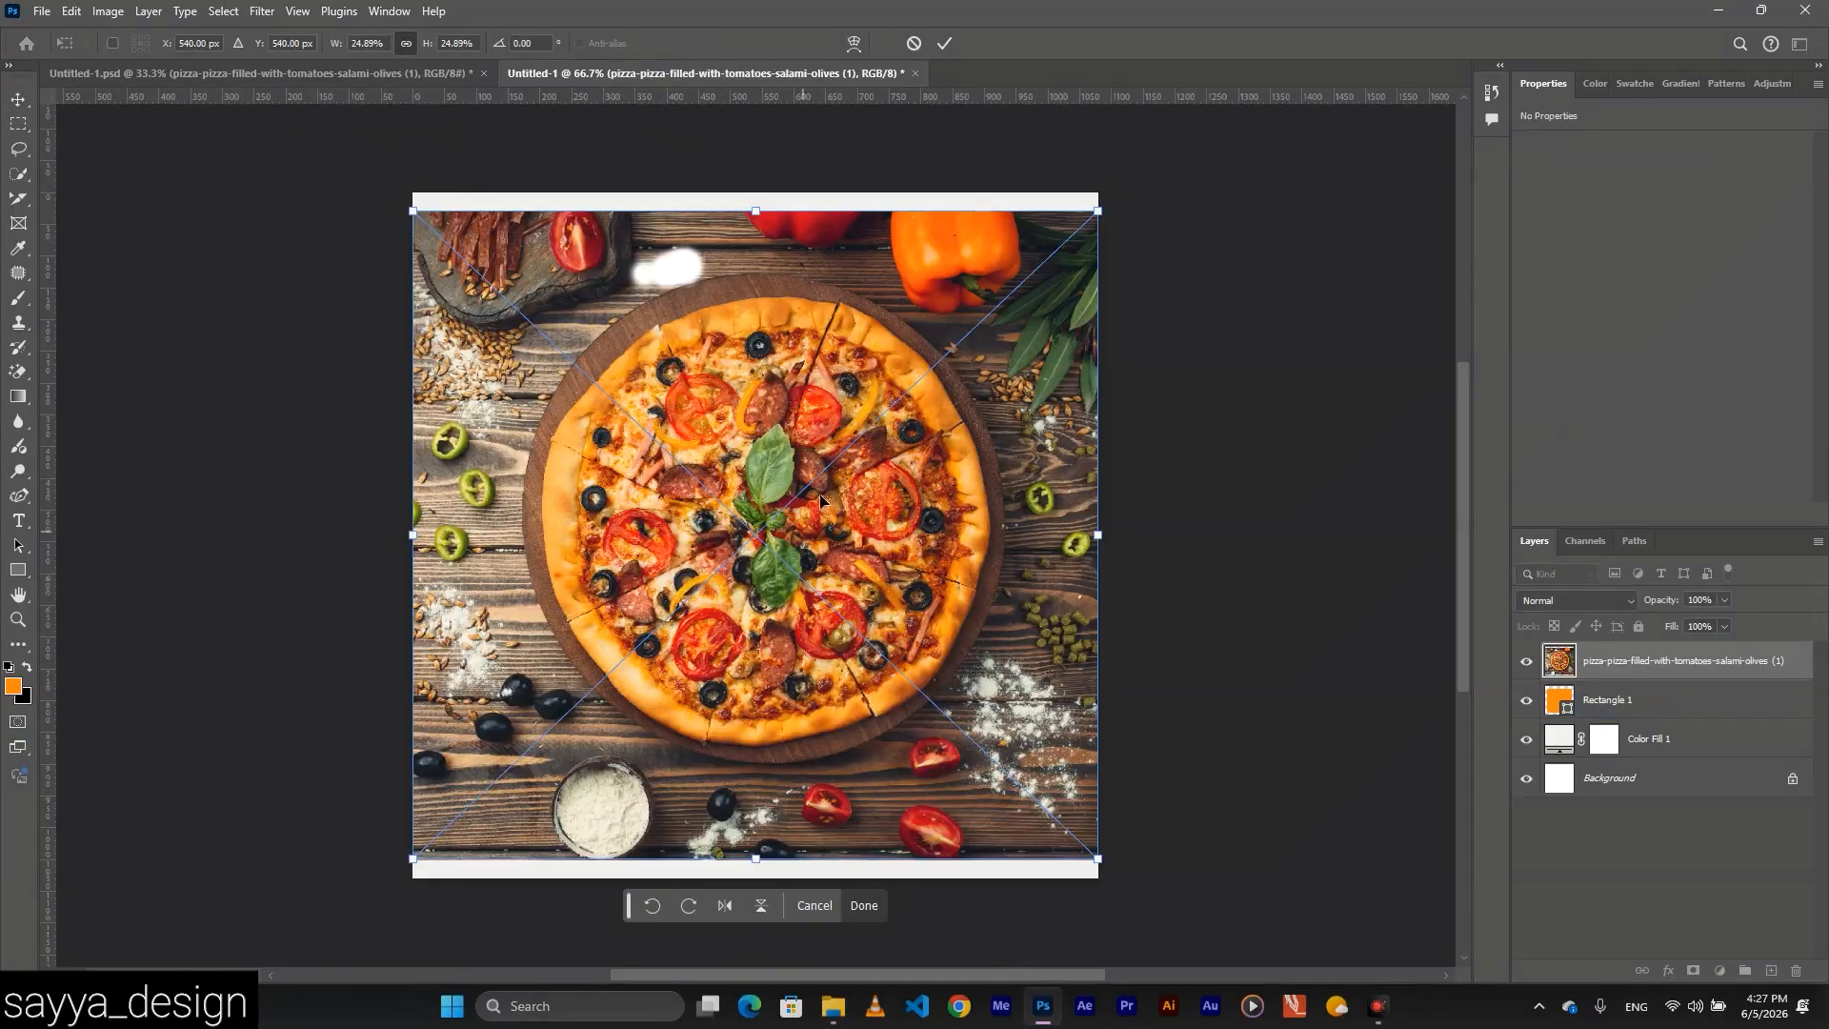
drag(756, 209, 763, 296)
drag(774, 435, 768, 313)
key(Return)
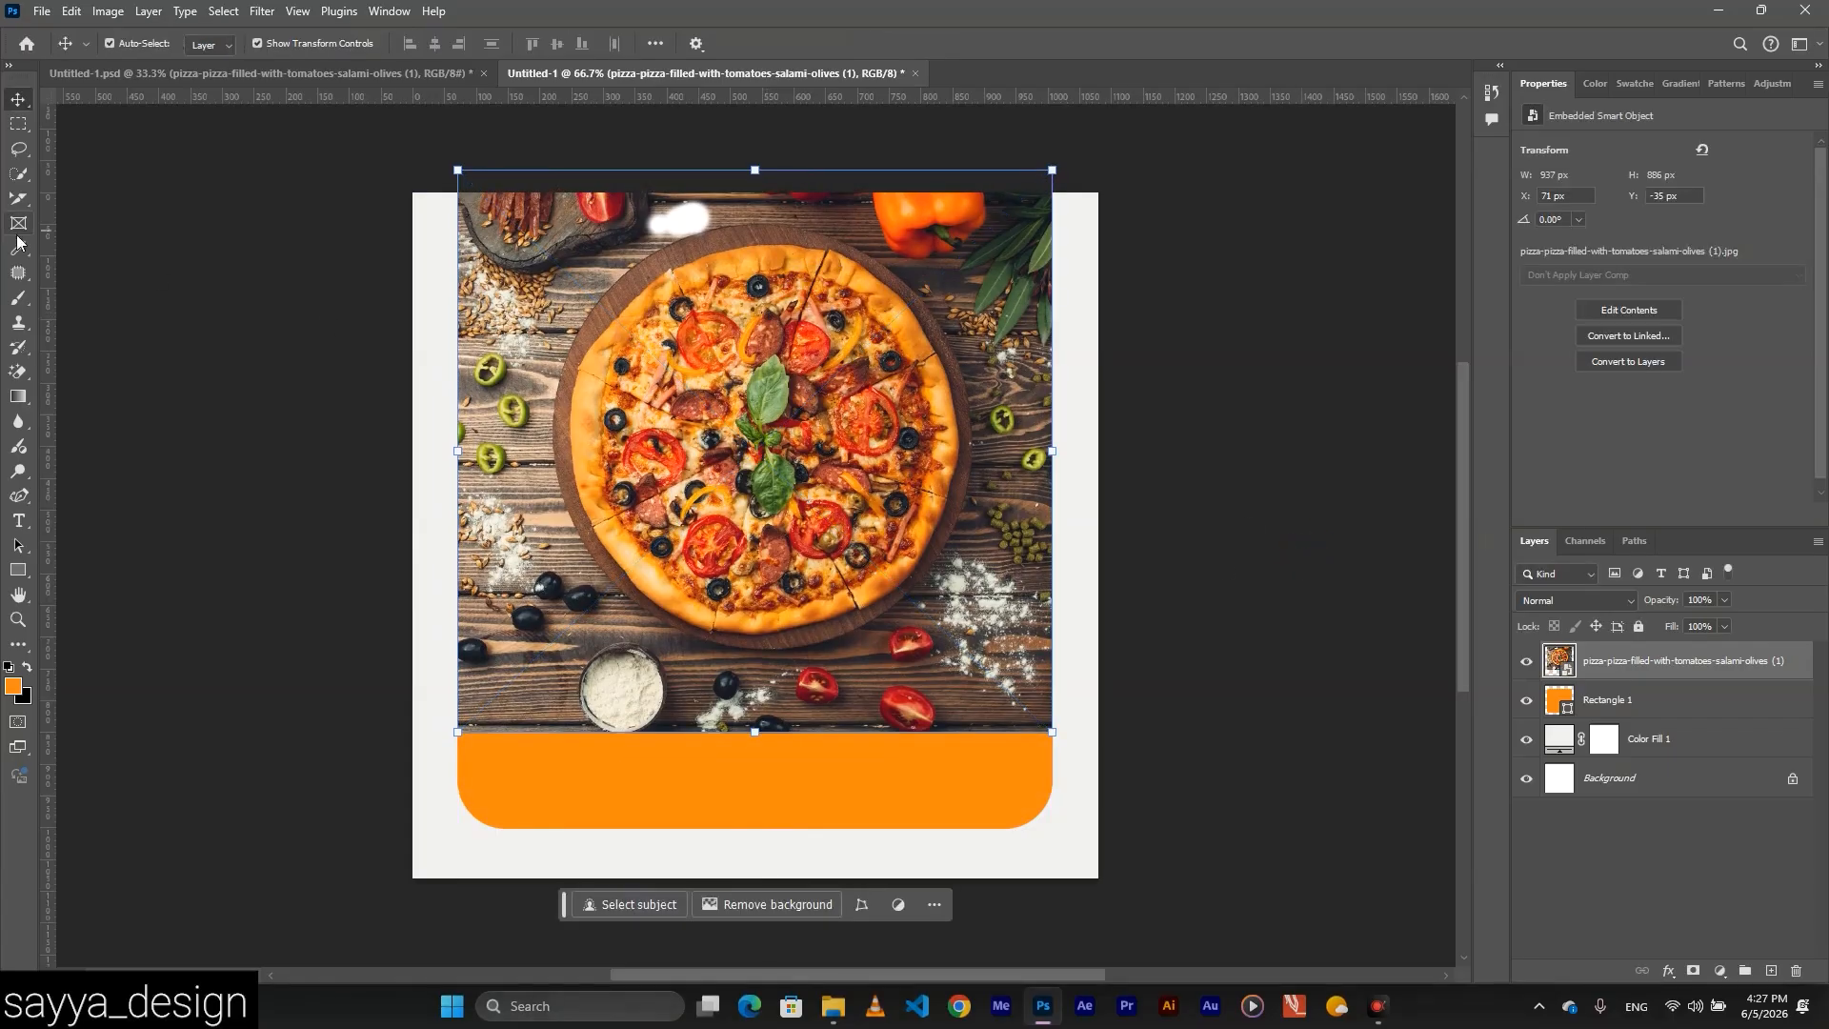
Try Select Subject on the pizza photo and extend the selection over the board's upper edge with a smaller Quick Selection brush, then deselect.
click(18, 174)
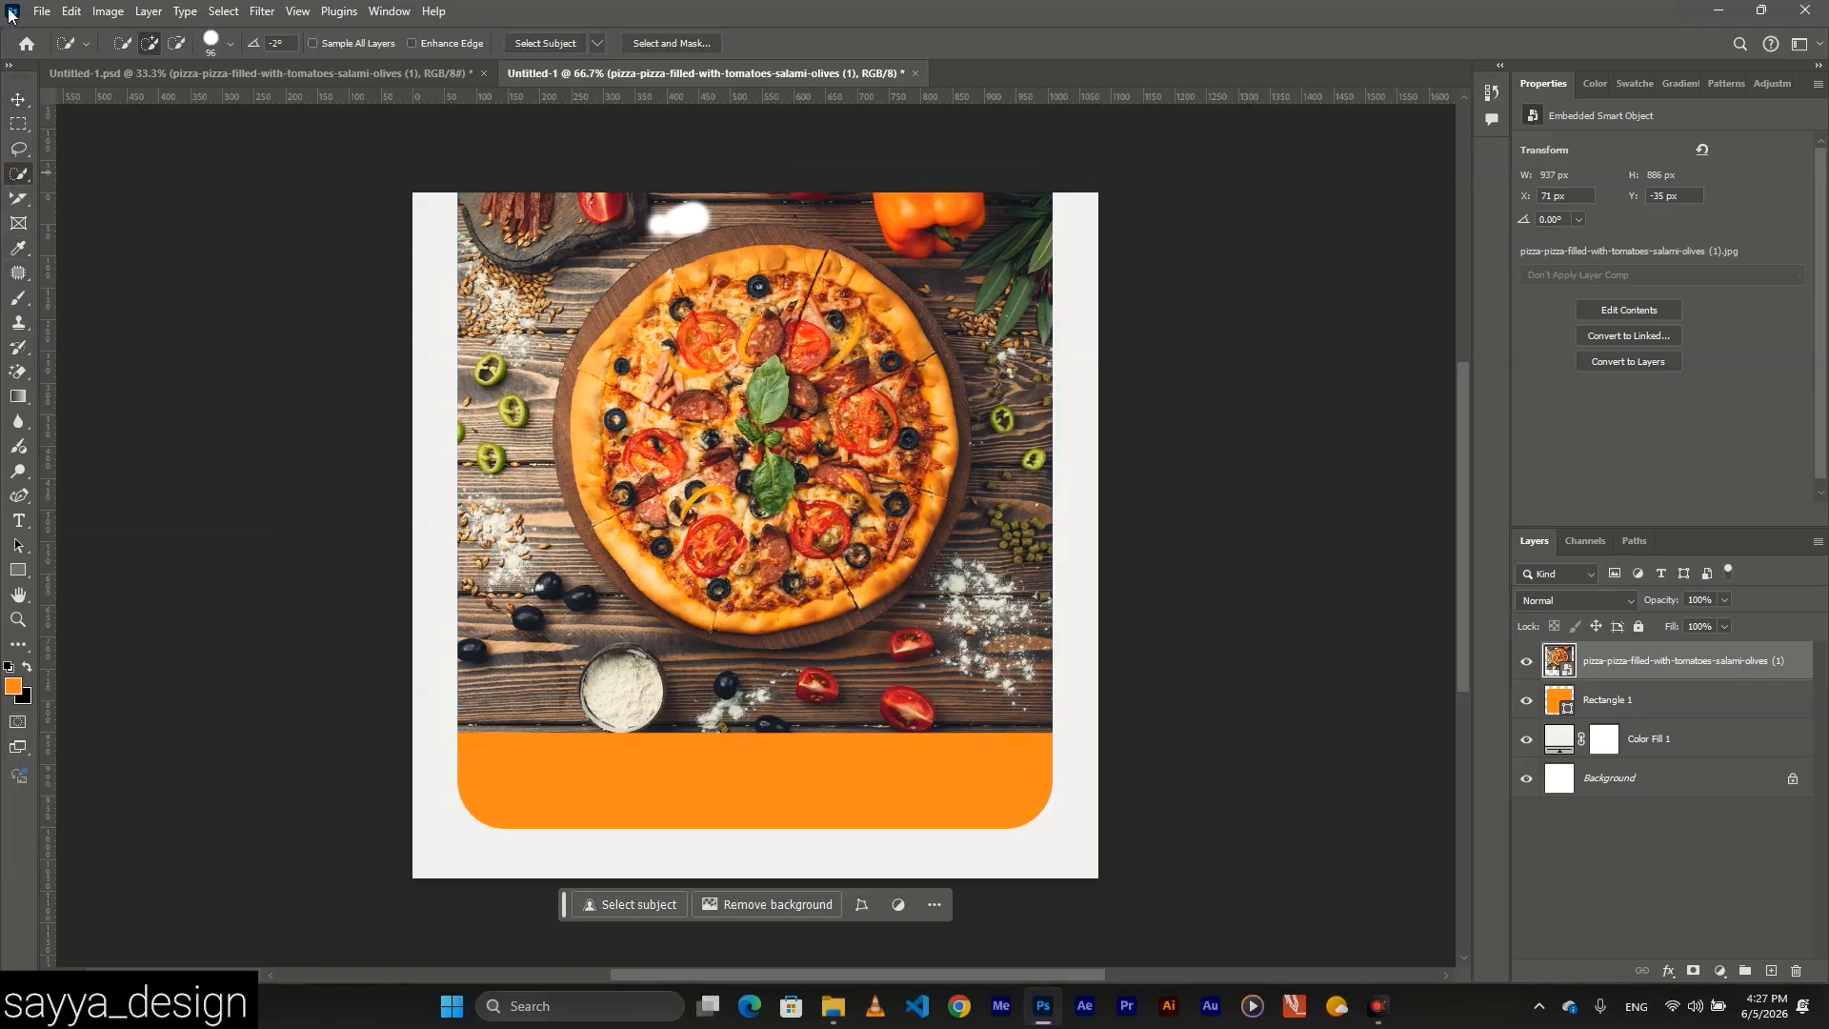
click(555, 45)
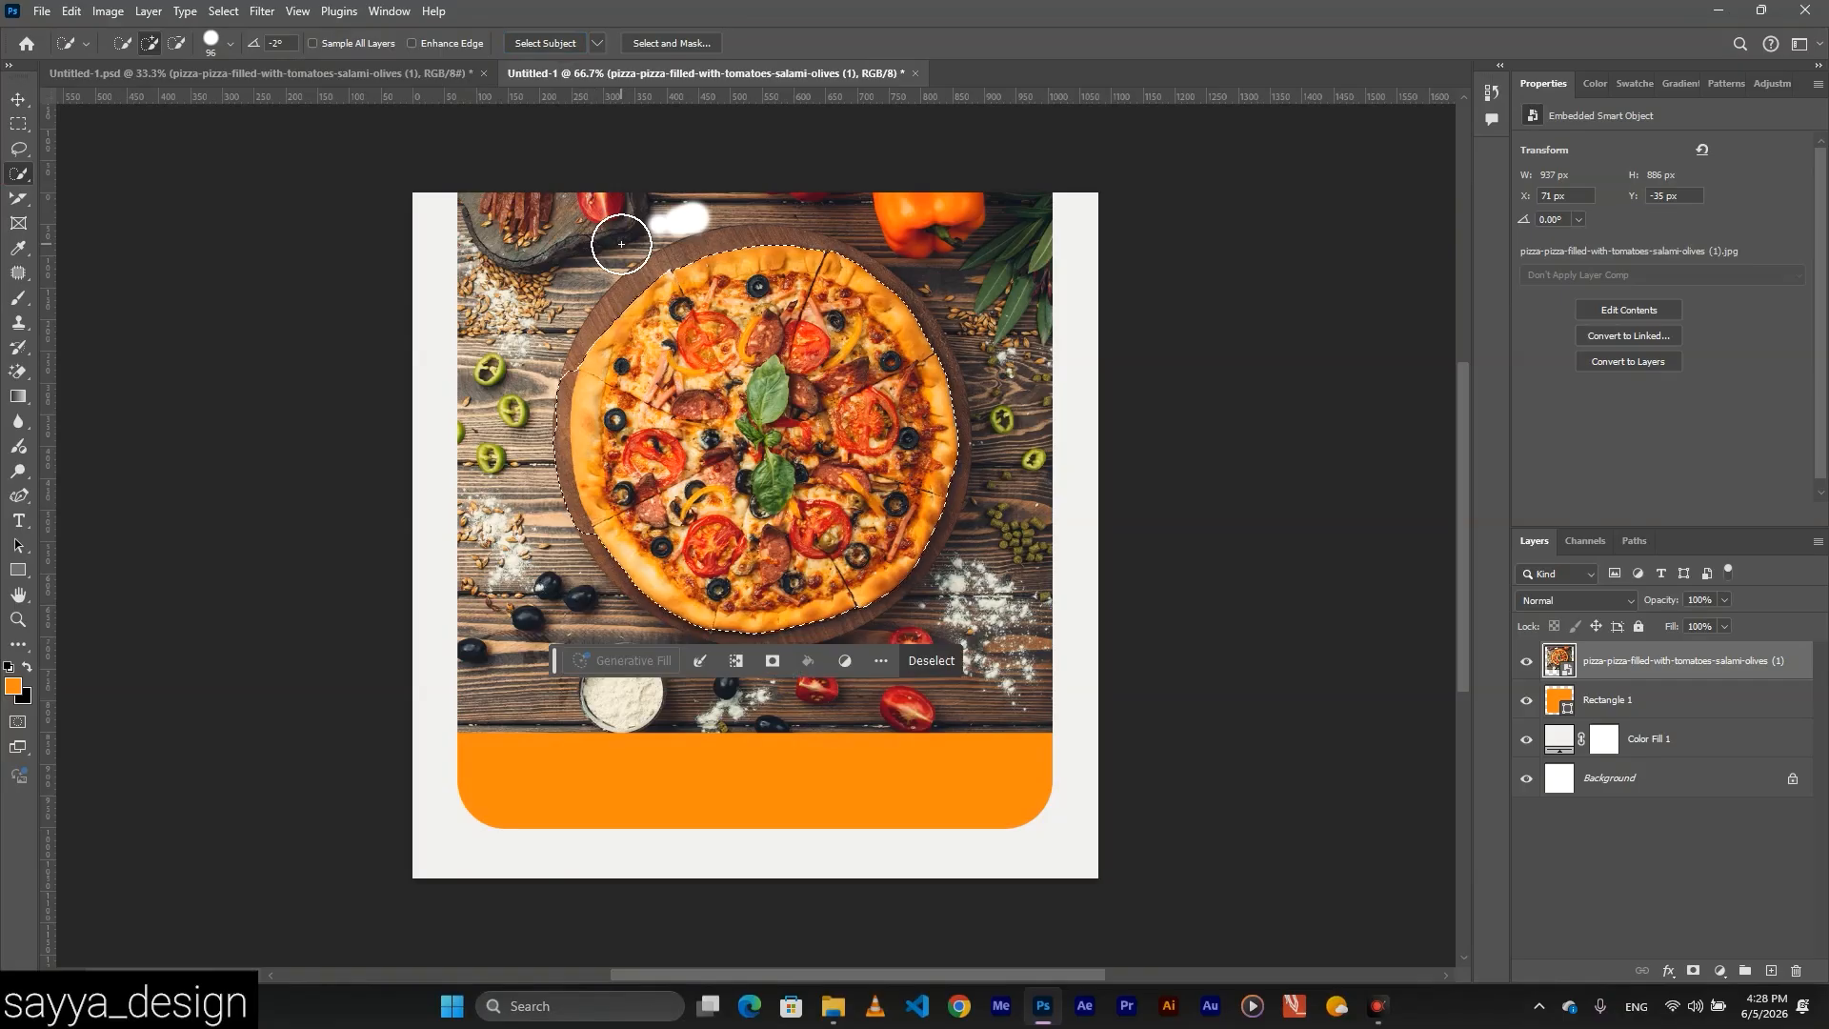
key(bracketleft)
key(bracketleft)
key(bracketleft)
key(bracketleft)
key(bracketleft)
key(bracketleft)
key(bracketleft)
drag(648, 256, 817, 262)
click(930, 660)
Select the pizza with Select Subject and extend the selection over the surrounding wooden board with a smaller Quick Selection brush.
click(544, 45)
scroll(757, 267, up, 2)
key(bracketleft)
key(bracketleft)
key(bracketleft)
mouse_move(351, 375)
mouse_down()
mouse_move(857, 219)
mouse_move(1300, 457)
mouse_move(1298, 698)
mouse_move(963, 682)
mouse_move(1064, 628)
mouse_move(314, 457)
mouse_move(343, 609)
mouse_move(857, 758)
mouse_move(1286, 782)
mouse_move(397, 821)
mouse_move(400, 762)
mouse_up()
scroll(1201, 416, down, 7)
Subtract the excess area around the tomato below the board from the selection with the Lasso tool.
click(18, 148)
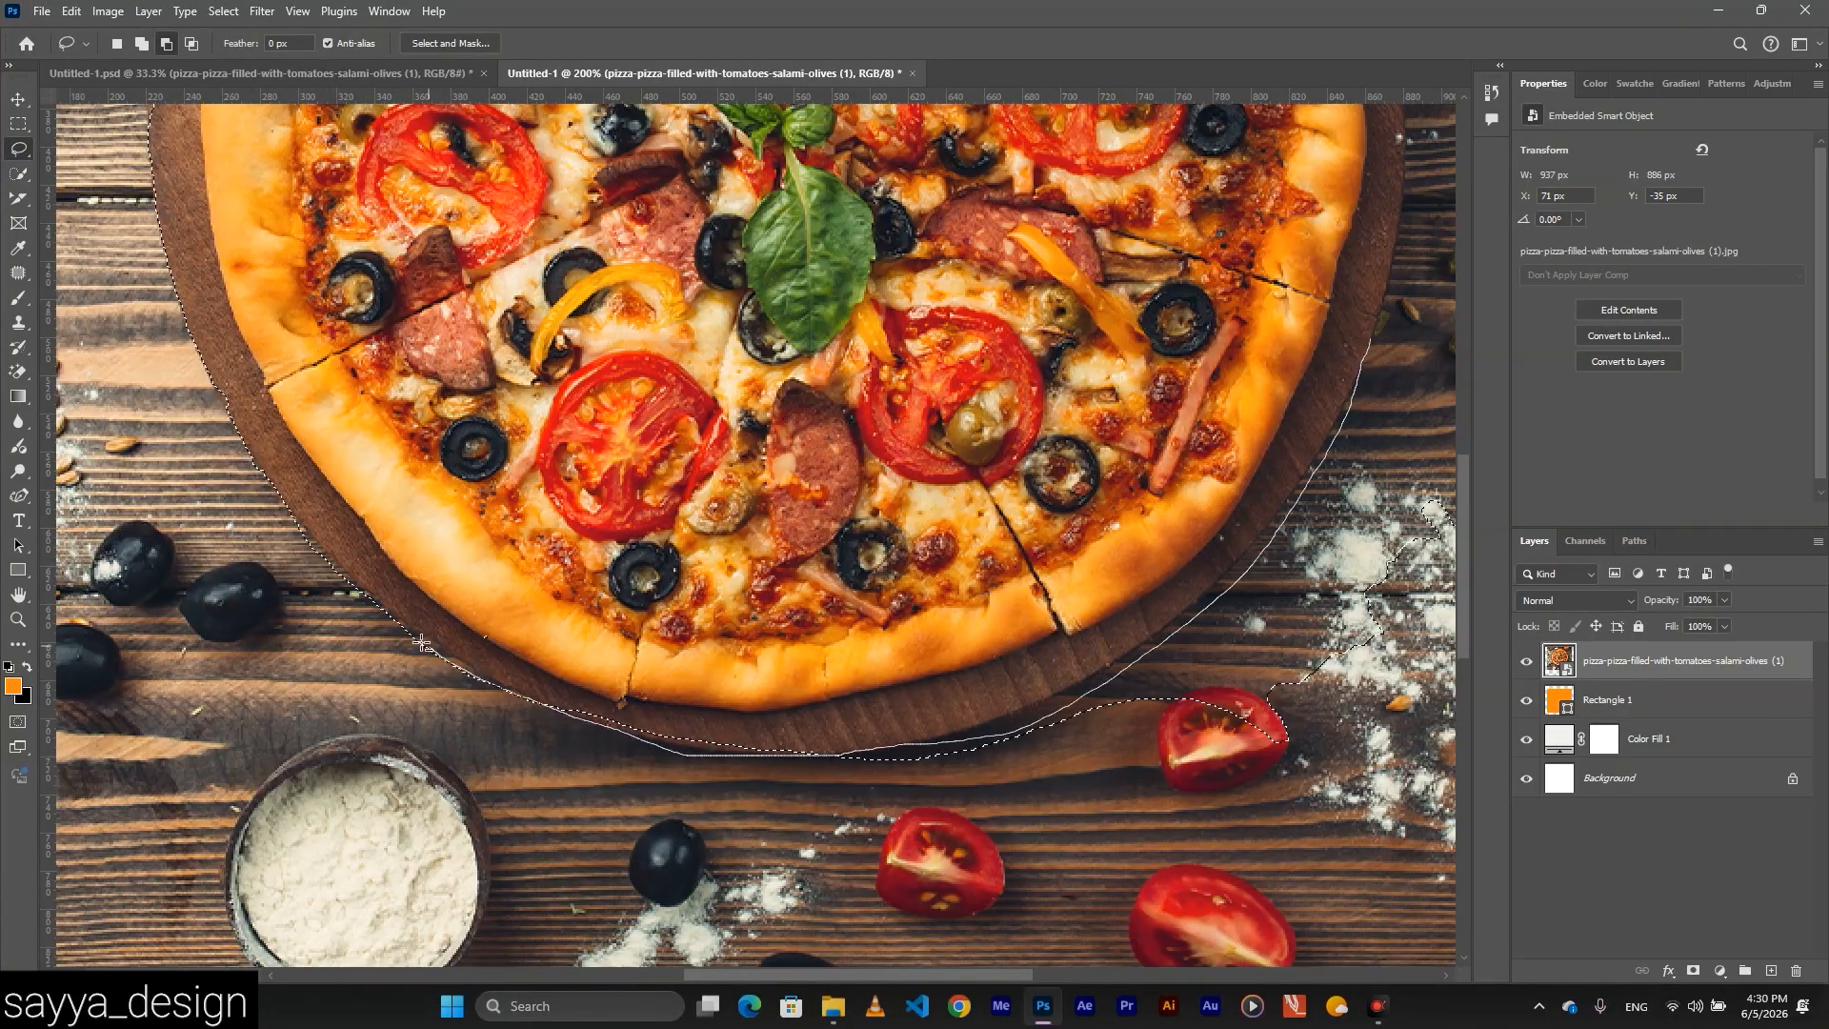
key(alt+shift)
mouse_move(979, 748)
mouse_down()
mouse_move(1382, 333)
mouse_move(979, 786)
mouse_up()
scroll(979, 786, up, 1)
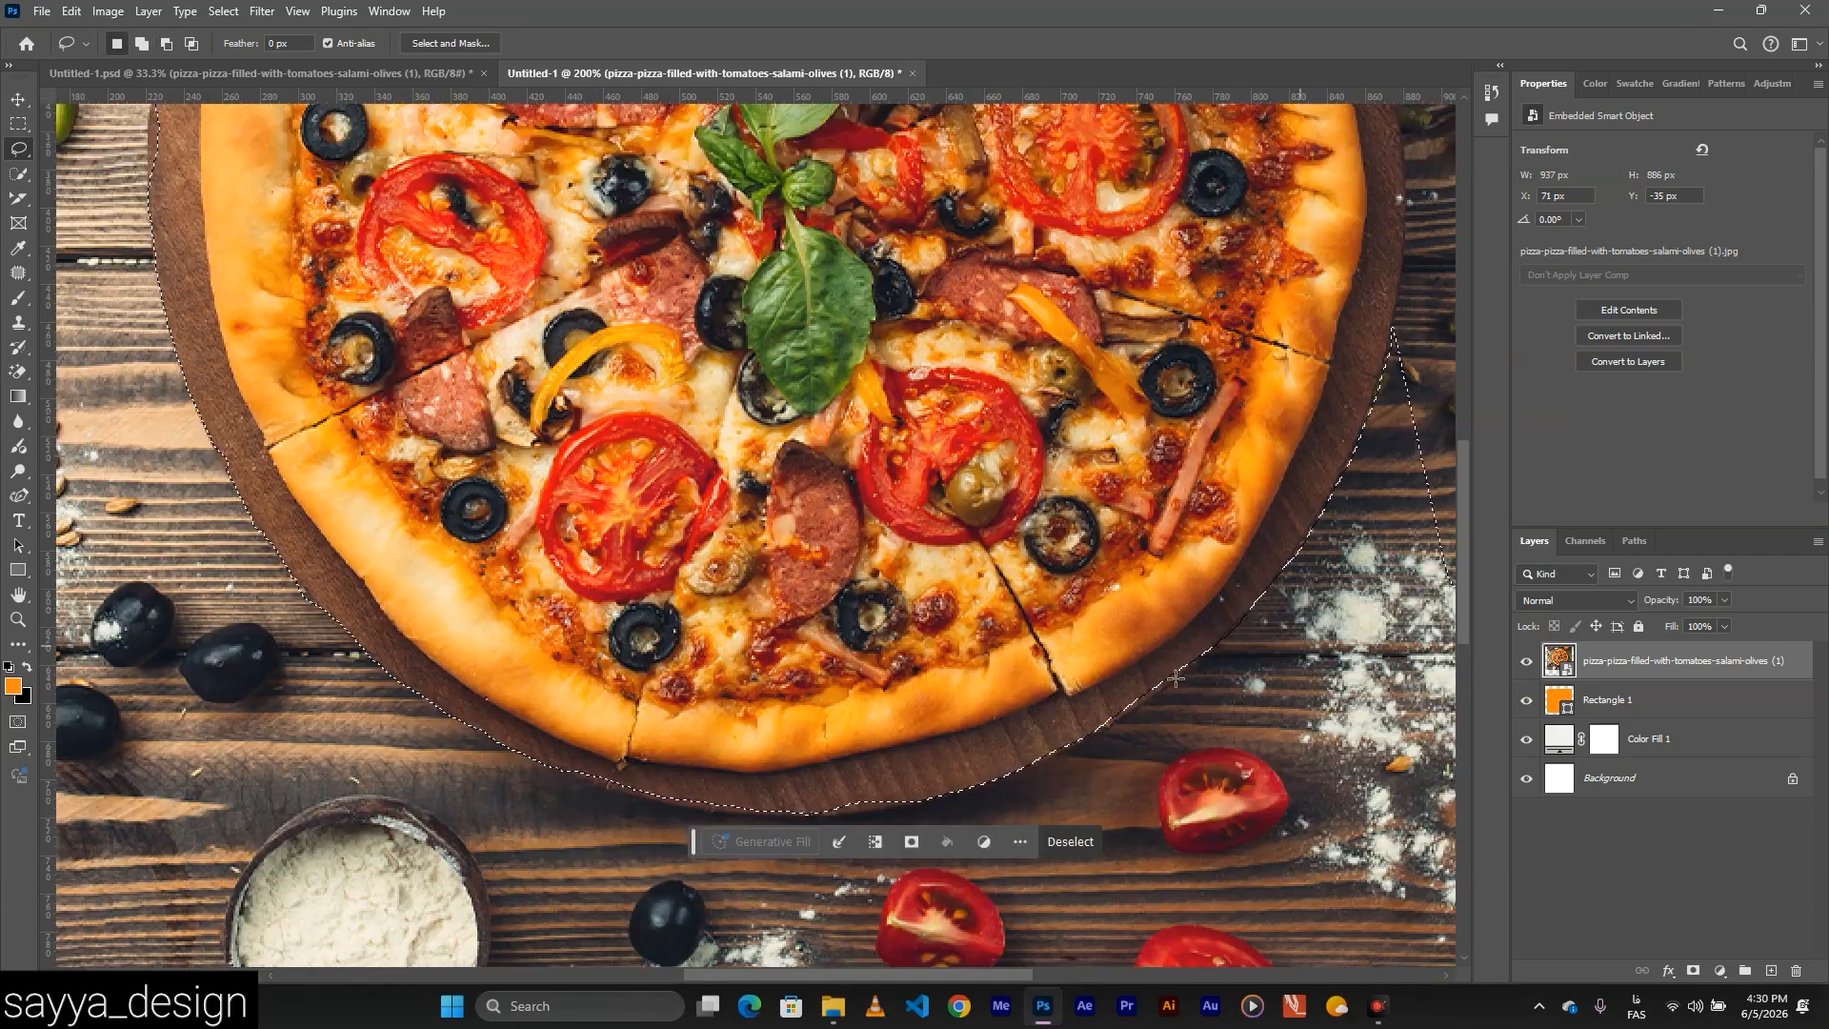
Refine the selection outline along the board's lower right and right edges with the Lasso tool.
scroll(979, 786, right, 6)
scroll(979, 786, up, 8)
scroll(783, 892, down, 2)
mouse_move(762, 857)
mouse_down()
mouse_move(738, 462)
mouse_move(1153, 800)
mouse_move(905, 962)
mouse_move(811, 975)
mouse_up()
scroll(905, 962, up, 8)
mouse_move(1122, 786)
mouse_down()
mouse_move(968, 543)
mouse_move(858, 225)
mouse_move(1045, 363)
mouse_move(1095, 609)
mouse_up()
scroll(1048, 215, down, 2)
drag(1110, 640, 1143, 649)
scroll(1144, 650, down, 6)
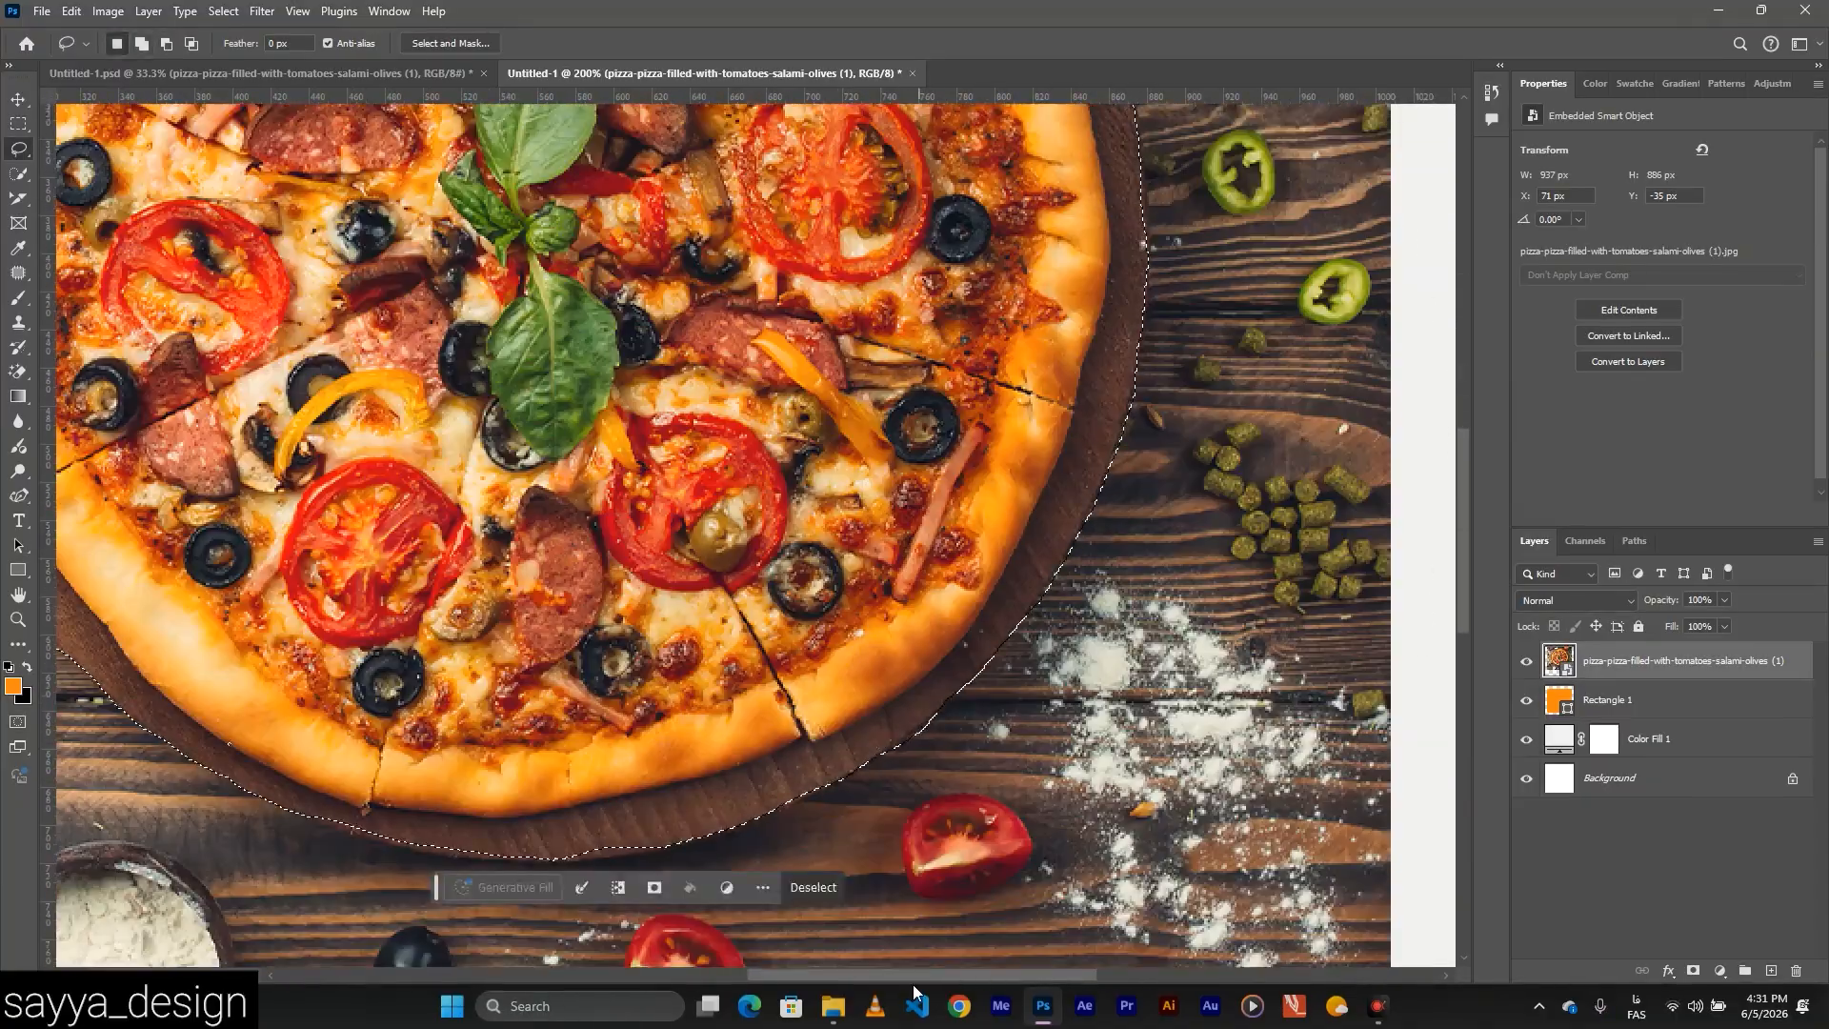
Refine the selection outline along the board's left and upper edges with the Lasso tool.
drag(922, 976, 837, 975)
scroll(616, 648, up, 3)
scroll(615, 648, up, 2)
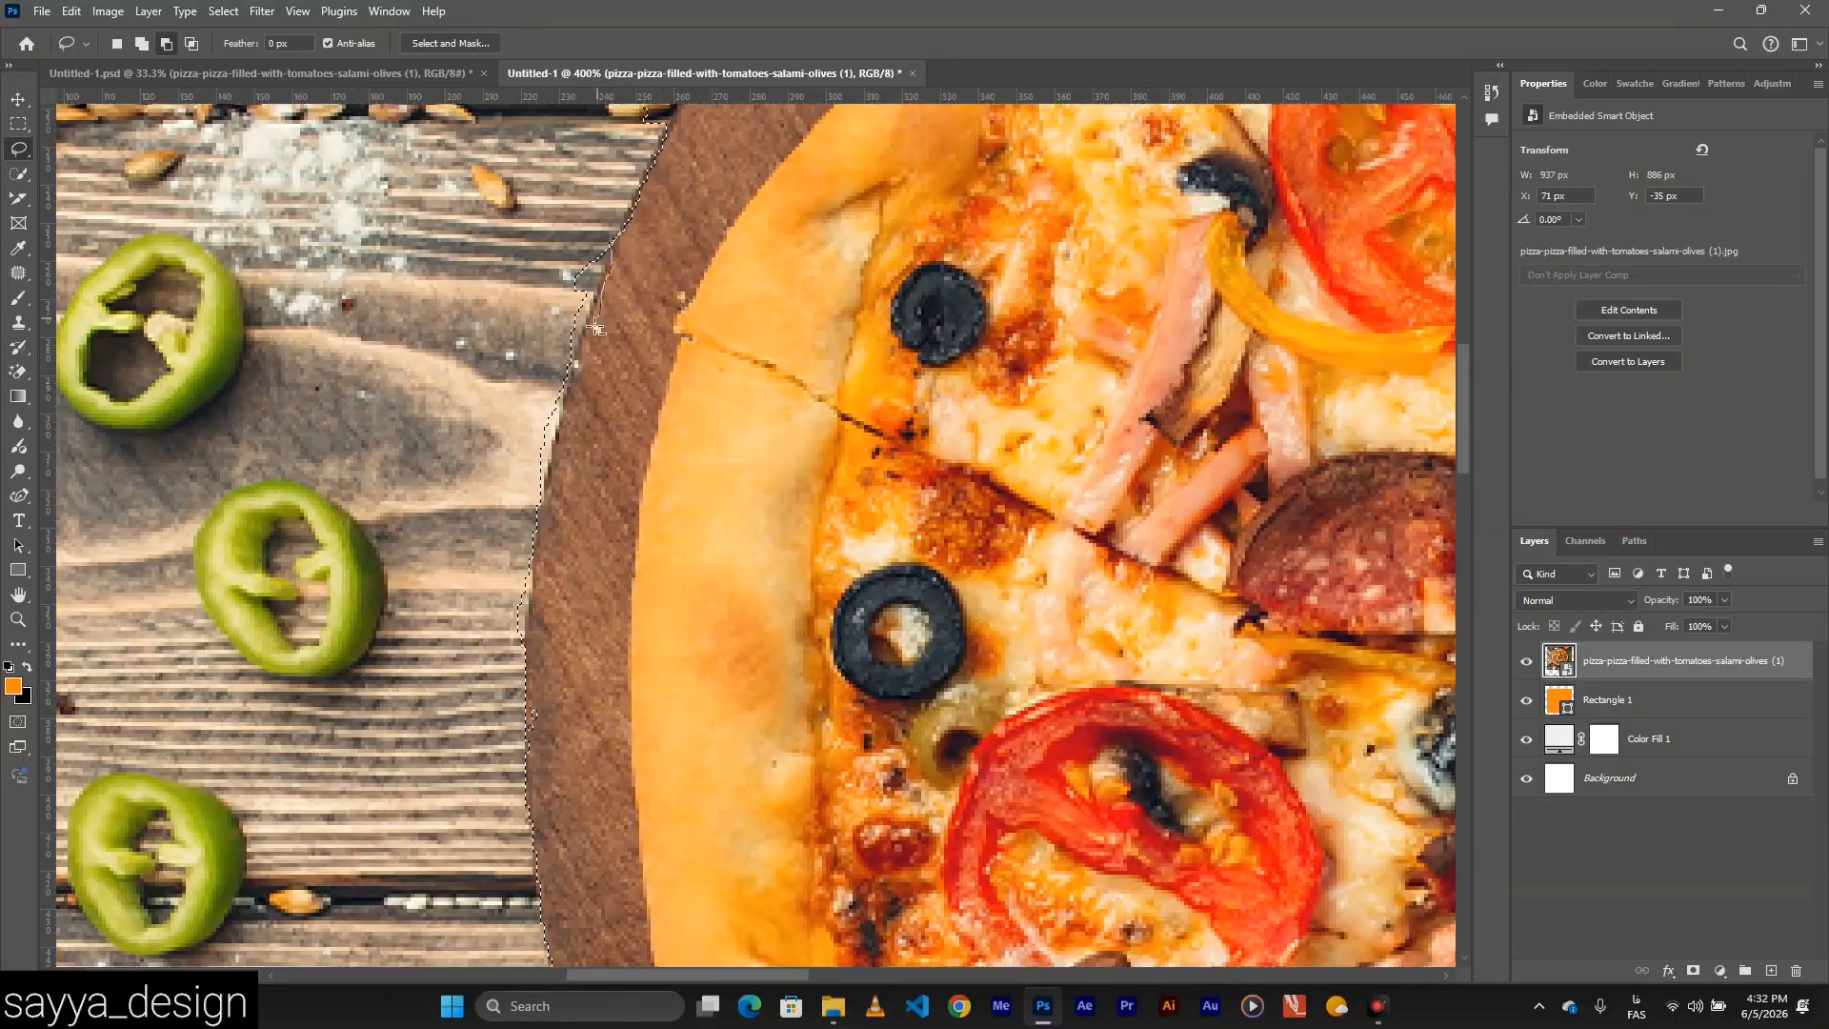
scroll(690, 518, up, 6)
drag(920, 306, 1010, 267)
scroll(919, 306, up, 7)
scroll(919, 306, right, 14)
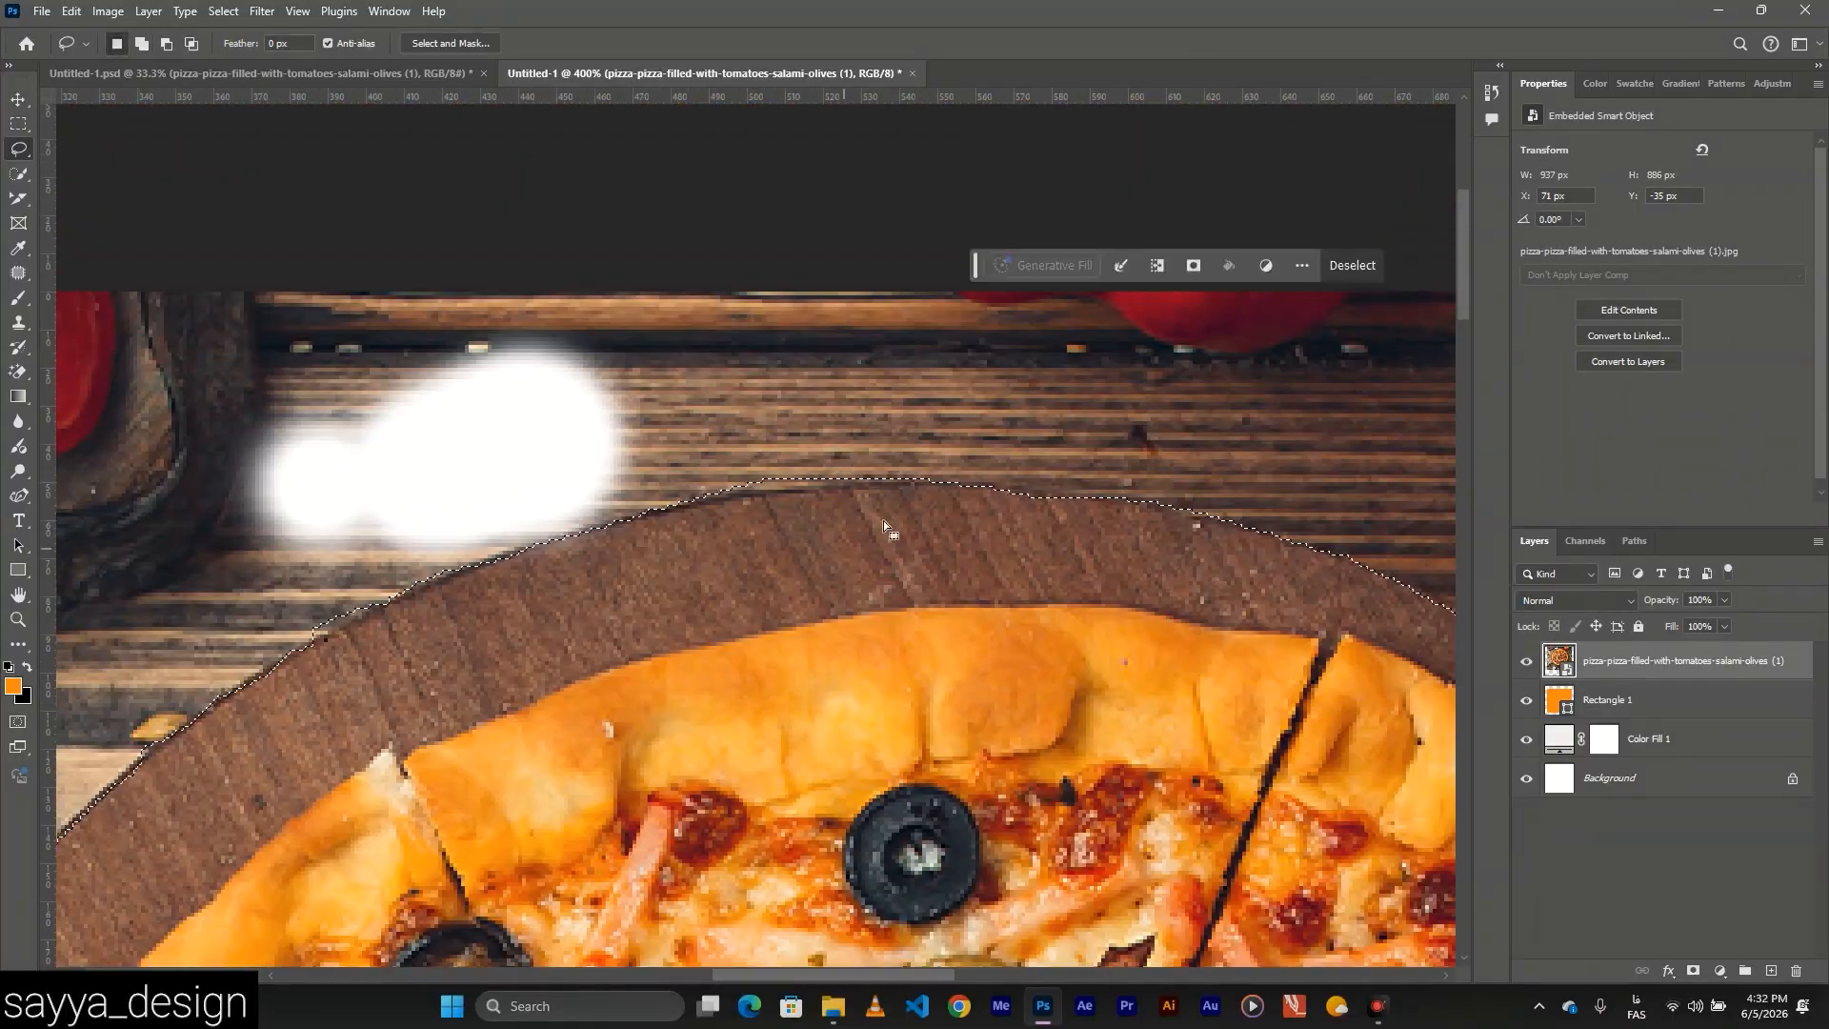
scroll(838, 621, down, 2)
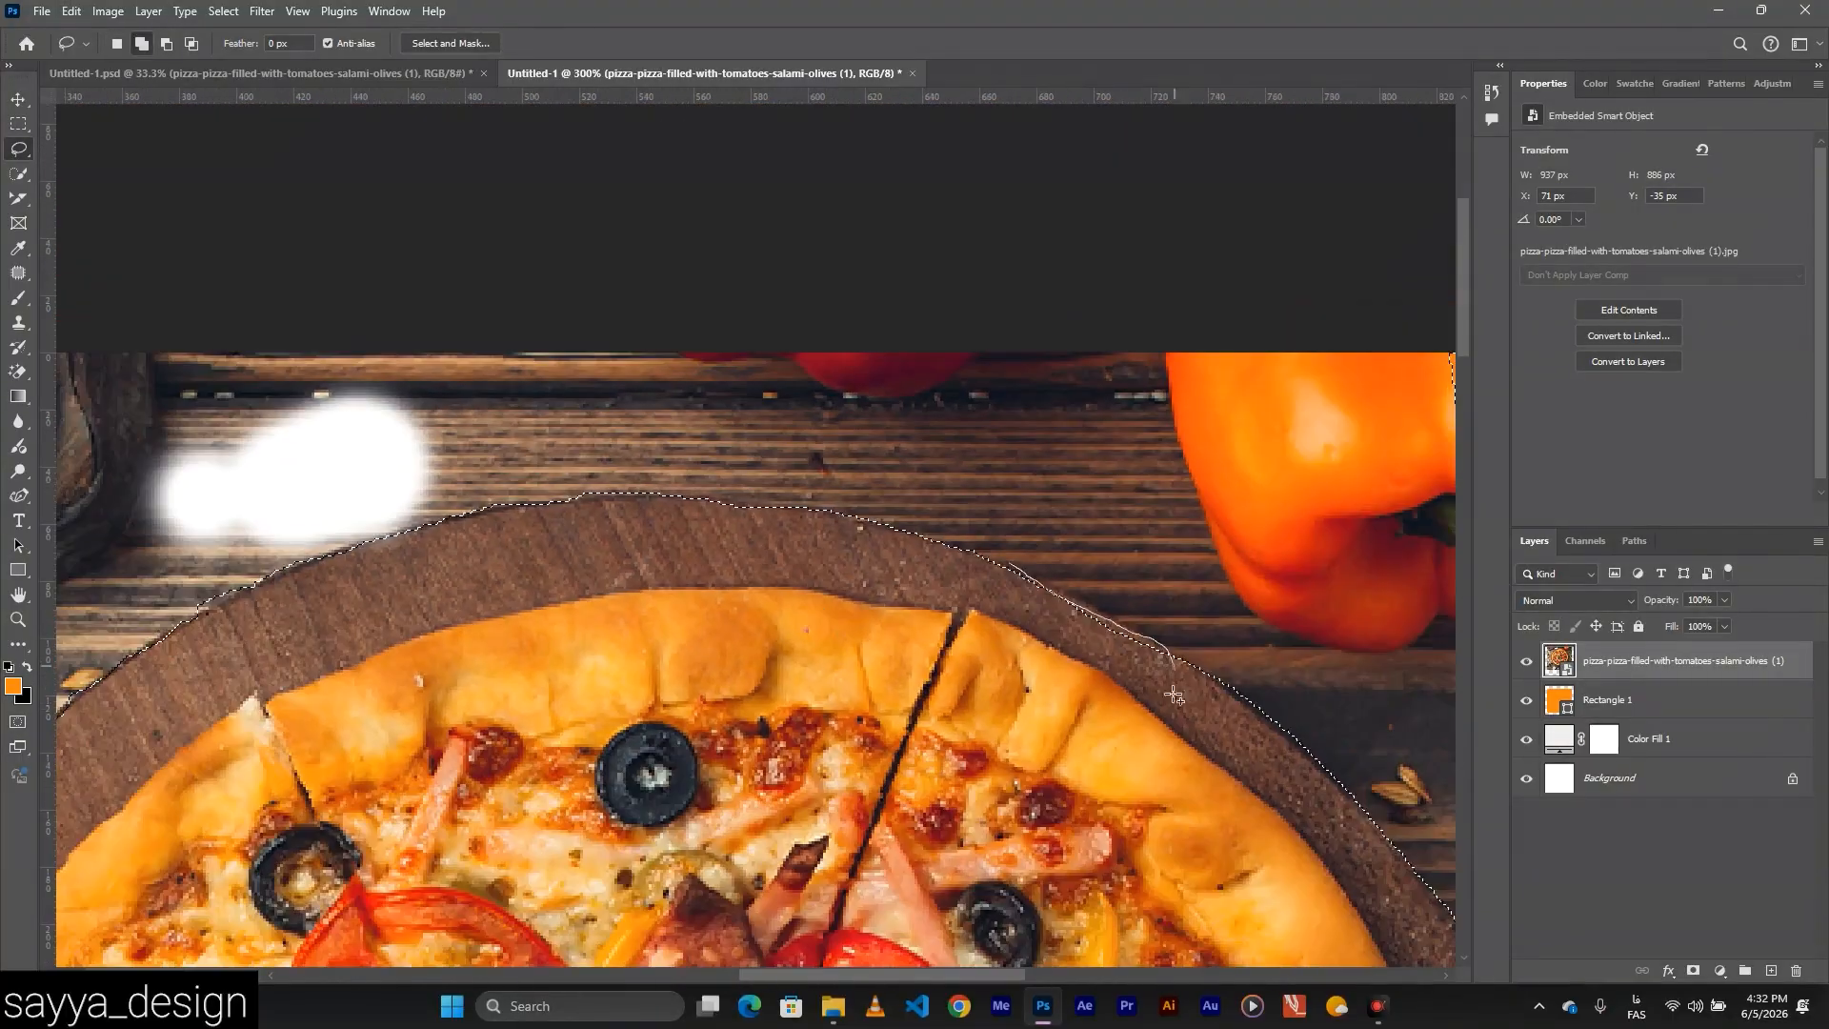
scroll(1198, 777, down, 2)
scroll(1197, 776, down, 1)
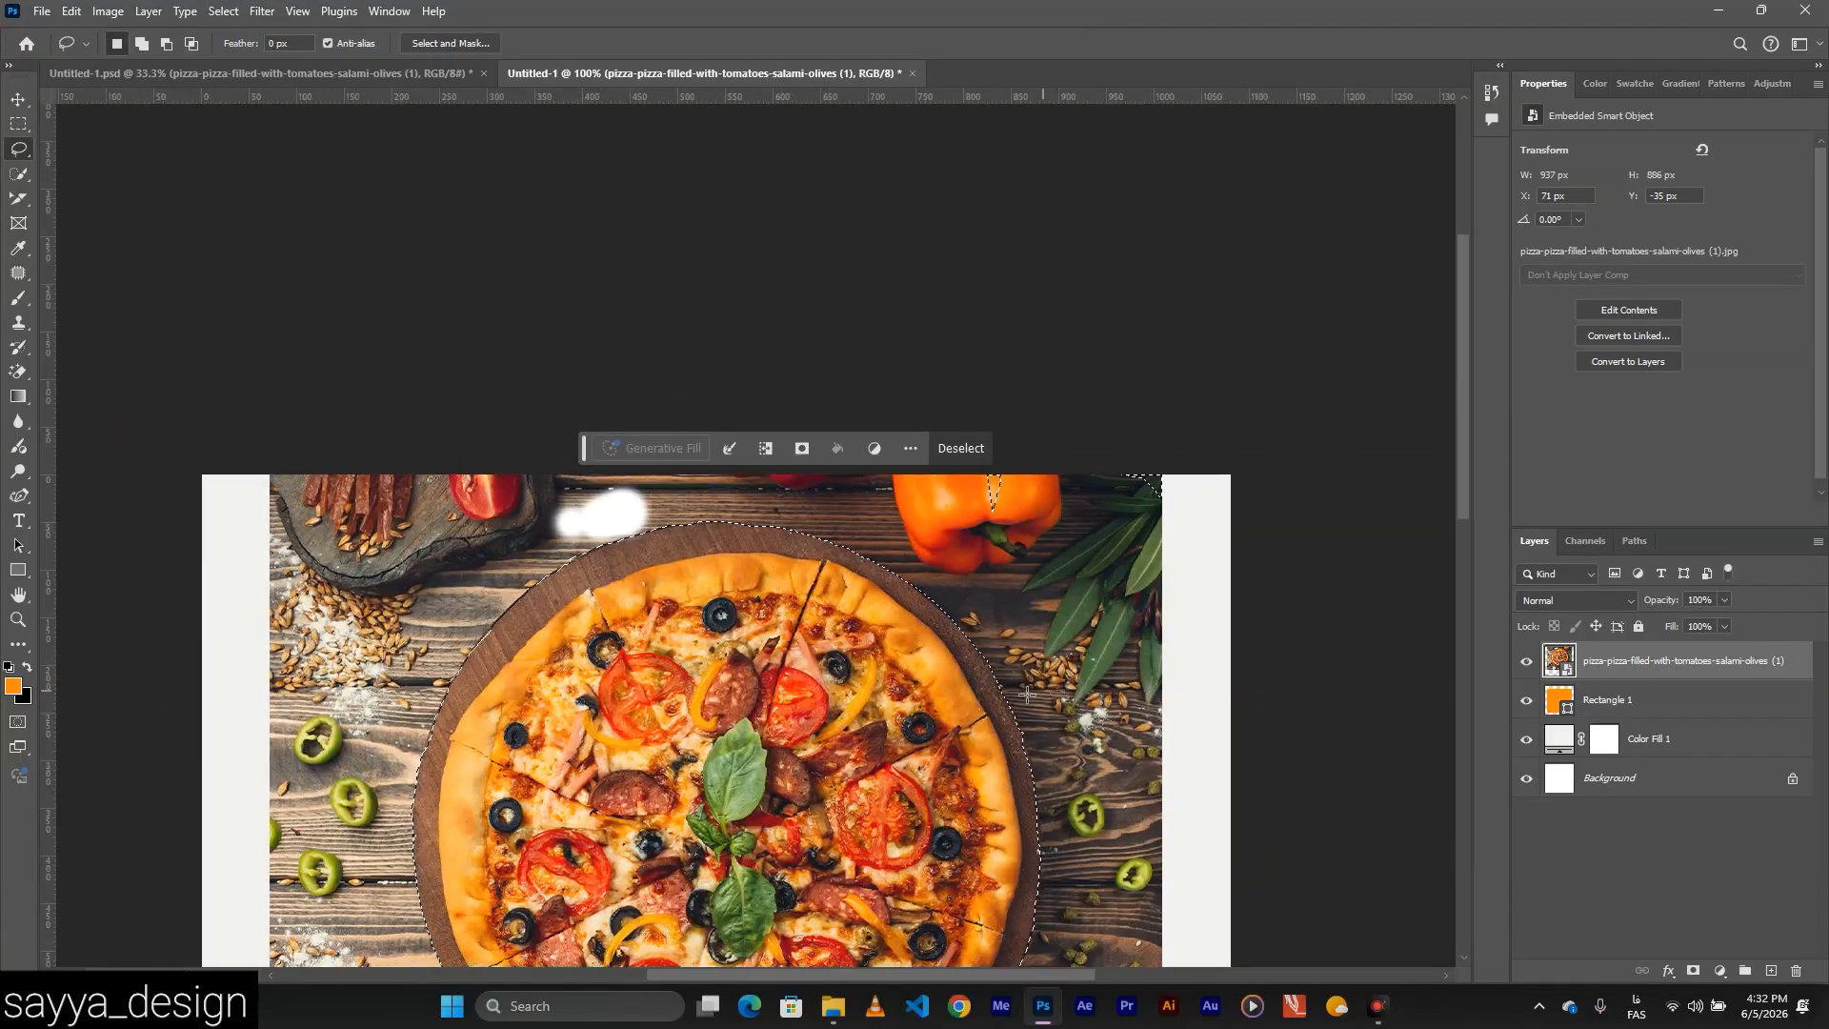
scroll(1028, 696, down, 3)
scroll(1026, 698, down, 1)
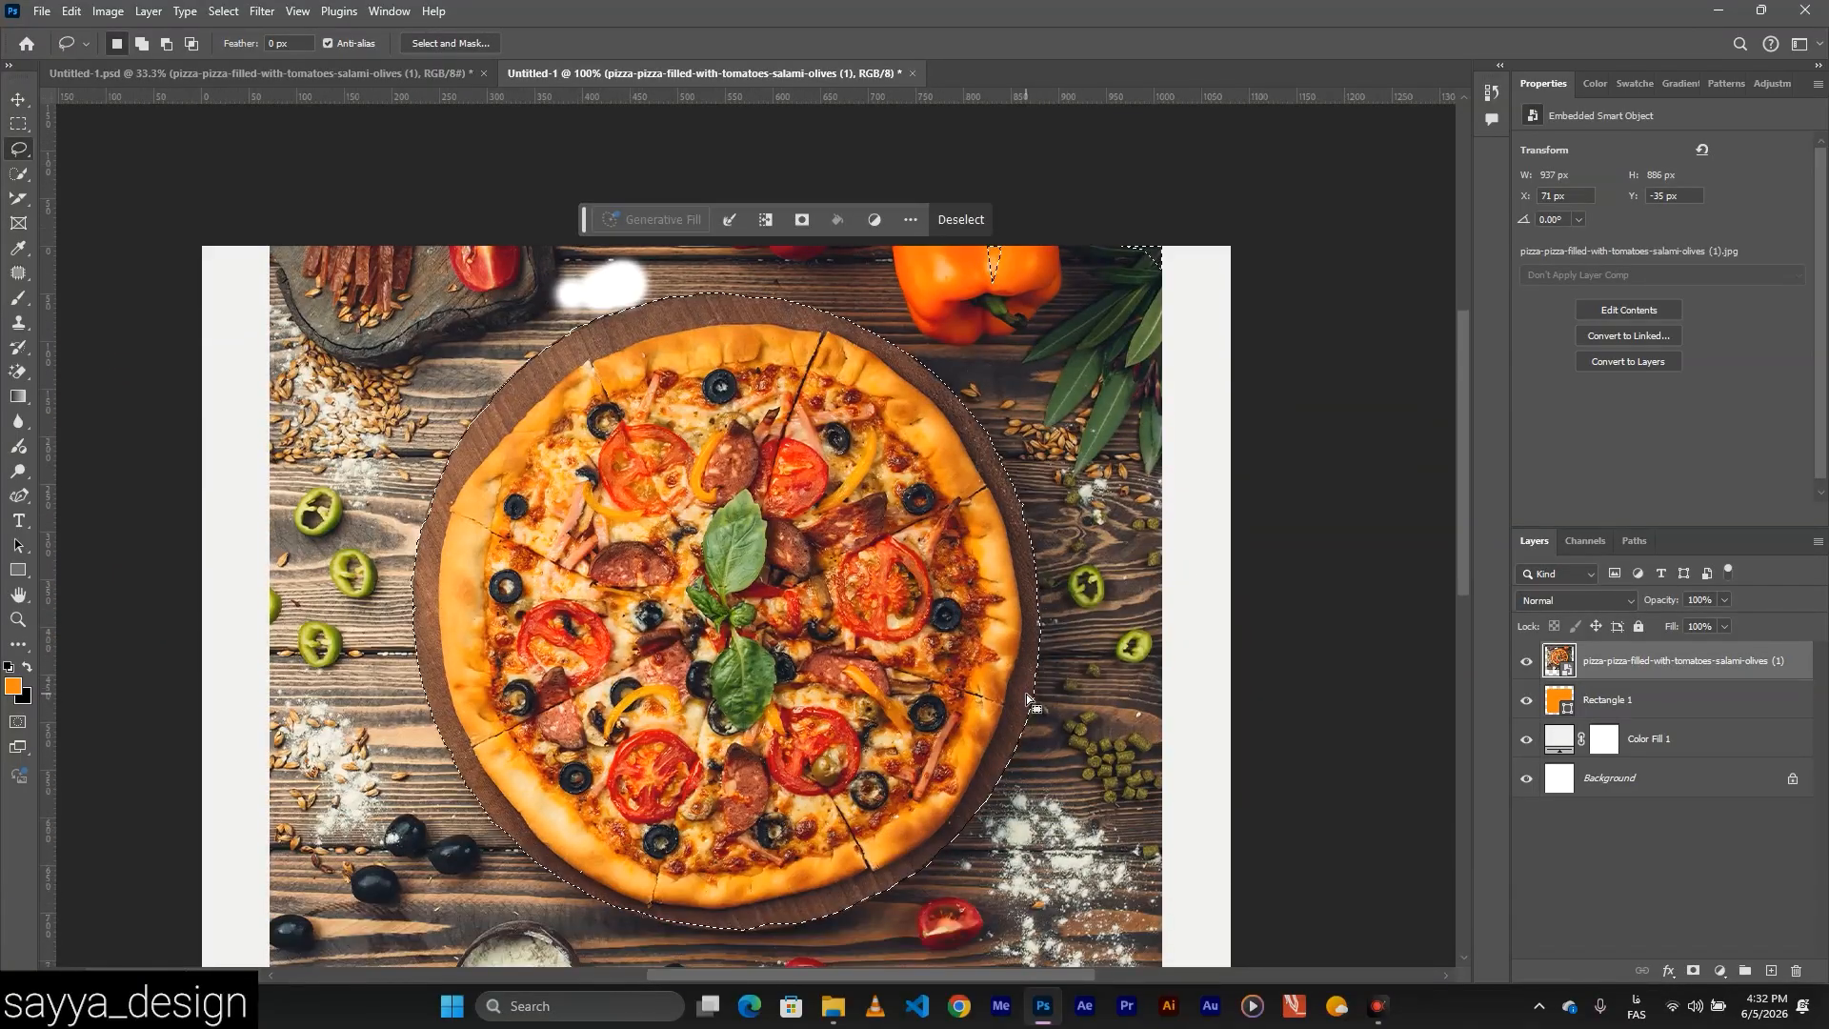
scroll(1026, 693, down, 1)
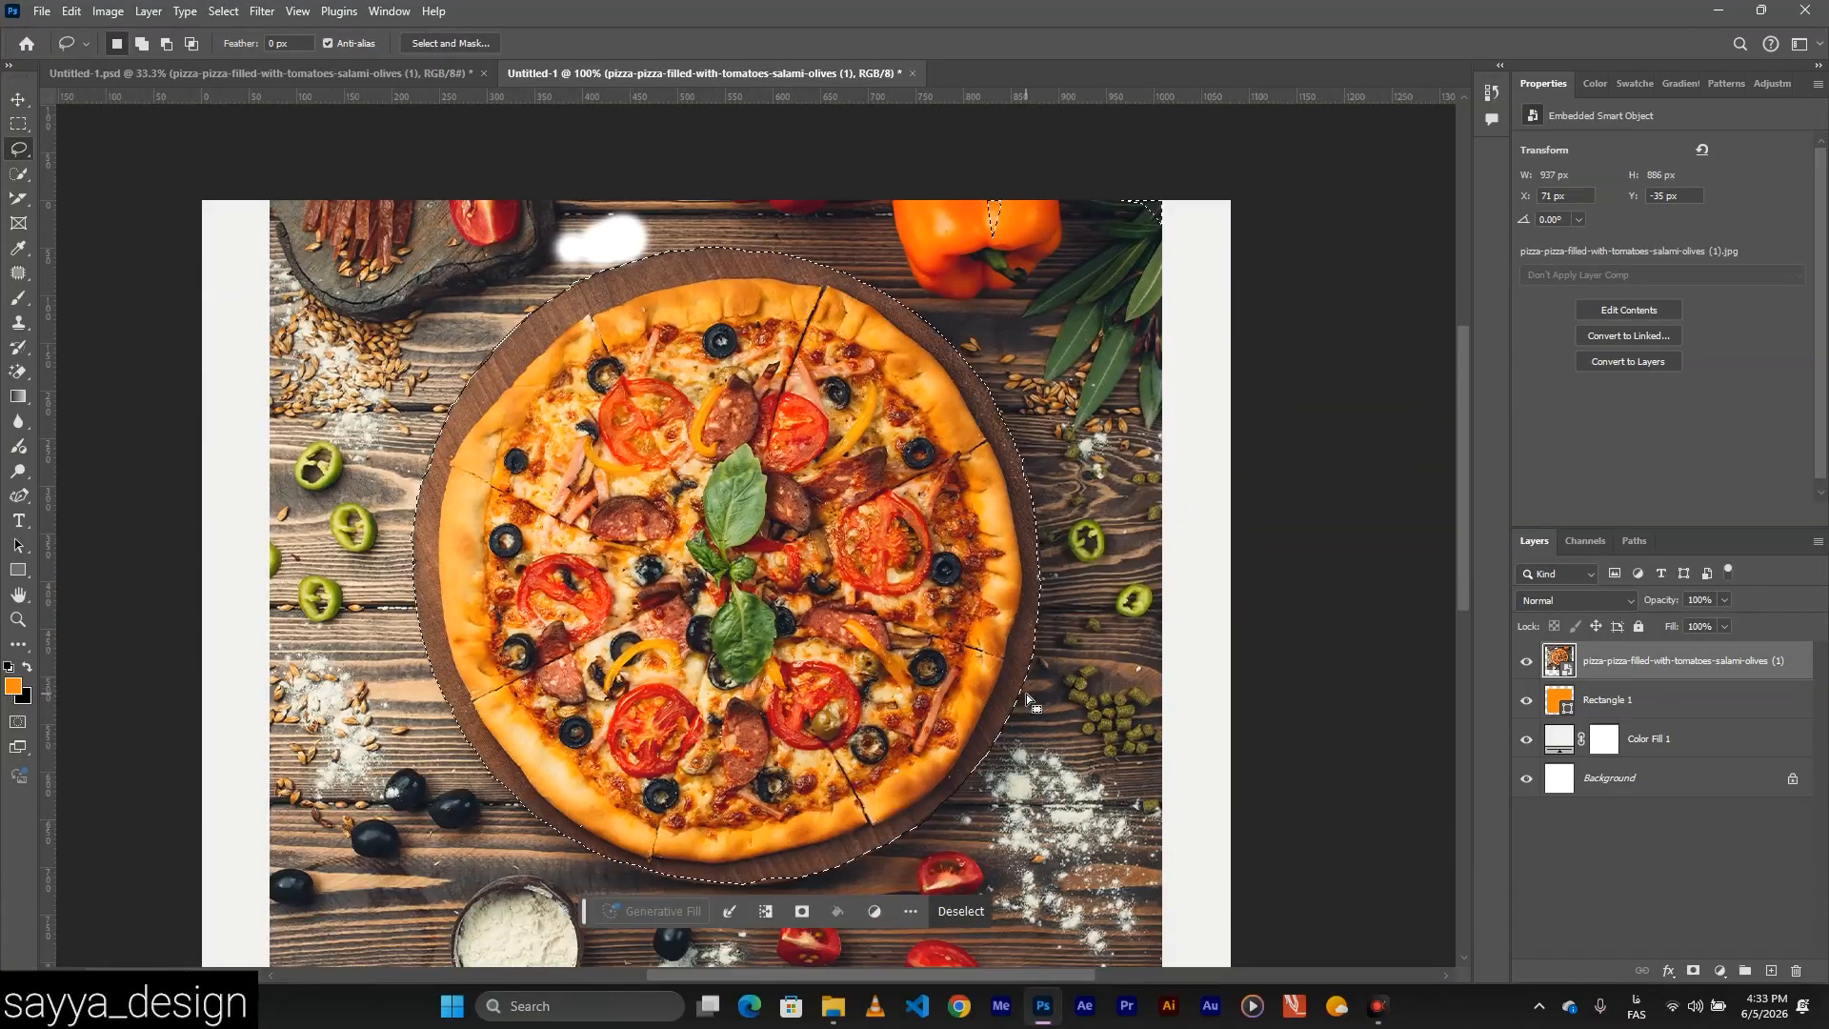
Try adding an area outside the board's upper left edge to the selection with the Lasso tool and undo it.
right_click(16, 151)
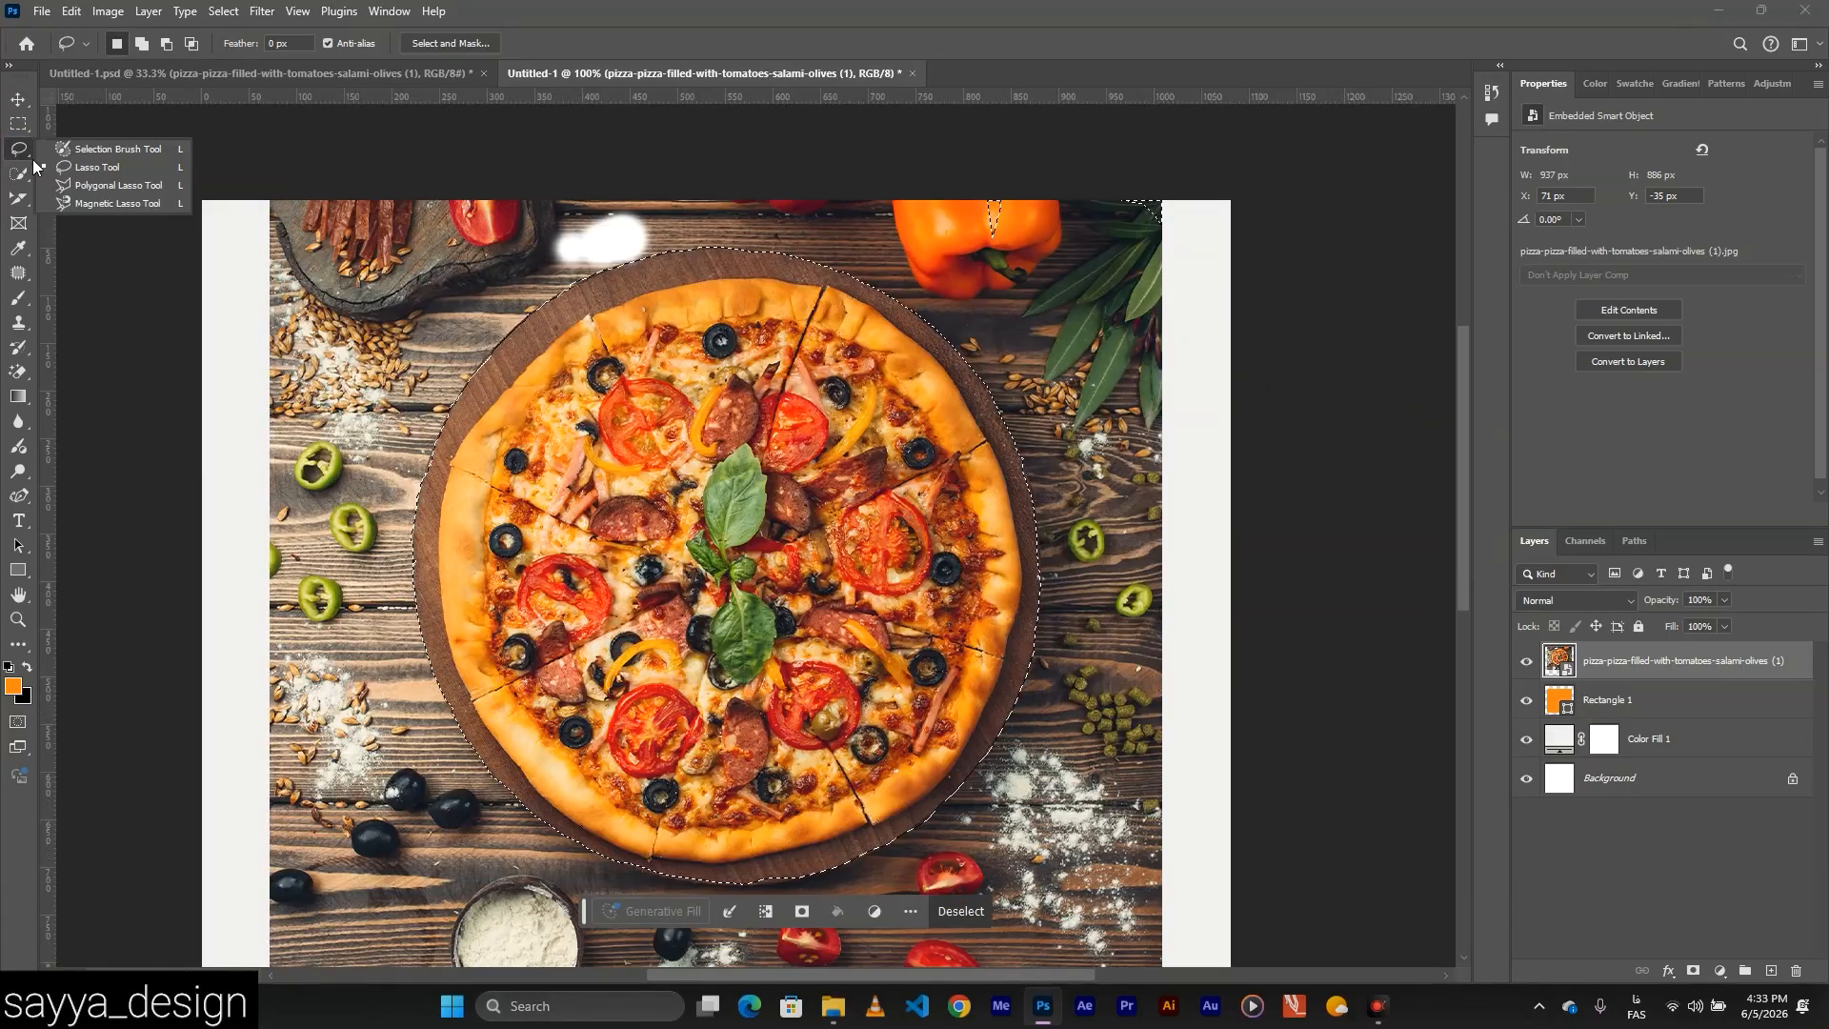
click(112, 166)
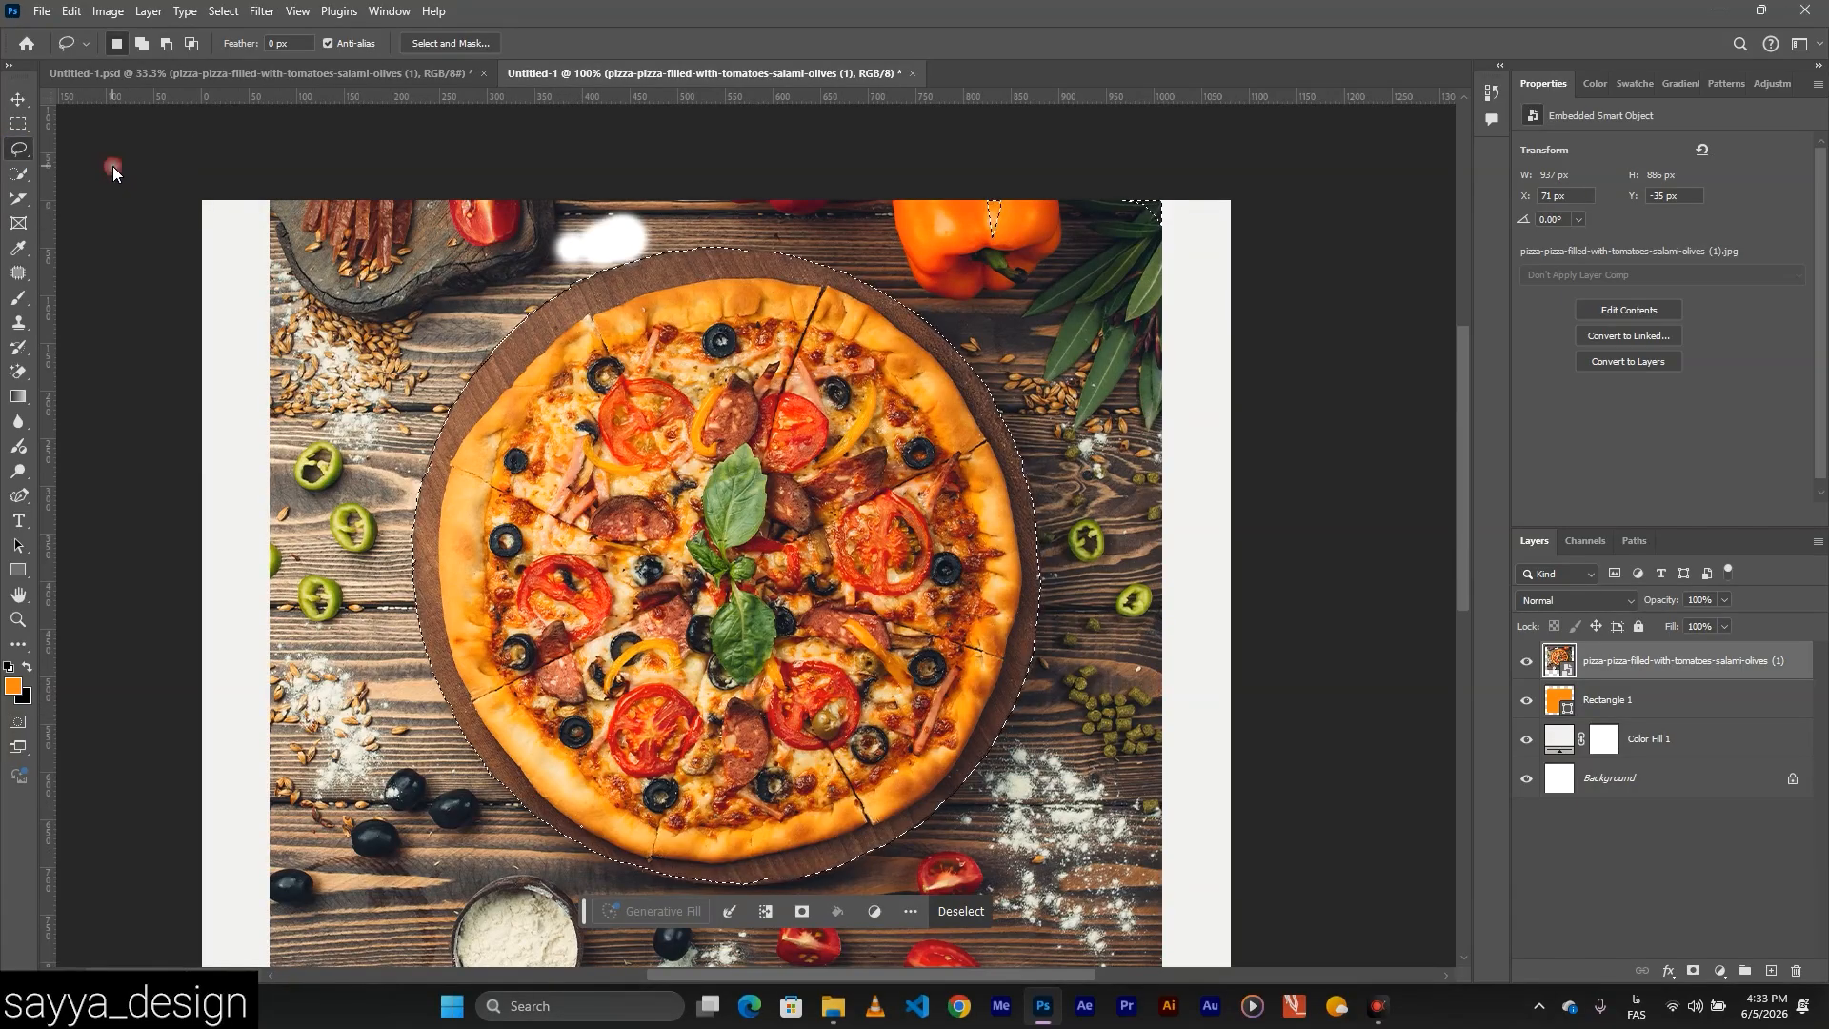
key(shift)
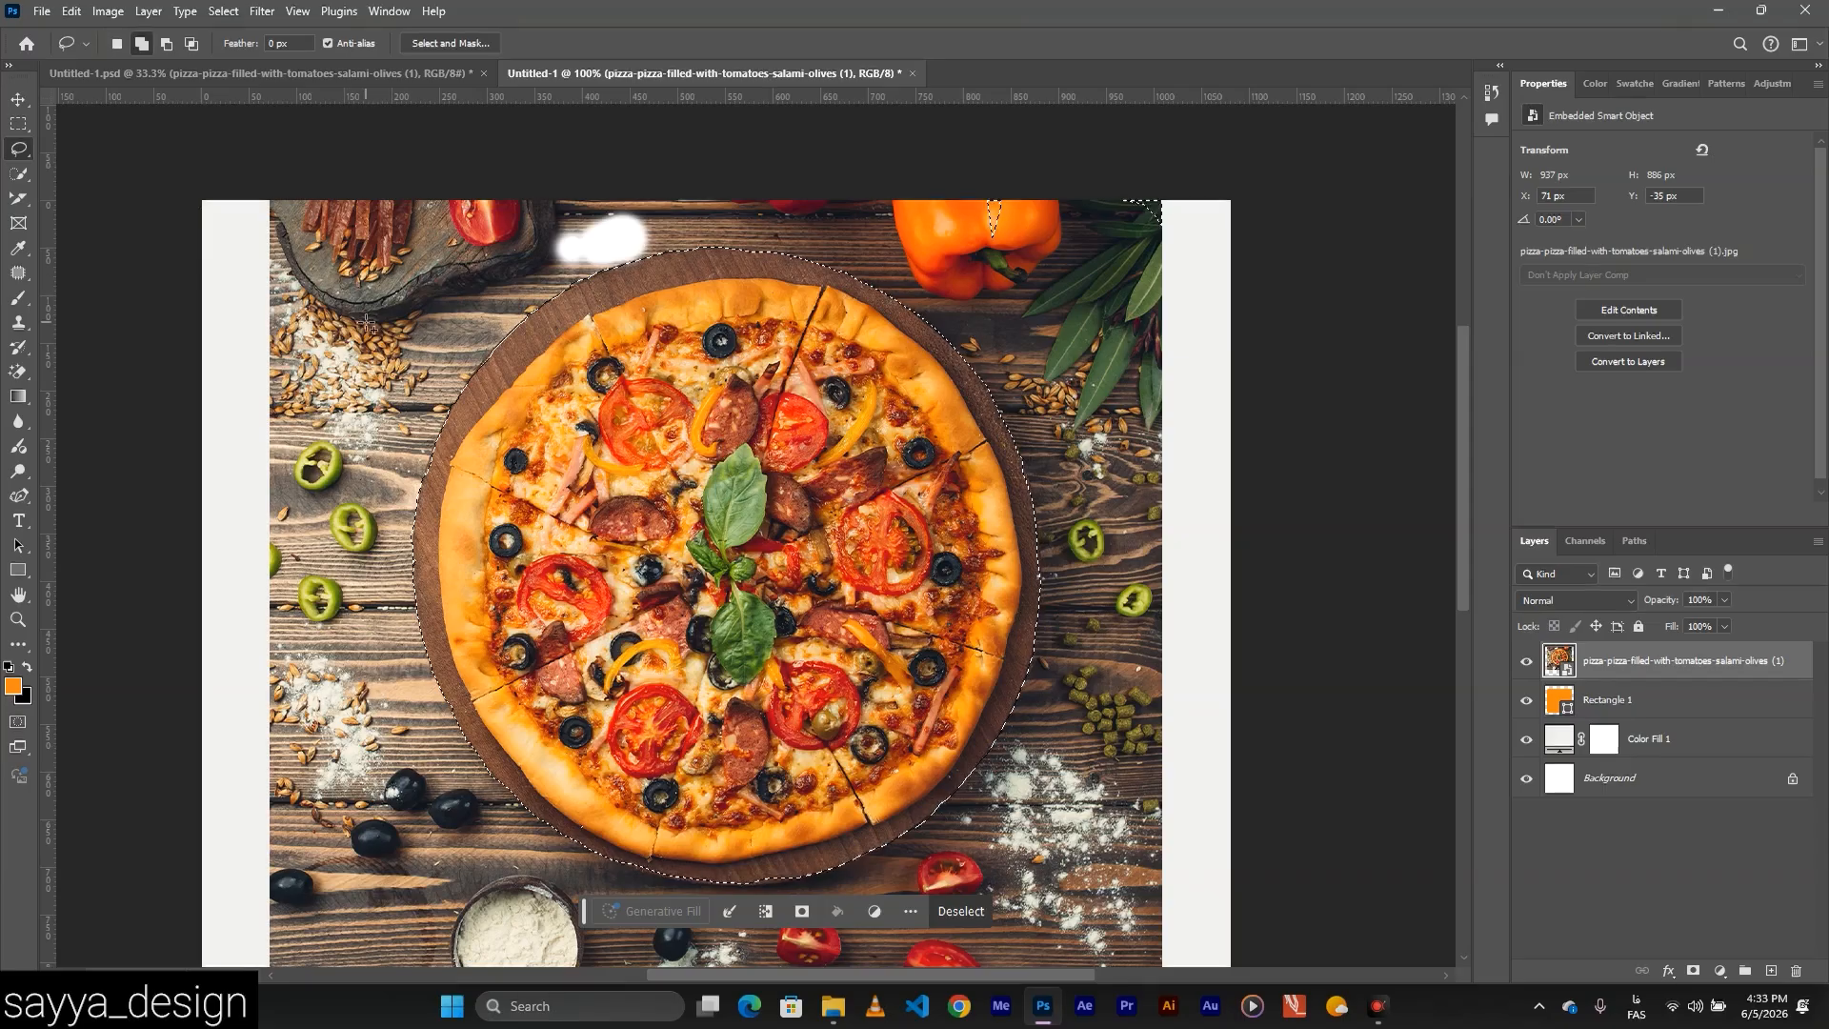
drag(354, 273, 471, 302)
drag(365, 252, 411, 257)
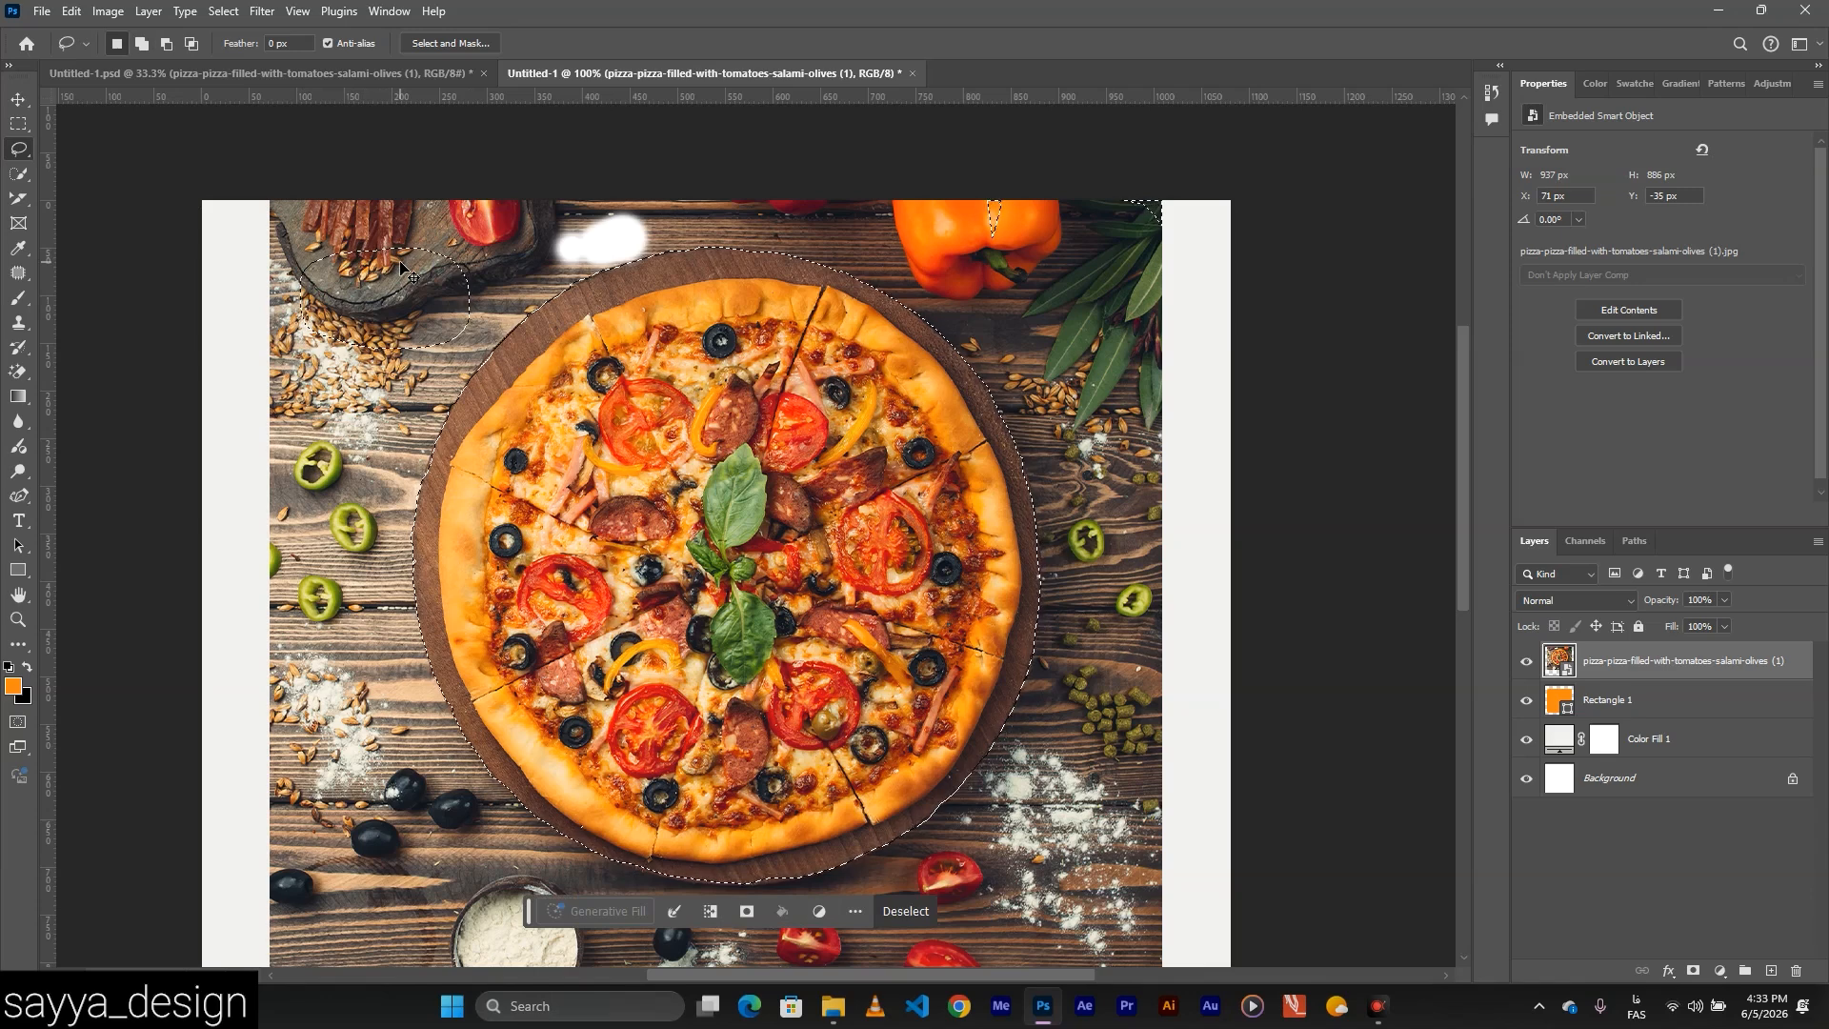
key(ctrl+z)
Try subtracting a piece of the pizza's upper left side from the selection with the Lasso tool.
key(alt)
drag(419, 374, 504, 470)
drag(412, 353, 425, 357)
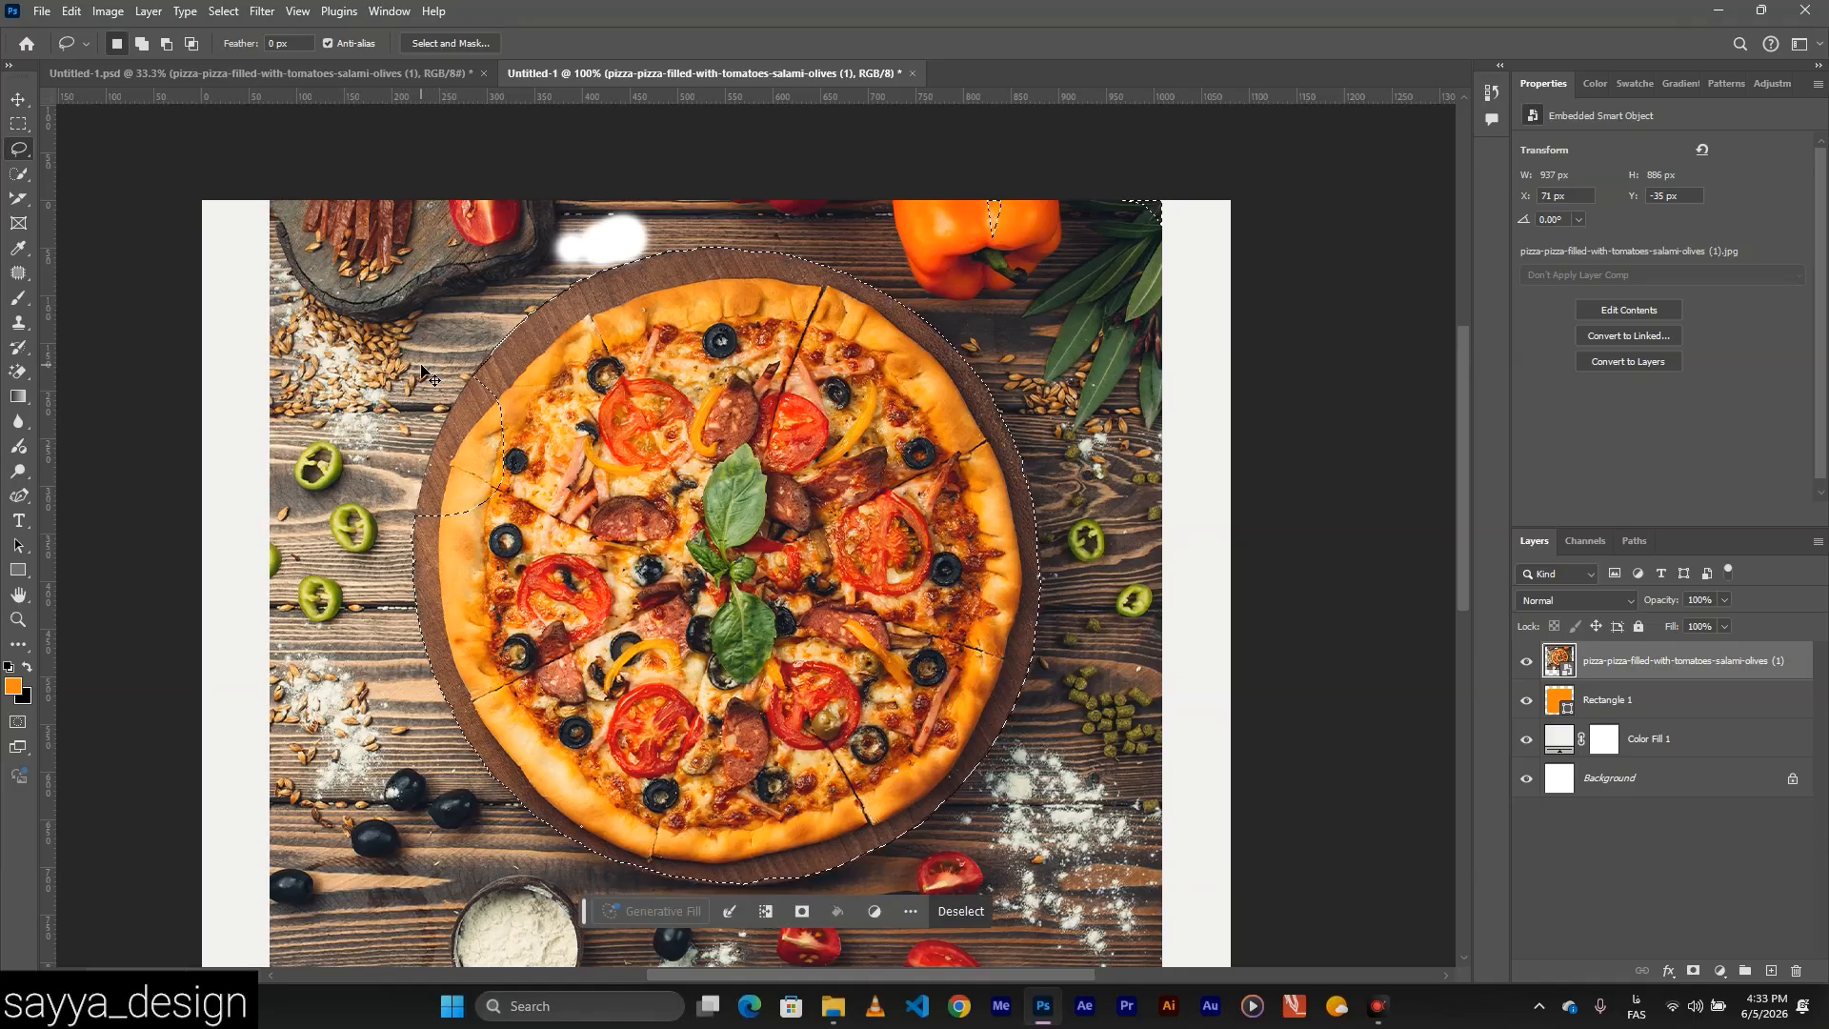
Copy the selected pizza and wooden board onto a new layer above the photo.
scroll(945, 640, up, 1)
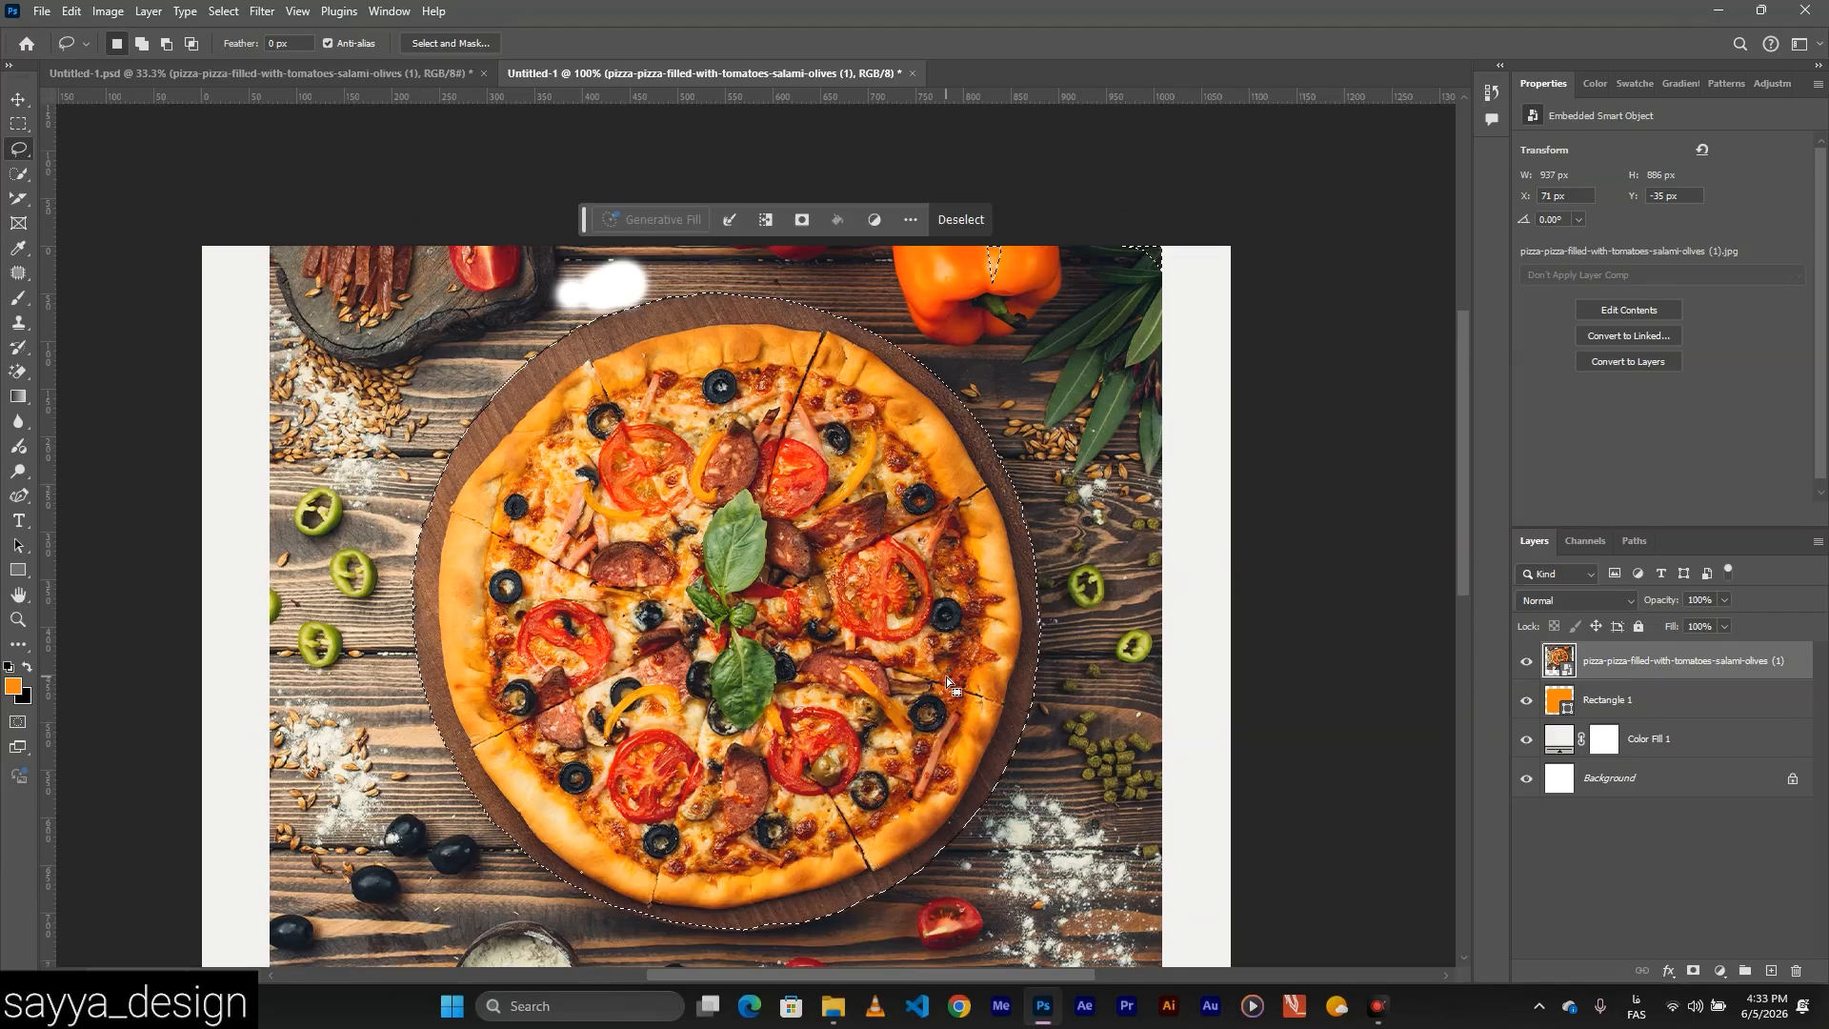
scroll(616, 466, down, 1)
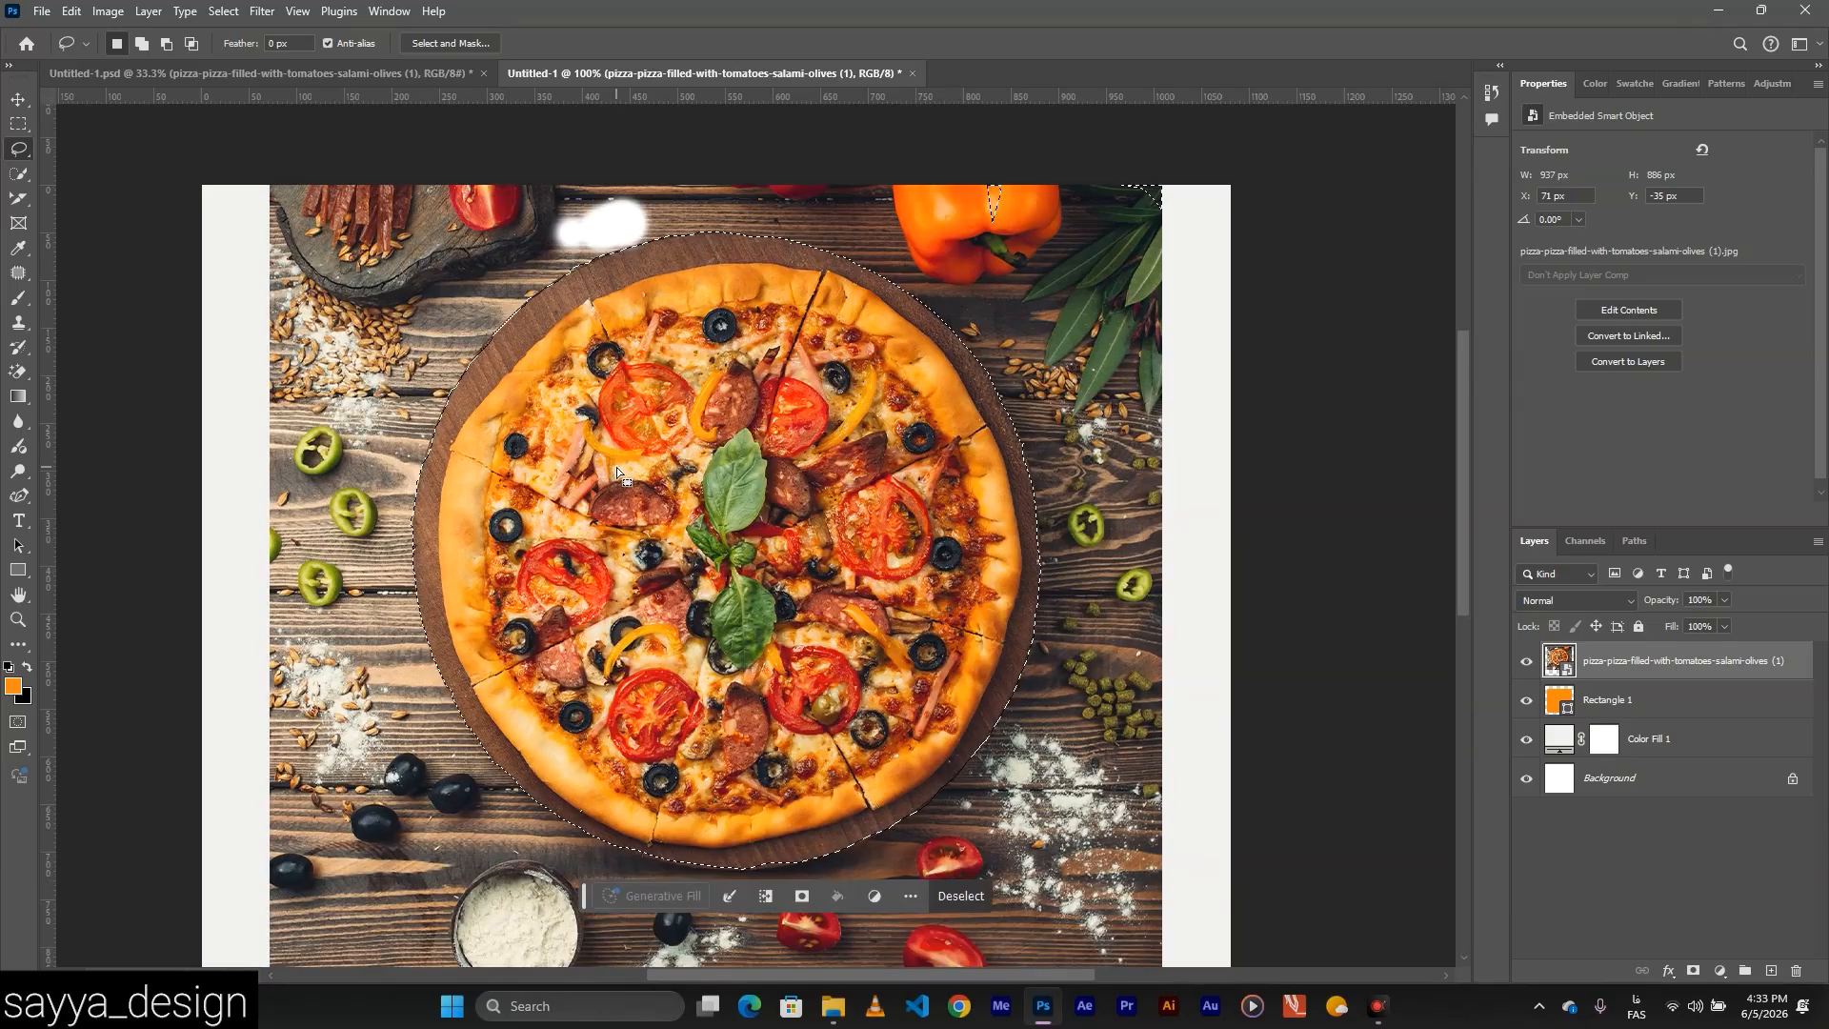
scroll(615, 467, down, 2)
scroll(615, 467, up, 1)
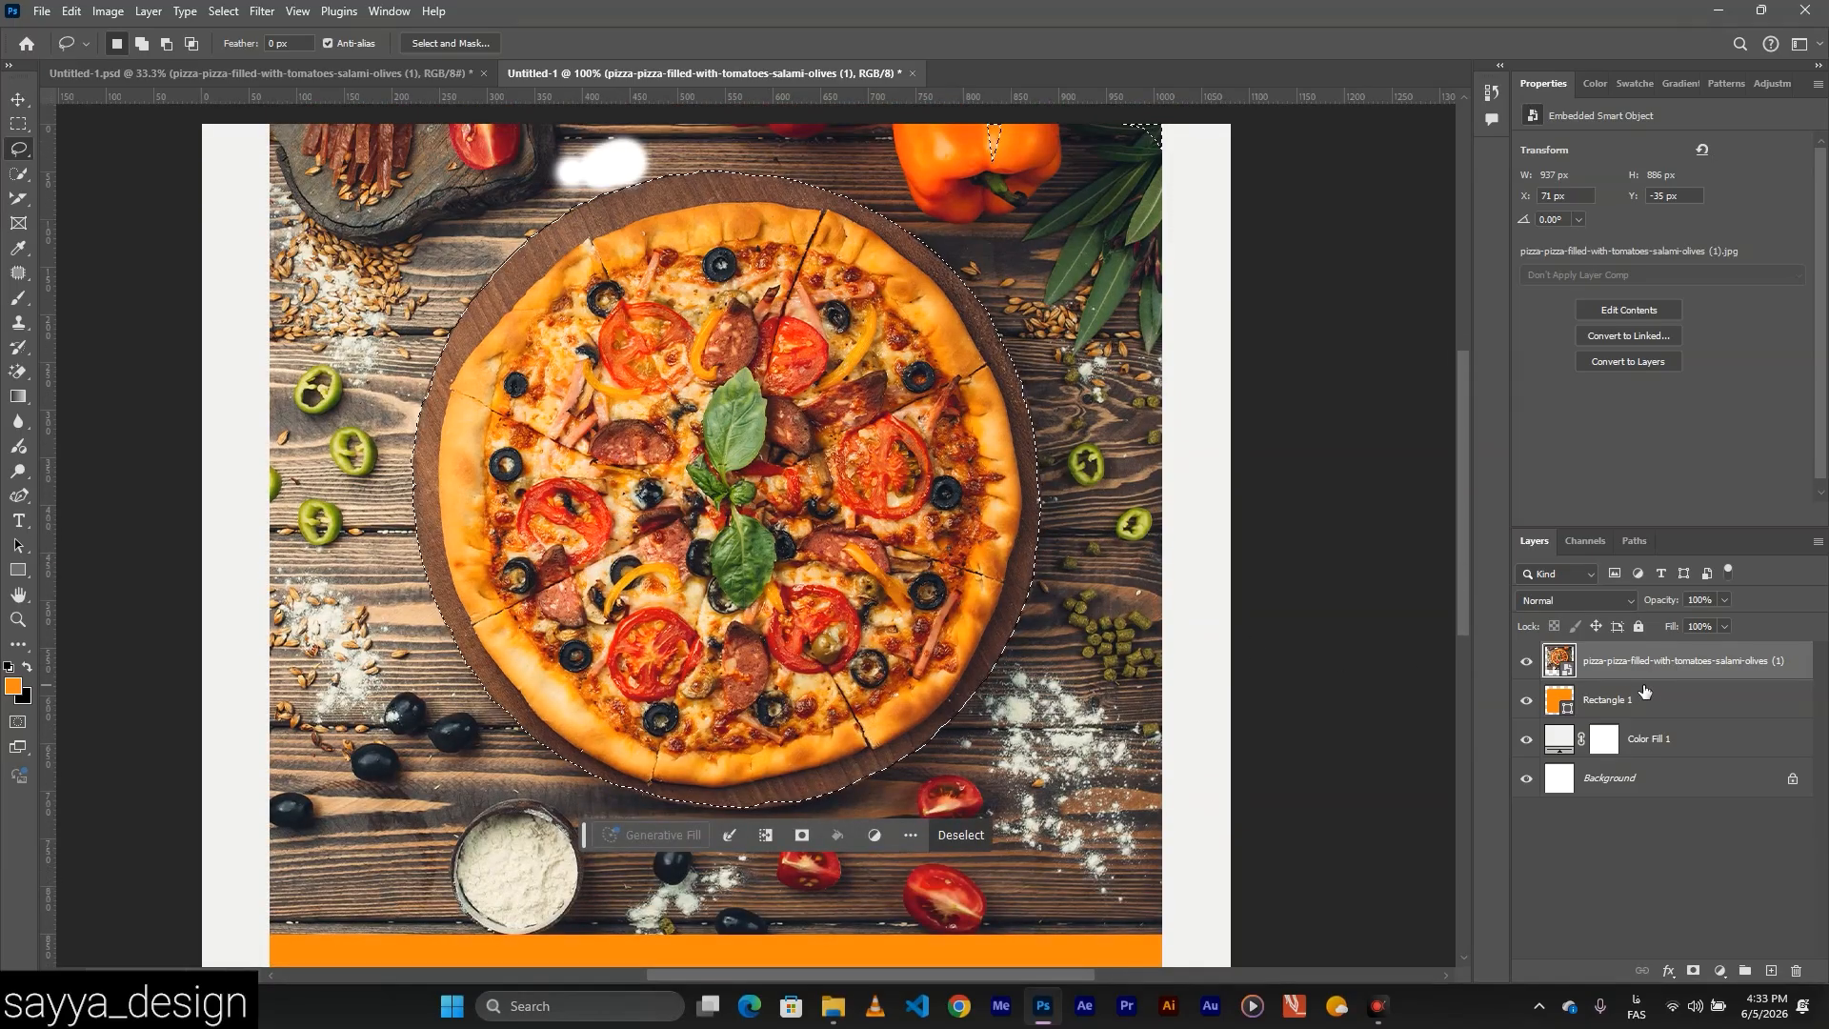
key(ctrl+j)
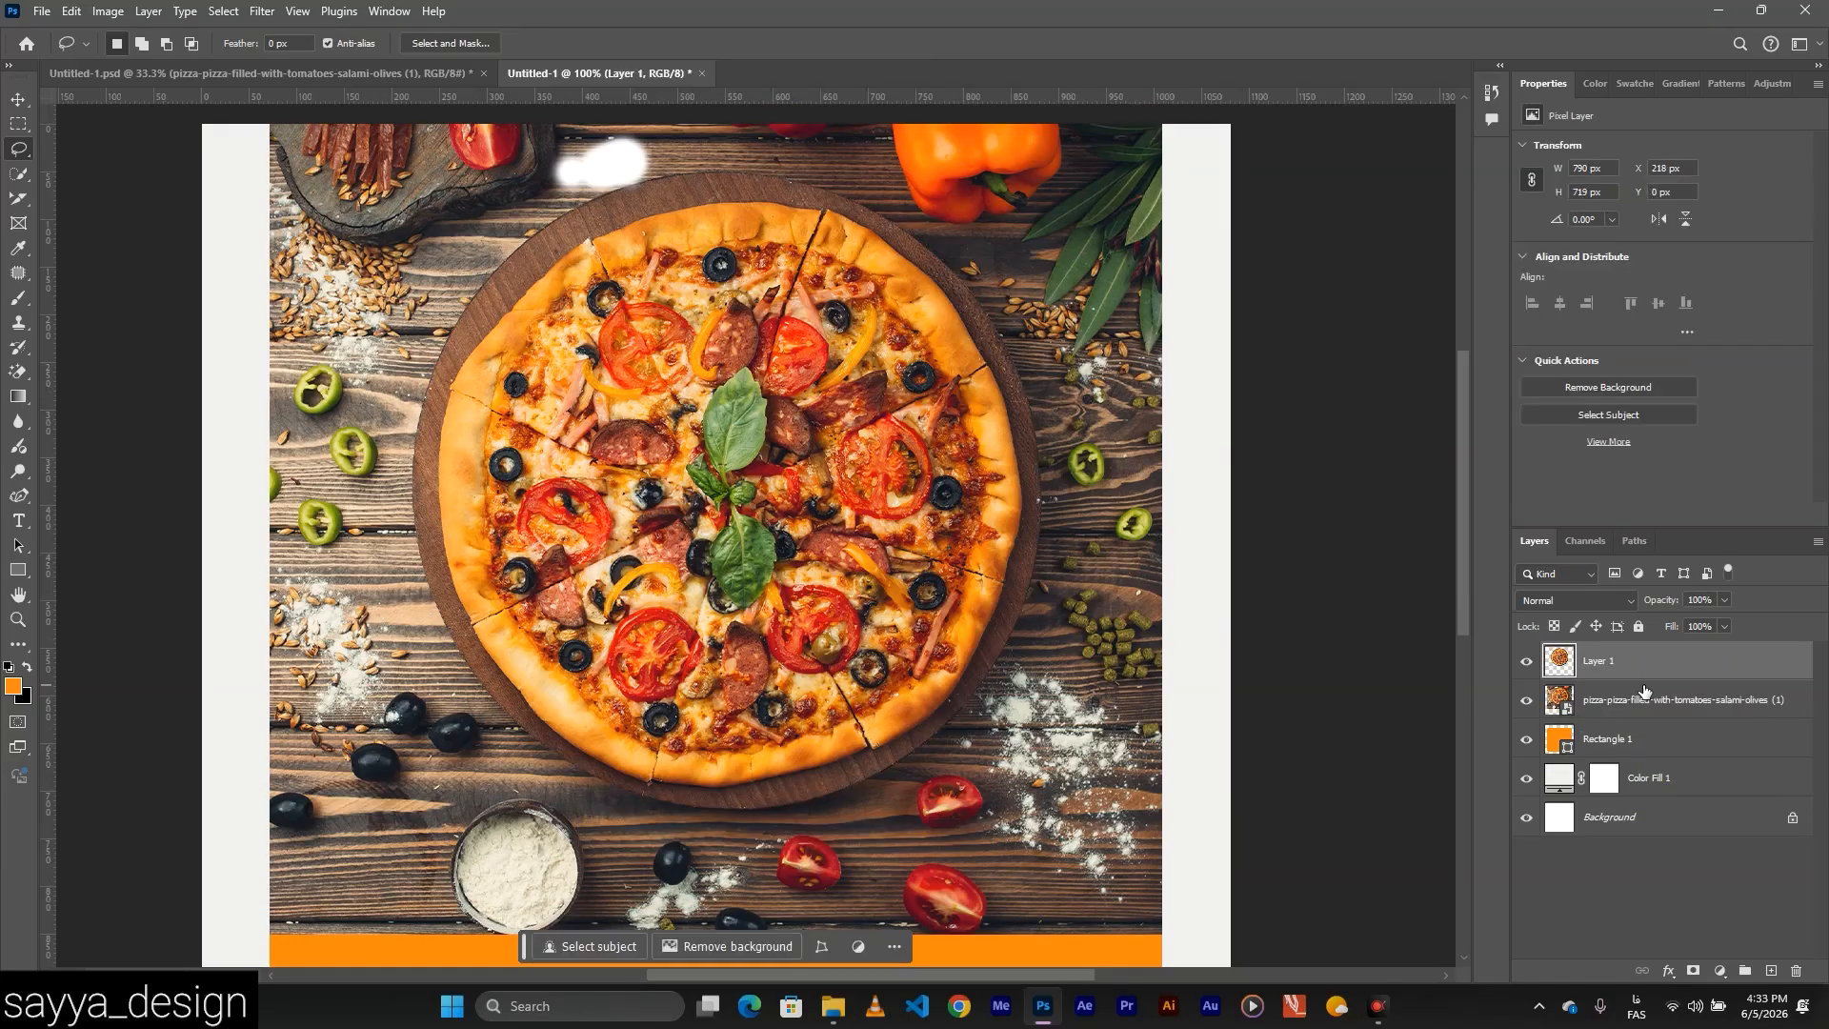
scroll(1286, 693, up, 3)
scroll(1286, 693, down, 3)
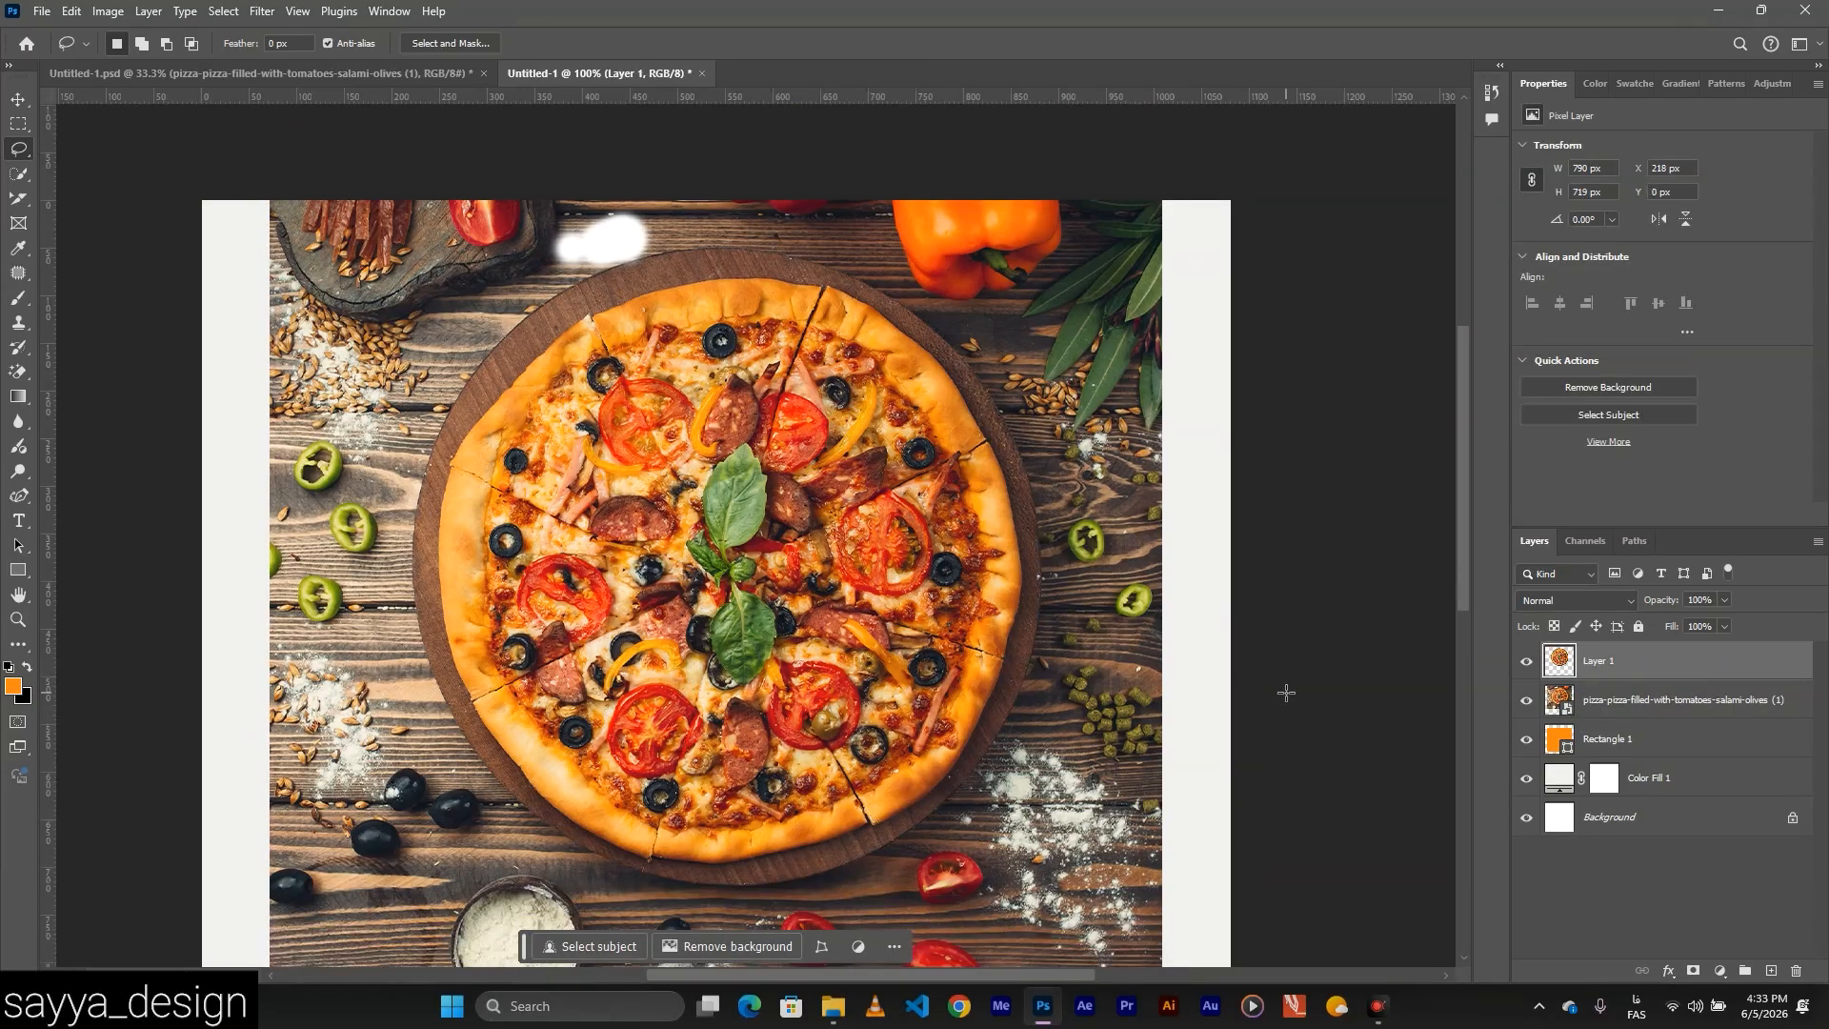
scroll(1286, 692, down, 1)
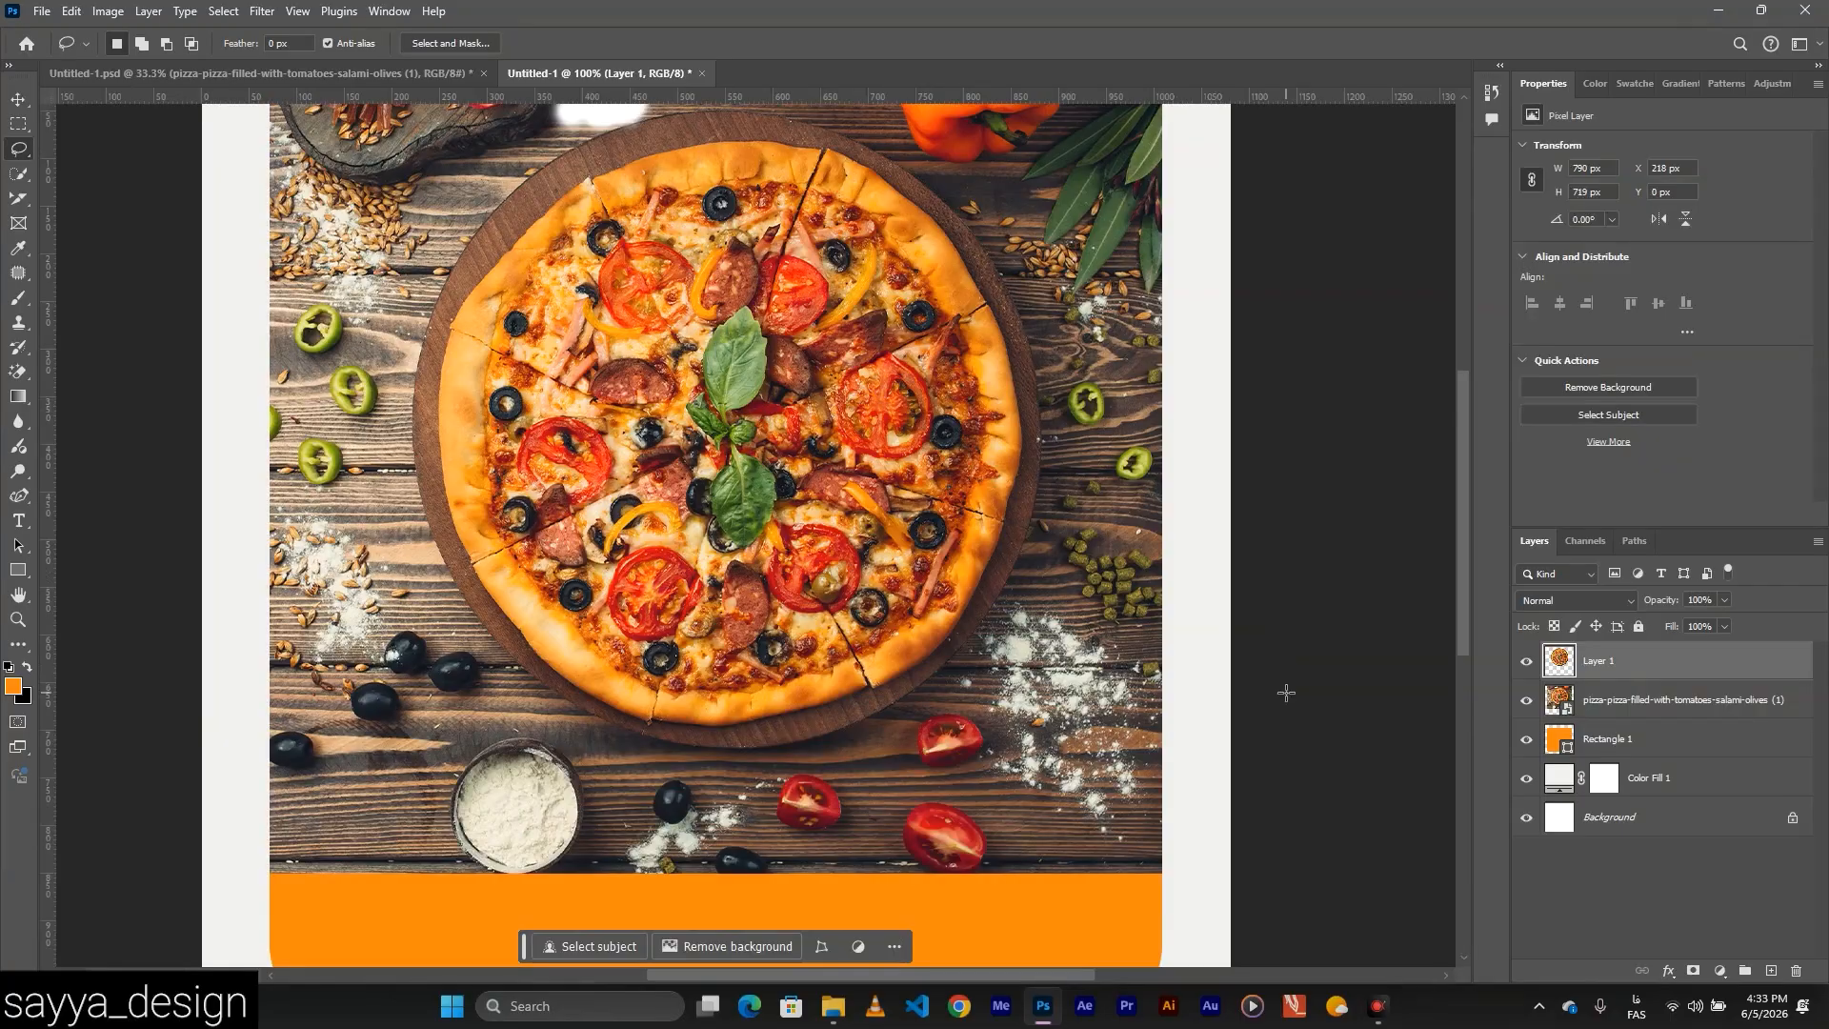
Clip the pizza photo layer to the rounded rectangle beneath it with a clipping mask.
click(19, 99)
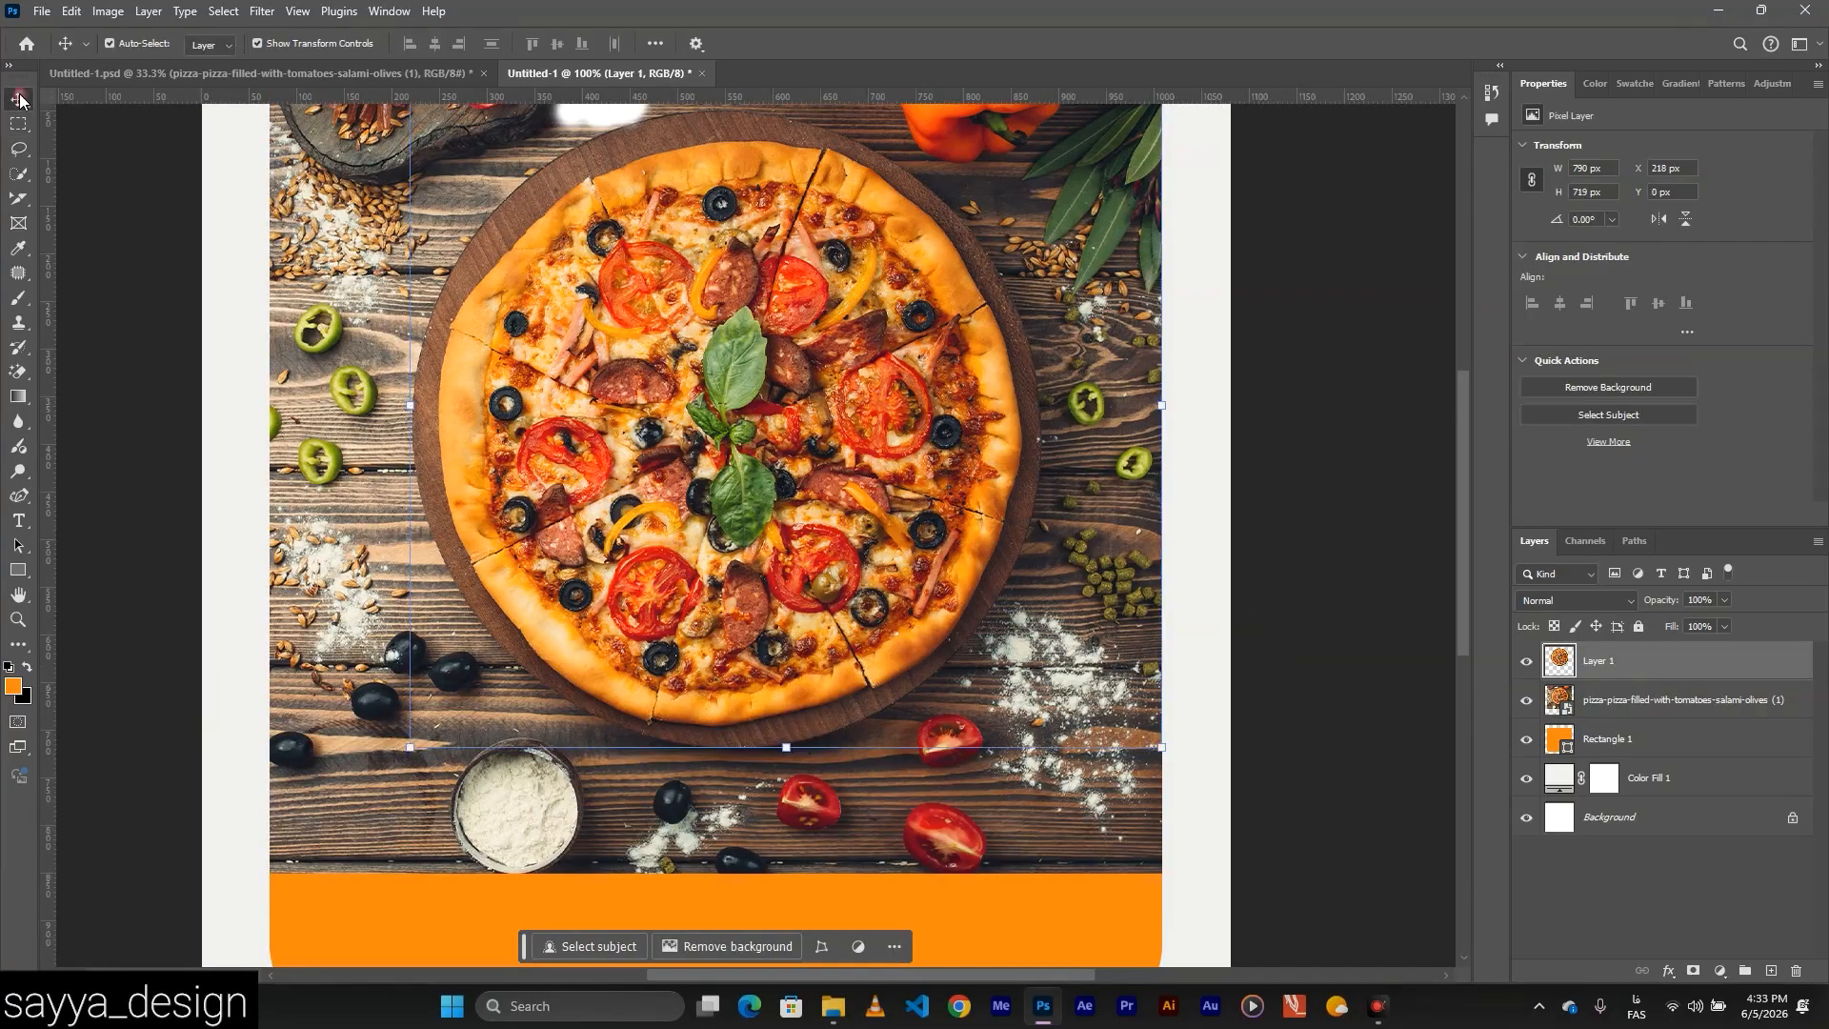
click(1623, 709)
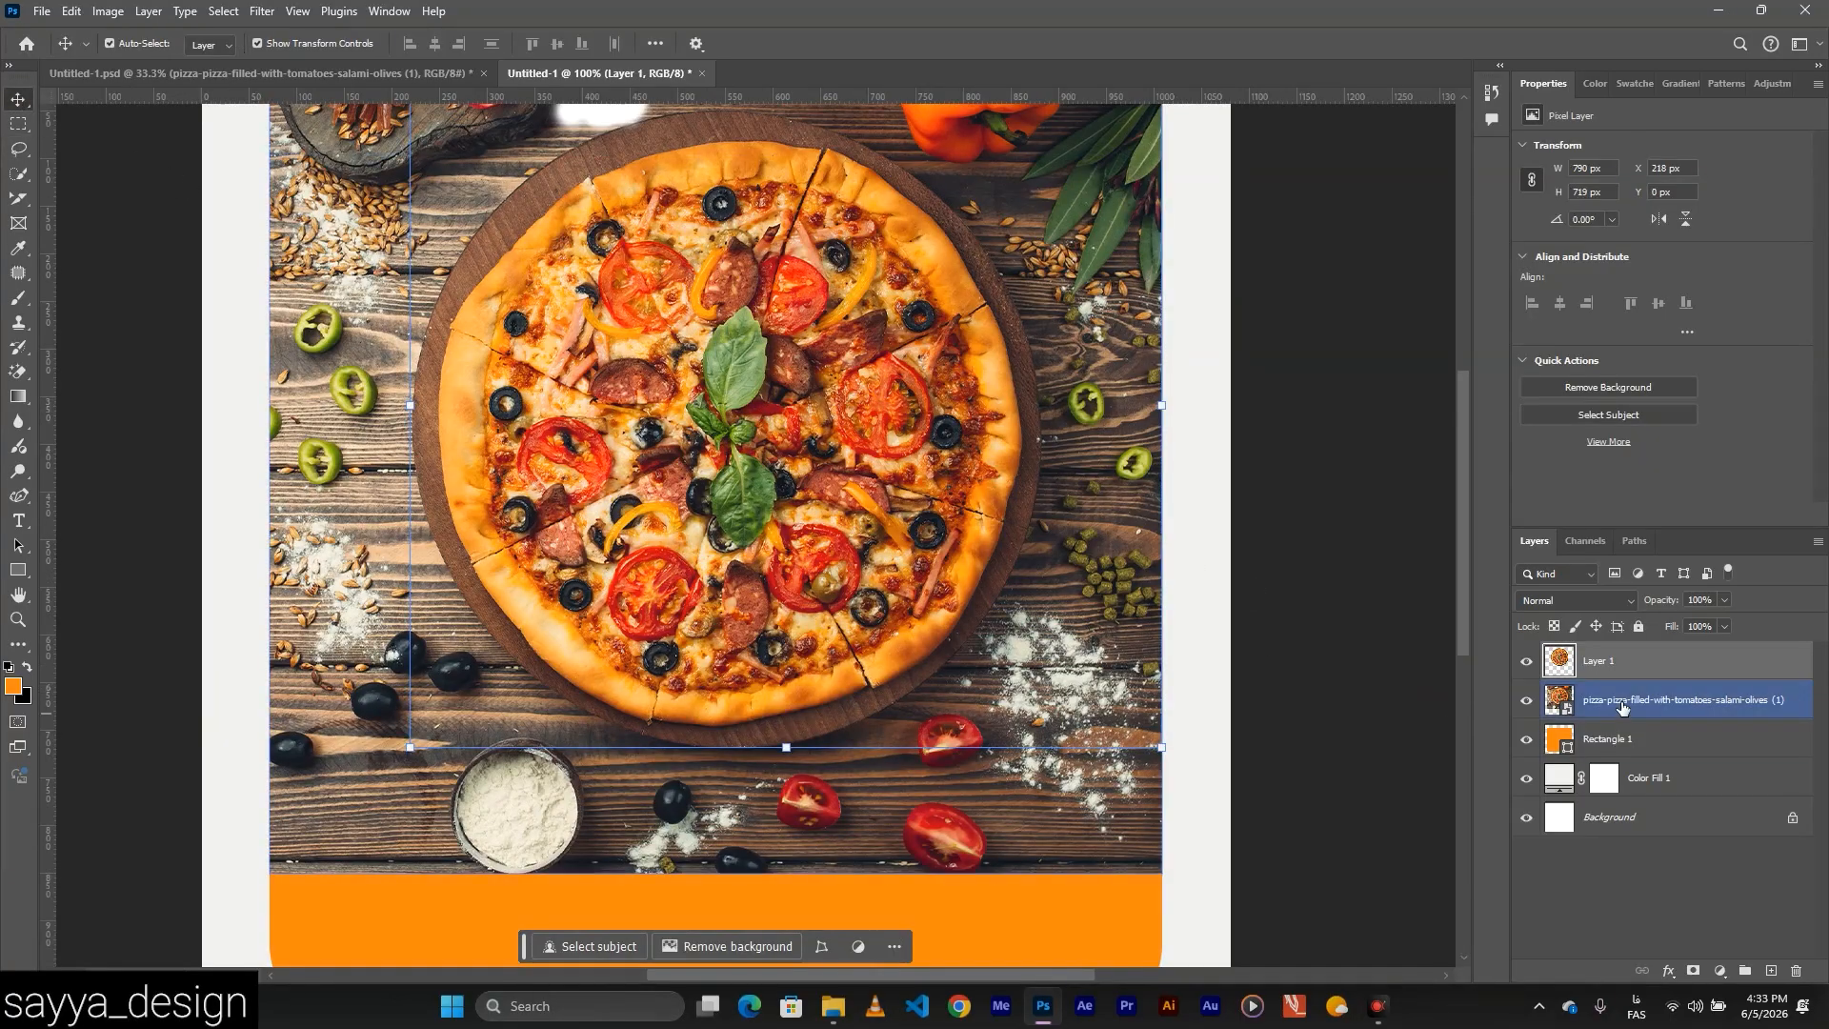
right_click(1624, 708)
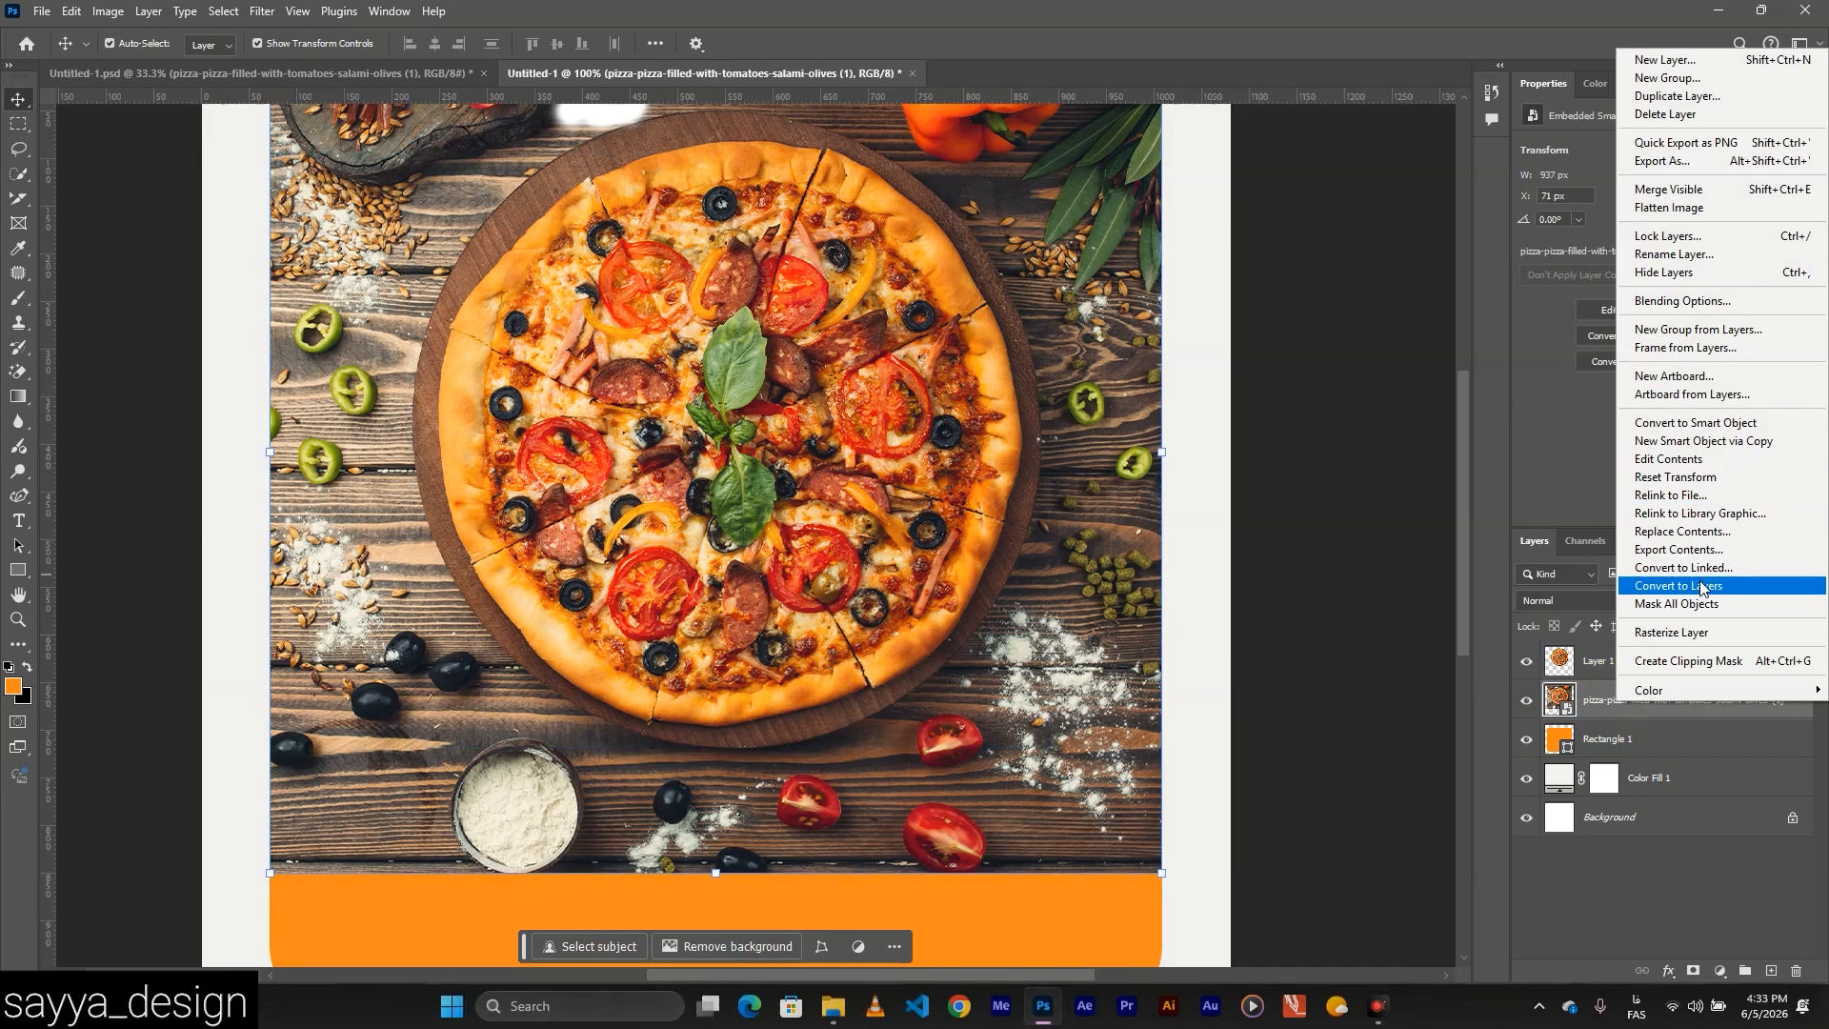
click(1674, 660)
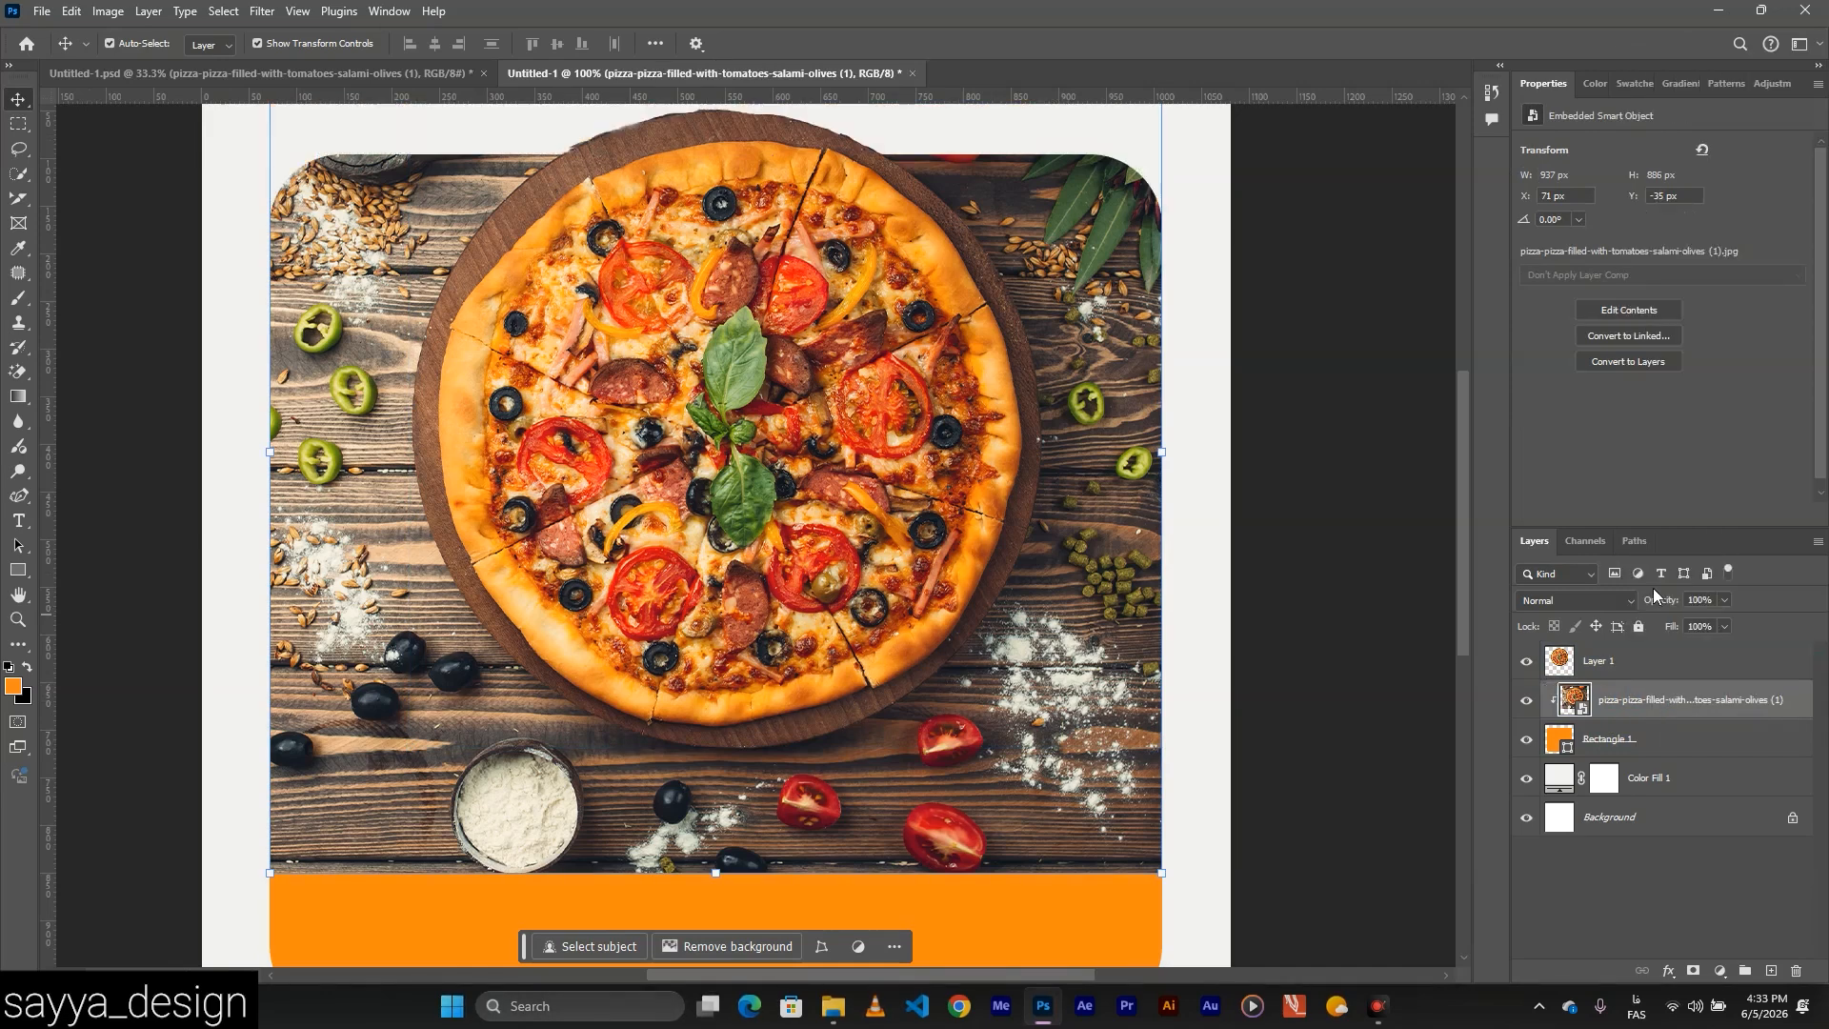
Lower the top edge of the Rectangle 1 frame so that it is about 762 px tall, leaving the bottom edge in place.
click(1663, 740)
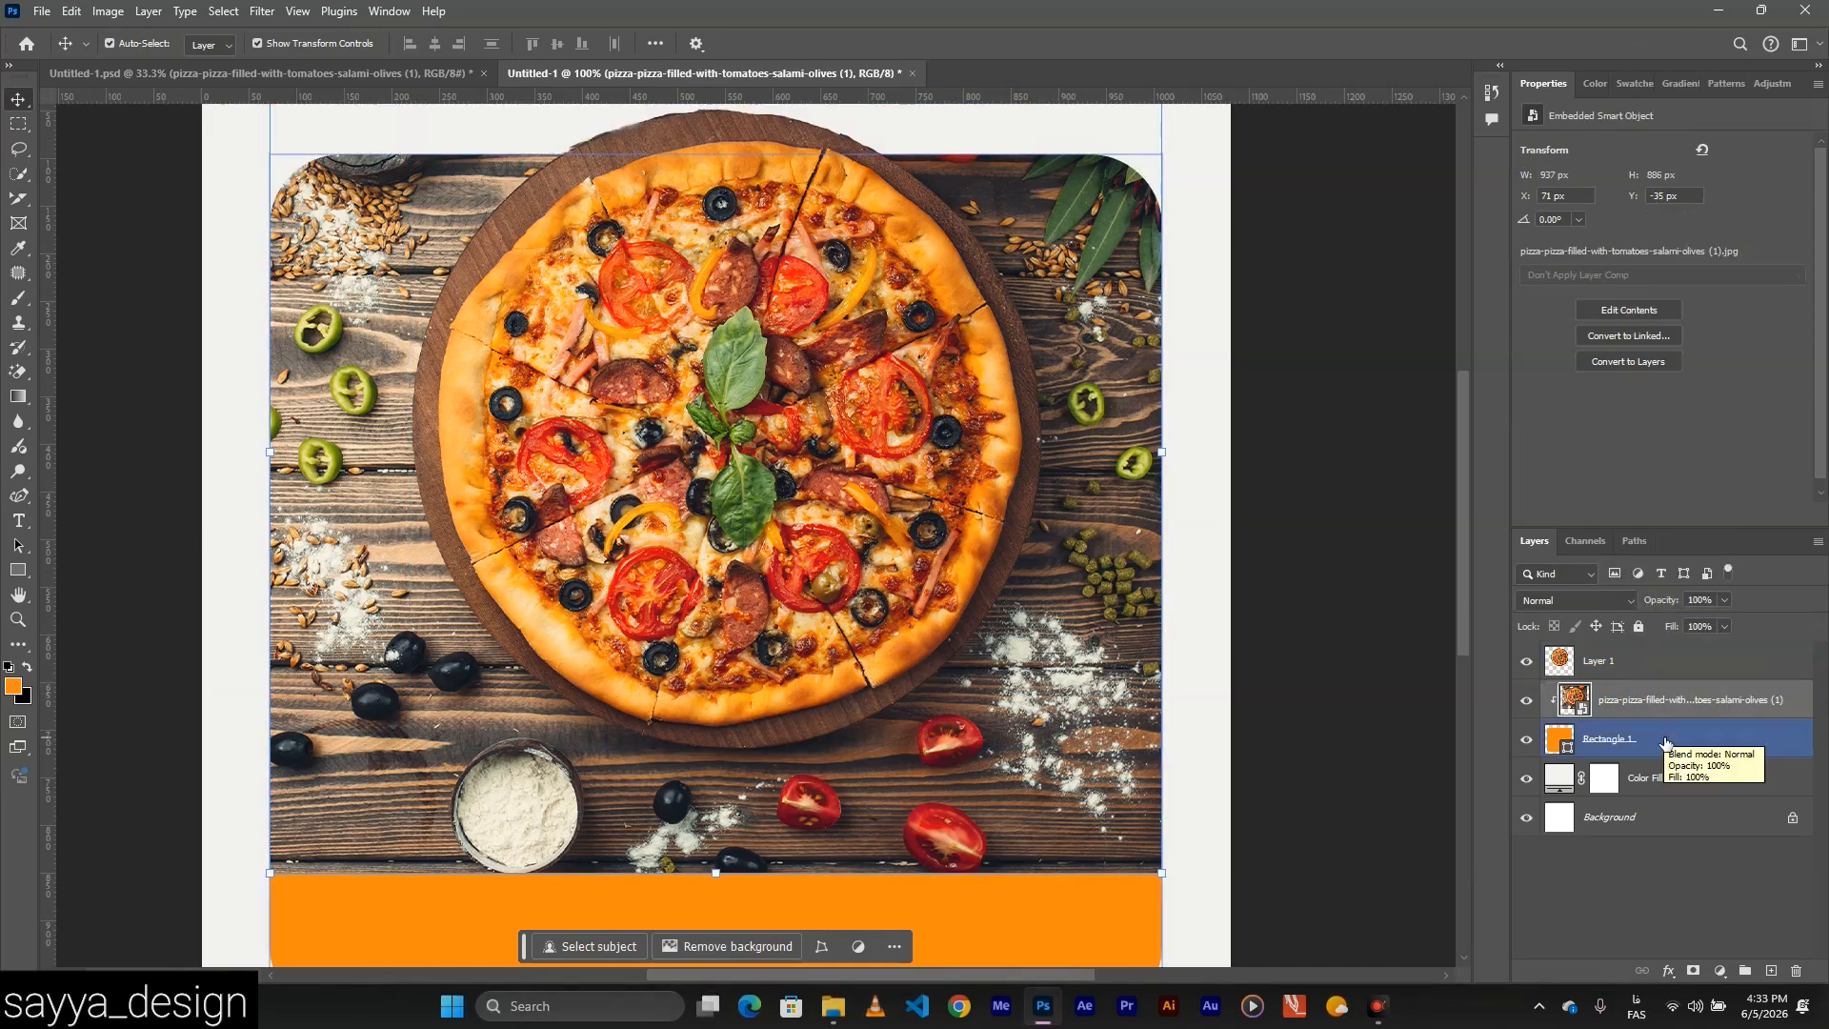
click(1663, 738)
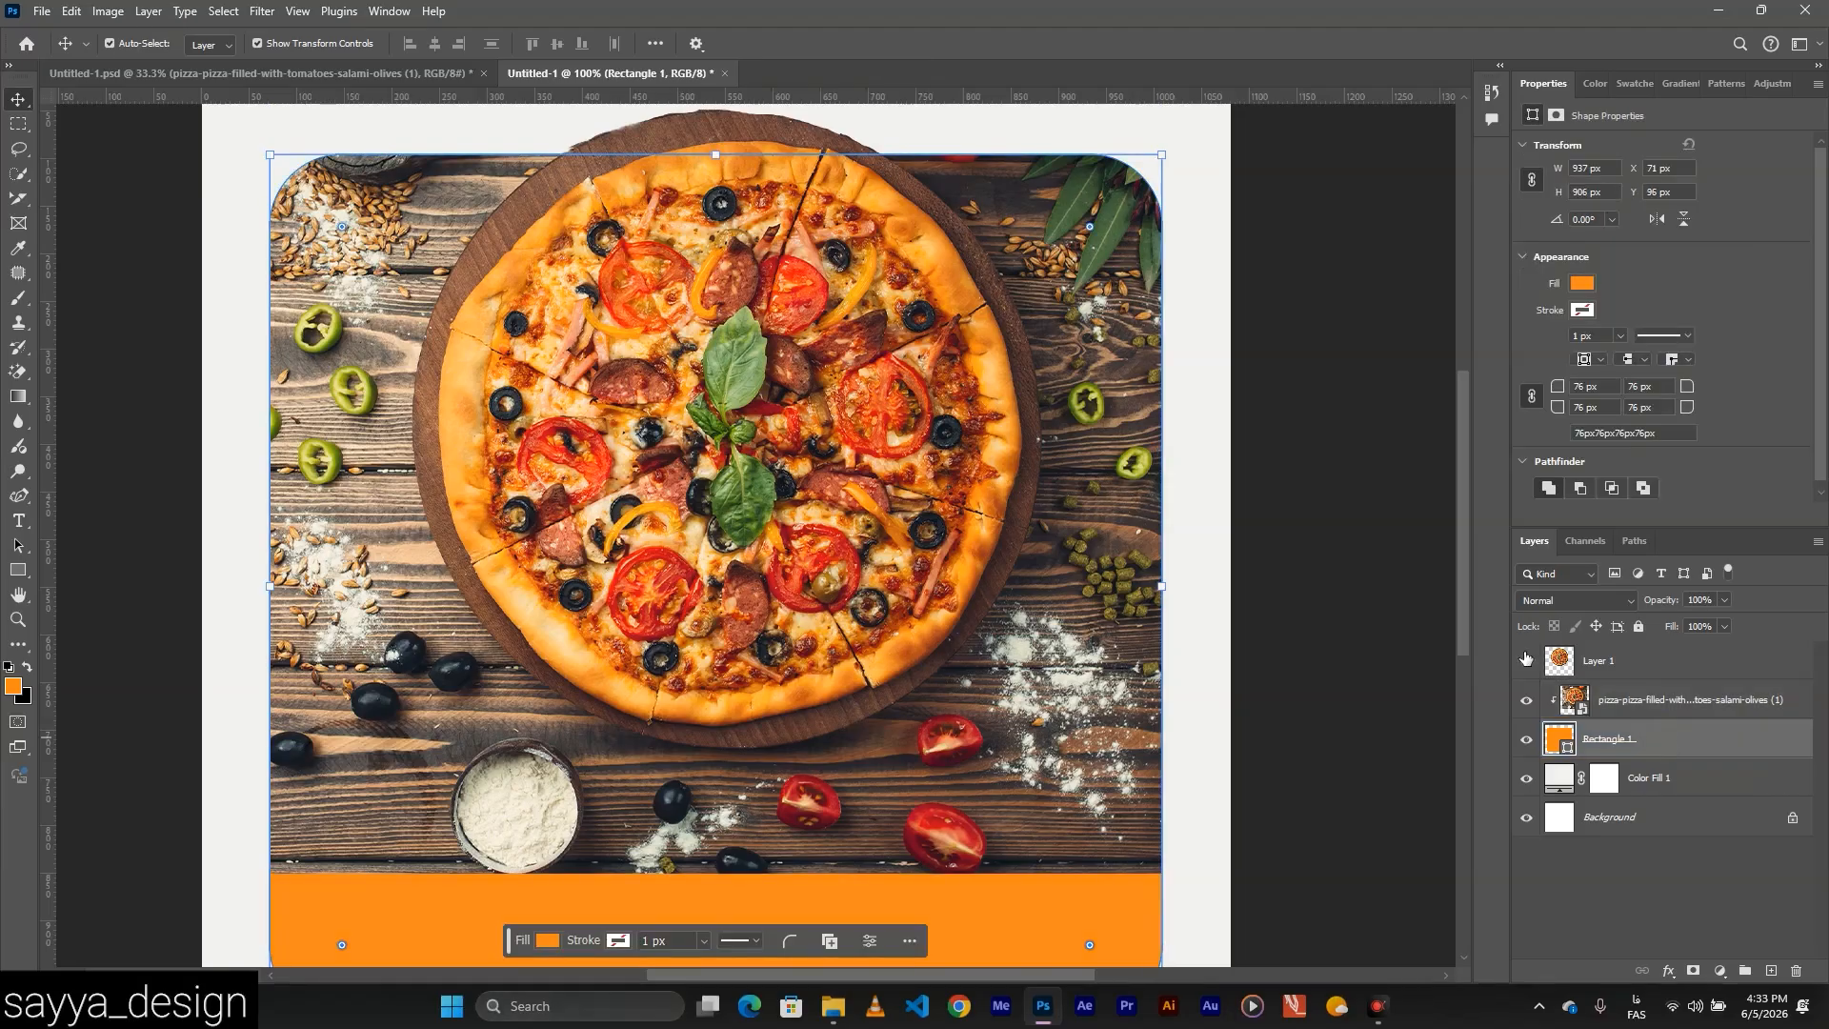
scroll(1220, 468, down, 5)
scroll(1221, 468, up, 4)
scroll(1222, 473, up, 1)
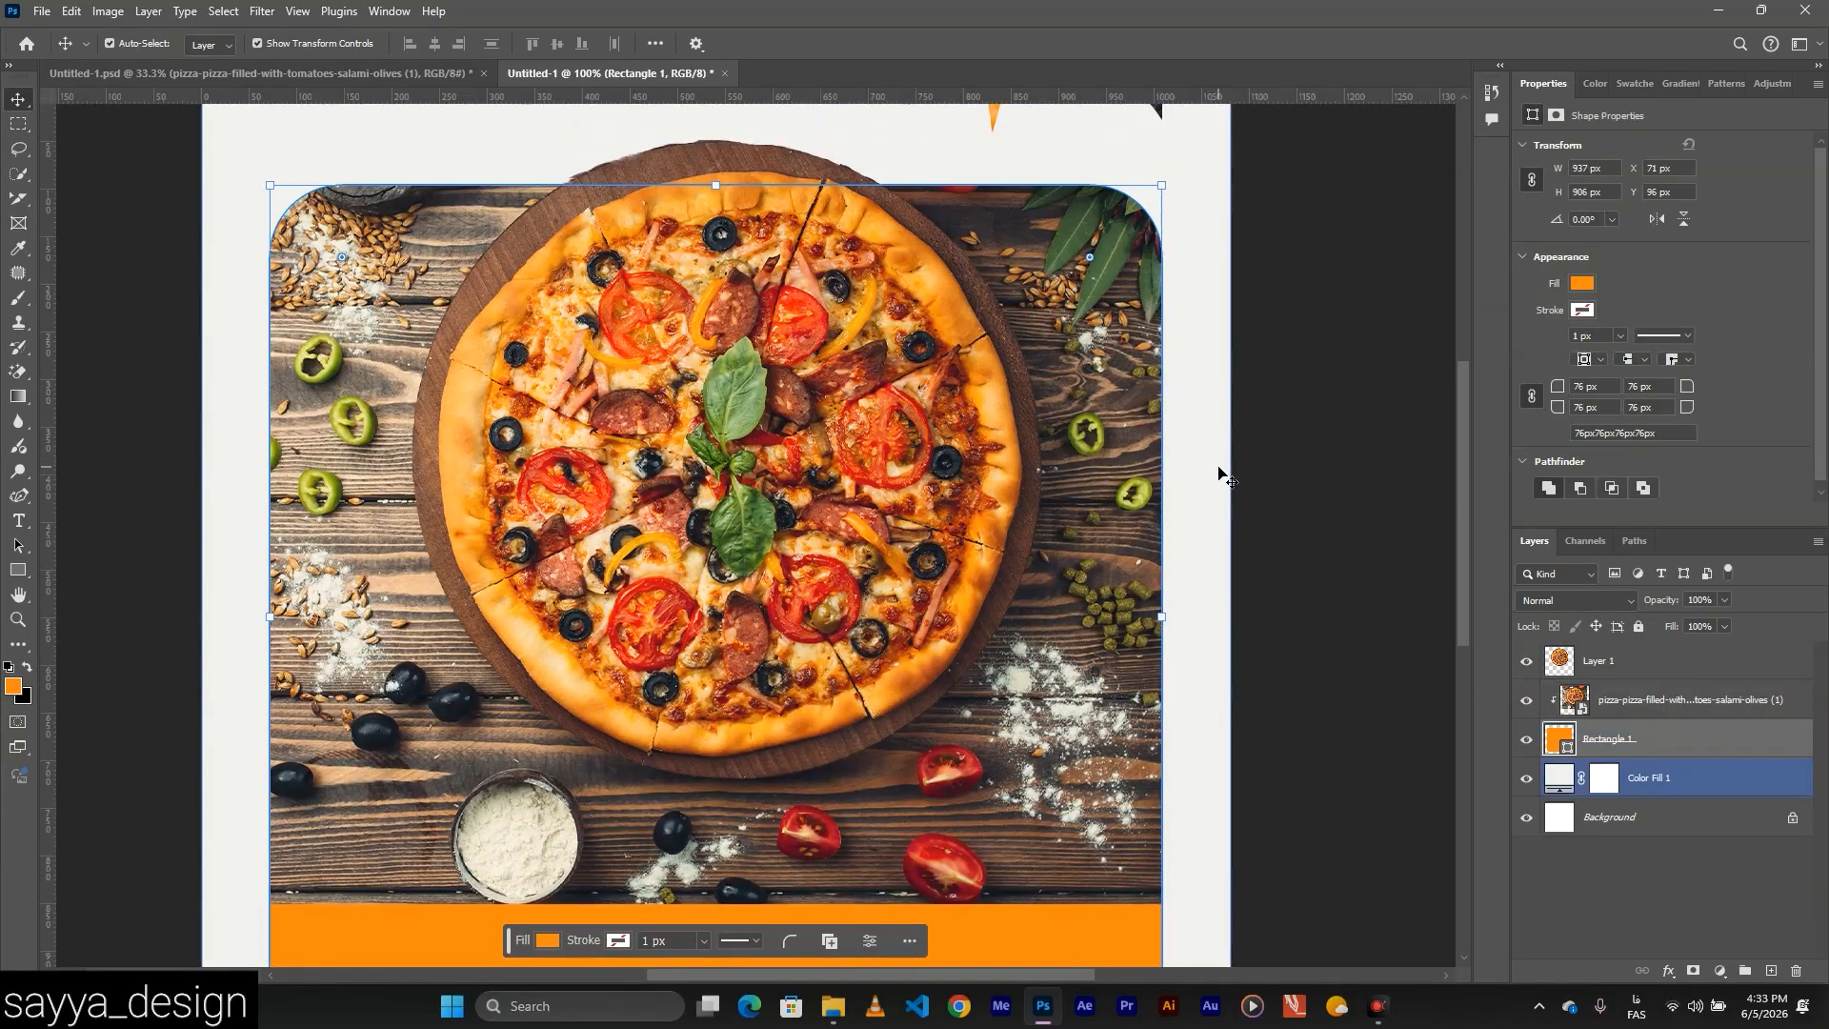
scroll(1222, 473, up, 2)
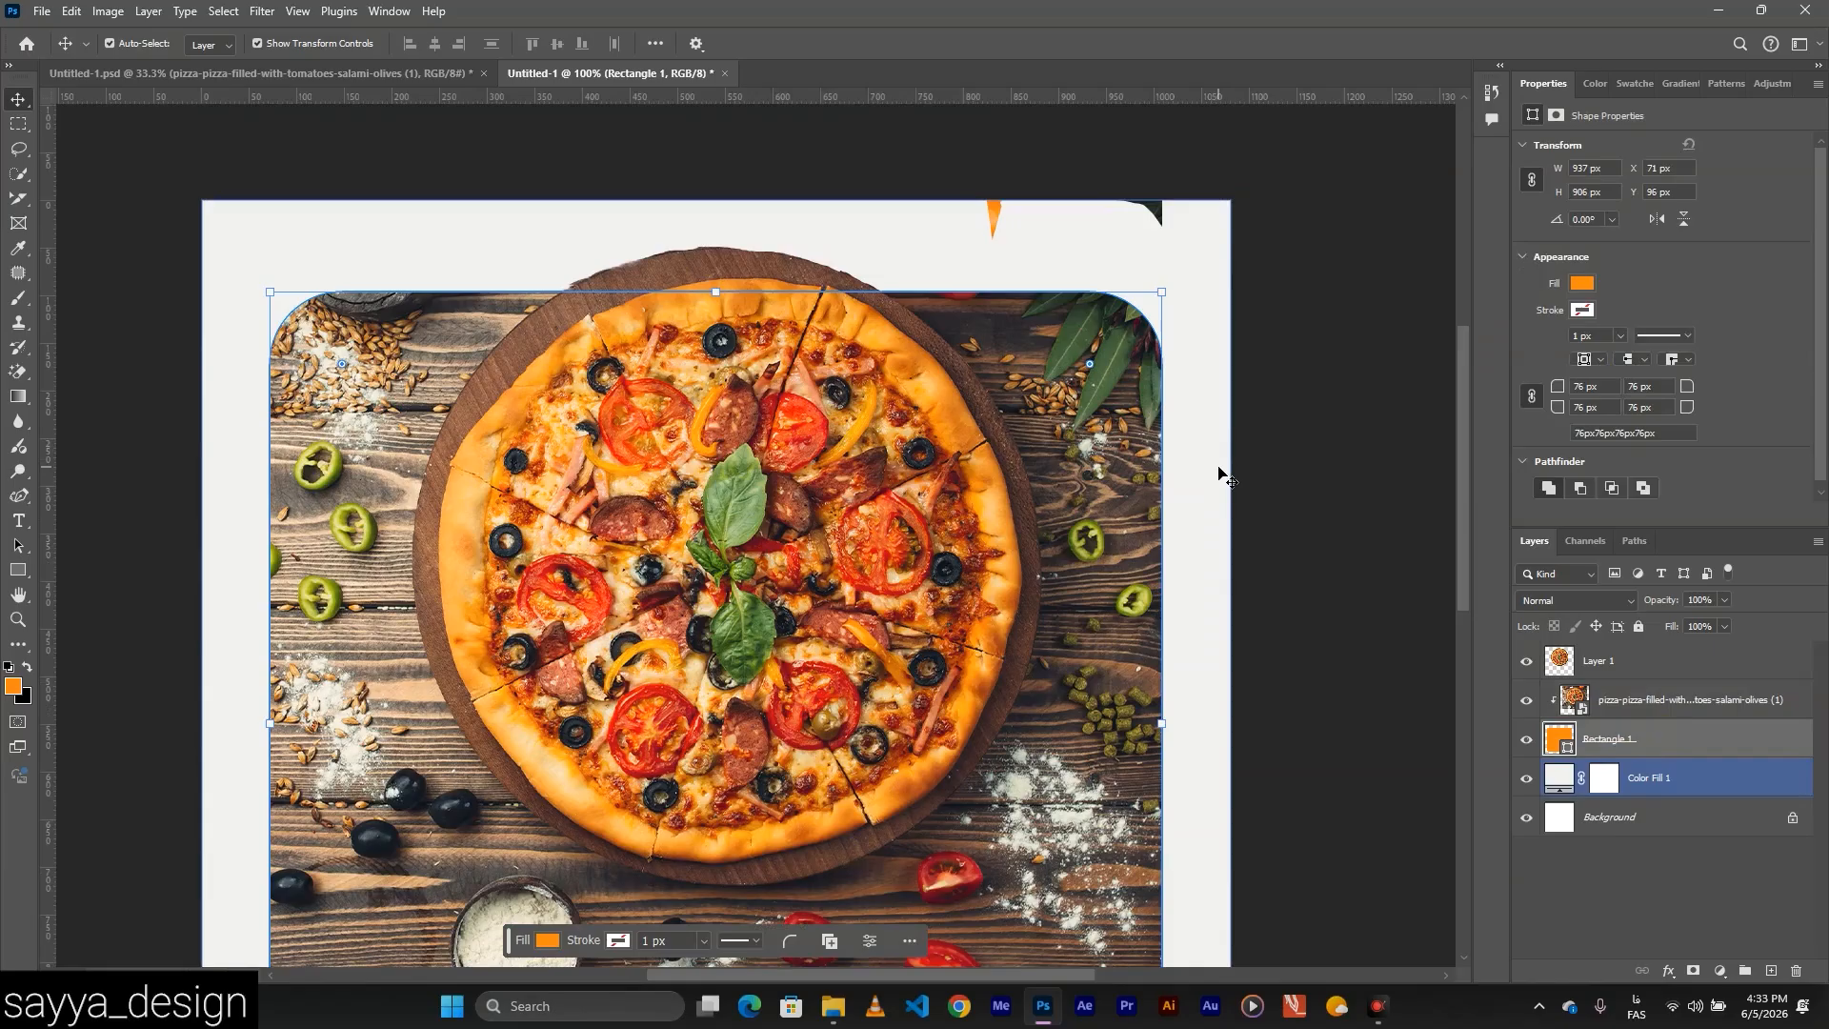
click(874, 343)
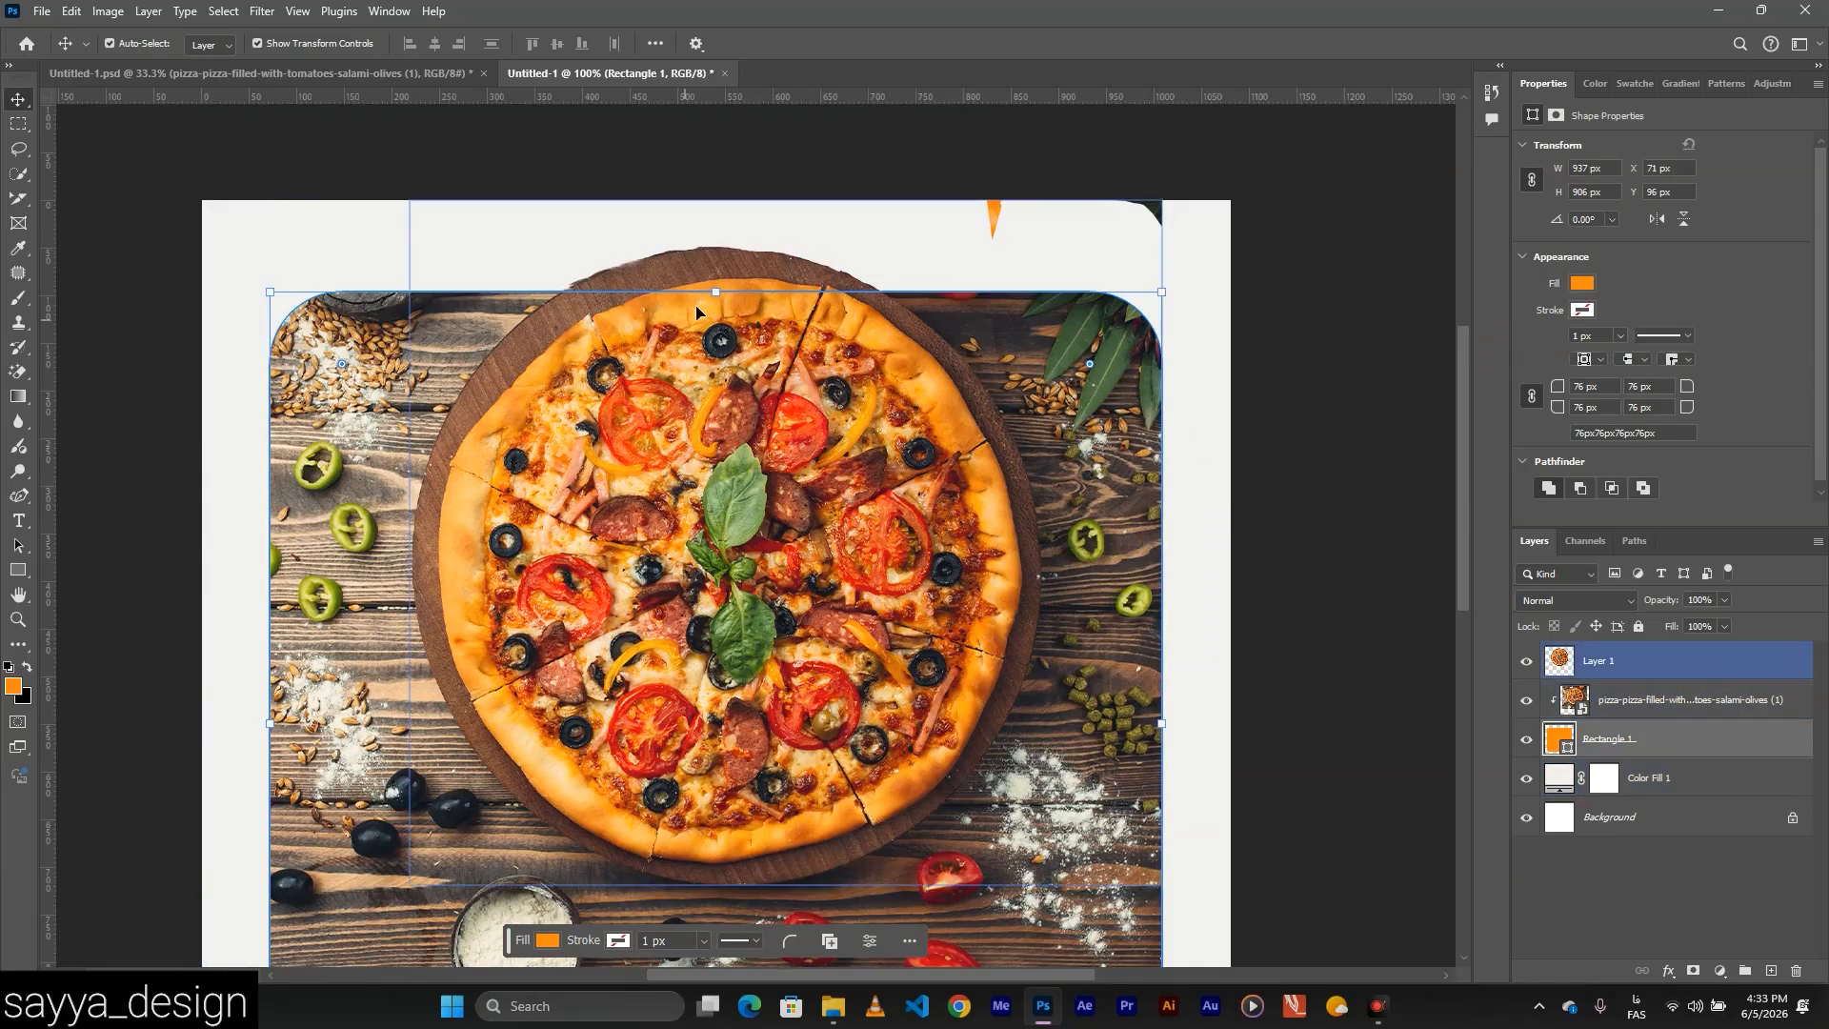
scroll(710, 296, up, 1)
drag(715, 306, 715, 444)
scroll(715, 444, down, 3)
scroll(715, 568, up, 3)
Erase the stray photo remnants above the pizza's upper right from the cut-out on Layer 1.
click(1598, 677)
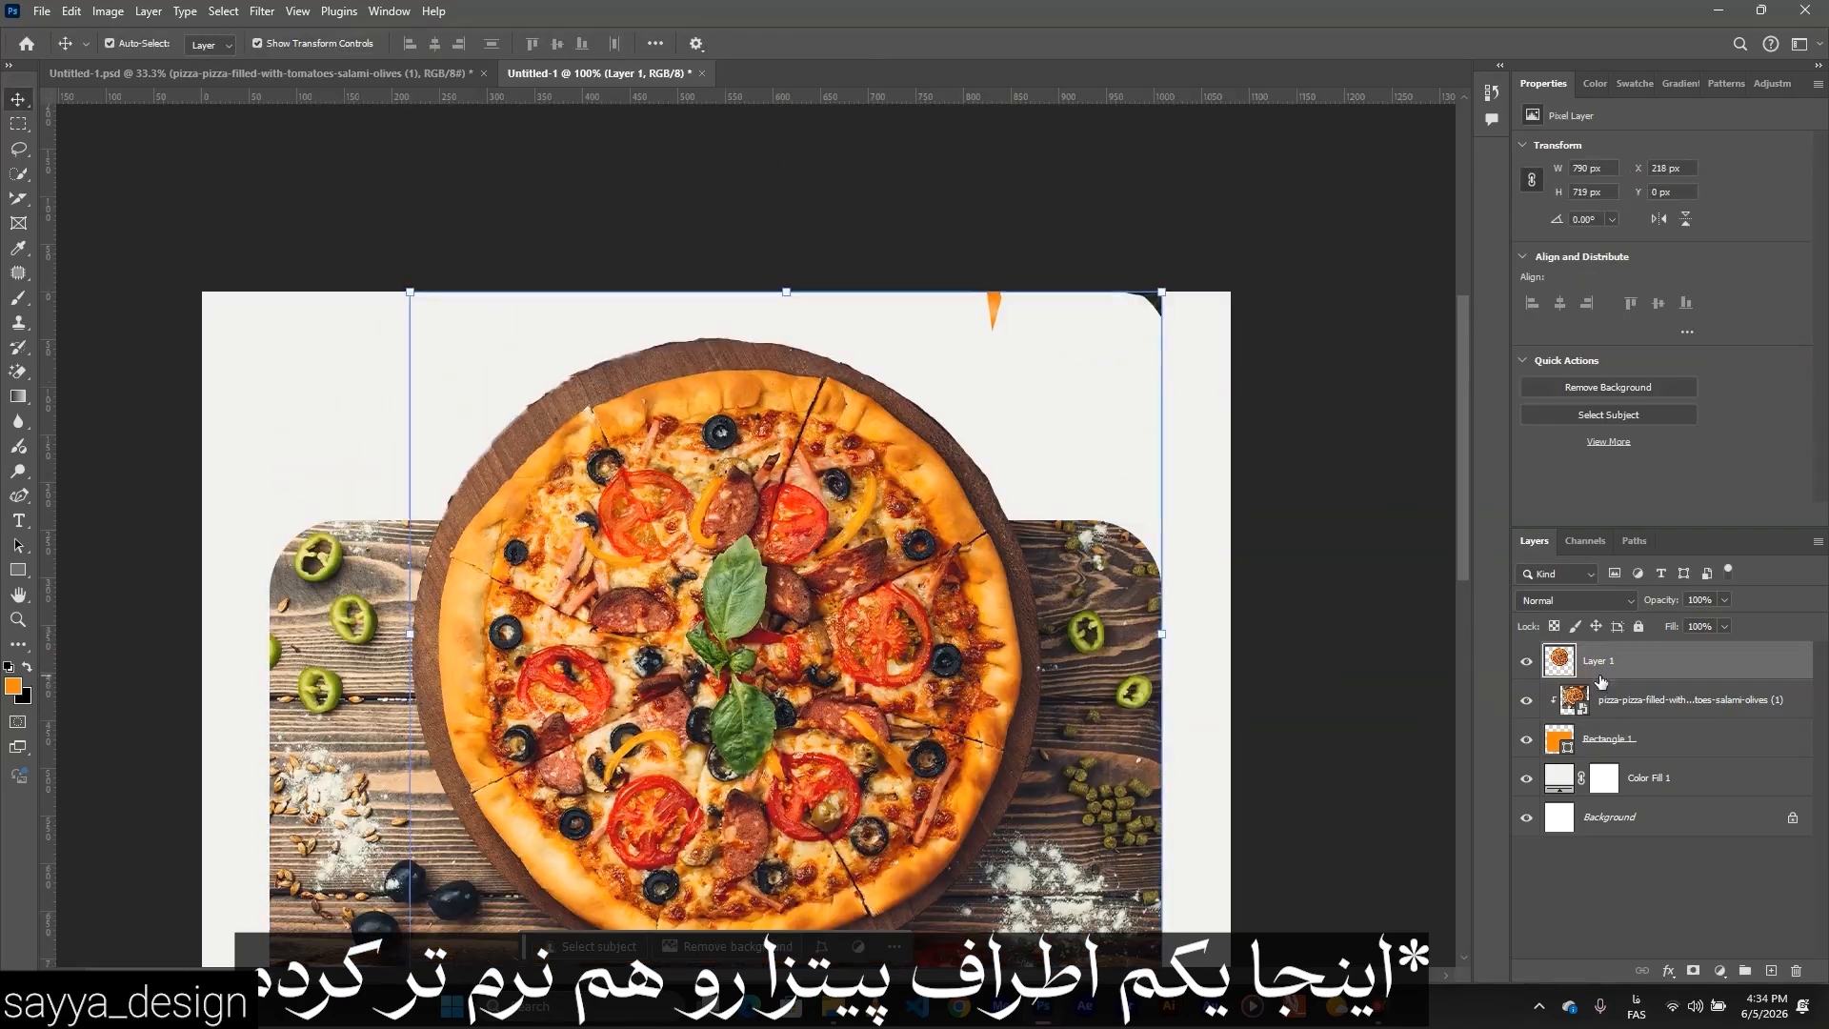
click(21, 373)
click(138, 44)
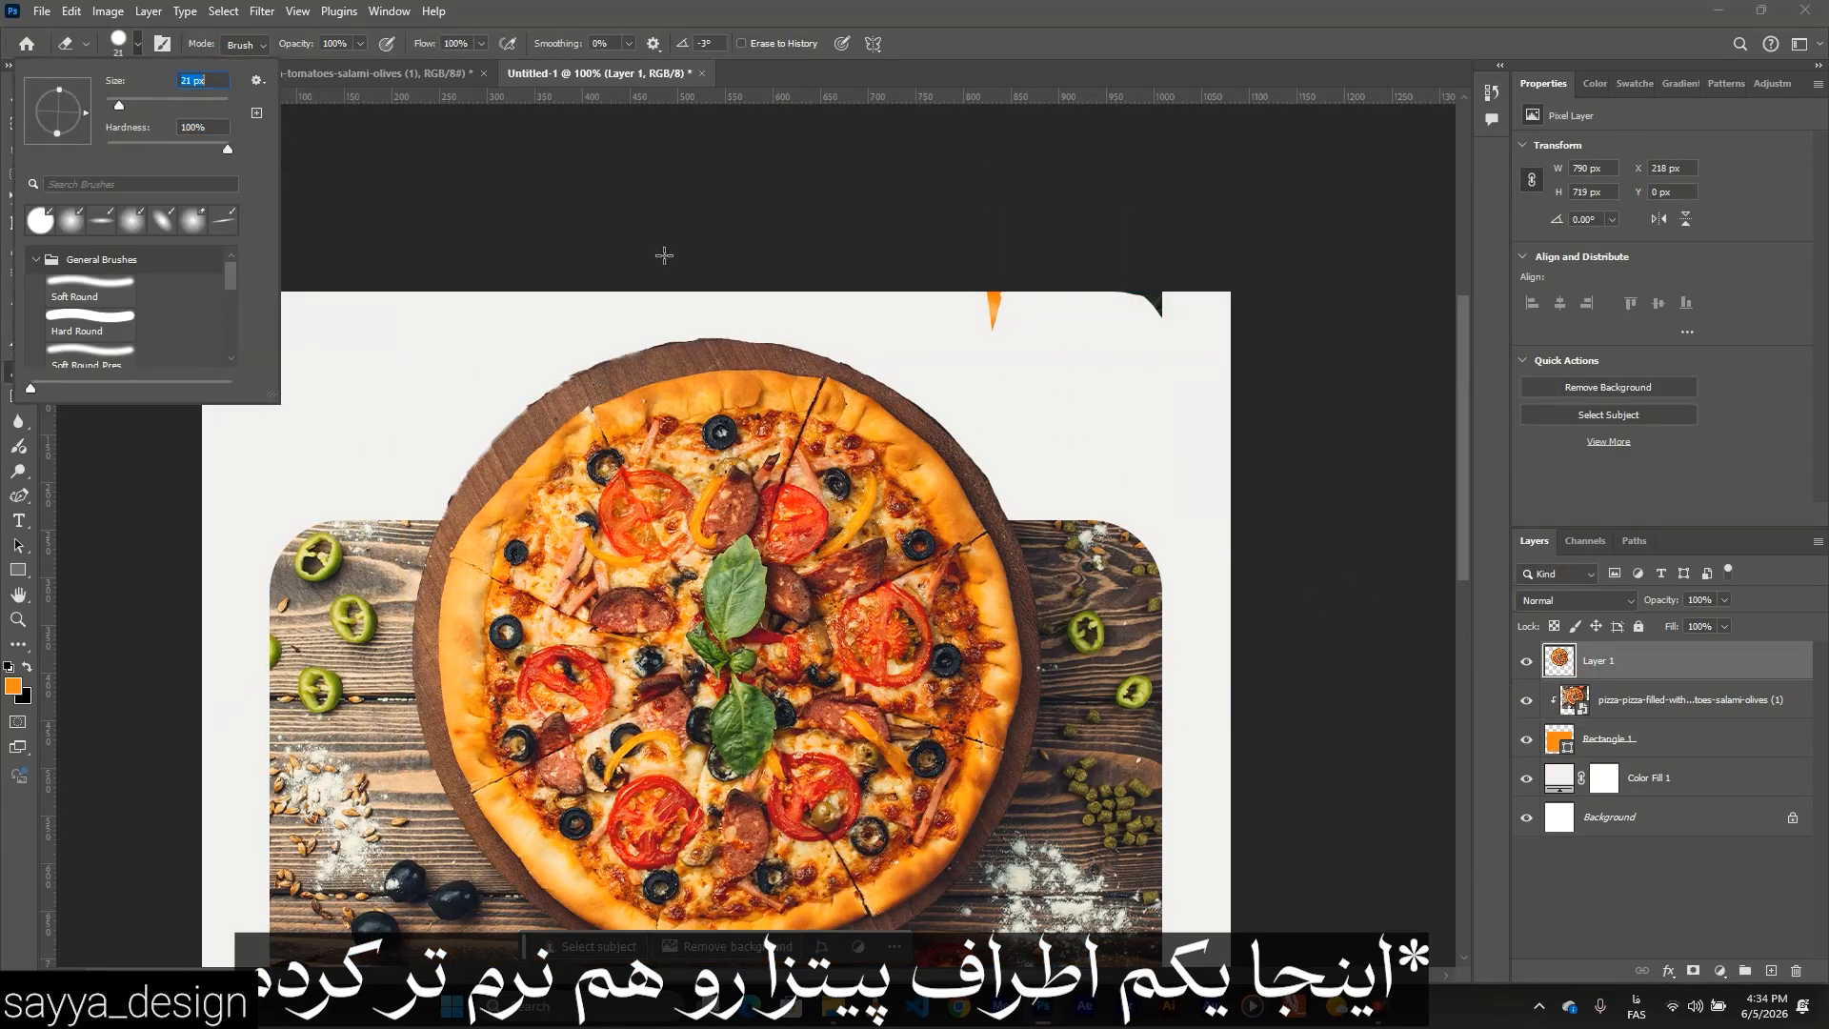
click(993, 314)
scroll(1140, 359, down, 6)
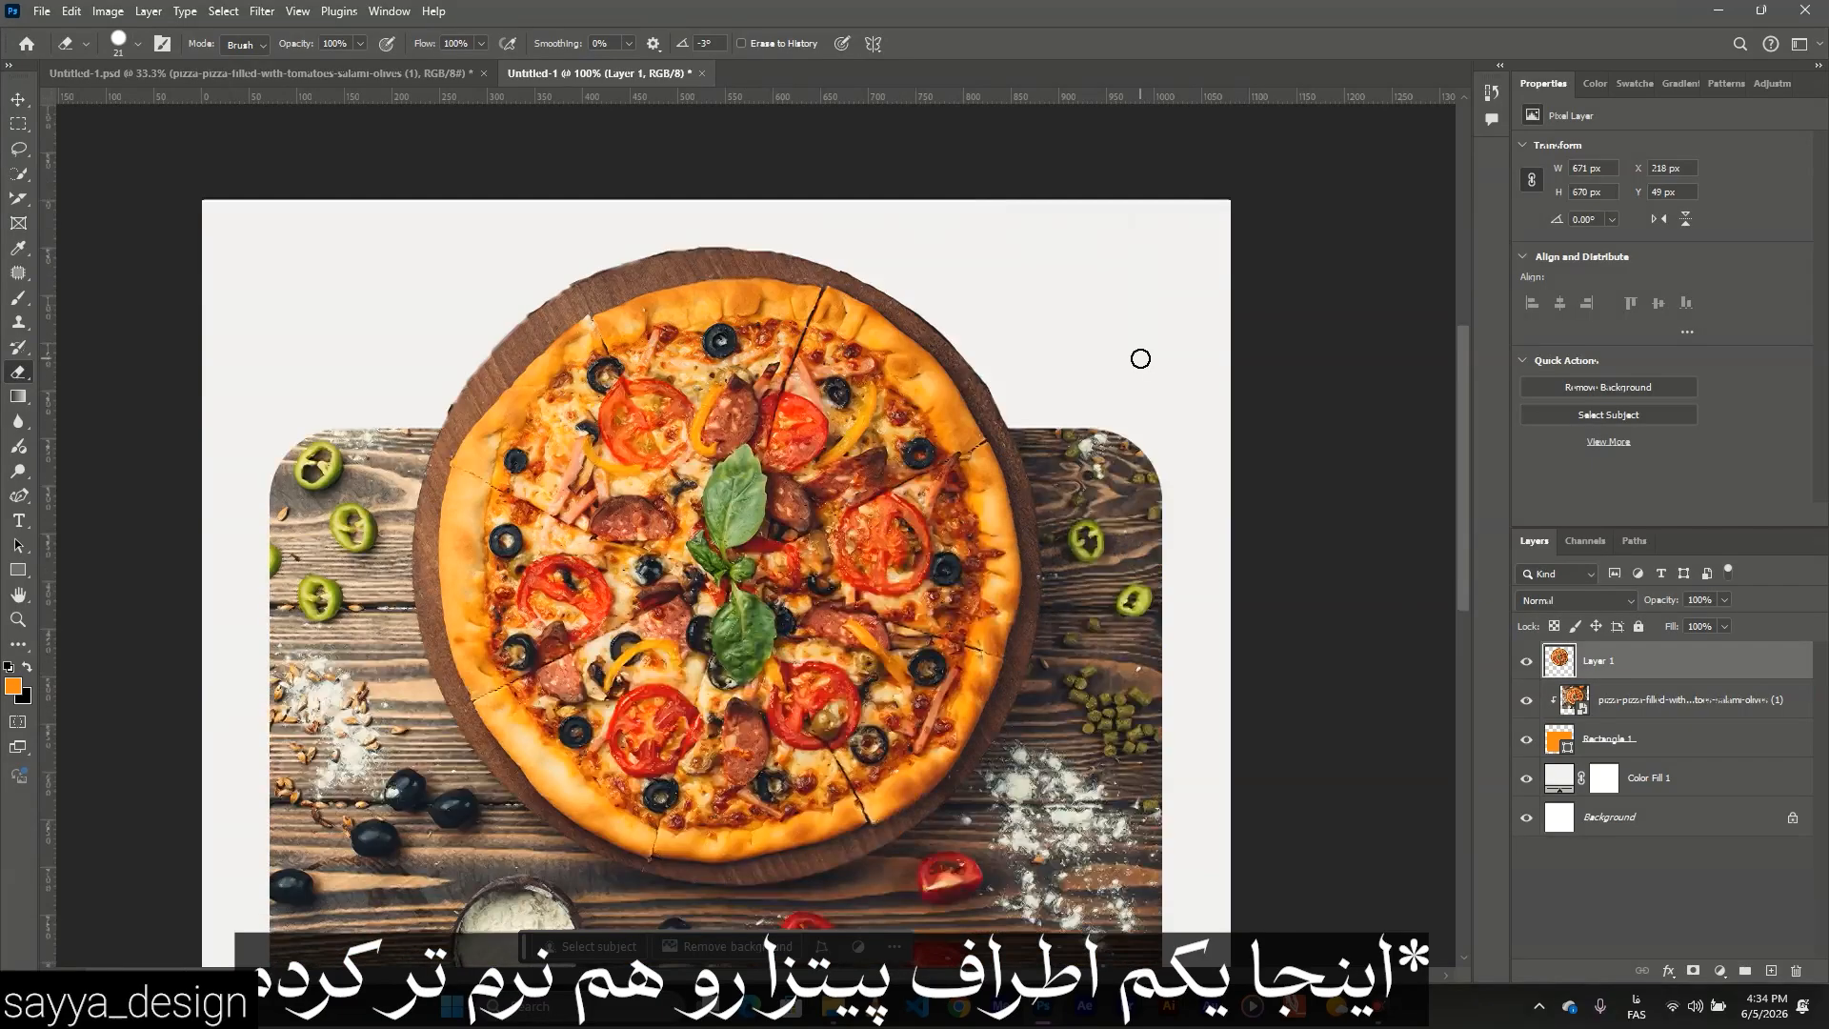
Smooth the wooden board's rough upper edge on Layer 1 with the Eraser at 22% smoothing.
scroll(1139, 360, up, 6)
key(ctrl+plus)
scroll(339, 458, up, 2)
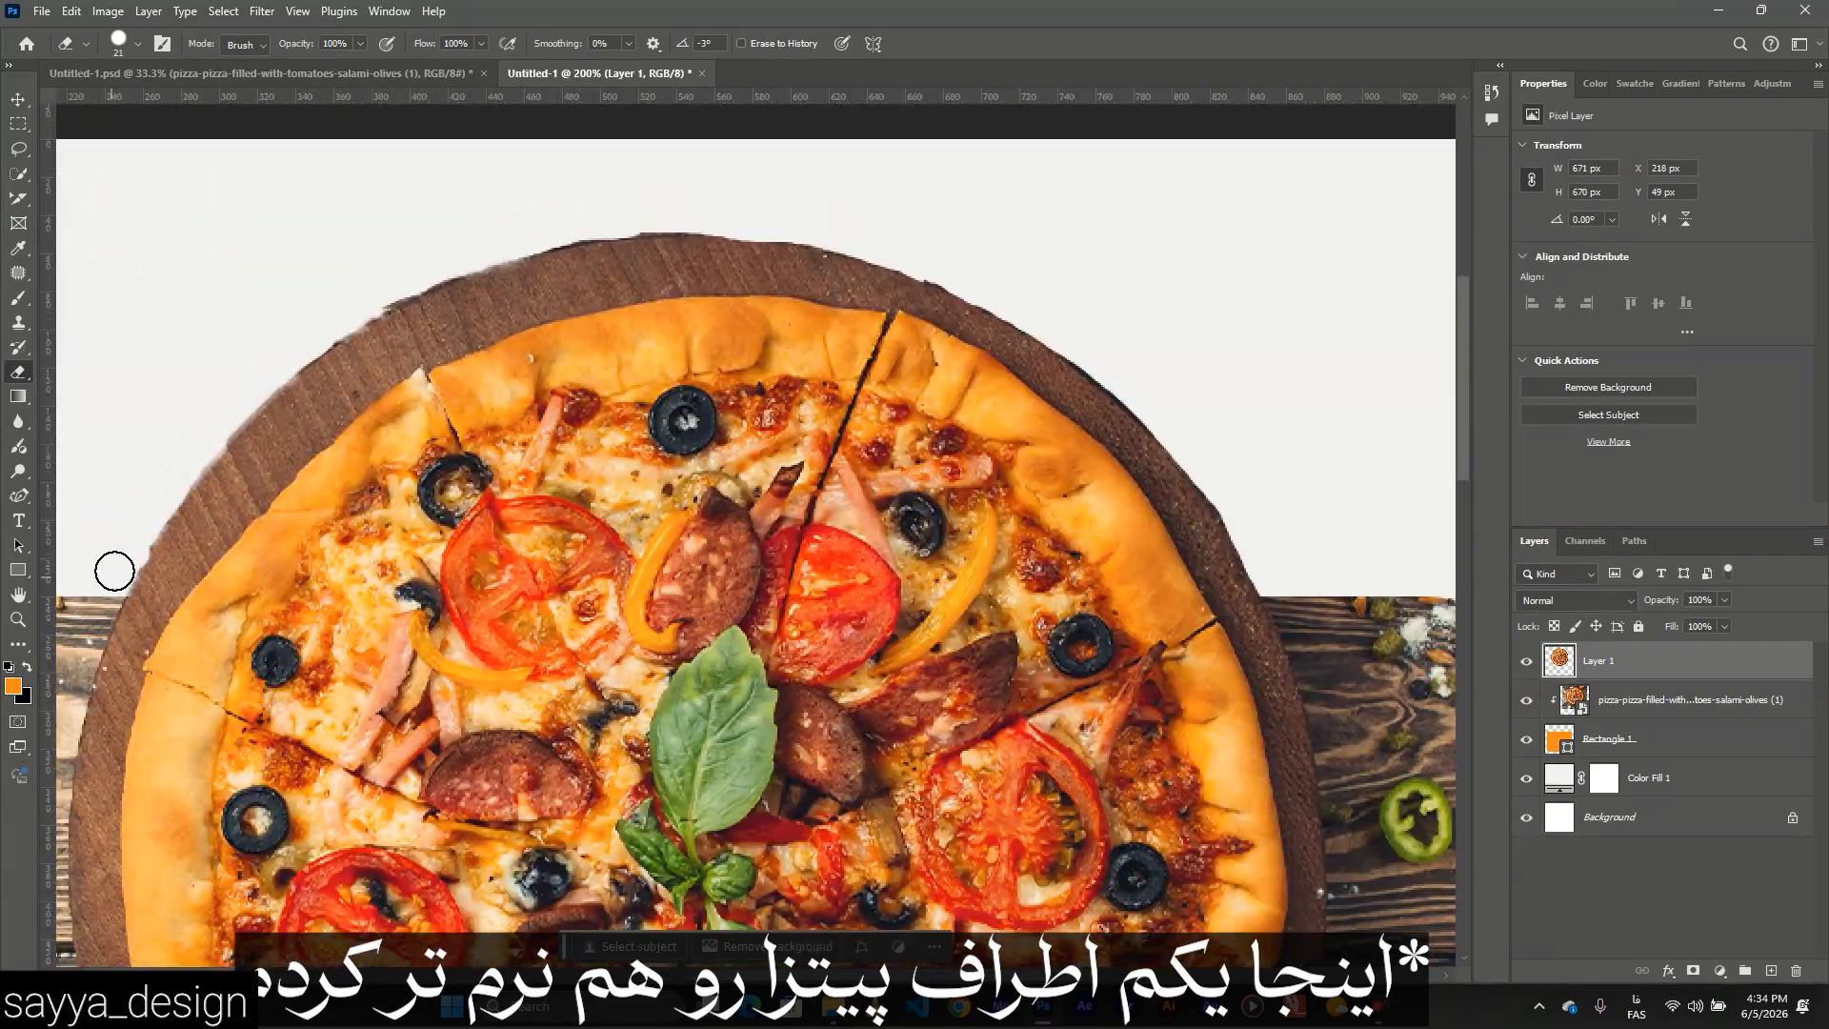
mouse_move(374, 283)
mouse_down()
mouse_move(582, 229)
mouse_move(808, 231)
mouse_move(1132, 320)
mouse_move(1074, 339)
mouse_move(1261, 552)
mouse_up()
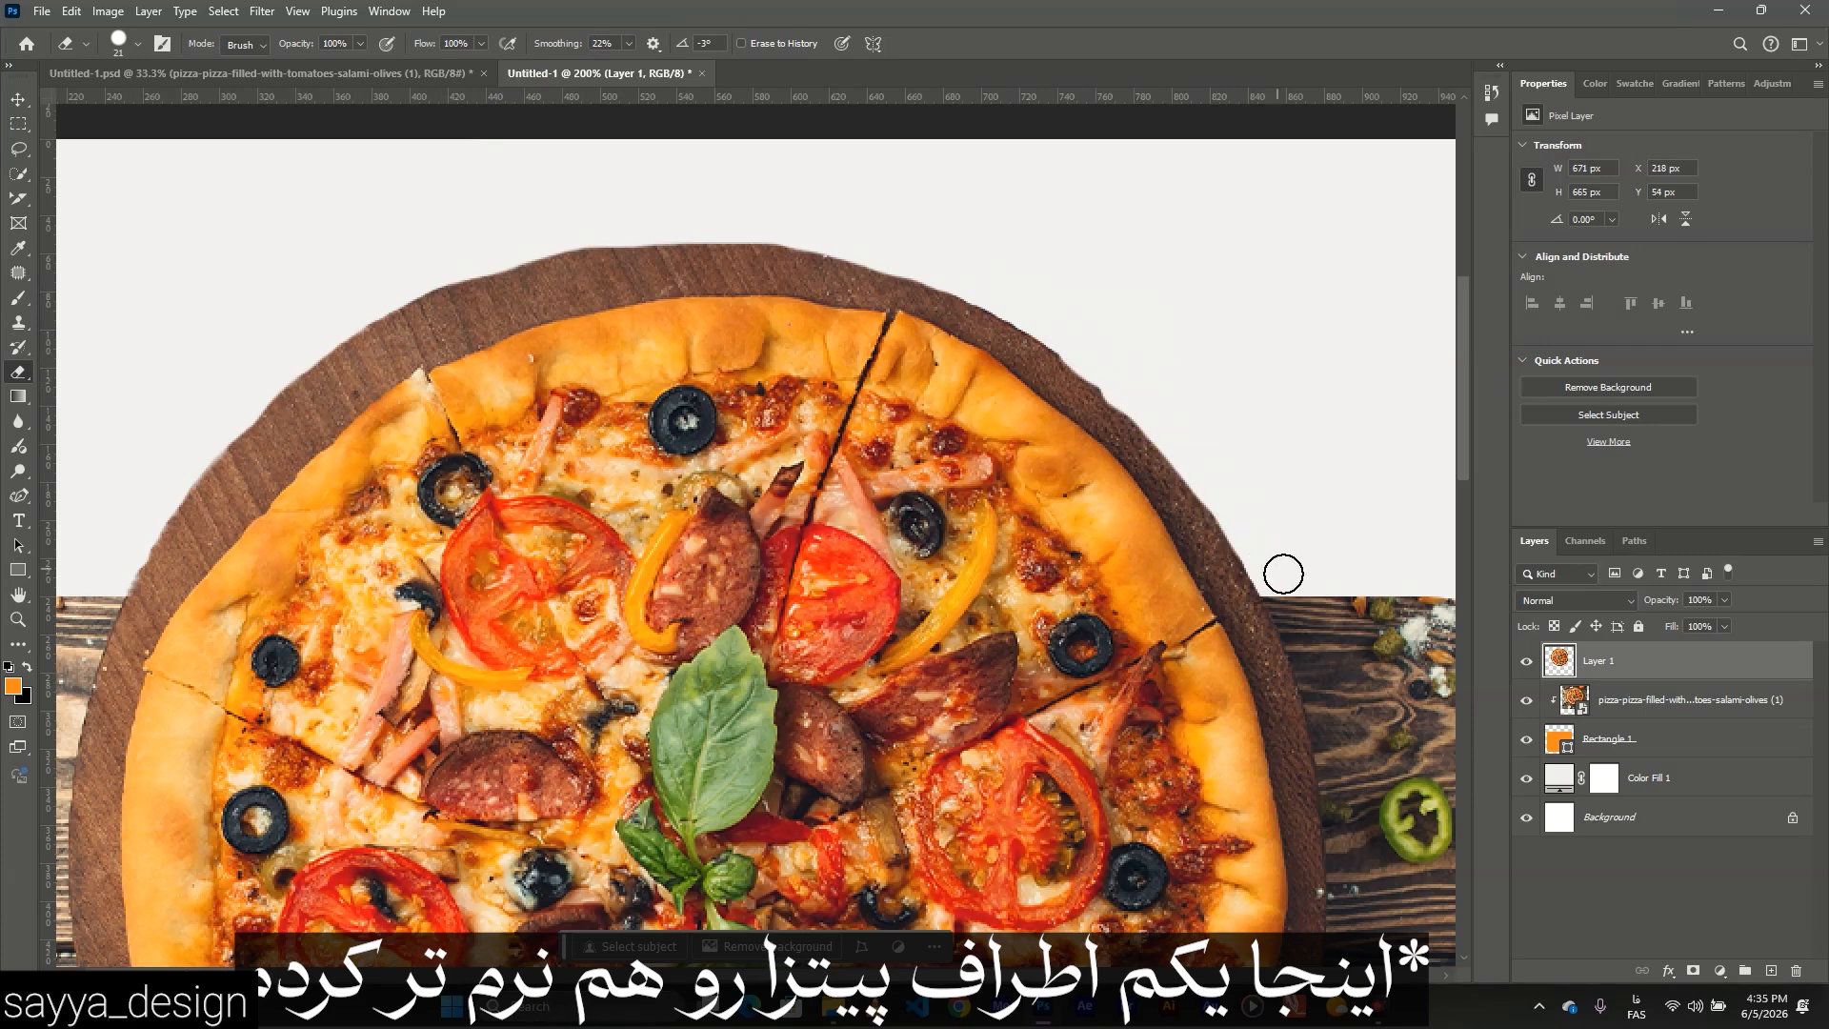
key(ctrl+minus)
key(ctrl+minus)
key(ctrl+plus)
key(ctrl+minus)
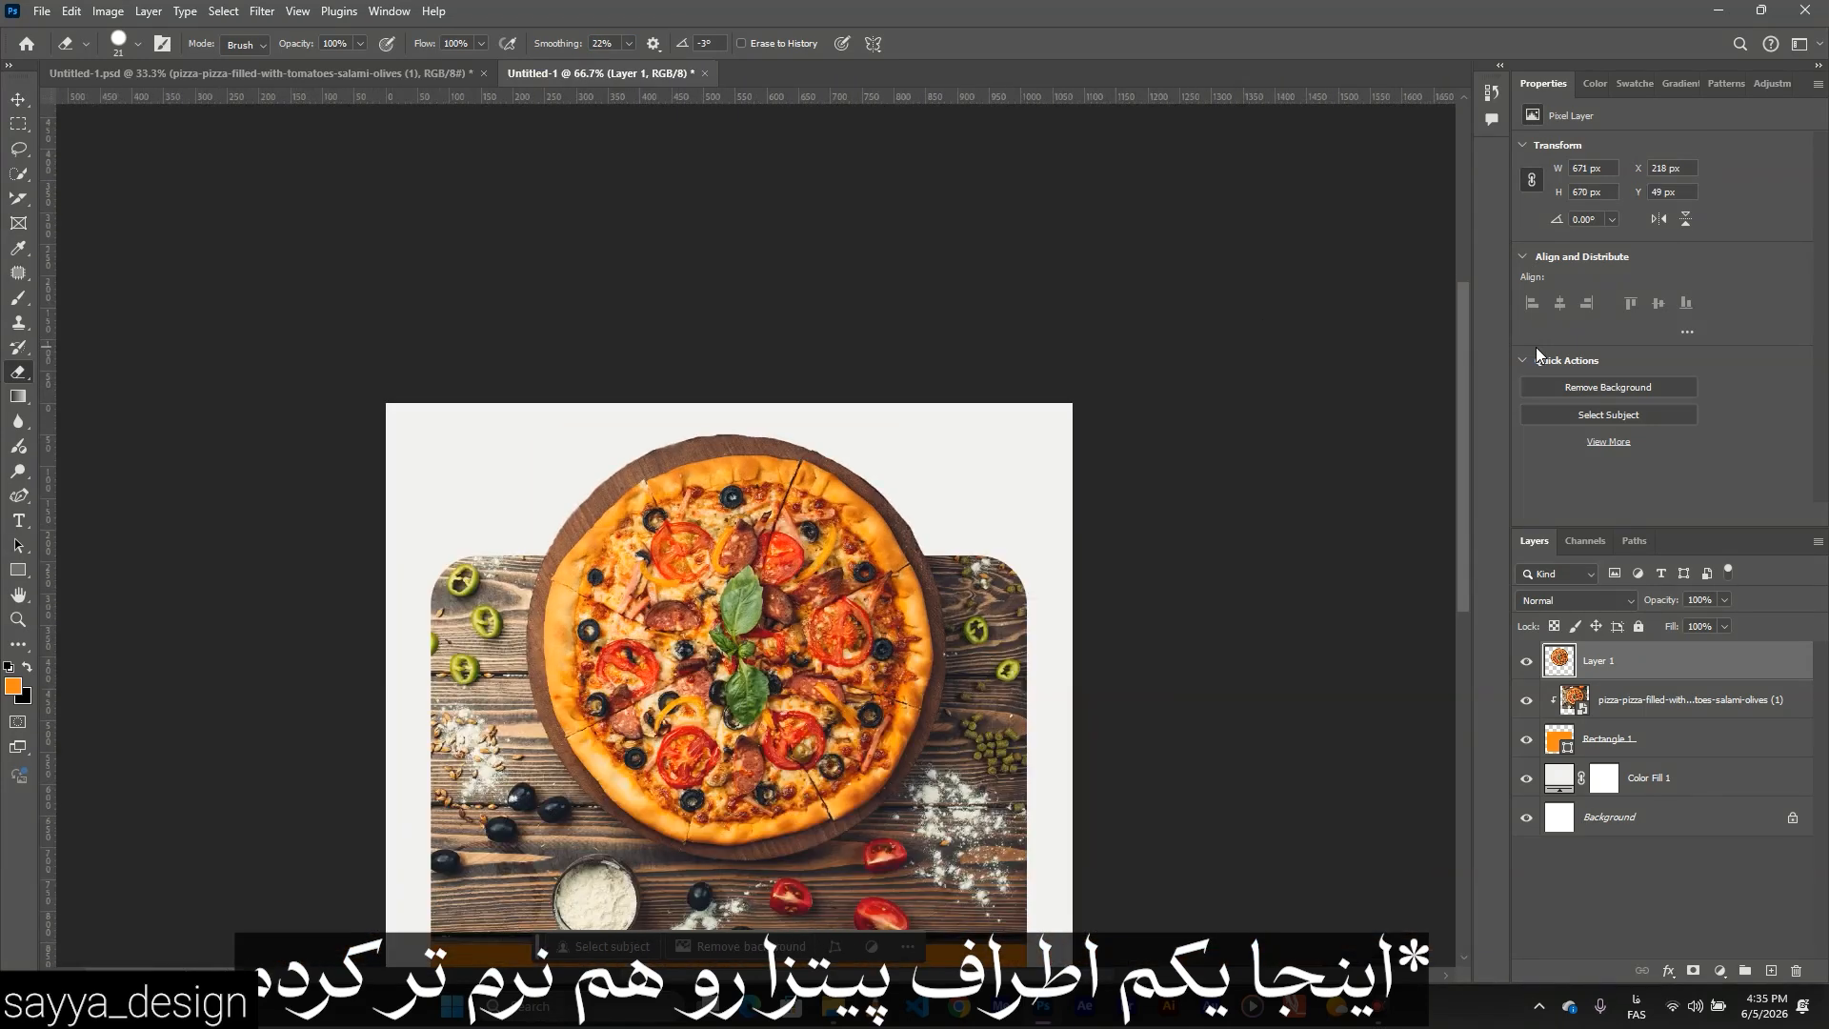
scroll(932, 482, down, 5)
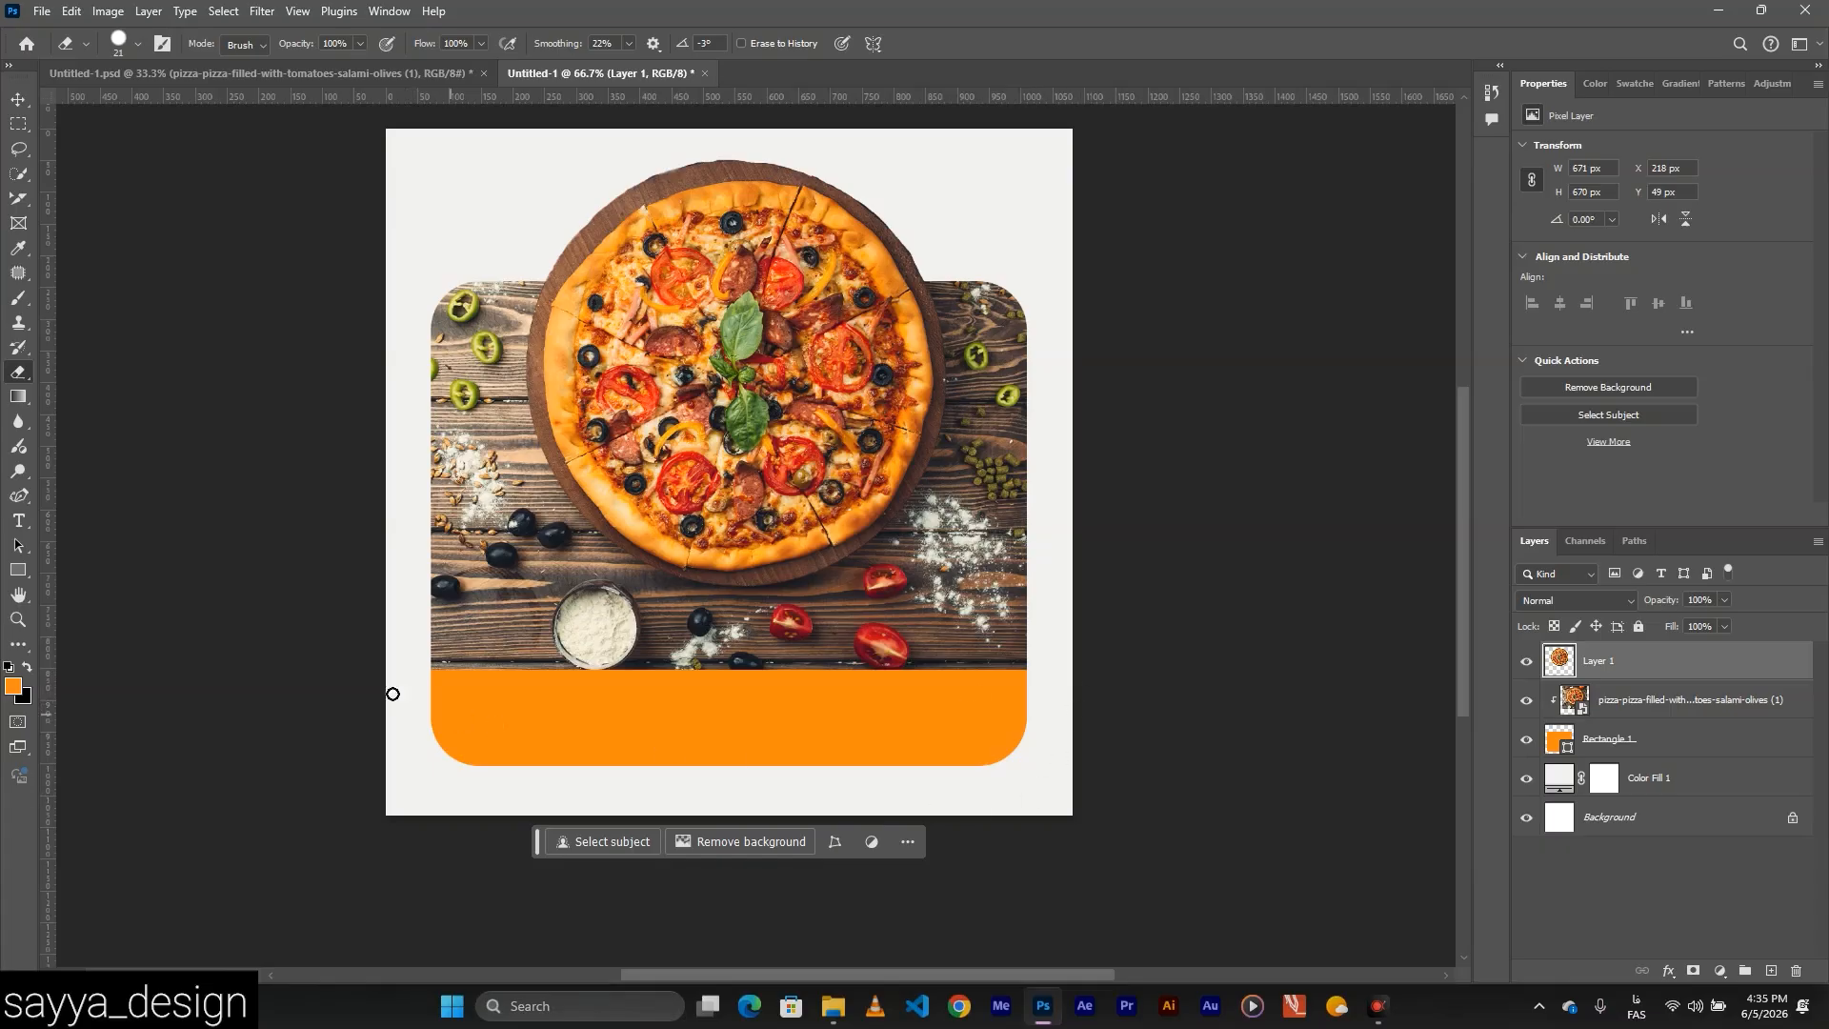
Rasterize the clipped pizza photo layer and switch to the Rectangular Marquee tool.
click(1619, 699)
key(m)
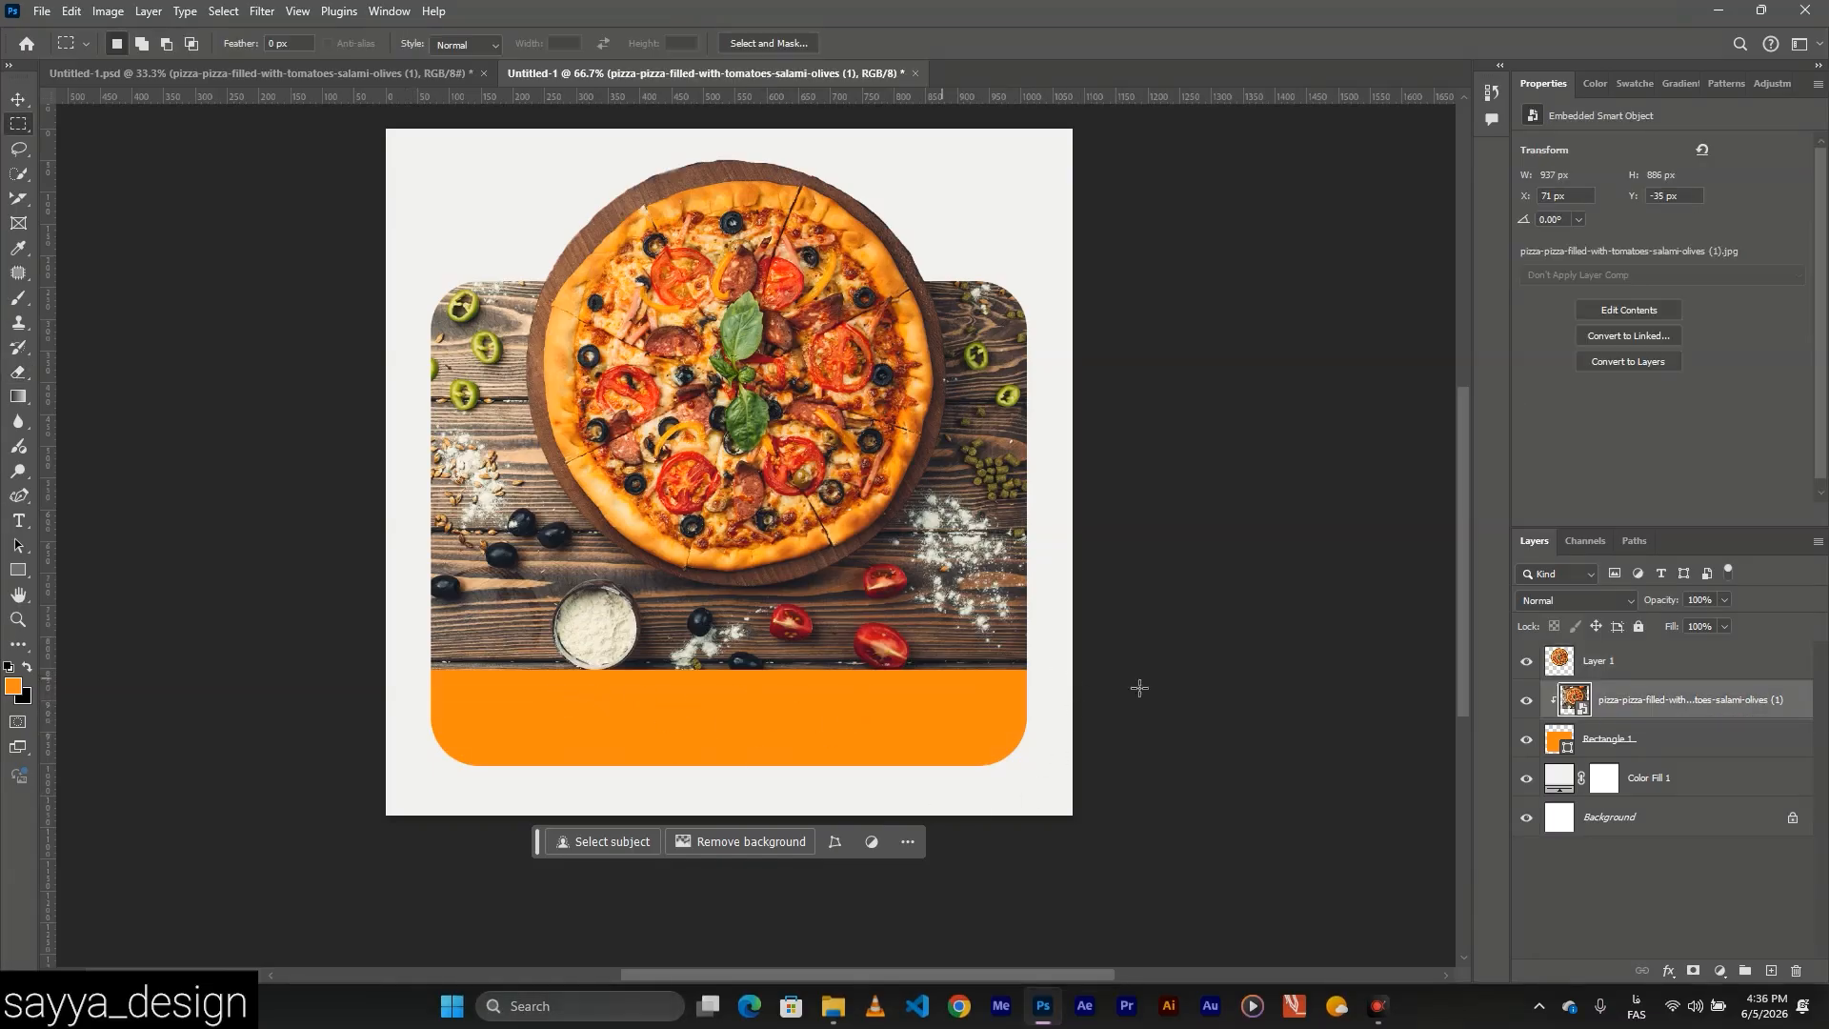
right_click(1639, 703)
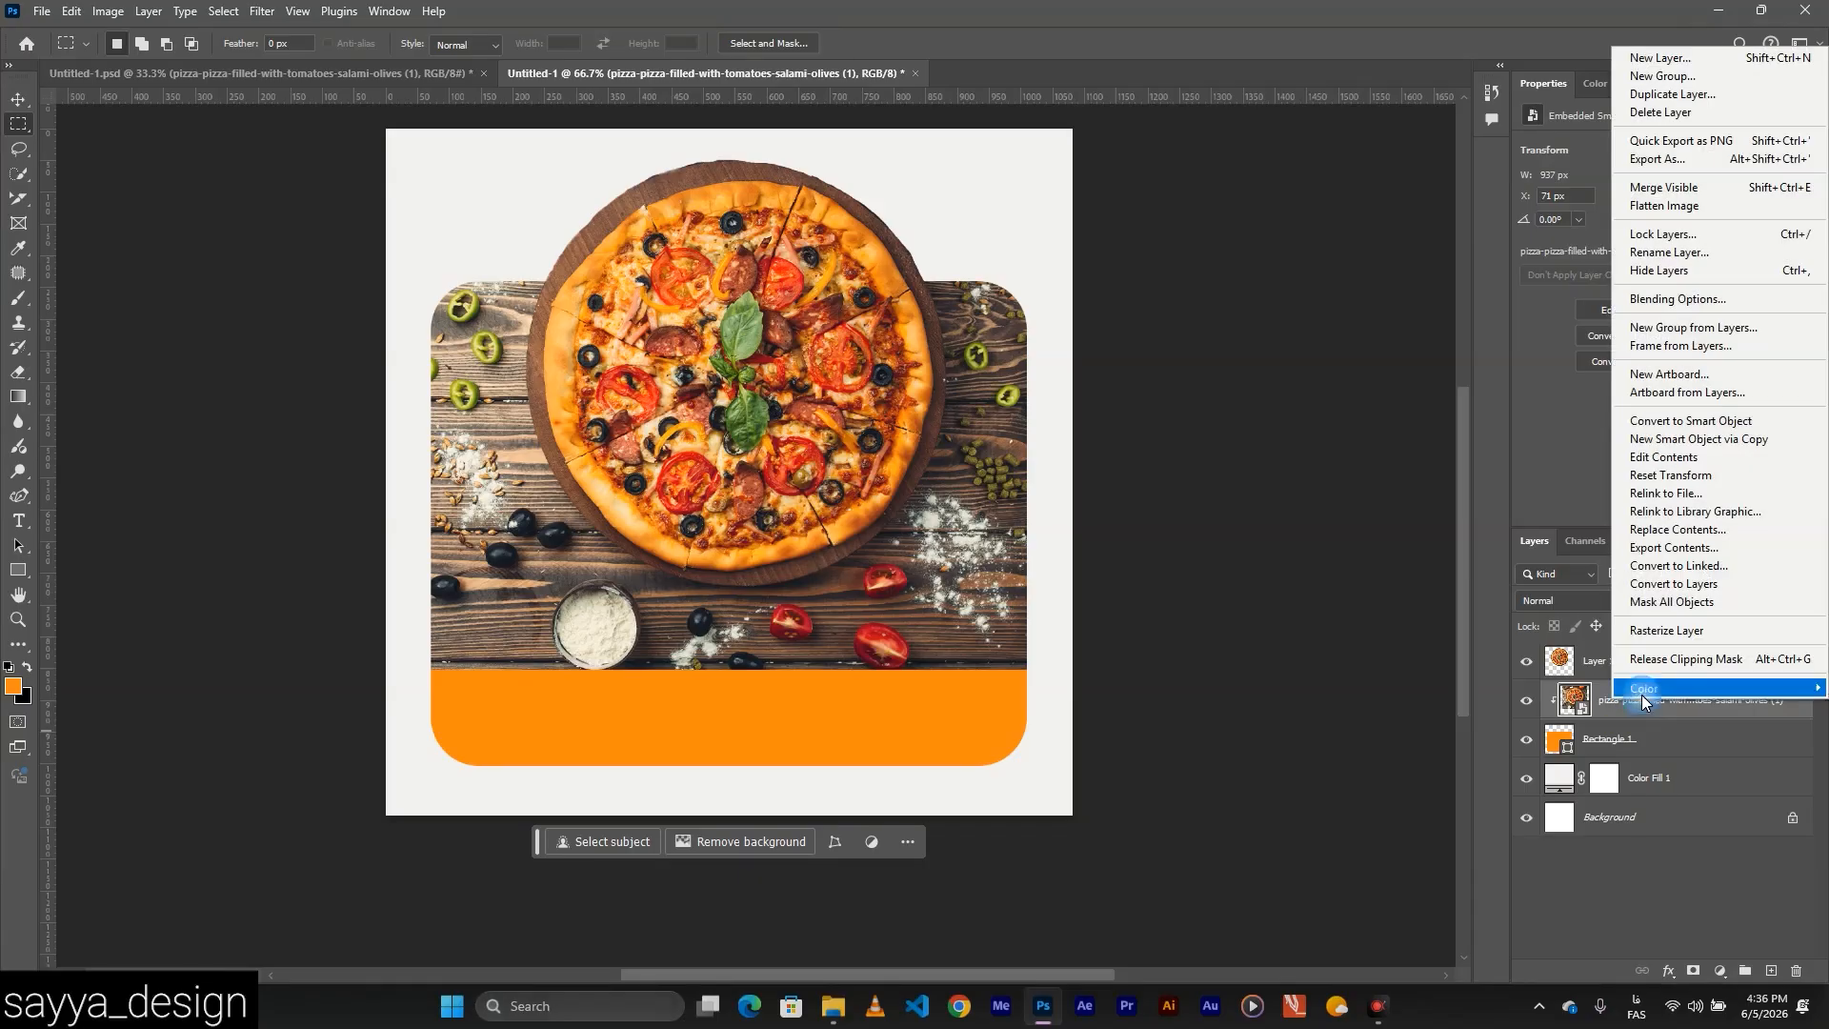
click(1669, 639)
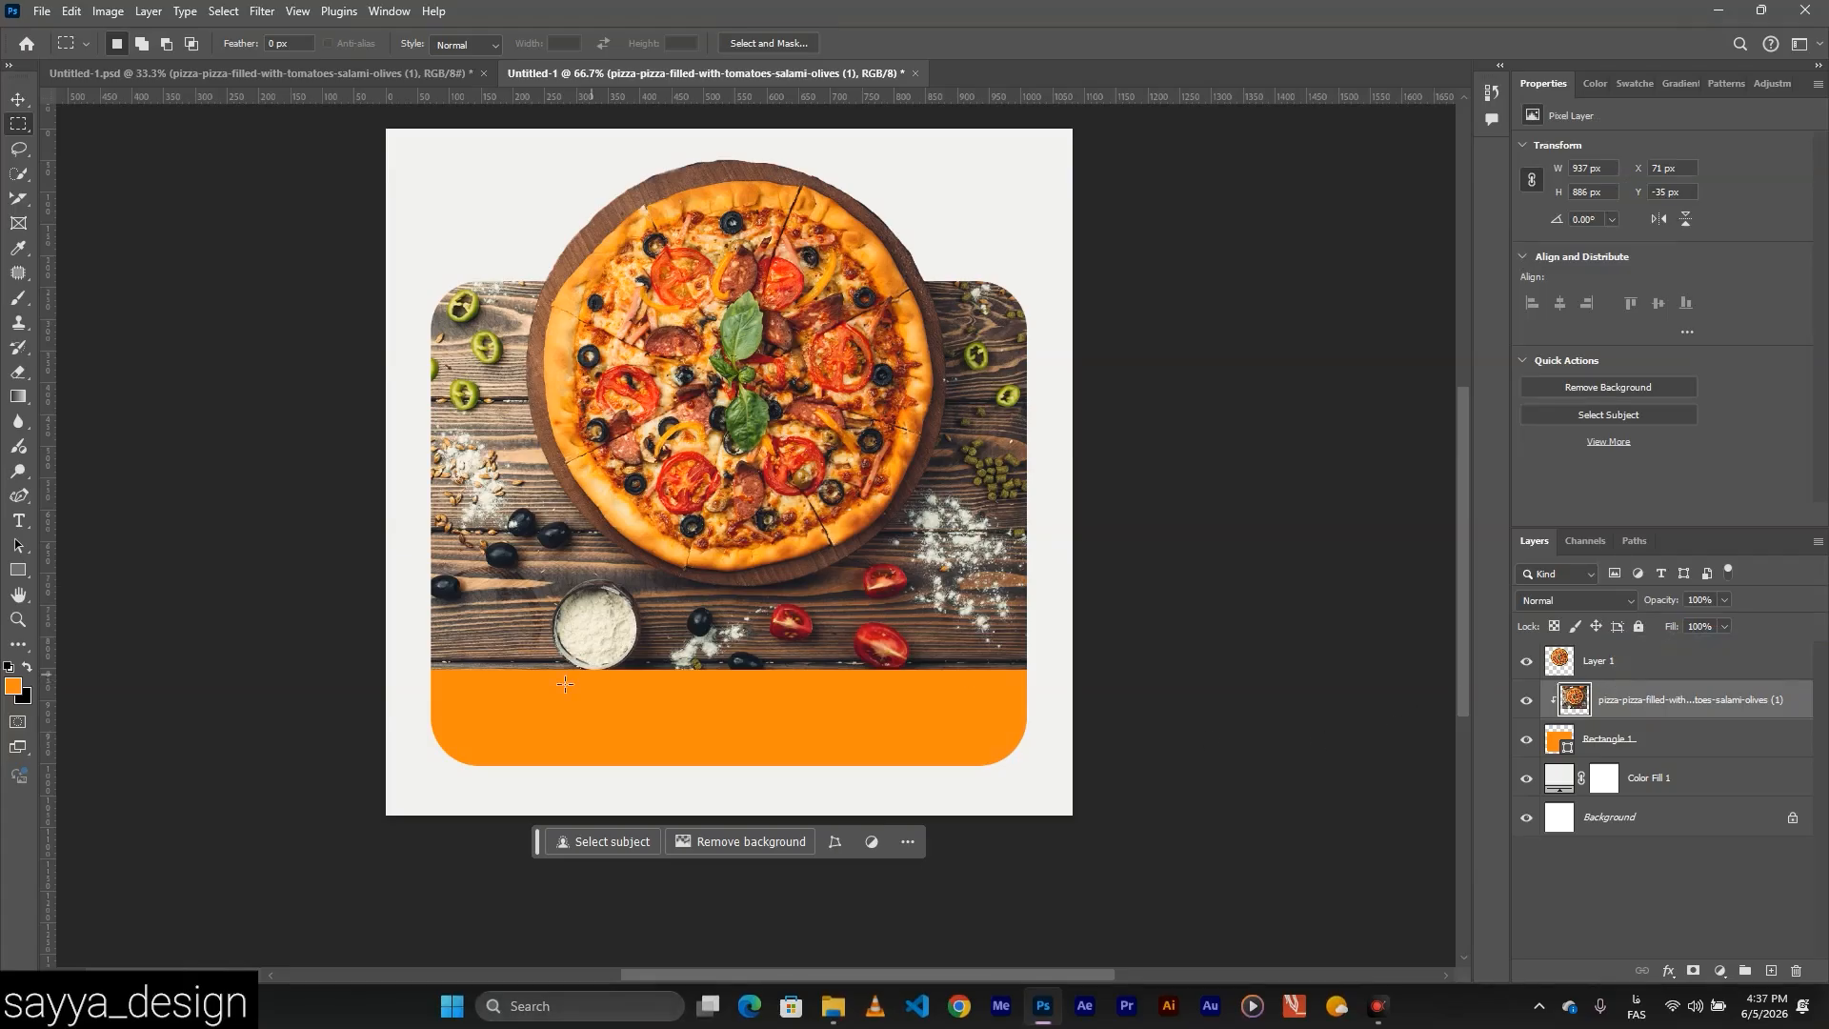
Try filling the full-width orange strip below the photo with a Content-Aware fill and undo it.
drag(424, 667, 1055, 793)
right_click(848, 699)
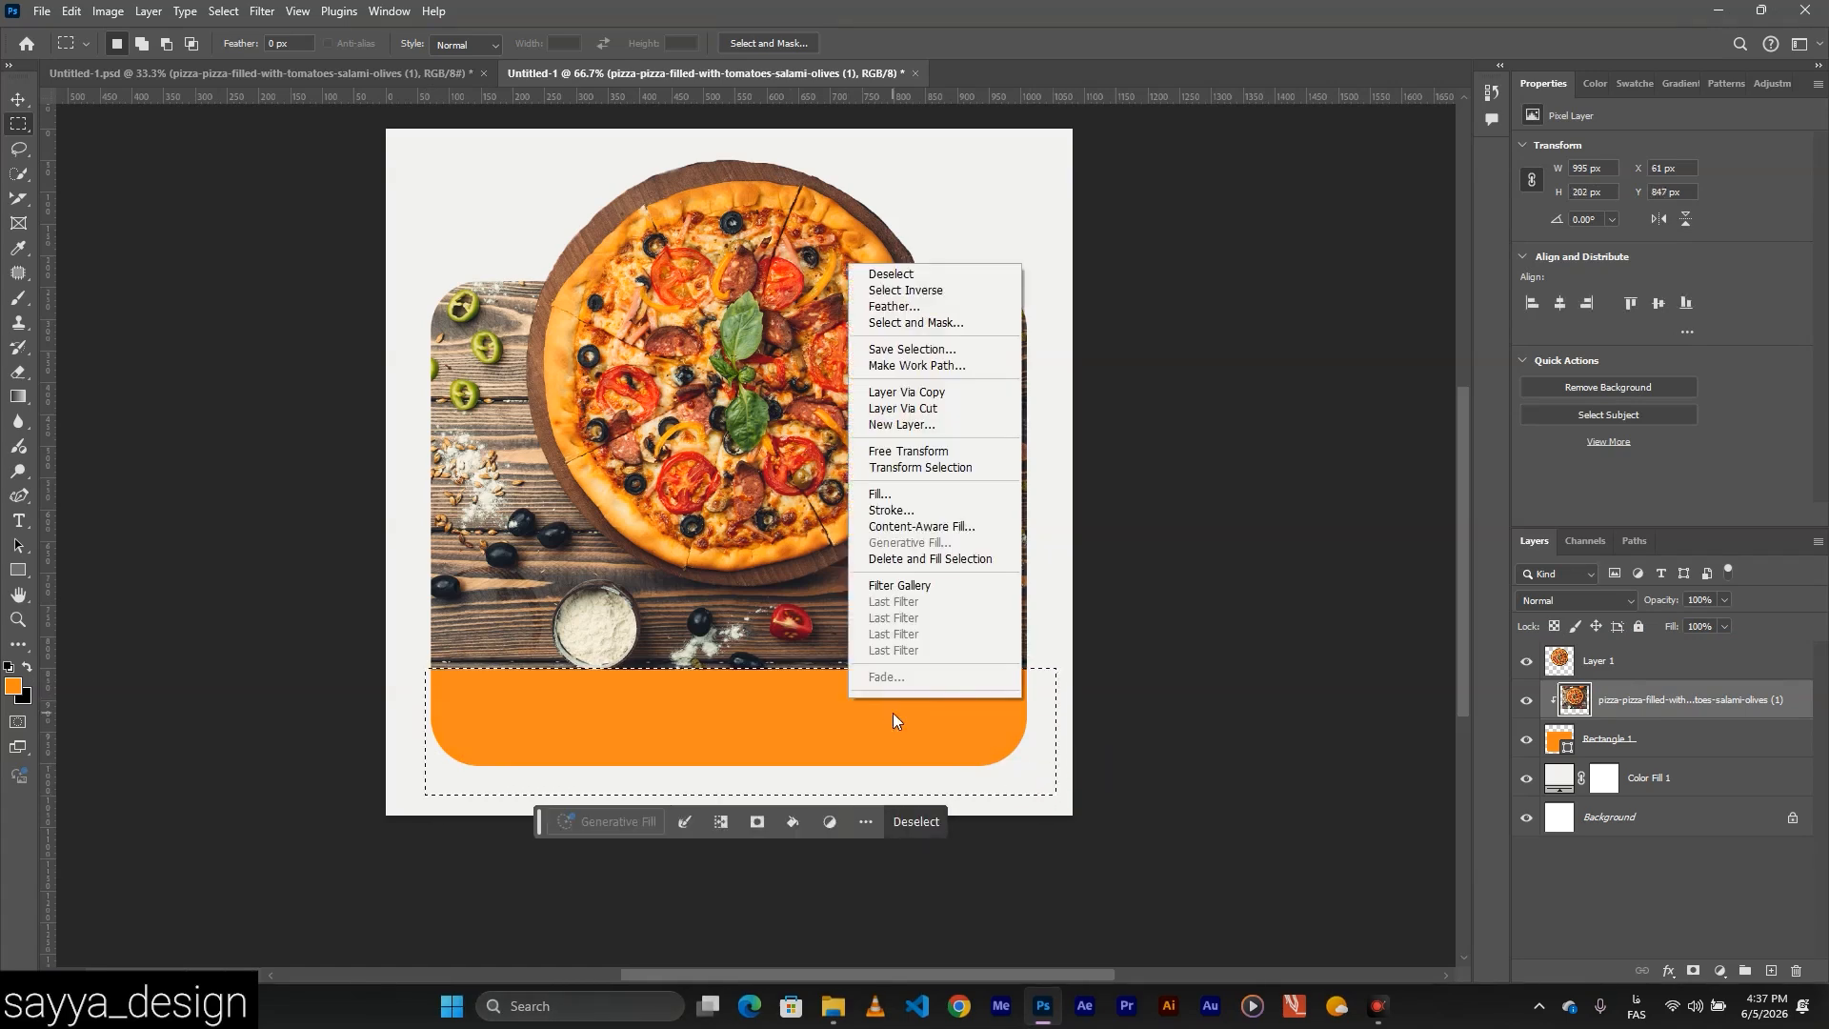
click(920, 497)
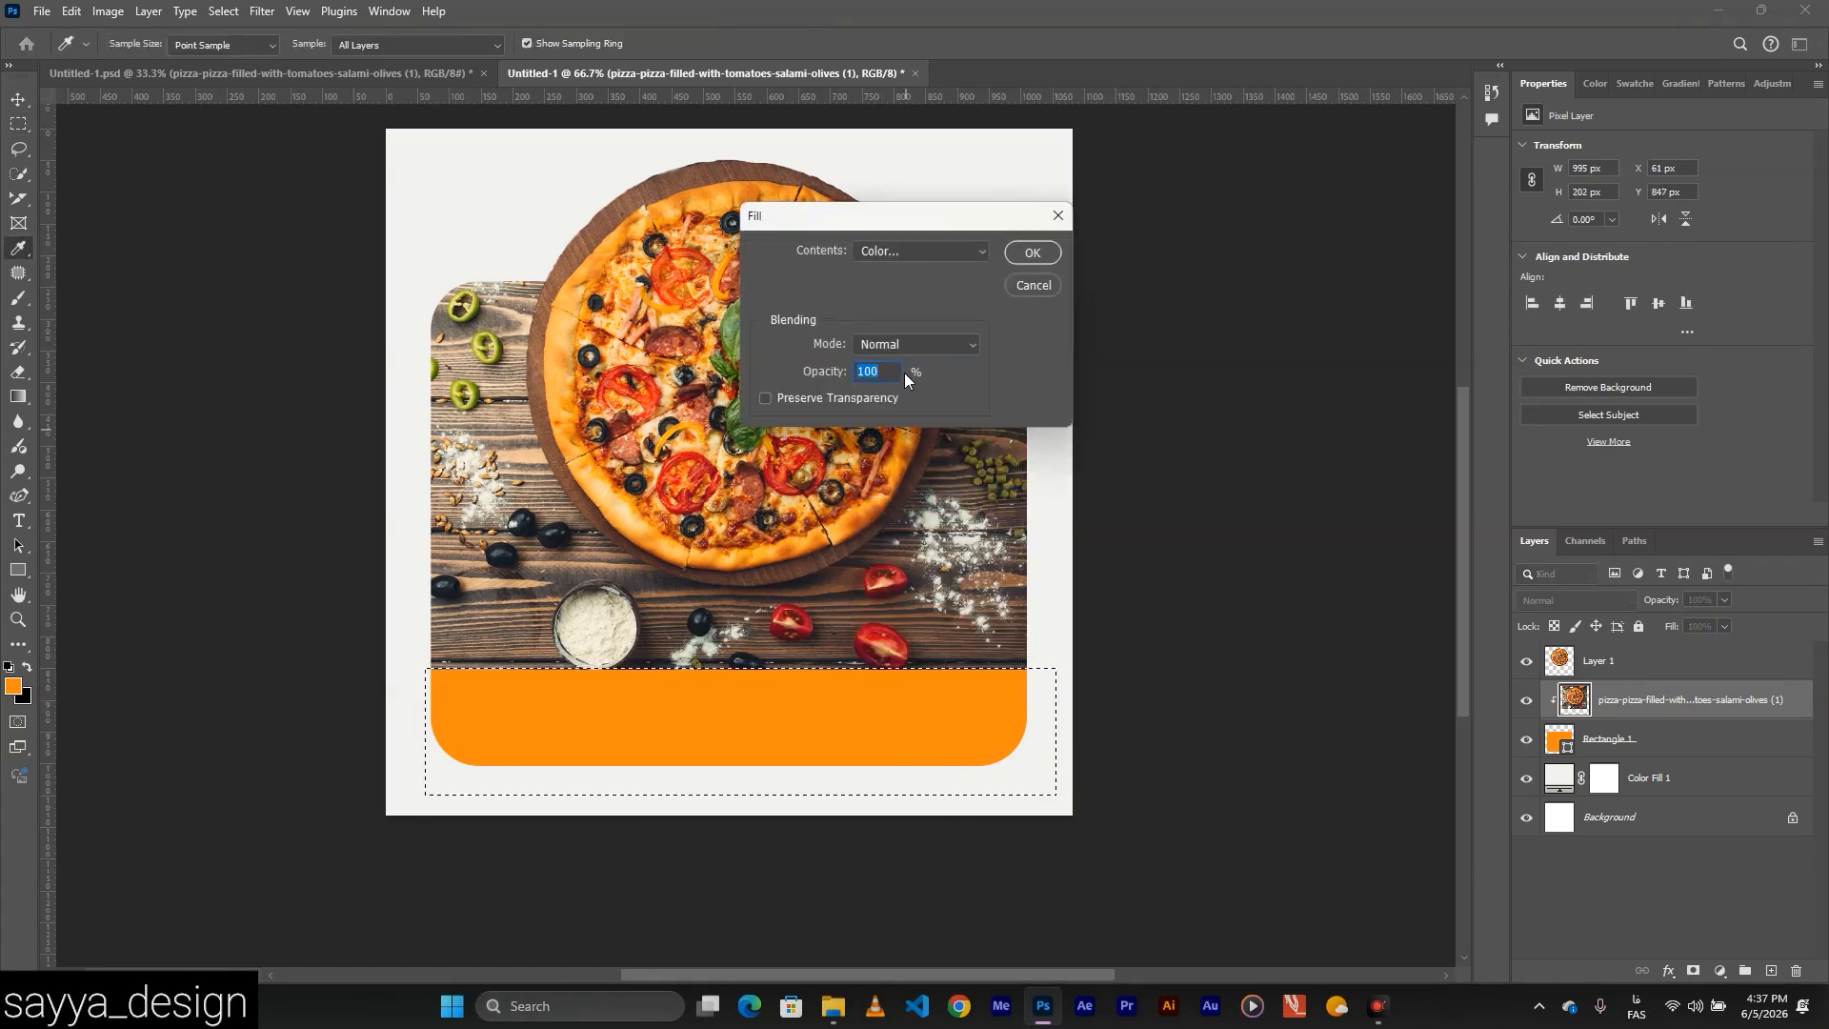
click(940, 255)
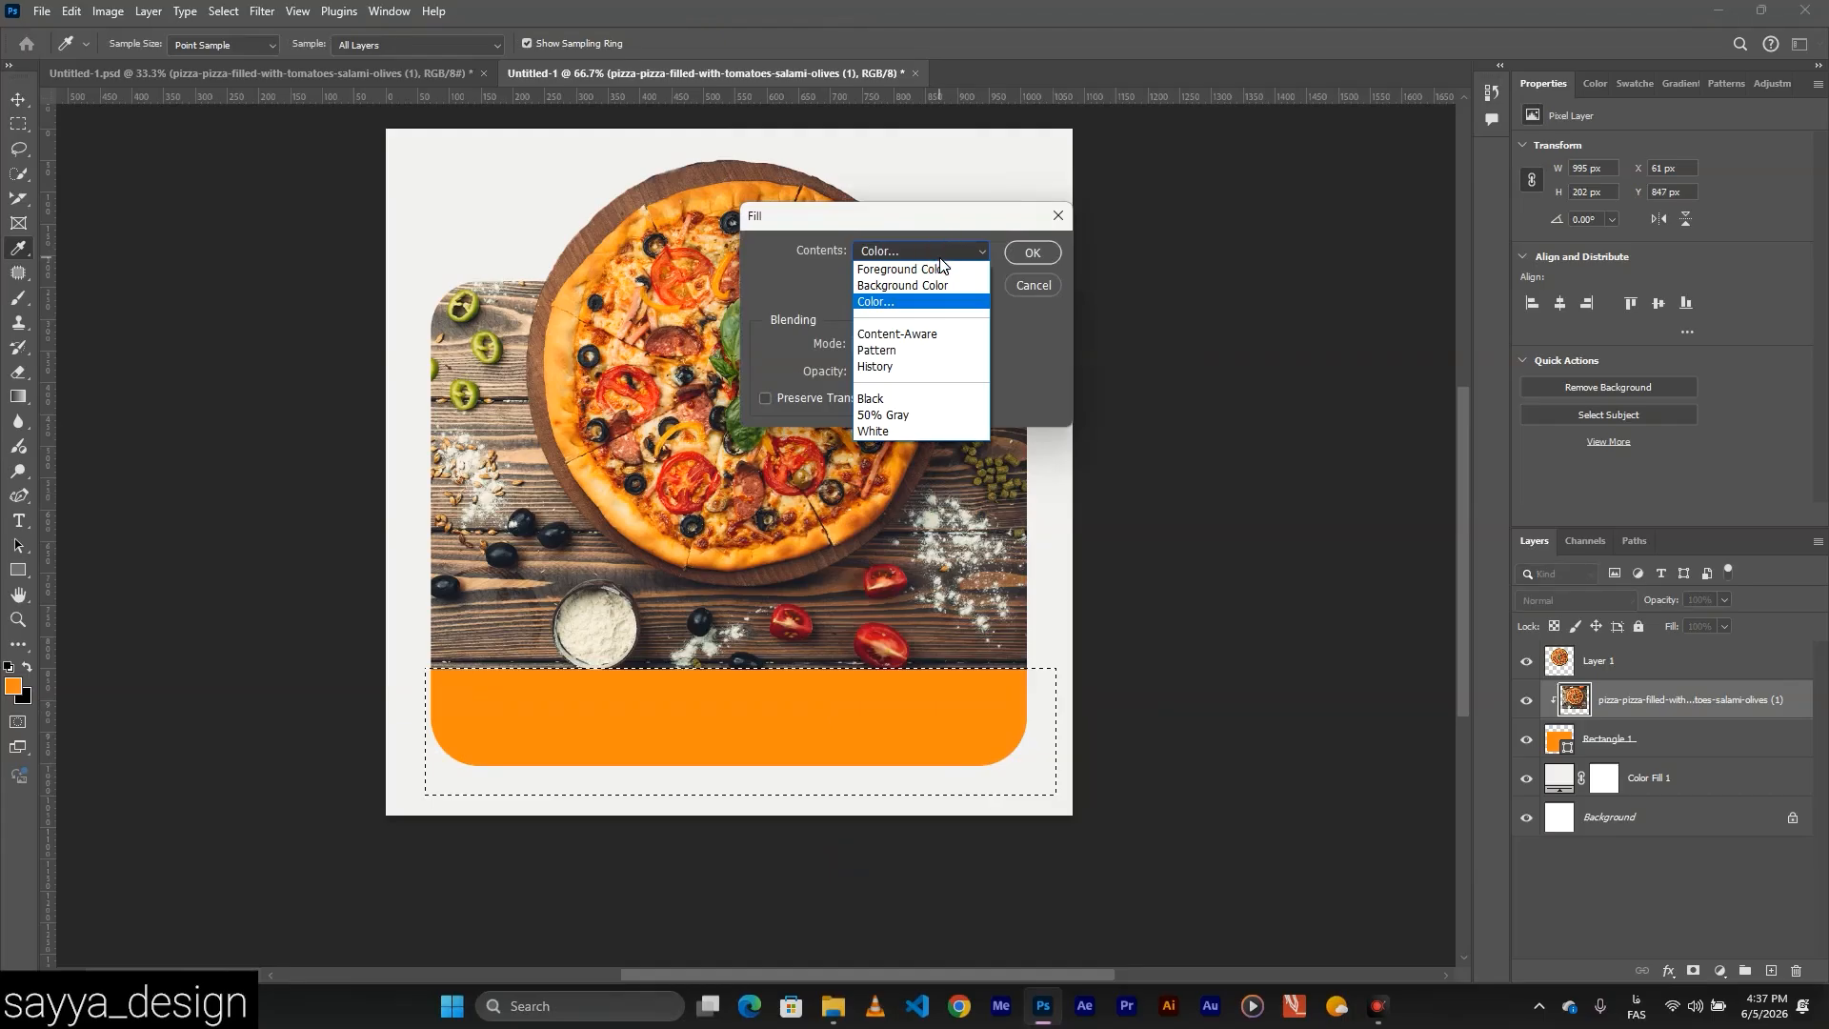
click(928, 334)
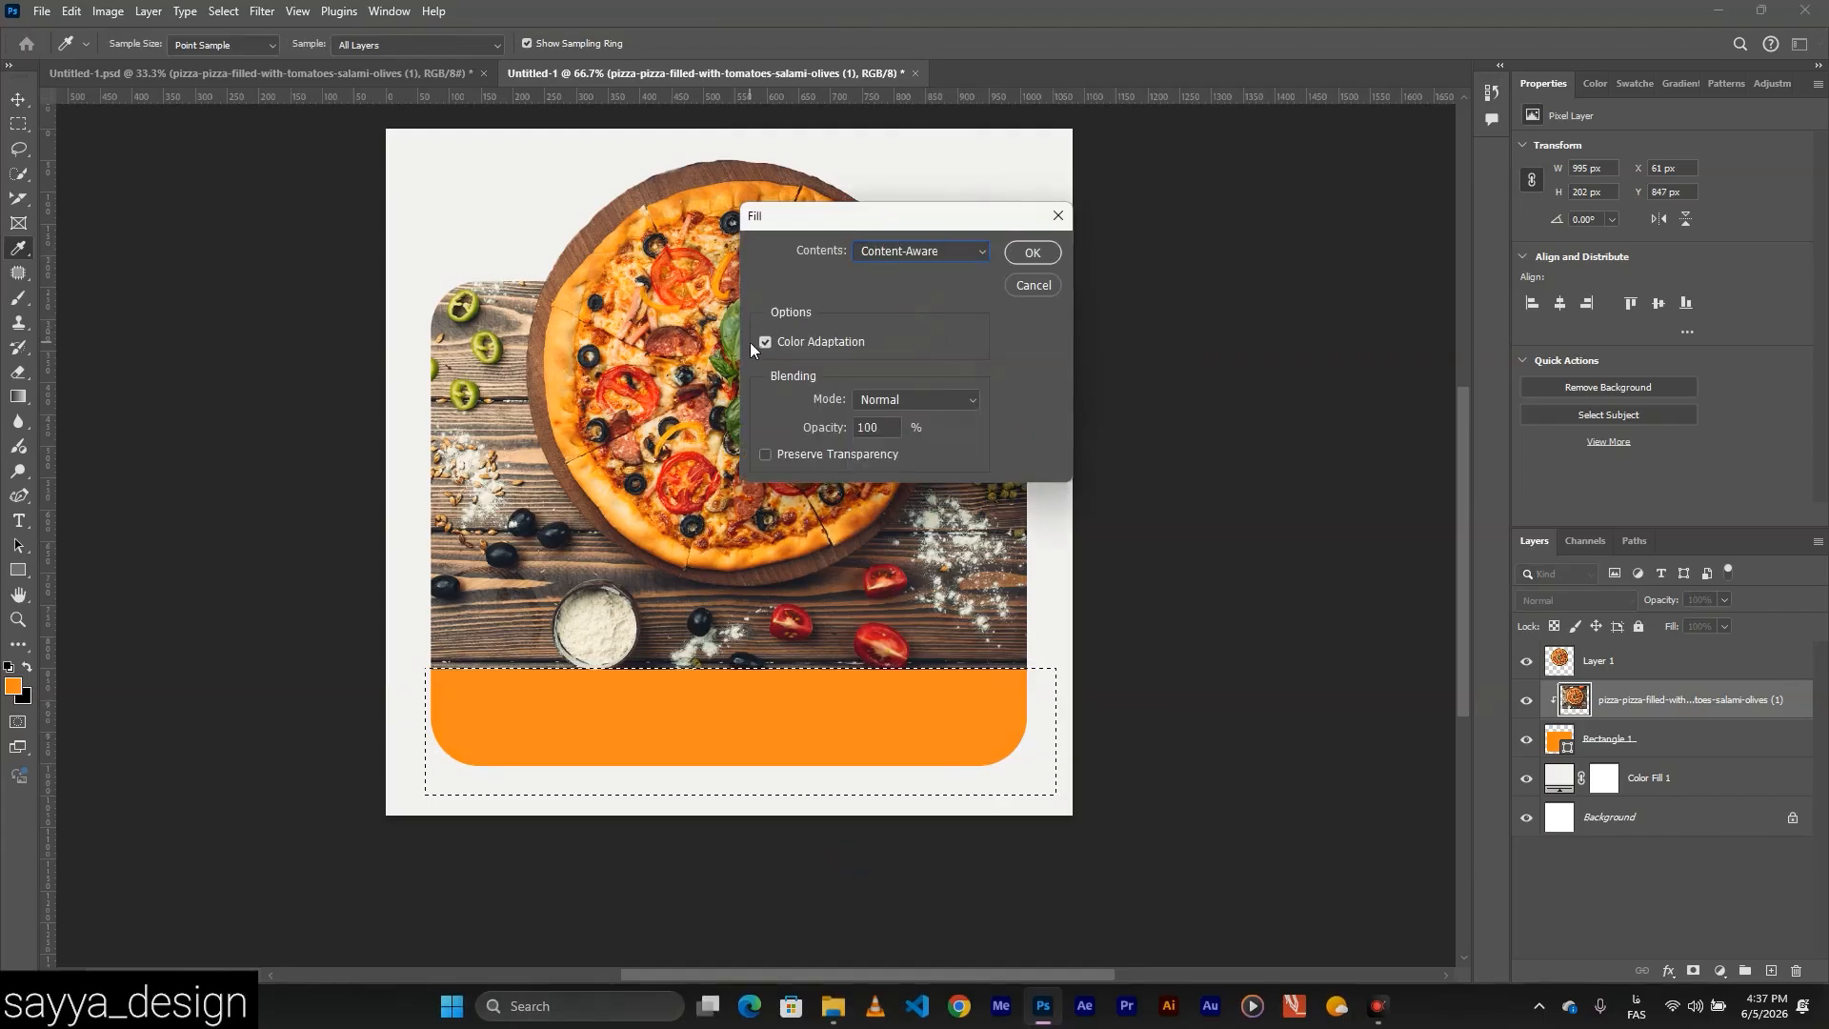
click(1035, 254)
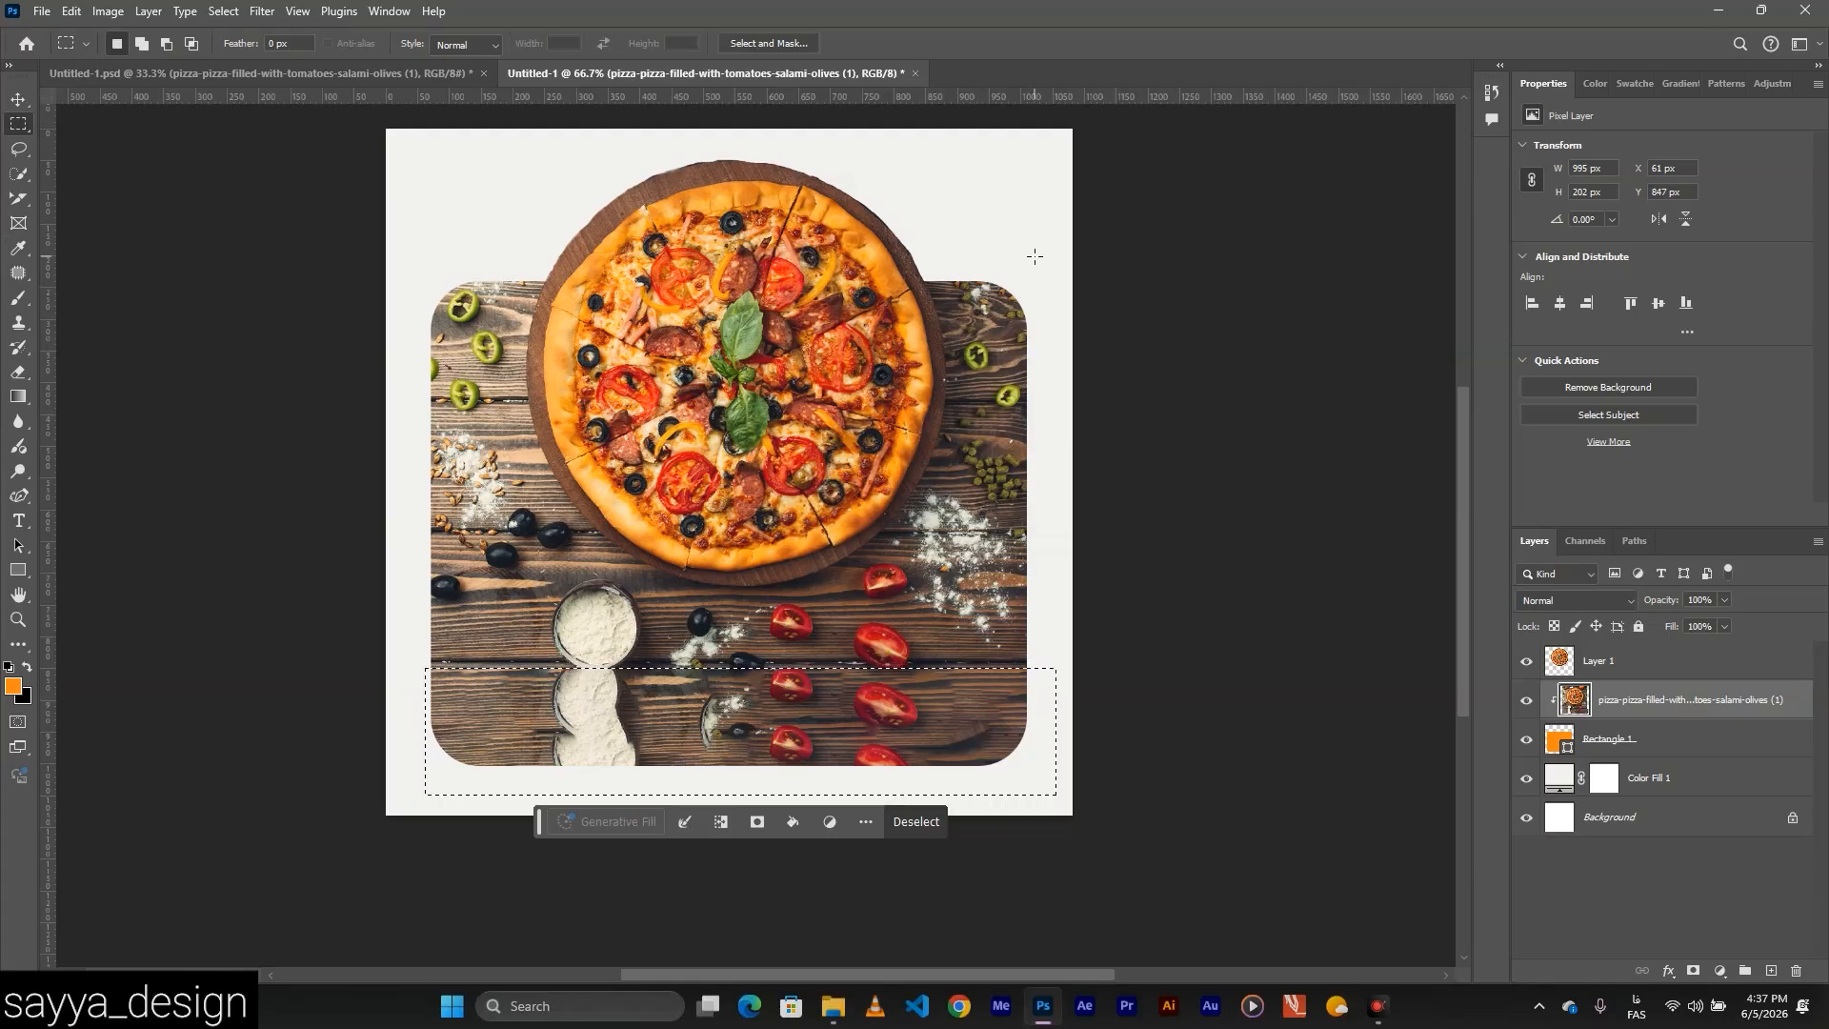
key(ctrl+z)
key(ctrl+z)
Fill the left part of the orange strip with Content-Aware content and deselect it.
mouse_move(429, 667)
mouse_down()
mouse_move(484, 684)
mouse_move(577, 780)
mouse_up()
key(shift+Delete)
key(ctrl+d)
Fill the right part of the orange strip with Content-Aware content and deselect it.
mouse_move(1025, 661)
mouse_down()
mouse_move(609, 779)
mouse_move(909, 767)
mouse_up()
right_click(985, 728)
click(1017, 522)
click(1033, 253)
key(ctrl+d)
Refill a narrow area at the strip's far right end with Content-Aware content and deselect it.
drag(1027, 649, 998, 762)
key(shift+F5)
click(1032, 253)
key(ctrl+d)
Try filling the remaining middle part of the strip with Content-Aware content and undo it.
drag(567, 766, 969, 671)
key(shift+F5)
click(1026, 248)
key(ctrl+d)
key(ctrl+z)
key(ctrl+z)
Select the remaining orange middle part of the strip, about 533 × 182 px, and start Content-Aware Fill for it.
drag(573, 667, 910, 781)
right_click(848, 727)
click(896, 541)
Try removing the flour bowl, tomatoes and right side of the photo from the fill's sampling area, and undo the resulting fill.
drag(457, 684, 748, 678)
drag(747, 679, 492, 719)
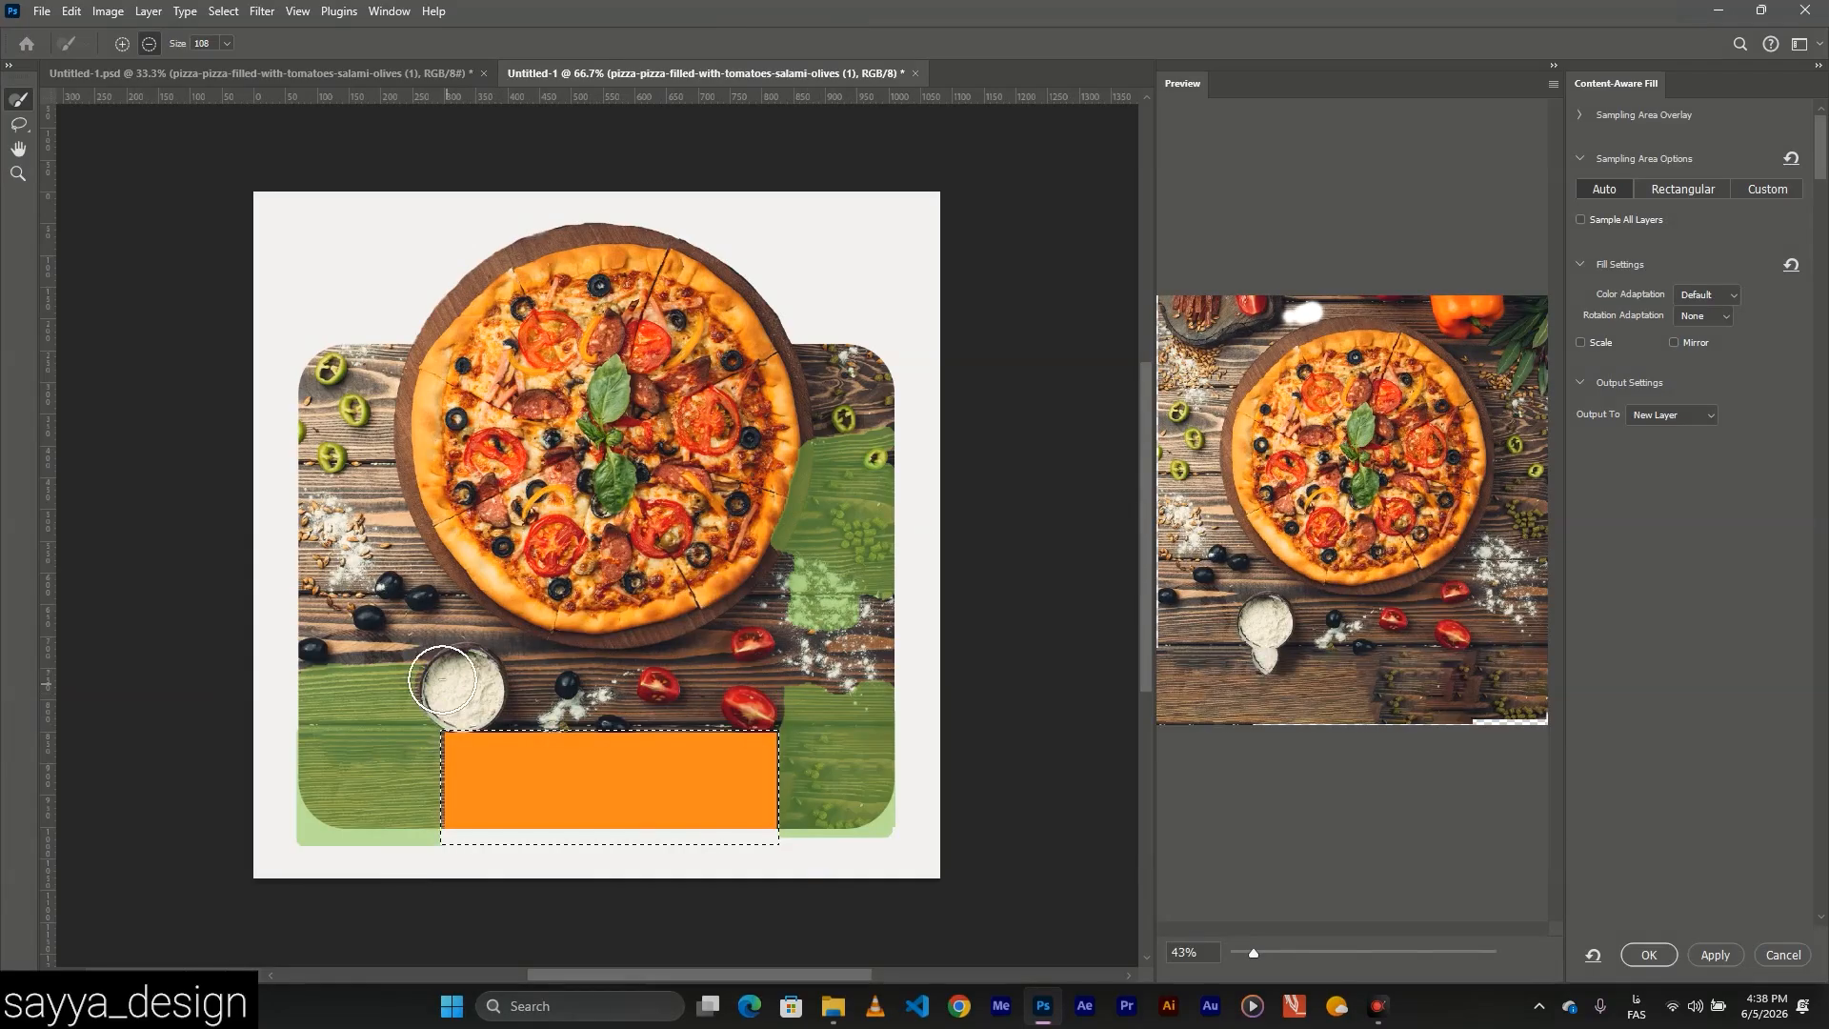
drag(800, 472, 800, 520)
drag(914, 372, 800, 836)
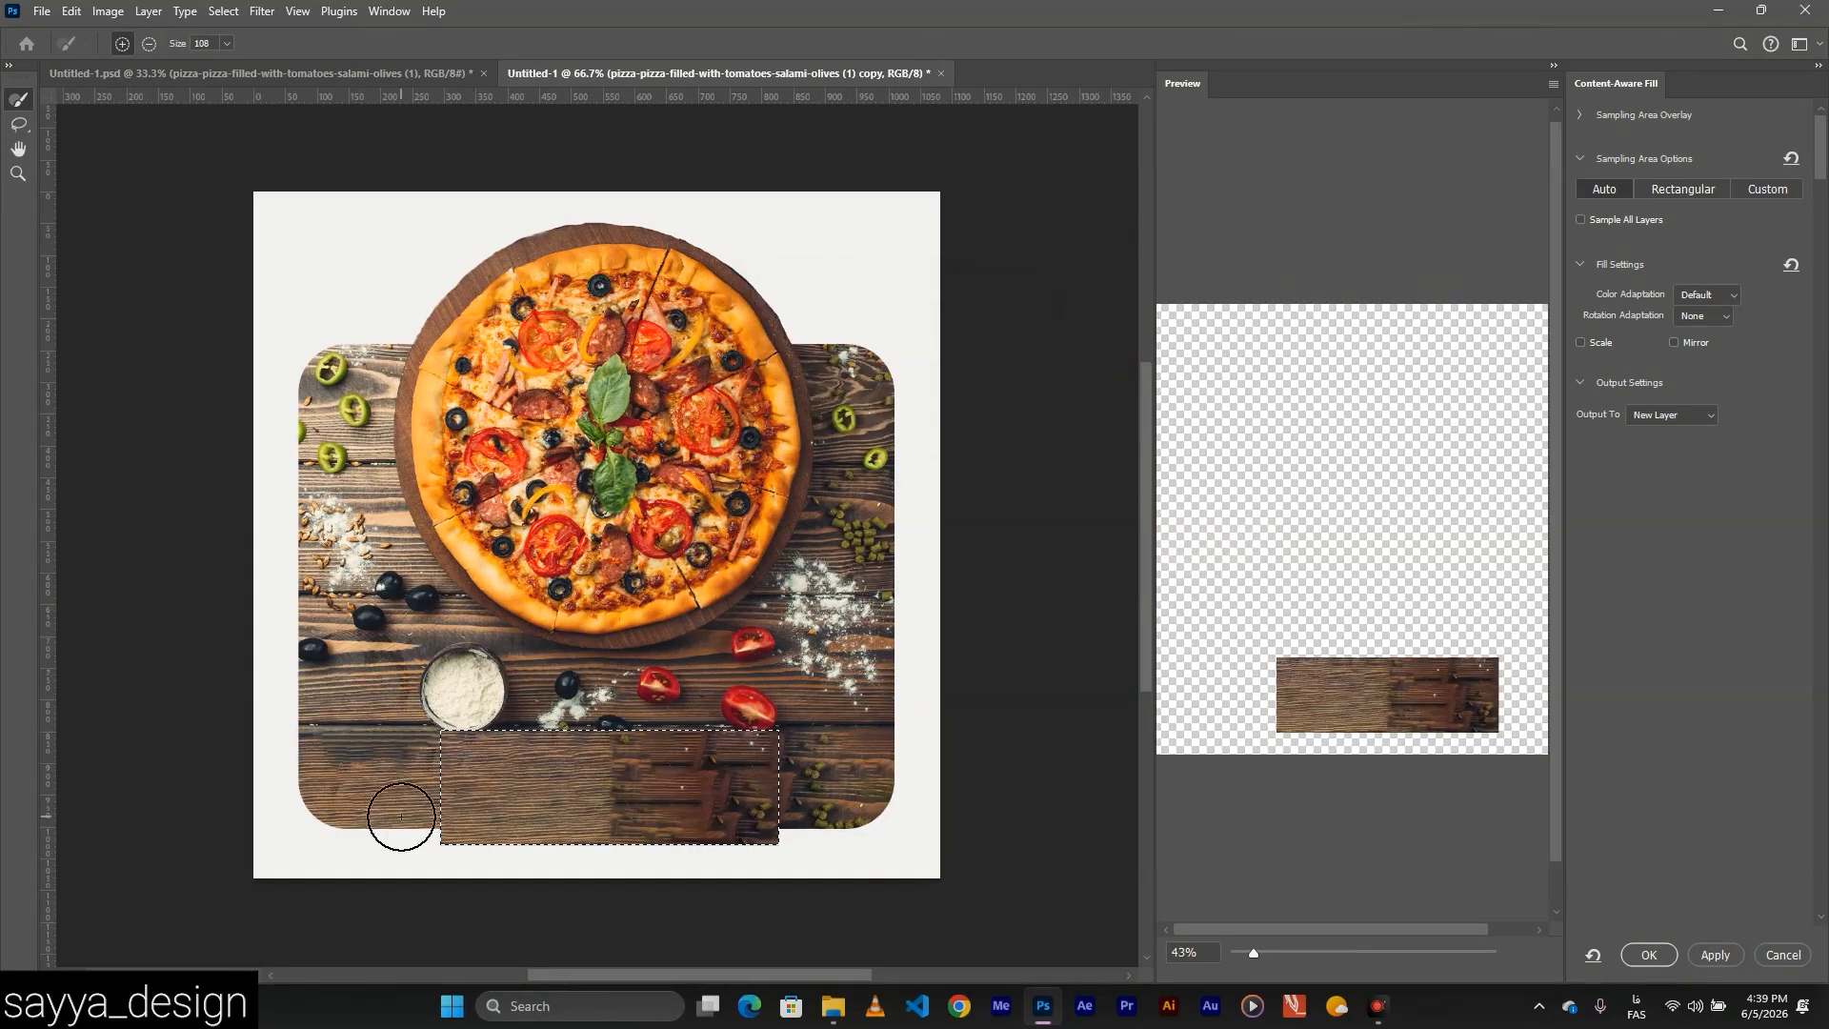
click(1780, 956)
key(ctrl+z)
Fill the selected middle area with Content-Aware Fill onto a new layer, brushing the tomatoes and the photo's right side out of the sampling area.
right_click(870, 767)
click(963, 604)
mouse_move(763, 688)
mouse_down()
mouse_move(564, 726)
mouse_move(784, 780)
mouse_move(759, 686)
mouse_move(882, 694)
mouse_move(835, 467)
mouse_up()
click(1647, 954)
key(Return)
key(ctrl+d)
Stretch the generated wood patch to just past the frame's right edge and merge it into the clipped photo layer.
key(ctrl+t)
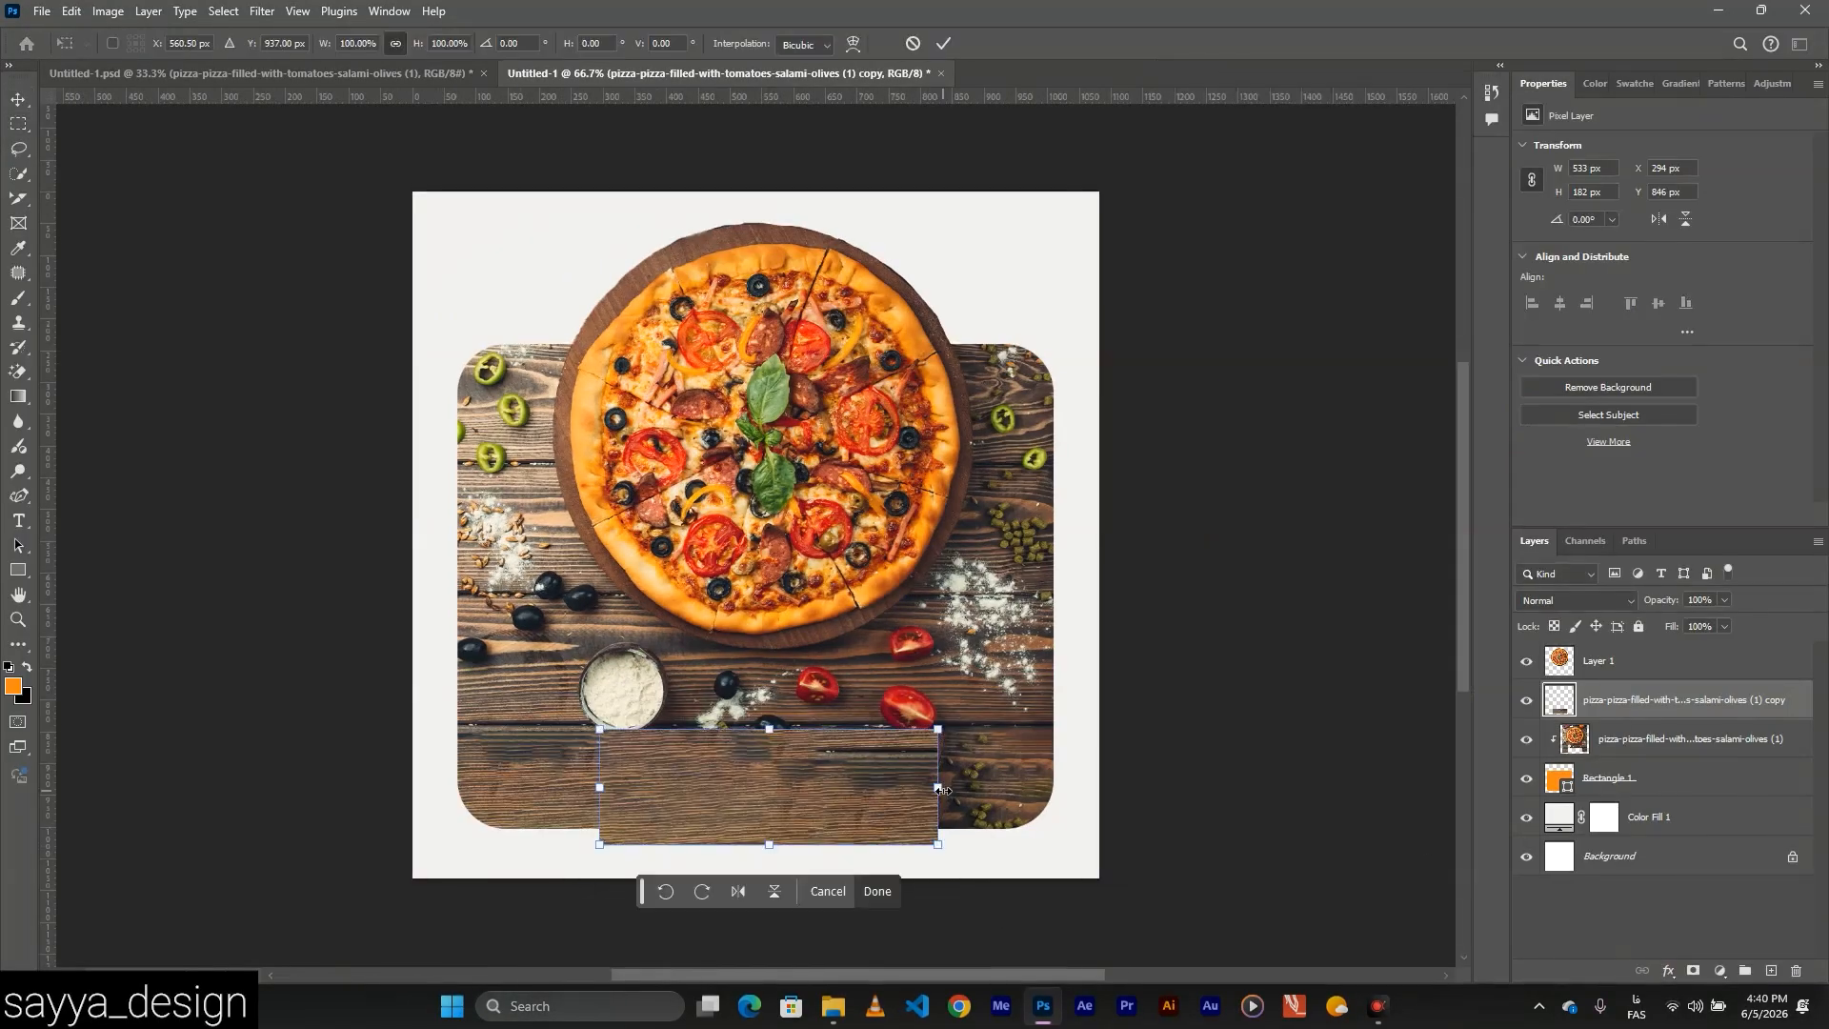
drag(938, 787, 1063, 786)
key(Return)
right_click(1607, 714)
click(1639, 457)
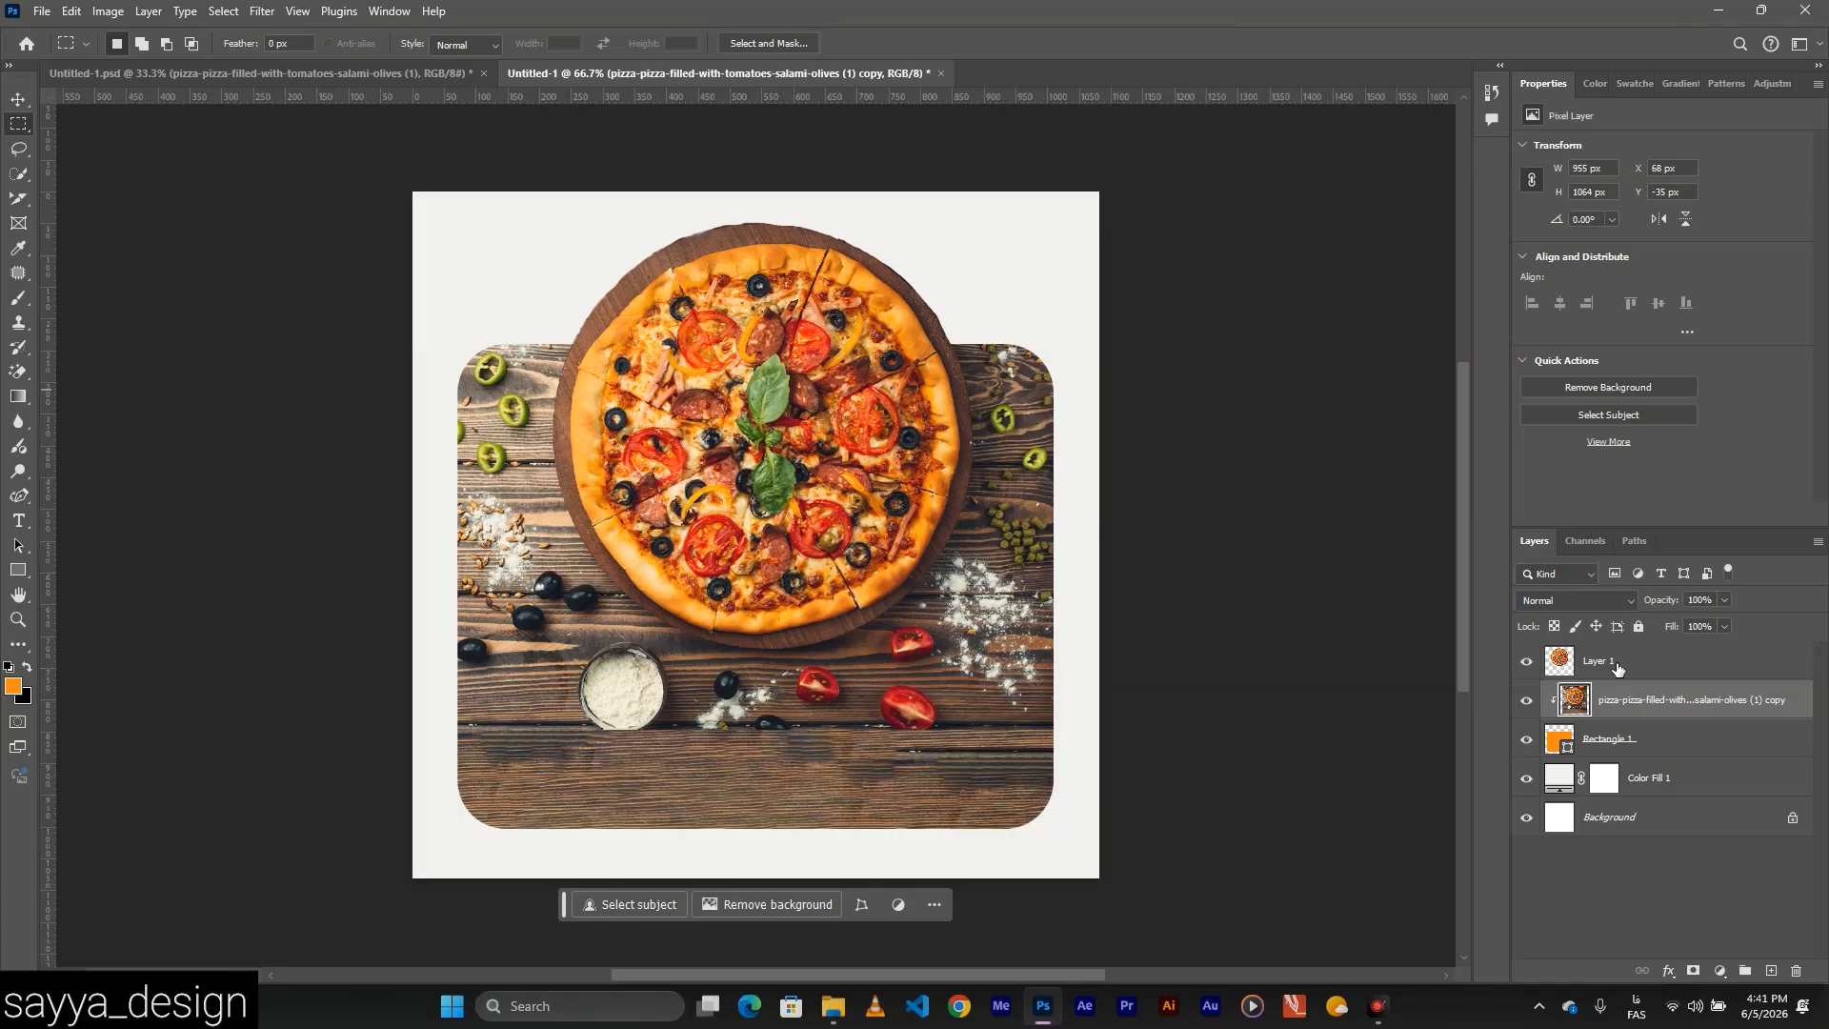
Duplicate the Rectangle 1 frame and move the original above the pizza photo layer, below Layer 1.
click(1608, 753)
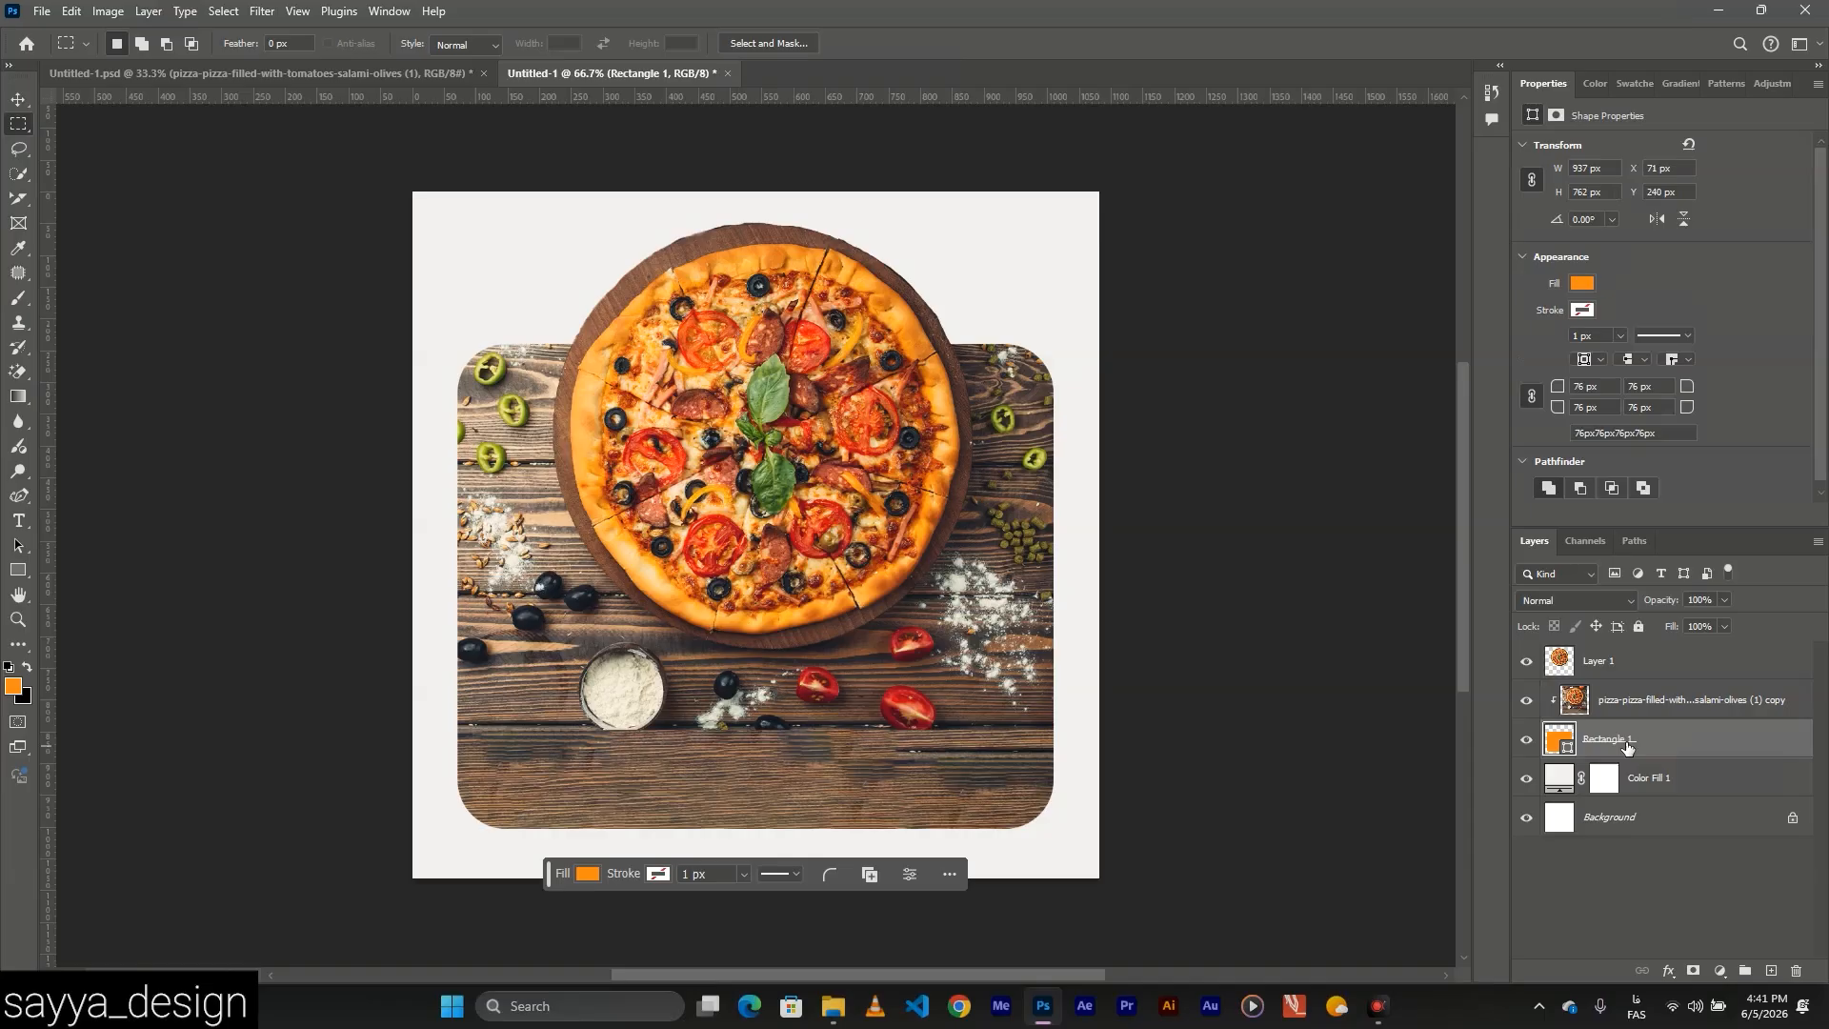
key(ctrl+j)
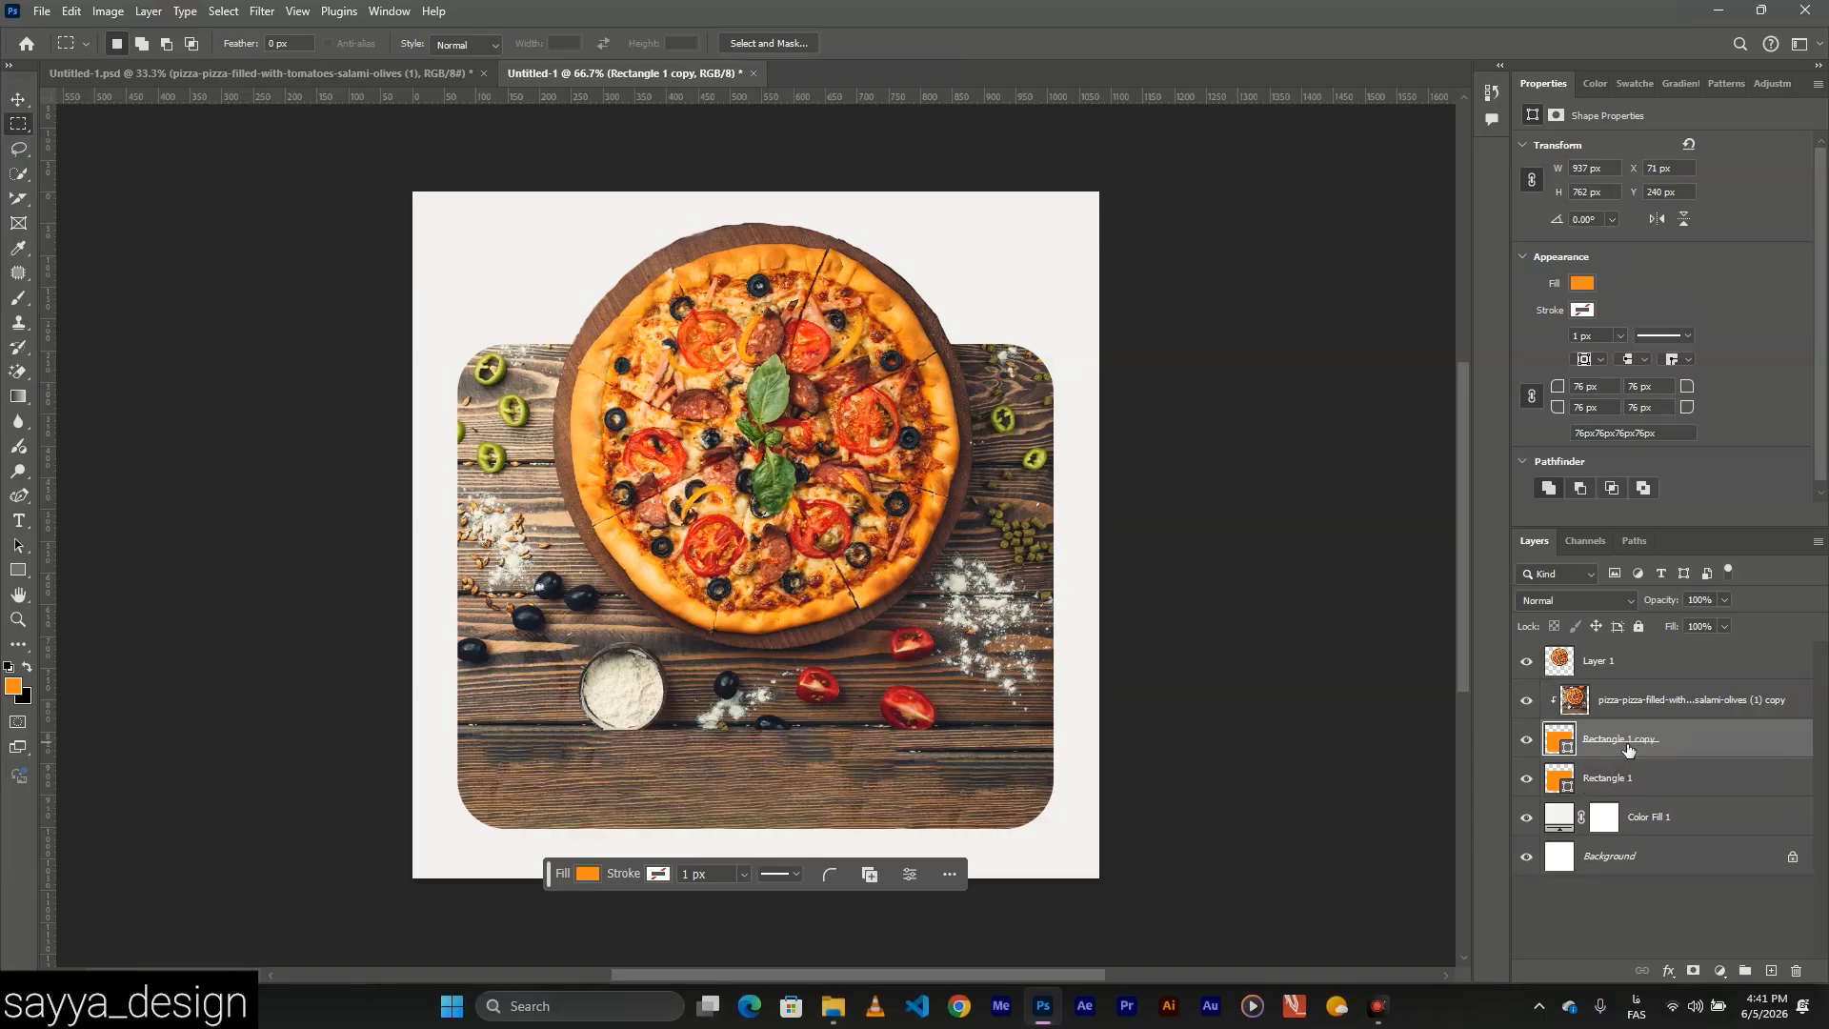
drag(1628, 787, 1680, 696)
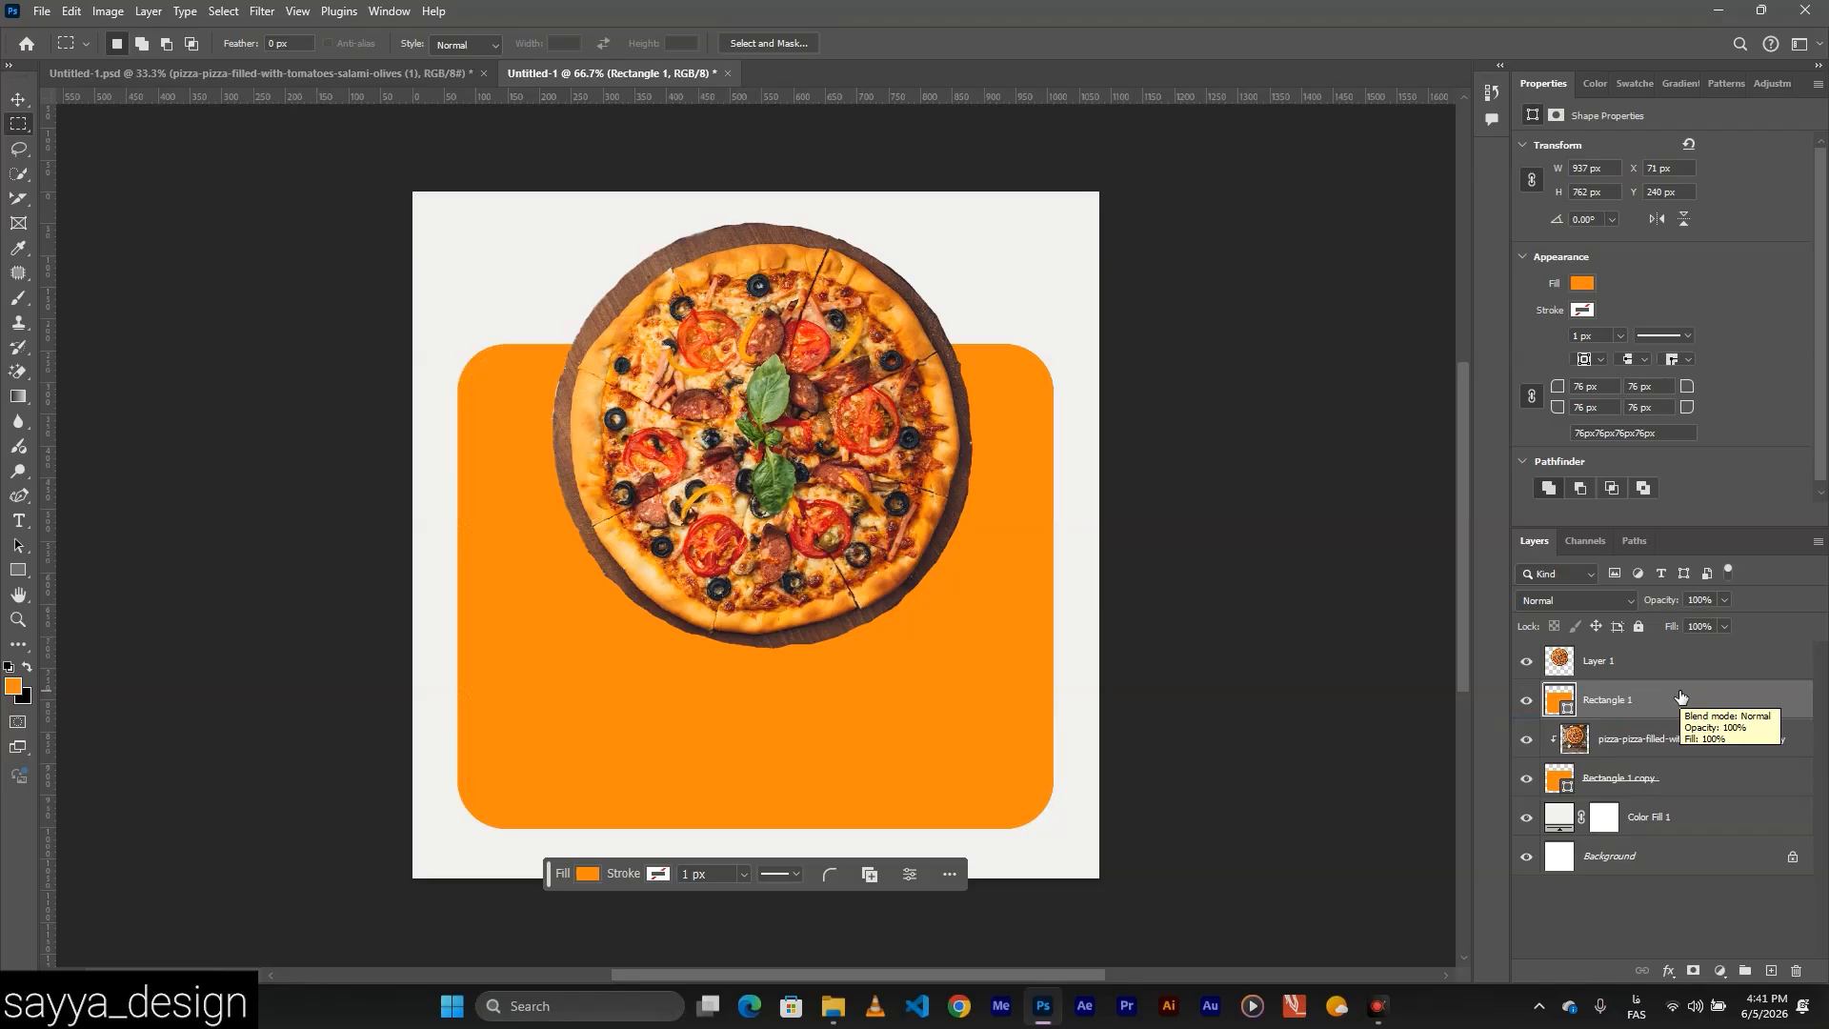
Shorten the upper orange rectangle from its top edge so that it starts behind the lower part of the pizza.
key(ctrl+t)
drag(766, 347, 751, 562)
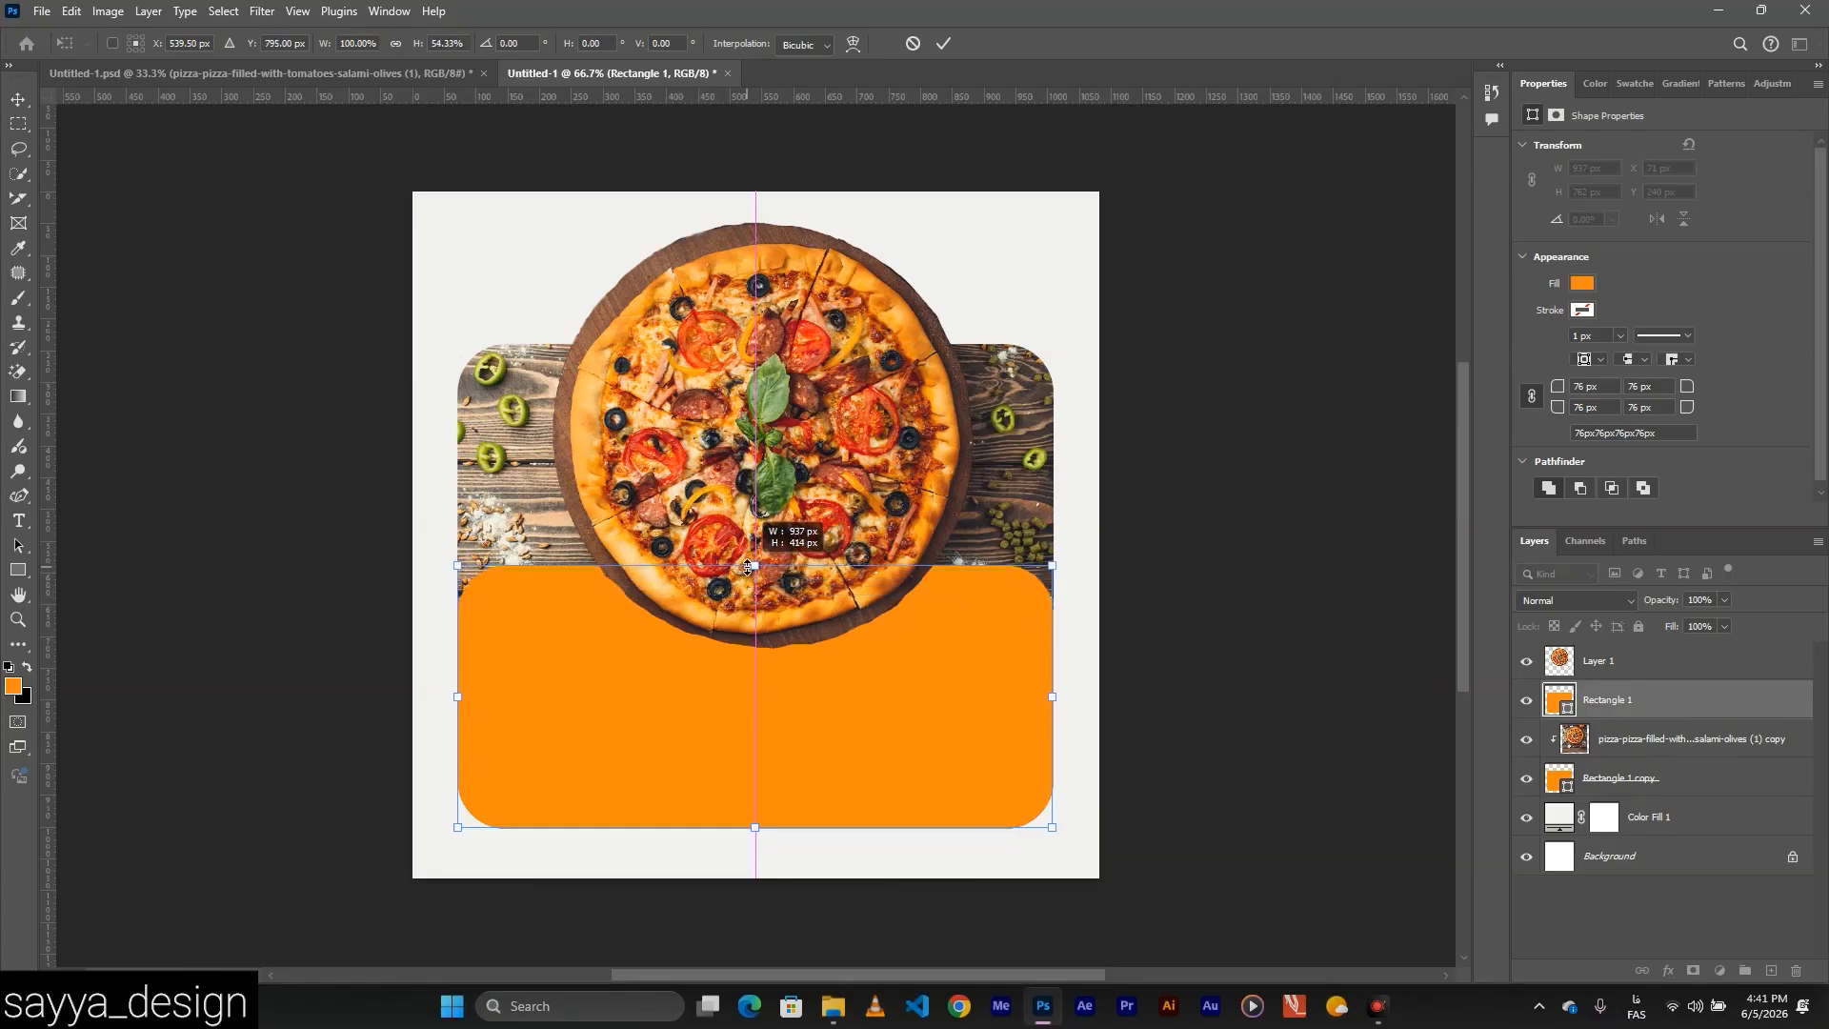
key(Return)
Duplicate the merged pizza photo layer and move the copy directly above the short orange rectangle.
click(1628, 748)
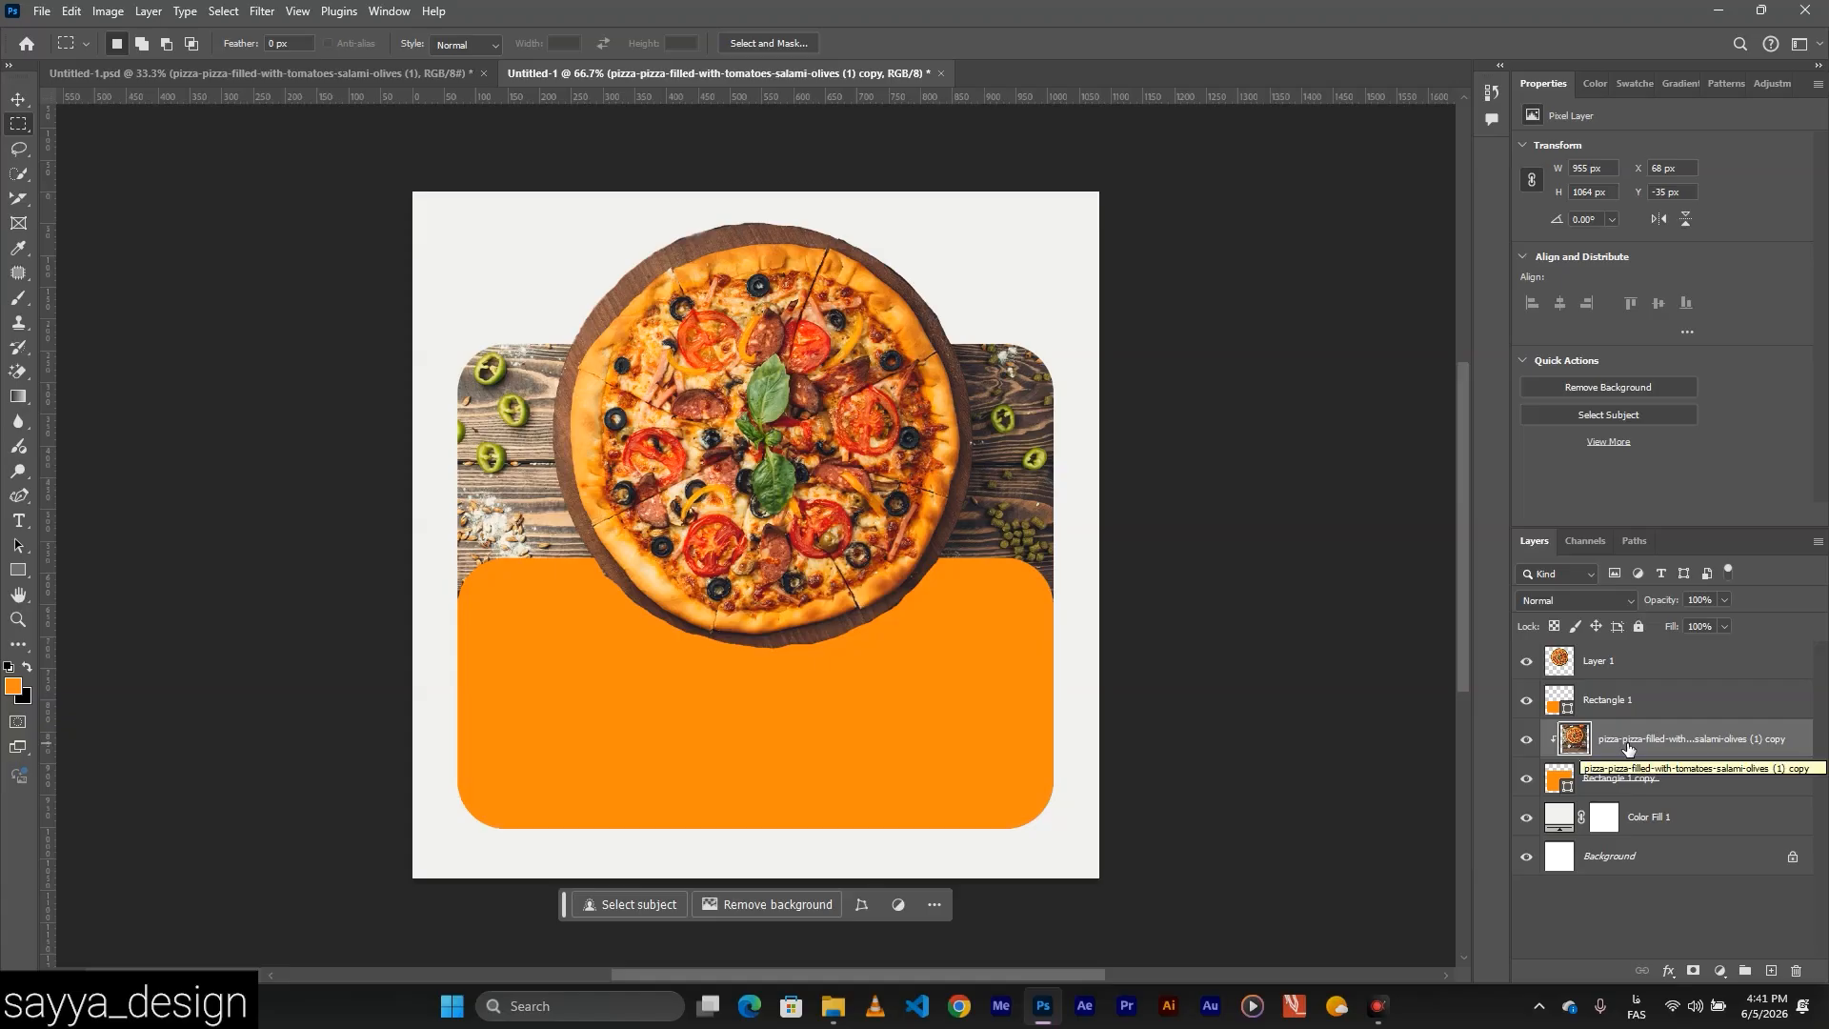
key(ctrl+j)
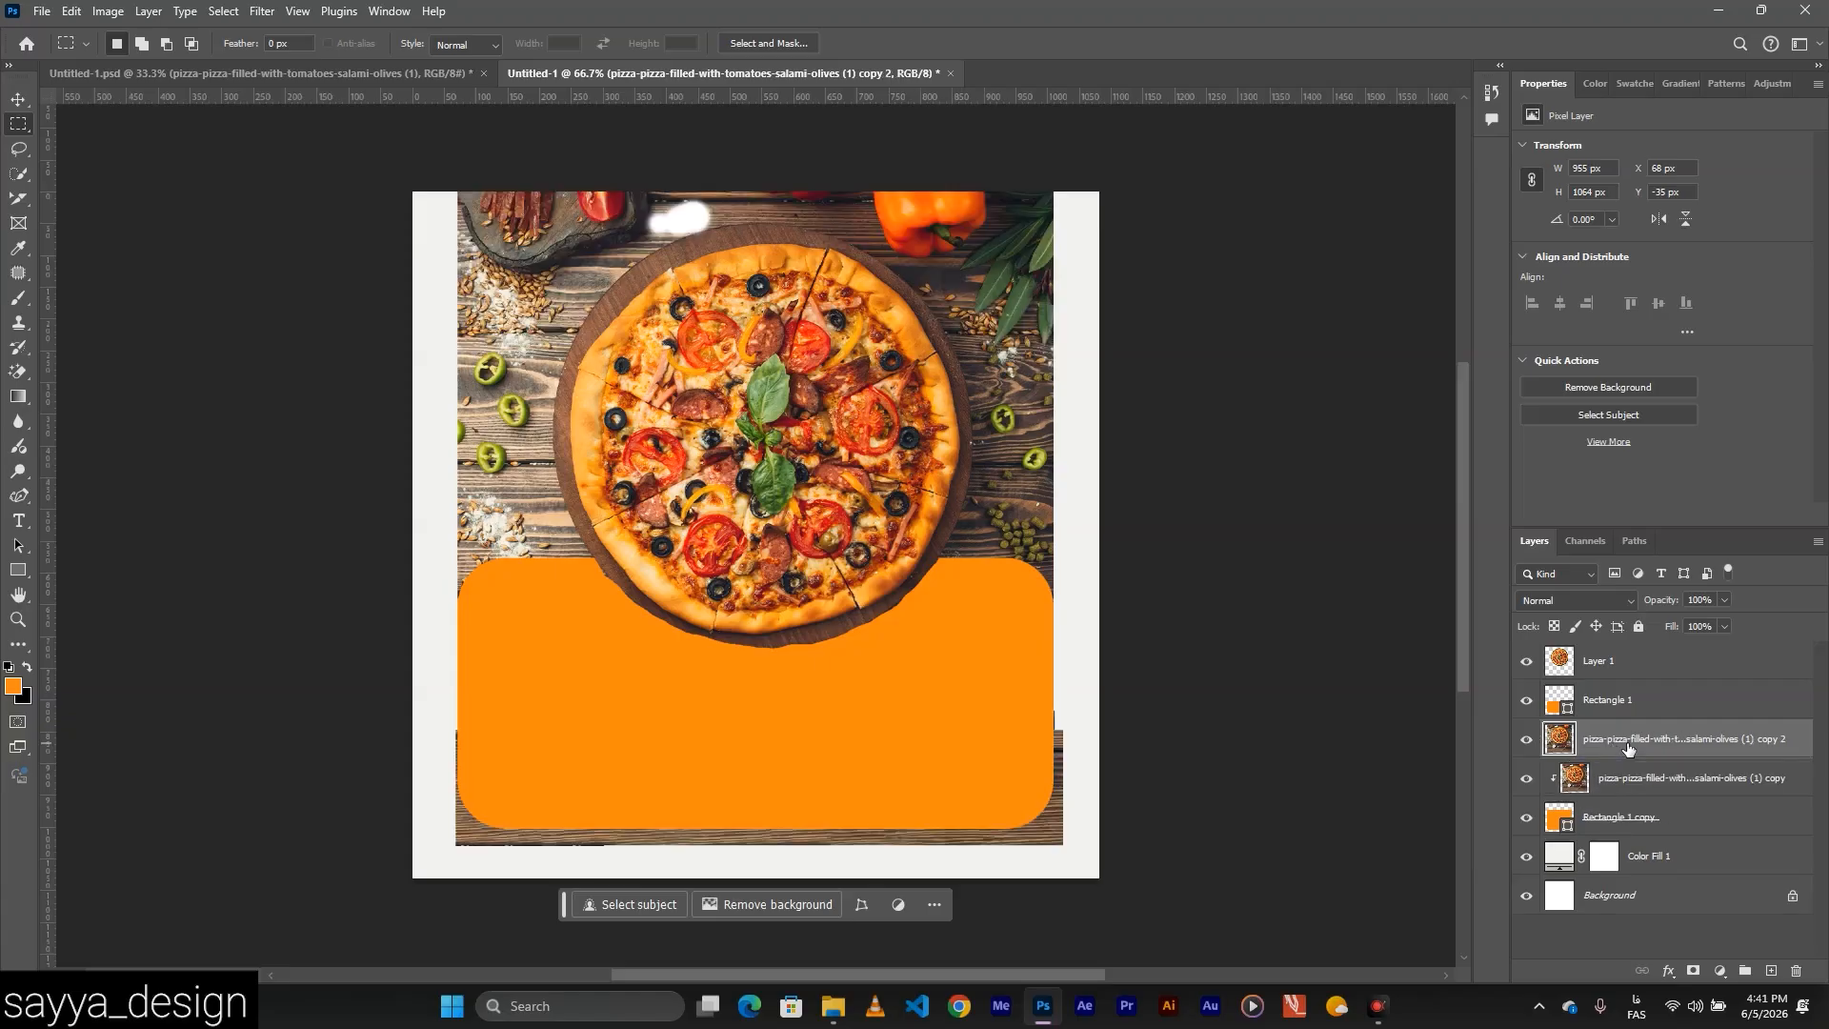
drag(1628, 748, 1647, 682)
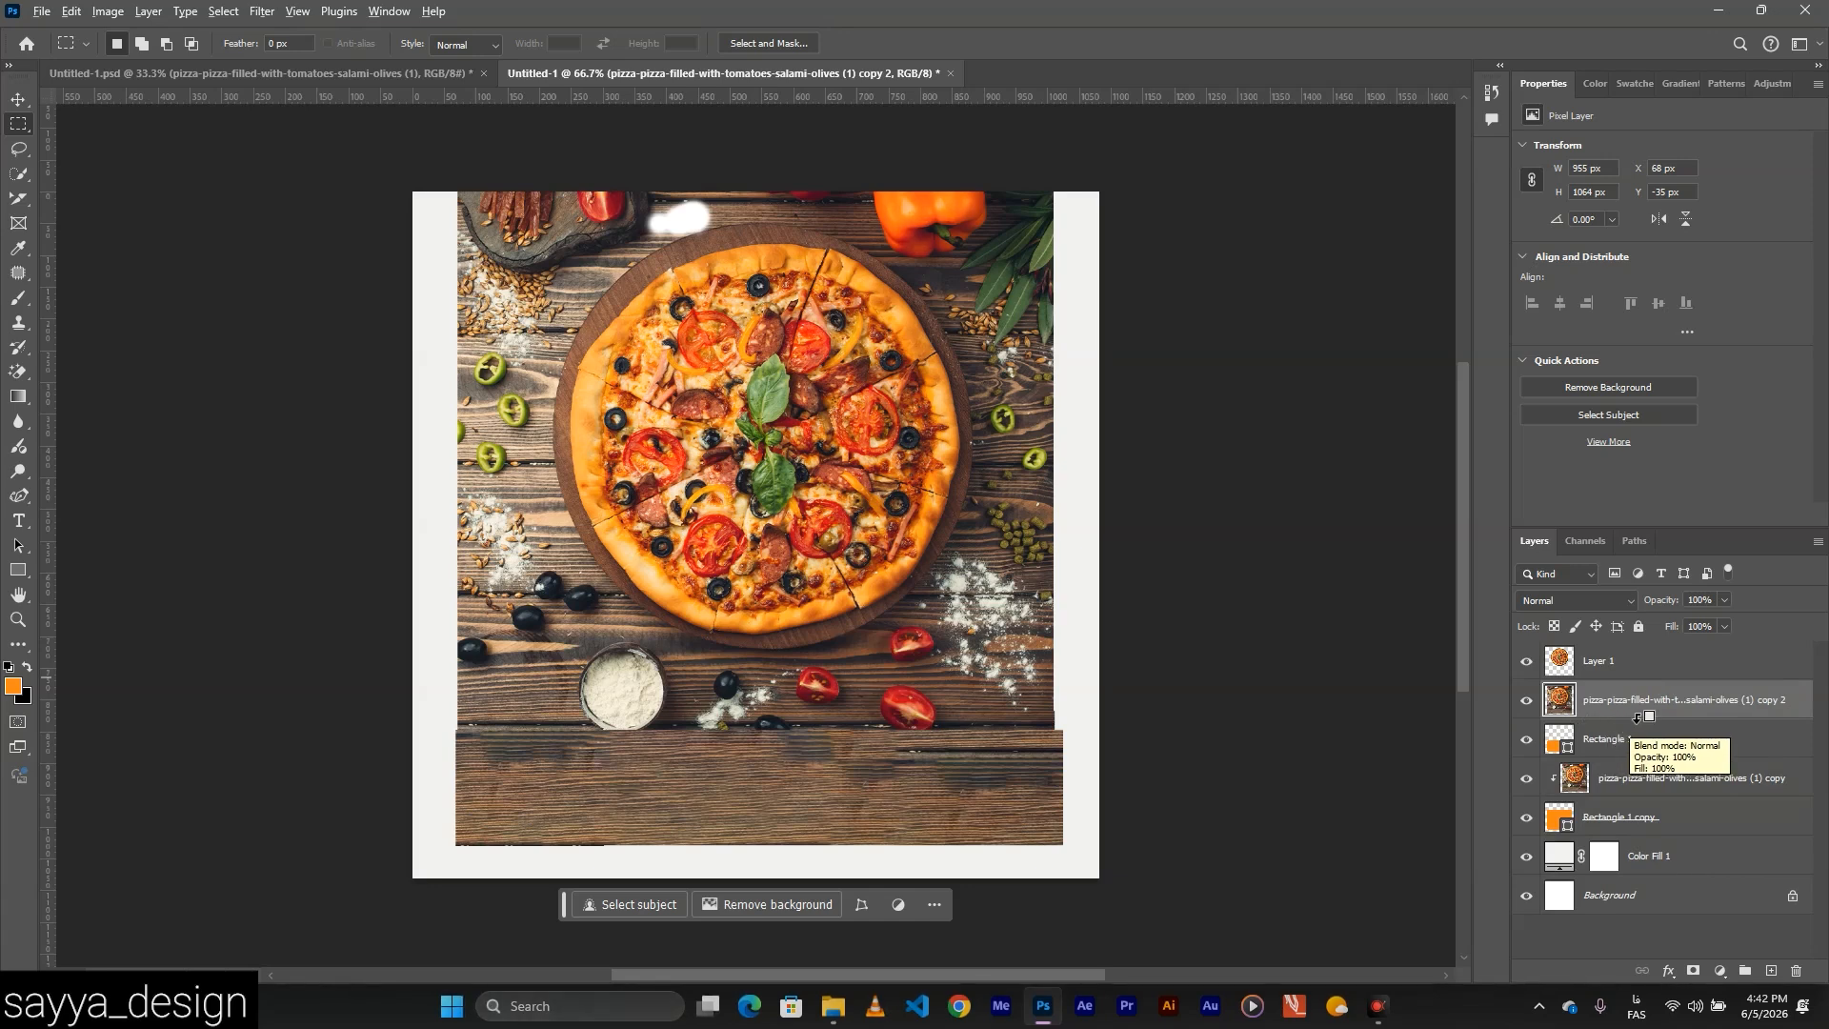
Clip the upper pizza photo copy to the short Rectangle 1 shape and soften it with a light Gaussian Blur.
drag(1649, 735, 1651, 717)
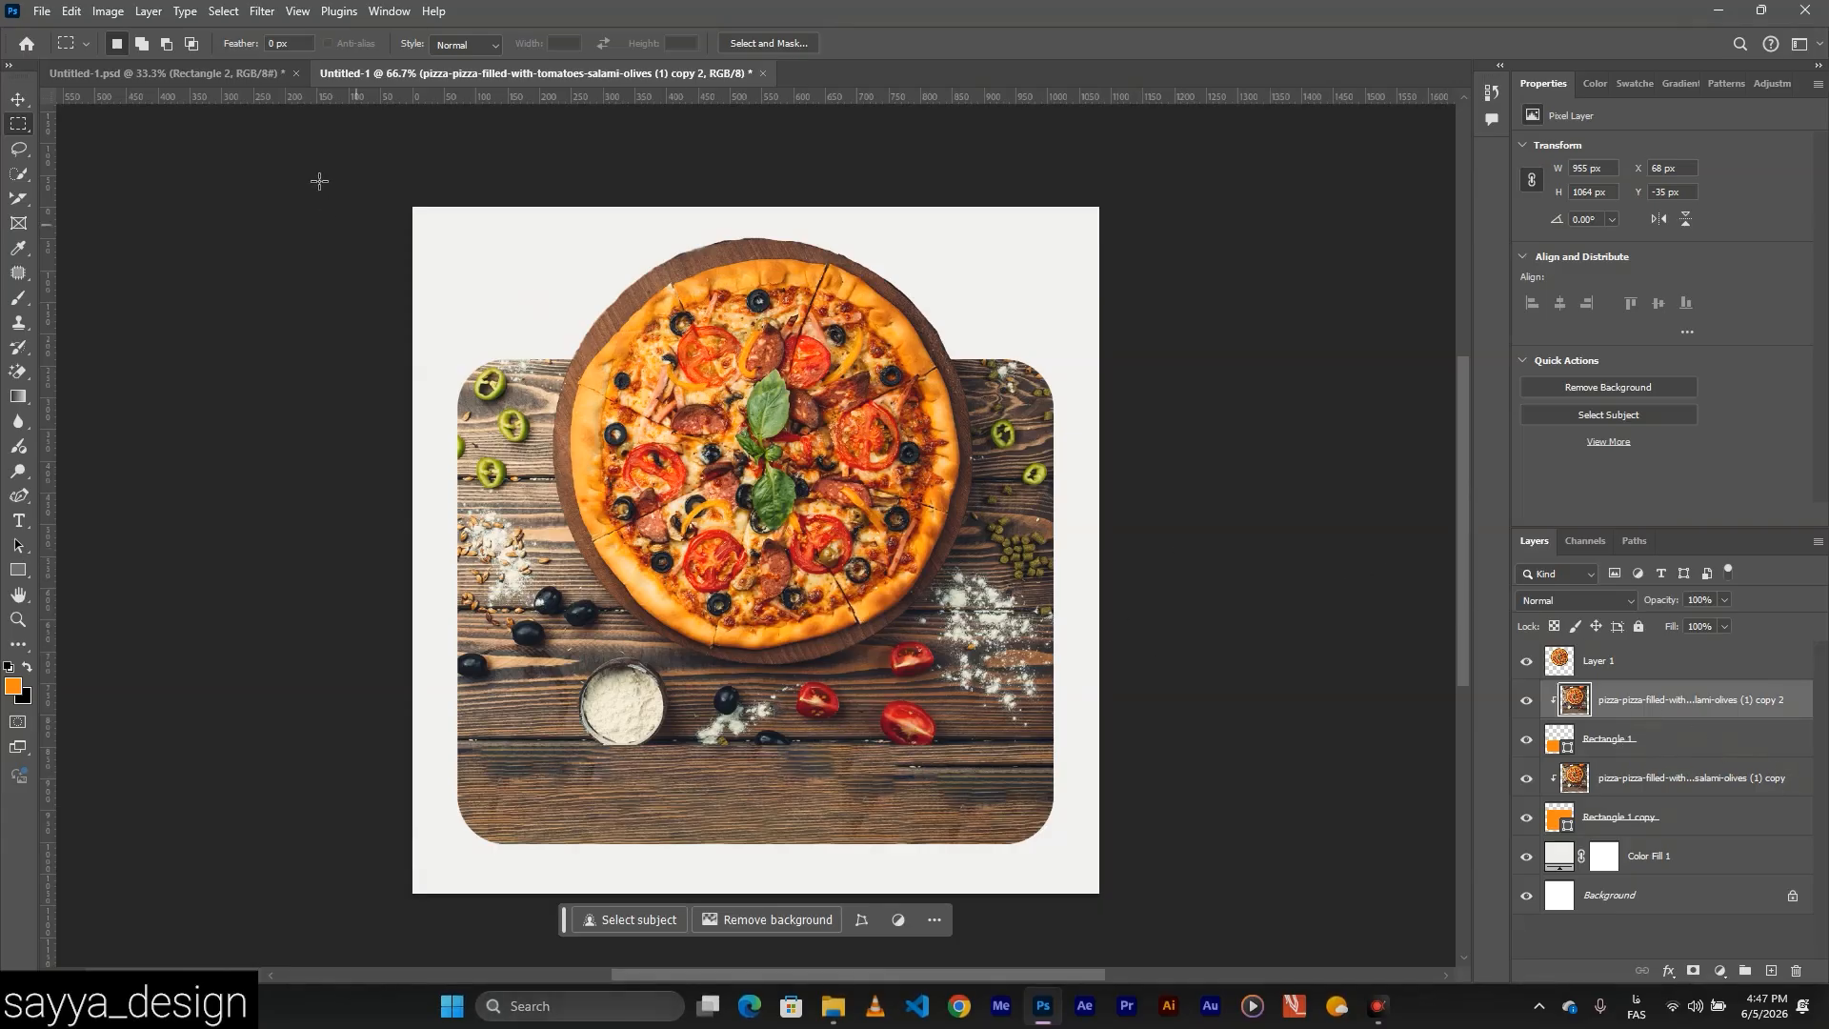
click(263, 13)
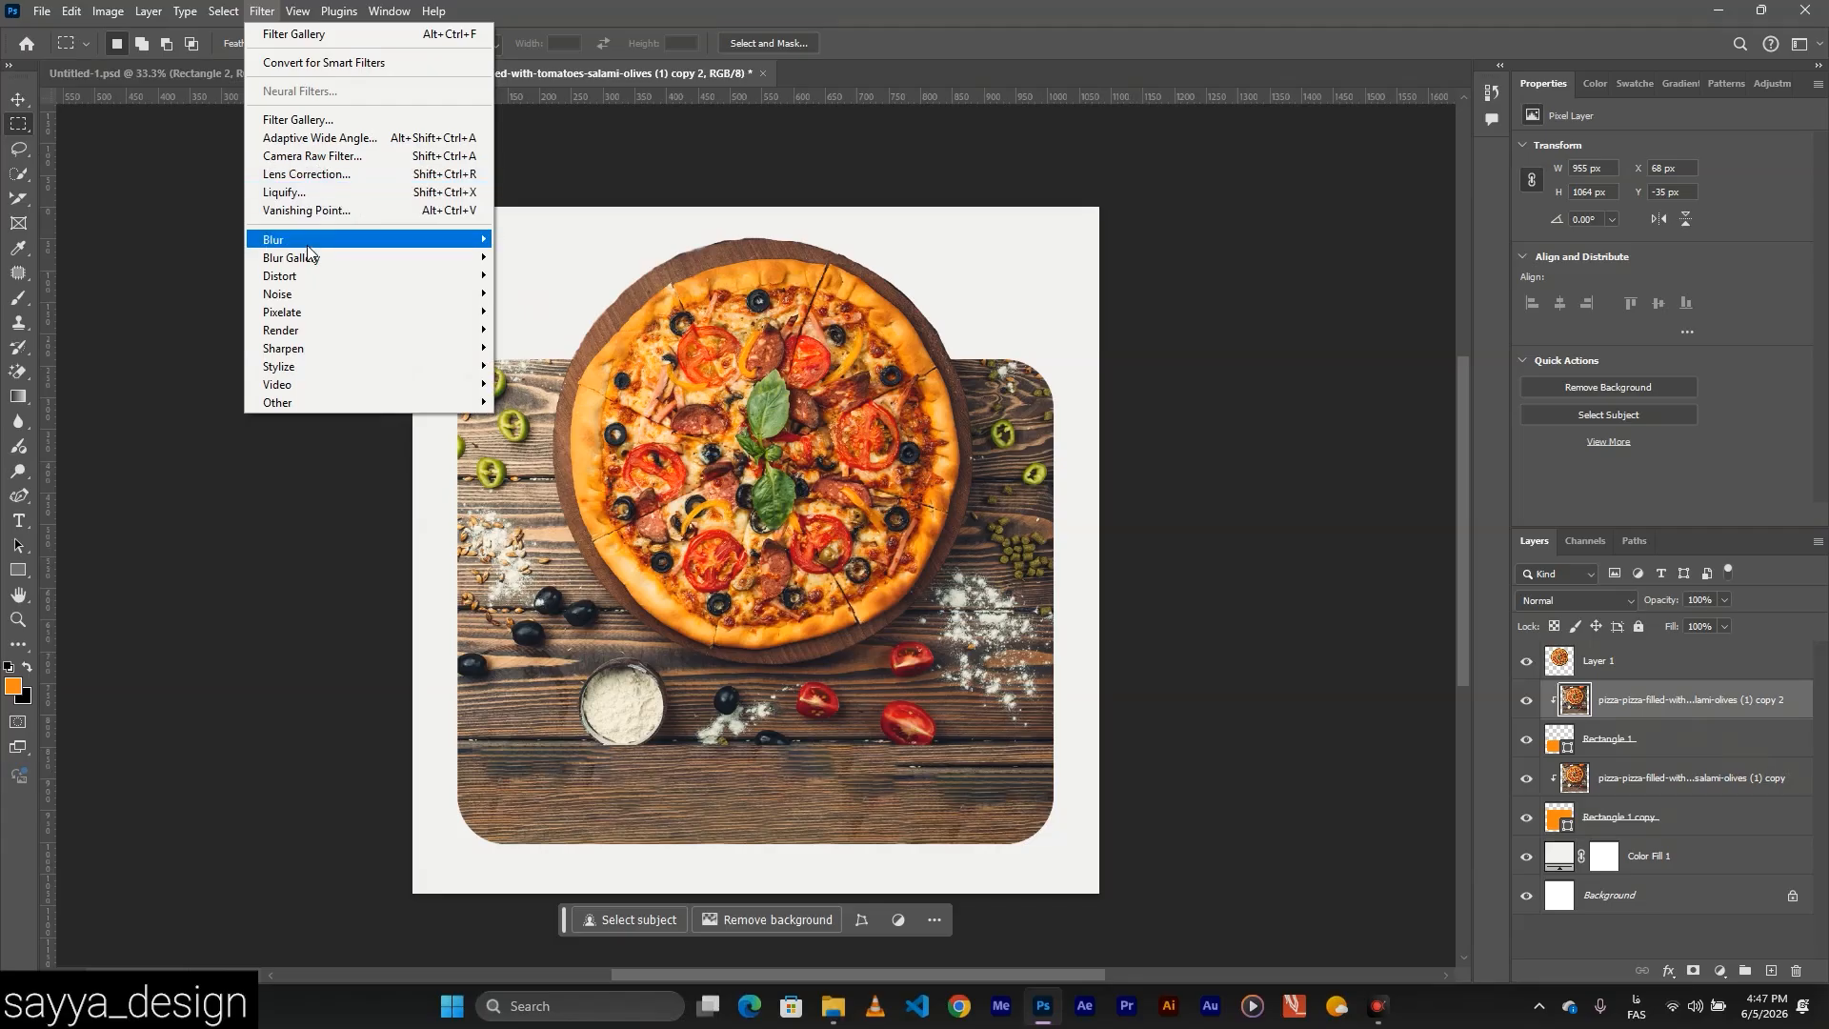
mouse_move(458, 239)
click(538, 312)
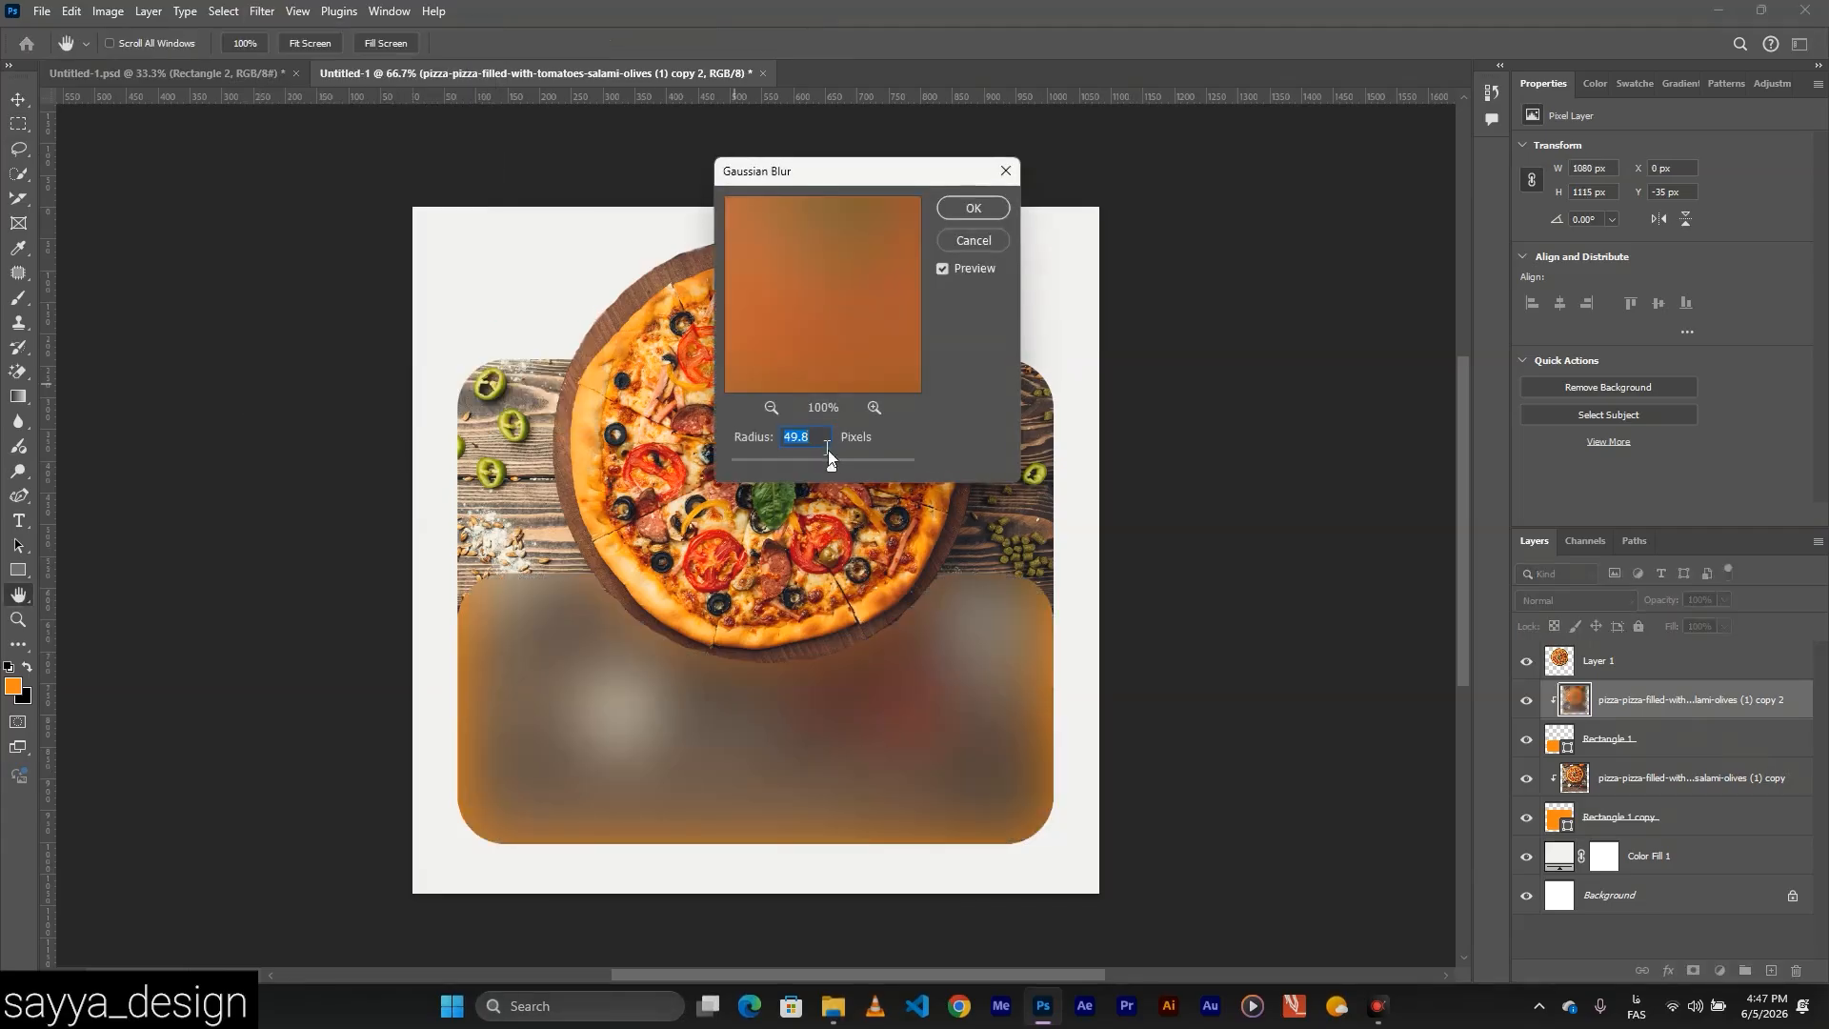
drag(816, 465, 765, 464)
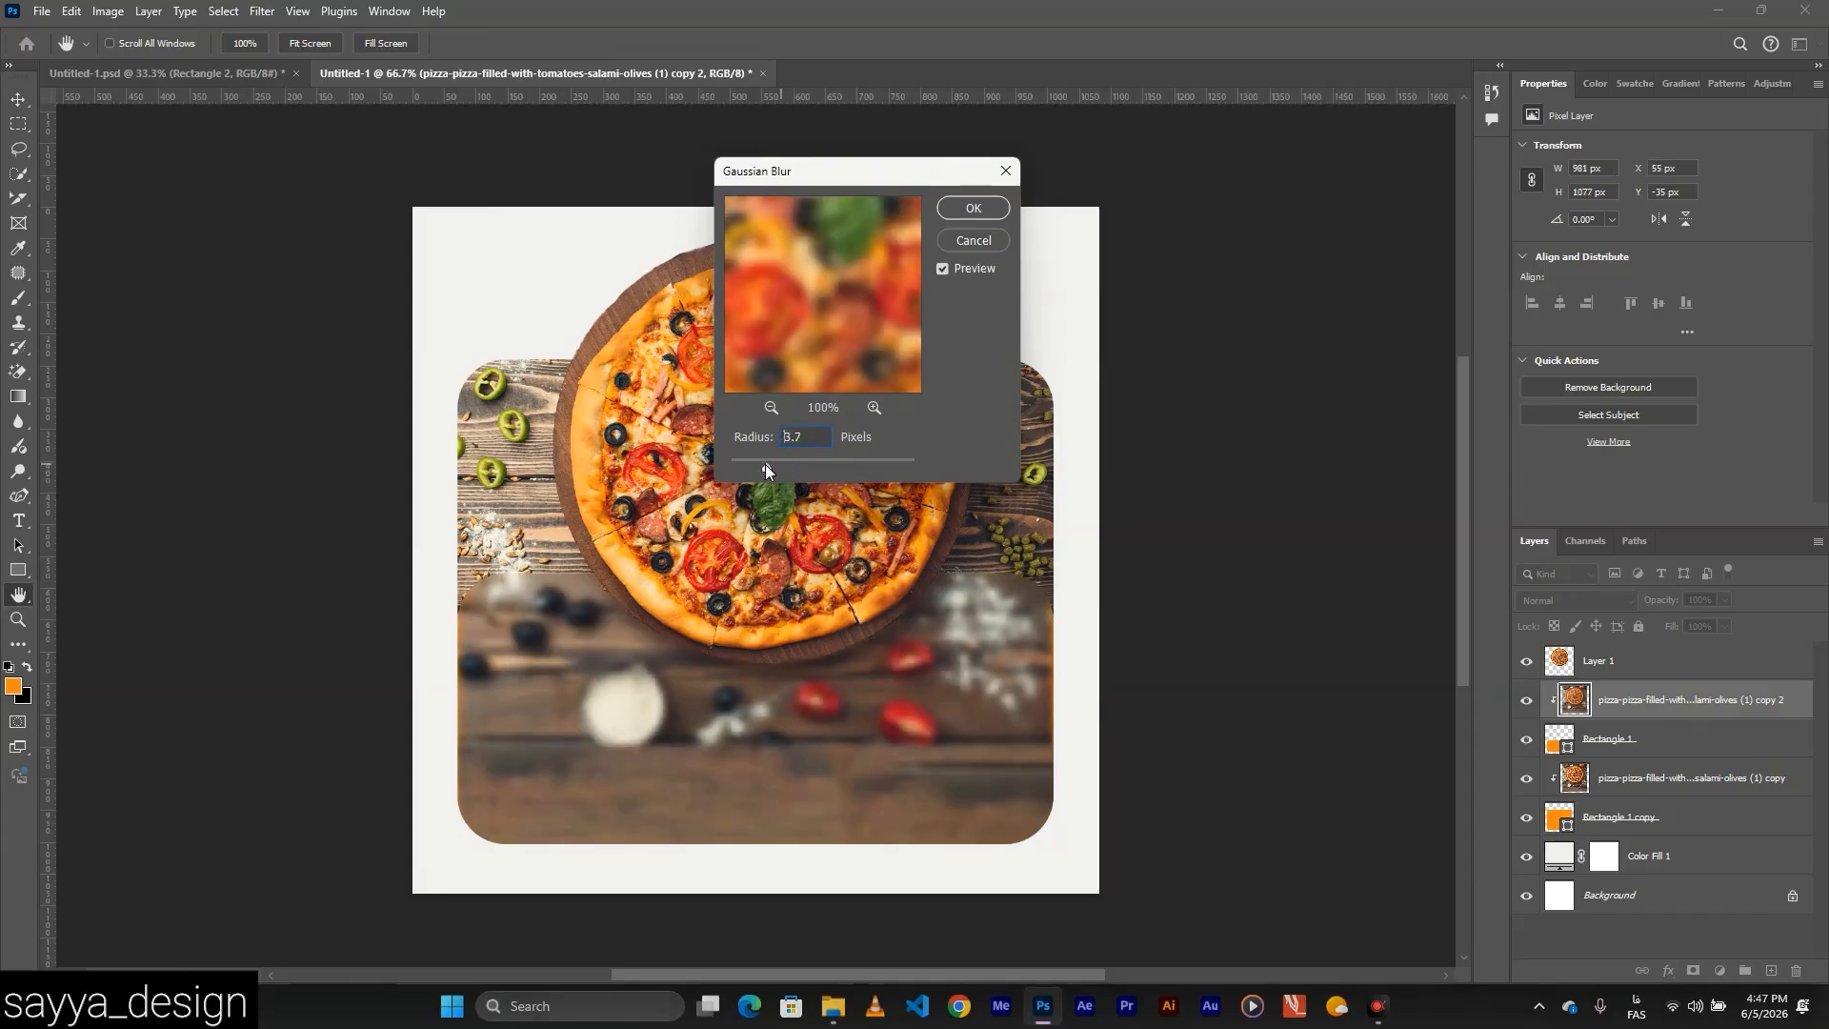
key(Return)
Widen the blurred photo copy slightly on both sides so it extends past the panel's edges.
key(ctrl+t)
drag(444, 527, 436, 527)
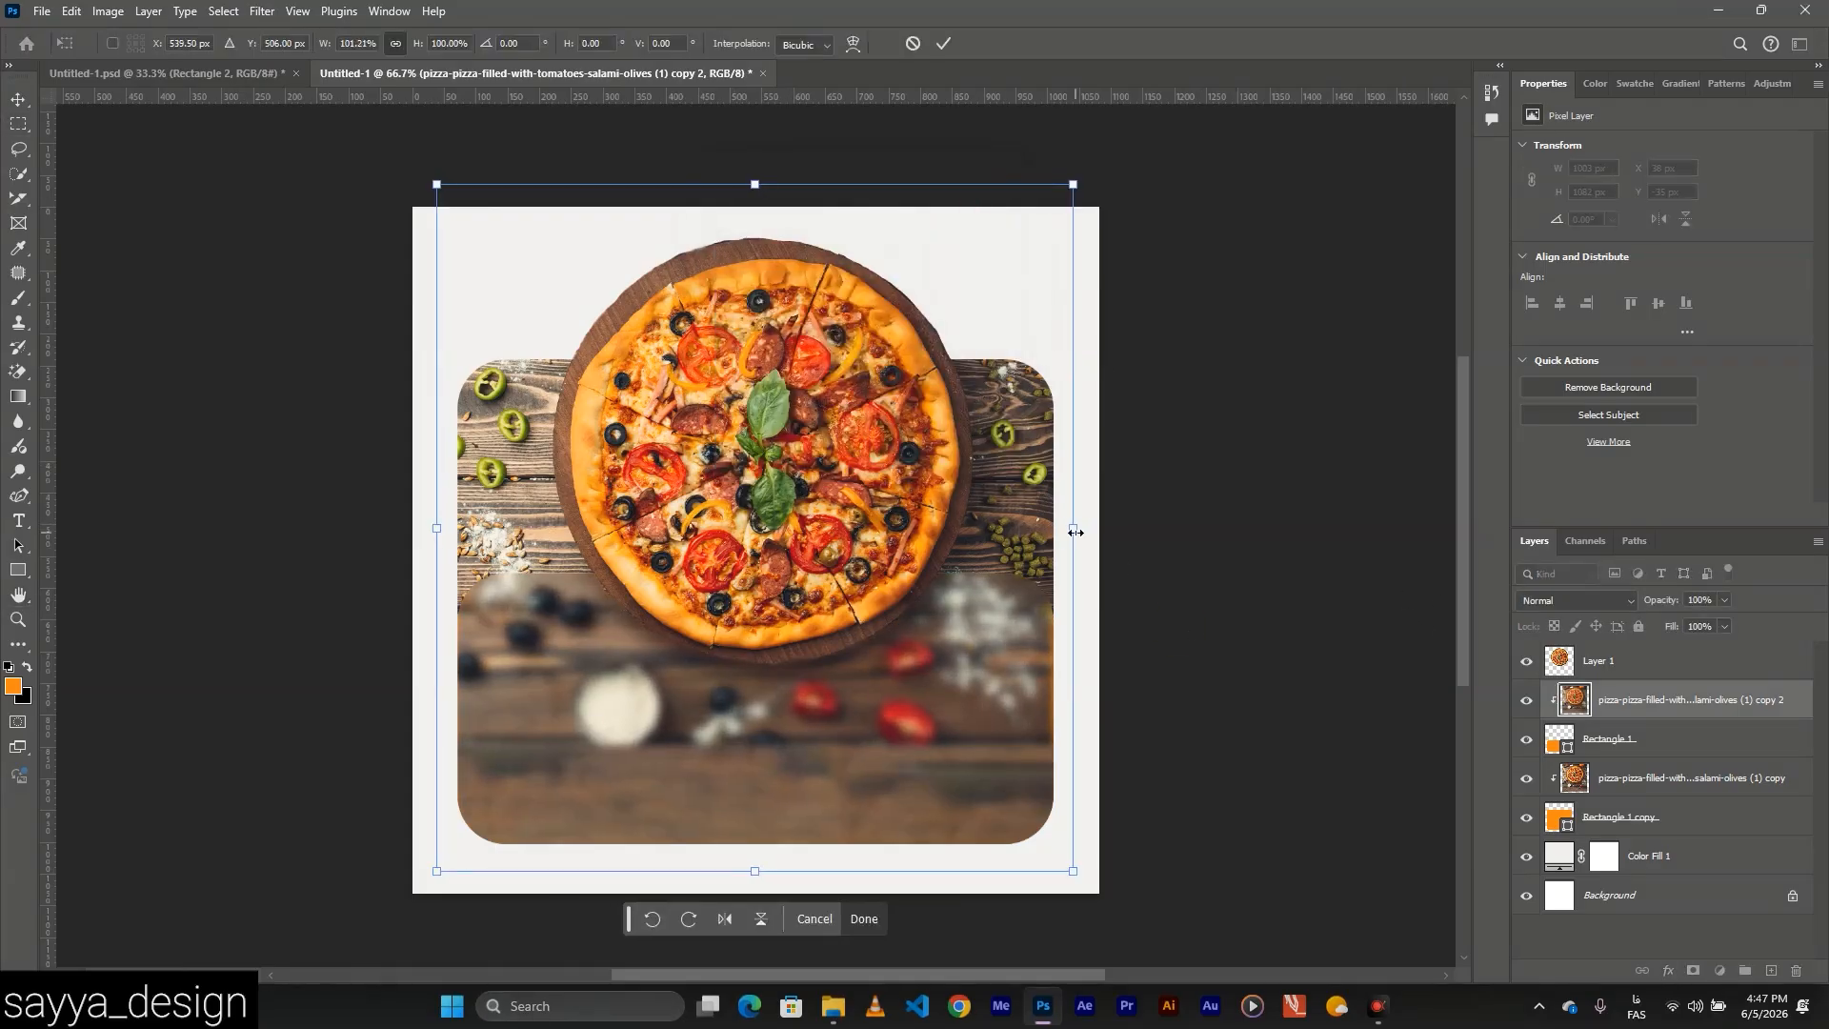
drag(1073, 530, 1079, 530)
key(Return)
Apply the Glass distort filter to the blurred copy with distortion 3, smoothness 3, Frosted texture and 85% scaling.
click(264, 11)
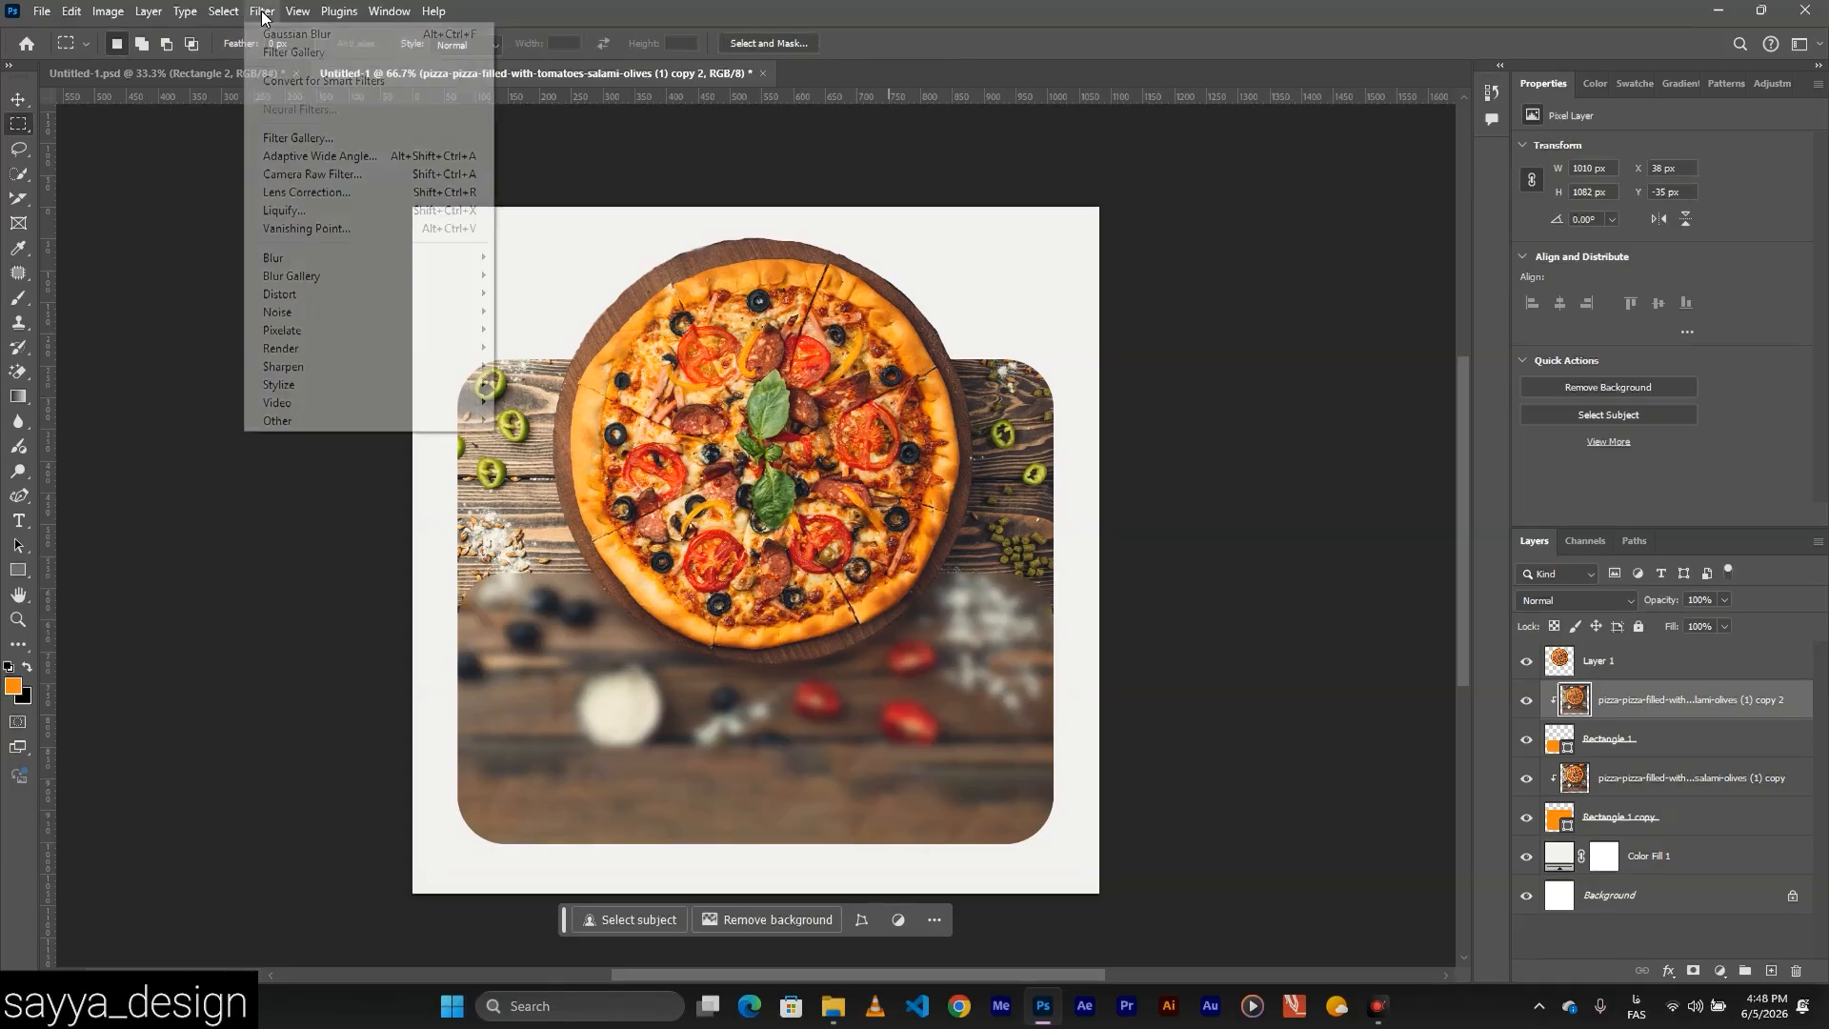
click(368, 143)
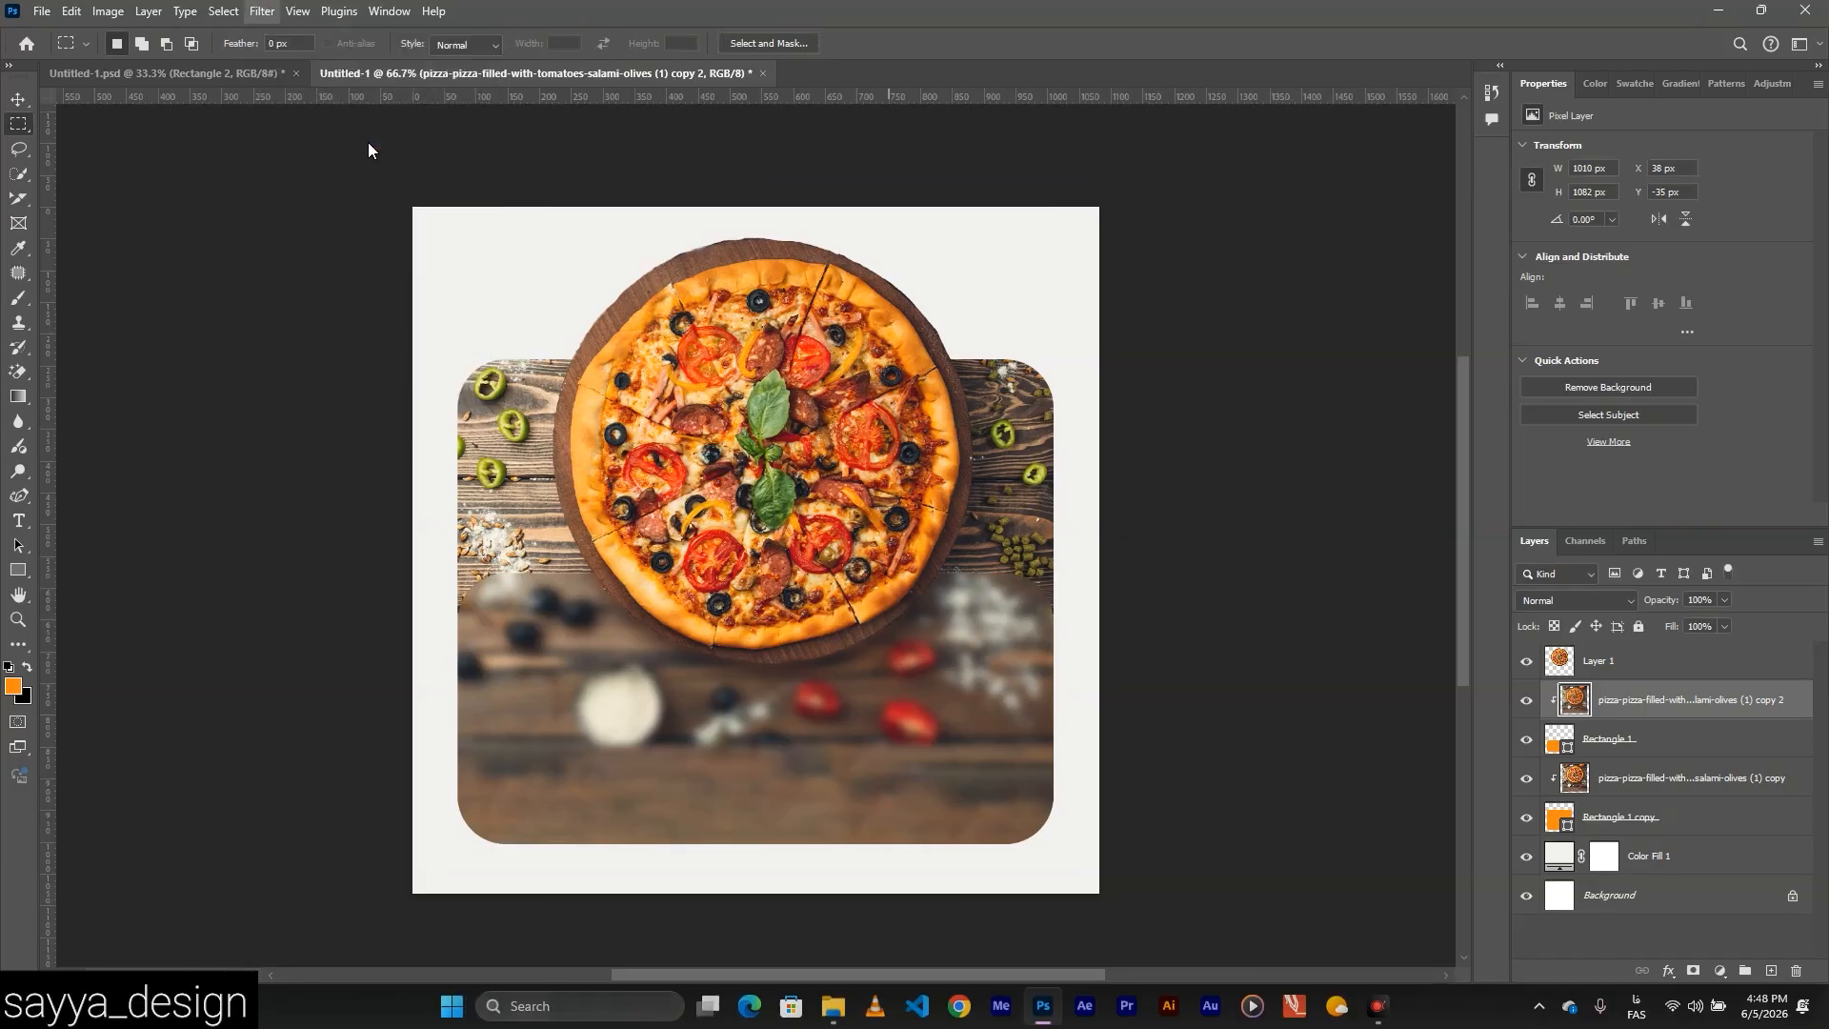
click(1420, 143)
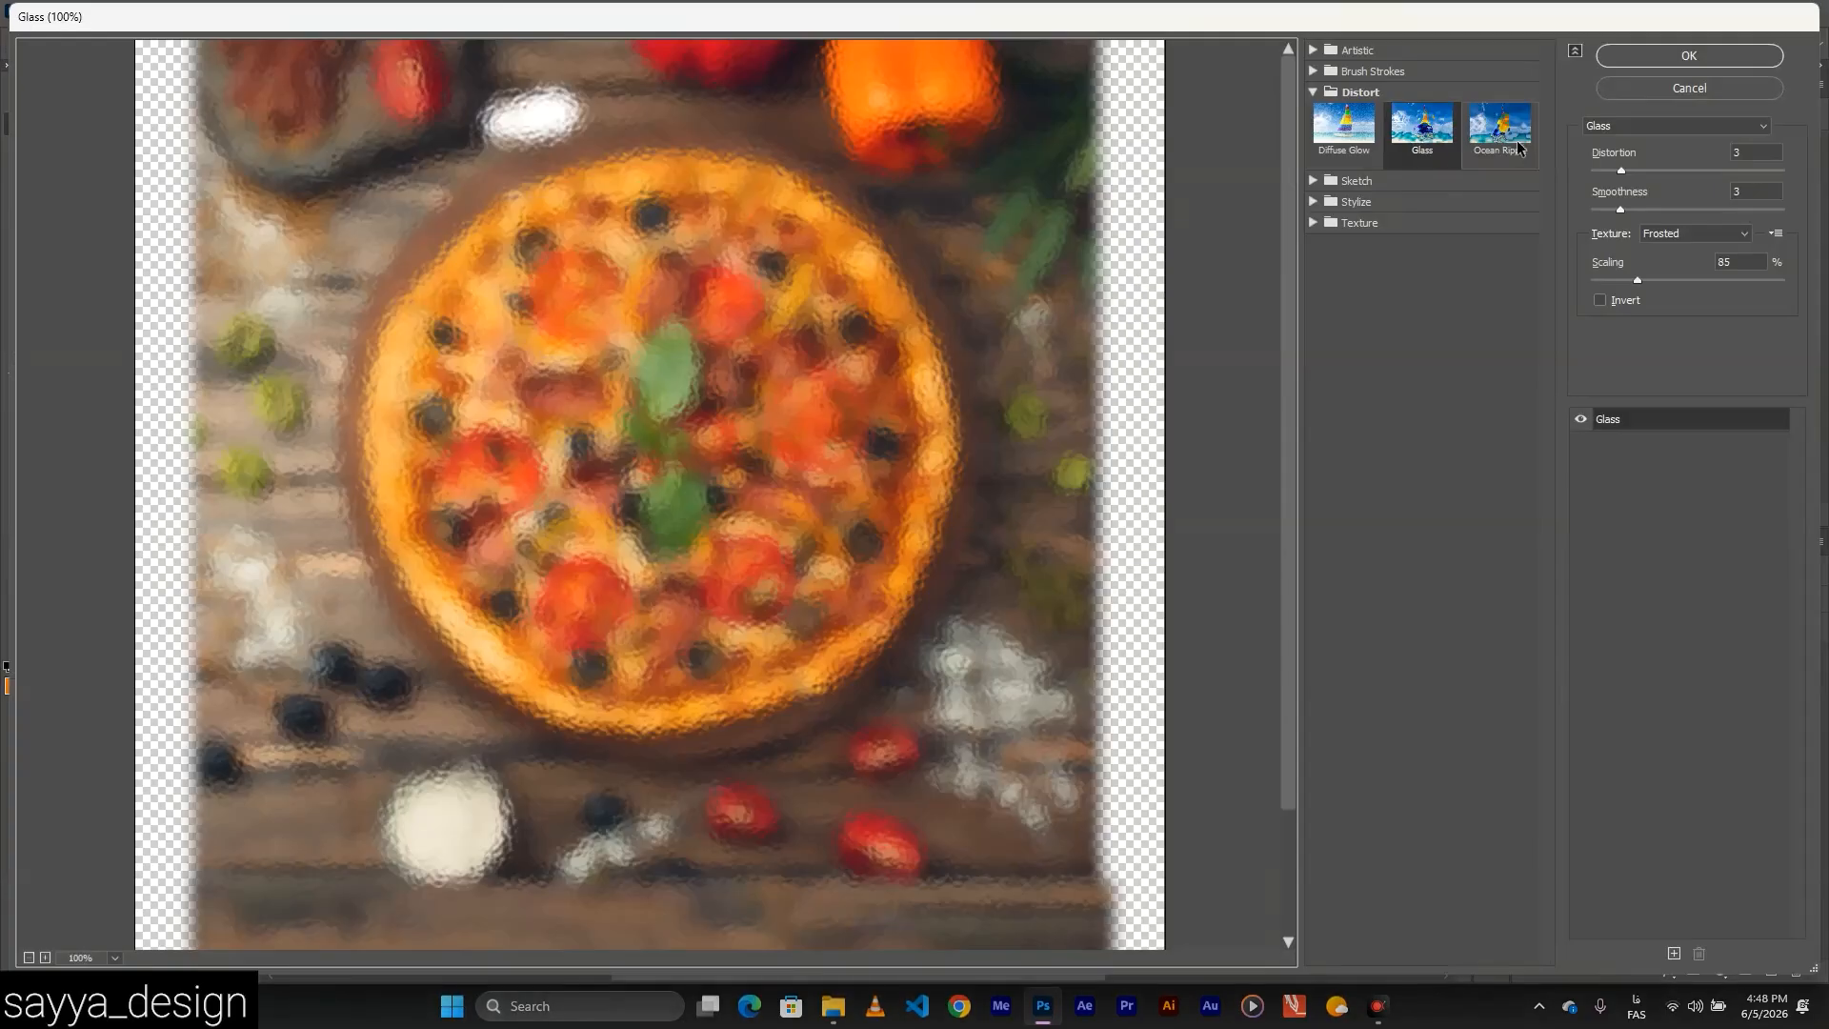
click(1633, 55)
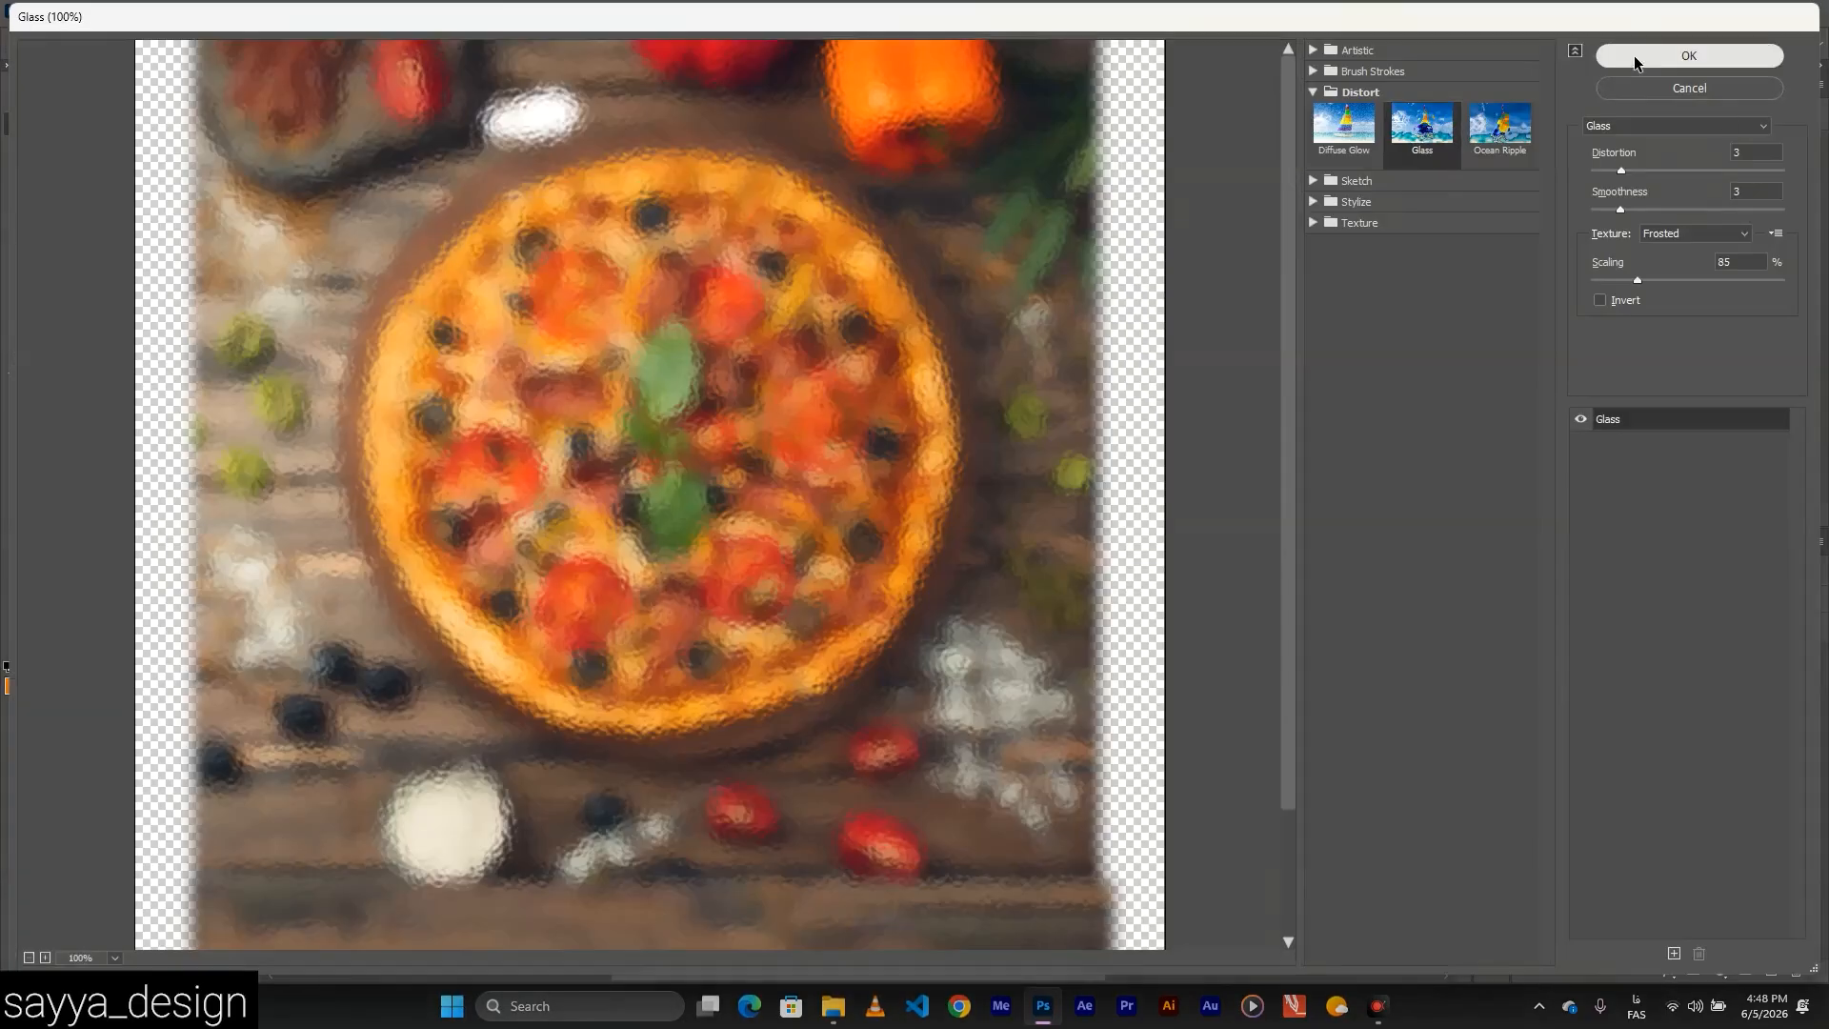
Enable a Gradient Overlay and a Drop Shadow in the layer style of the short Rectangle 1 panel.
click(1616, 747)
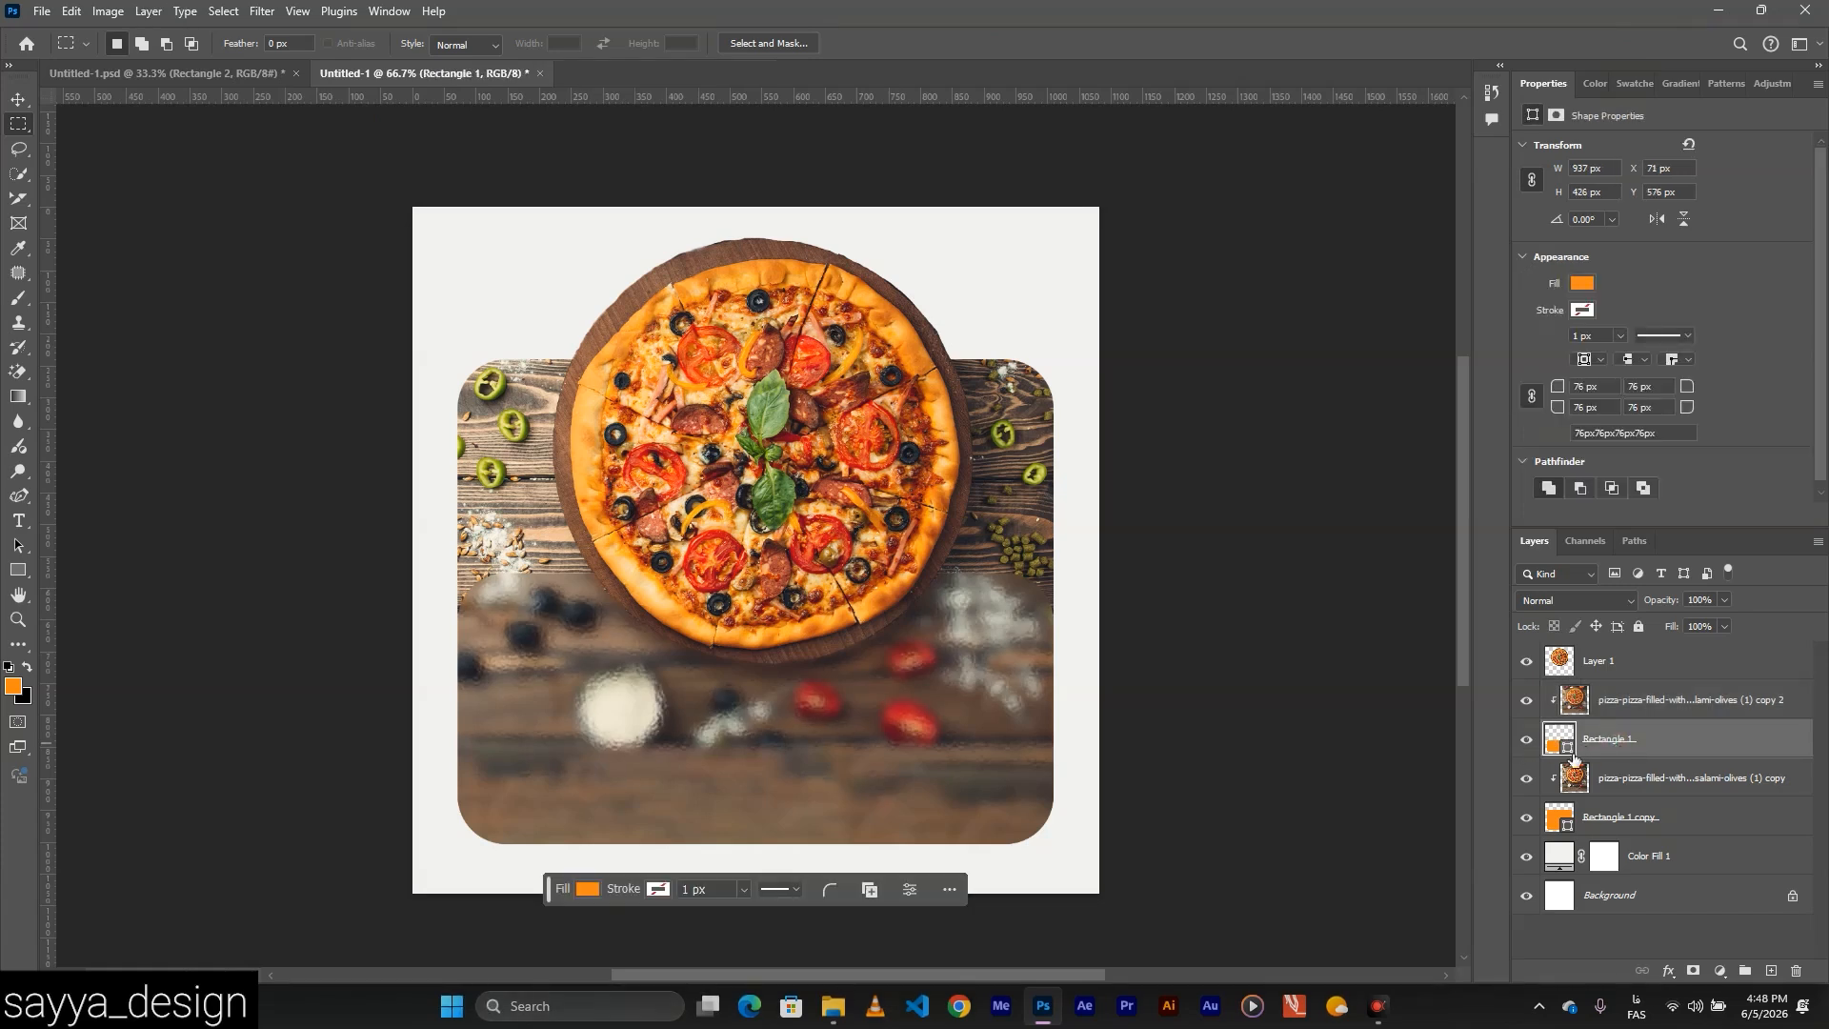
double_click(1800, 746)
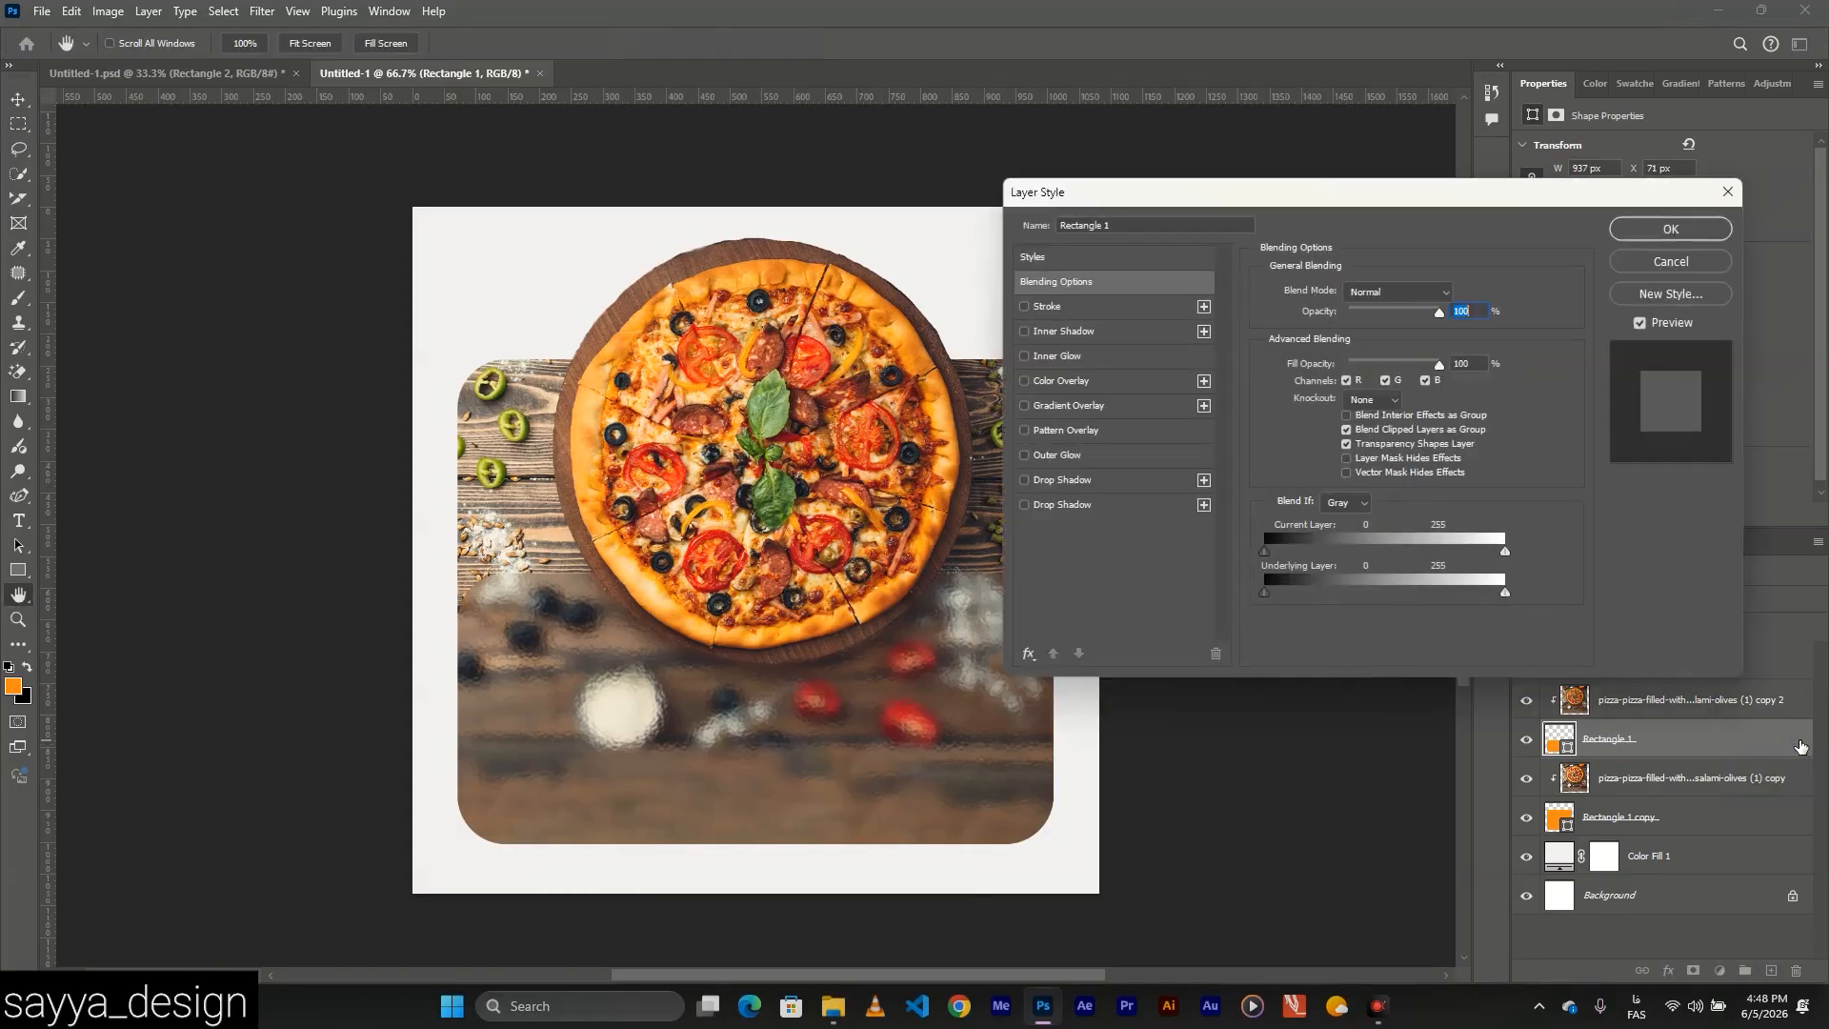
click(1024, 405)
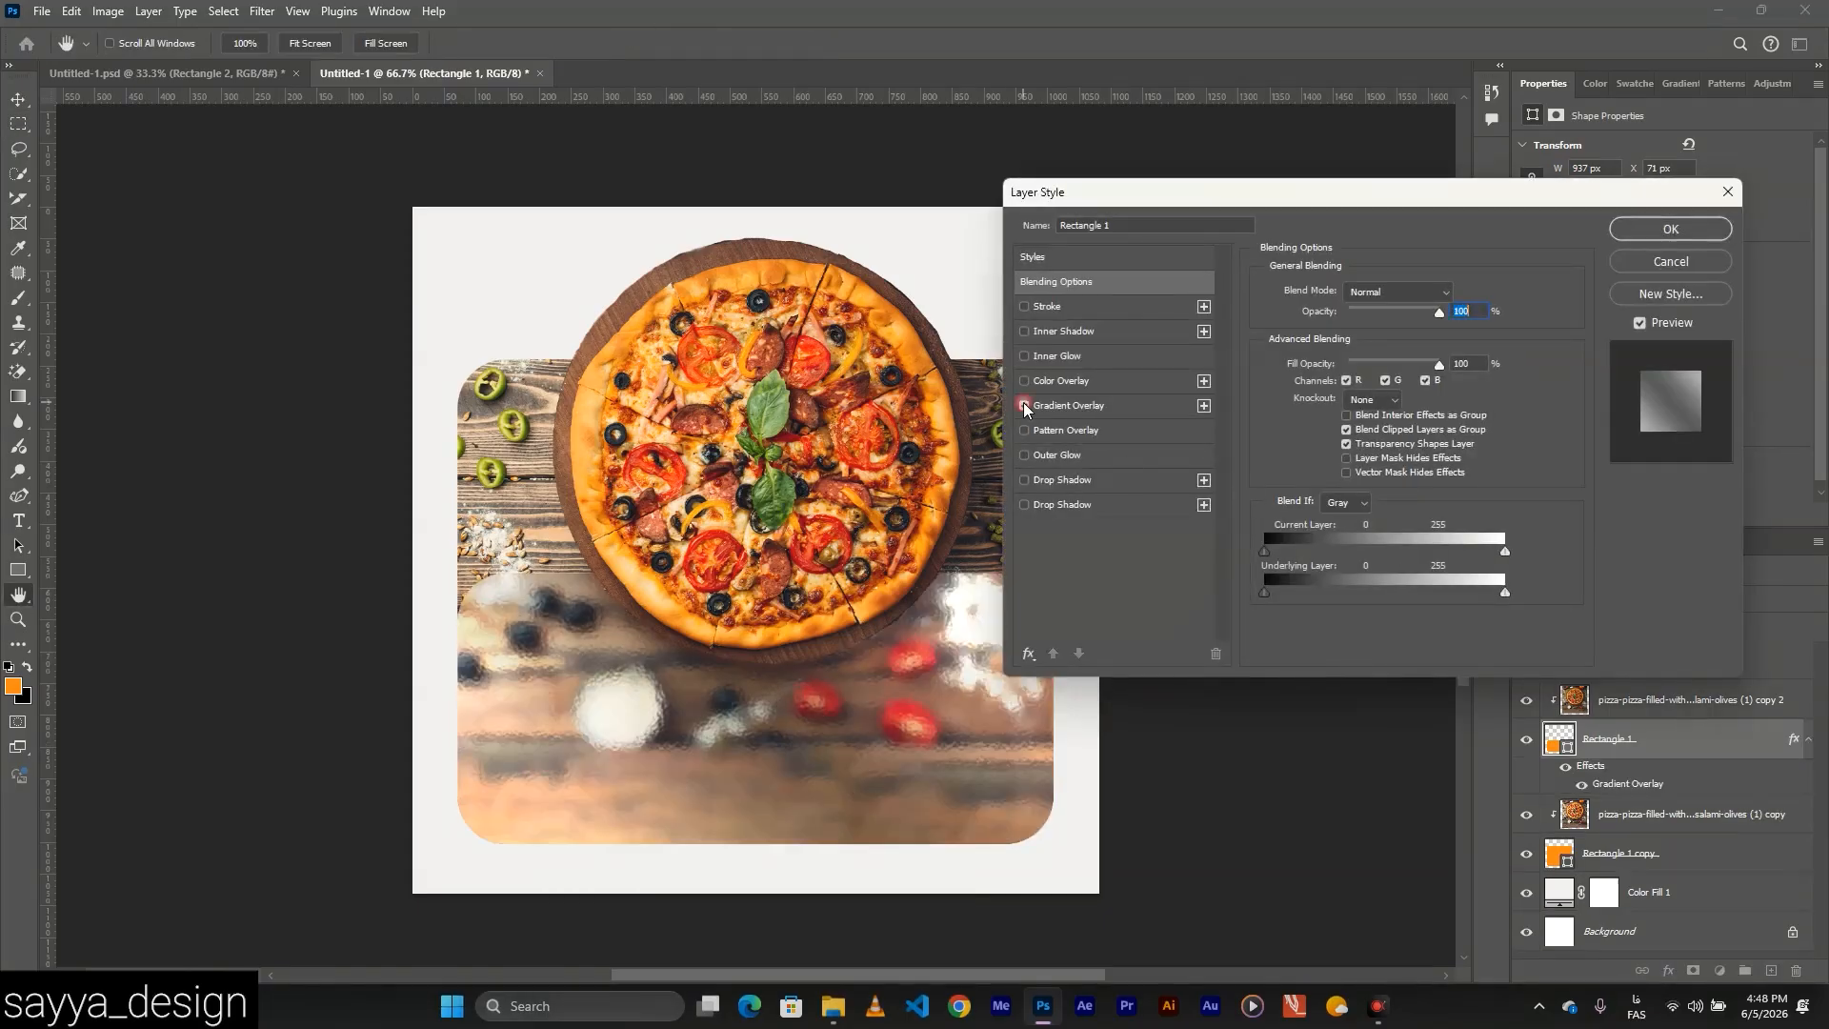
click(1025, 505)
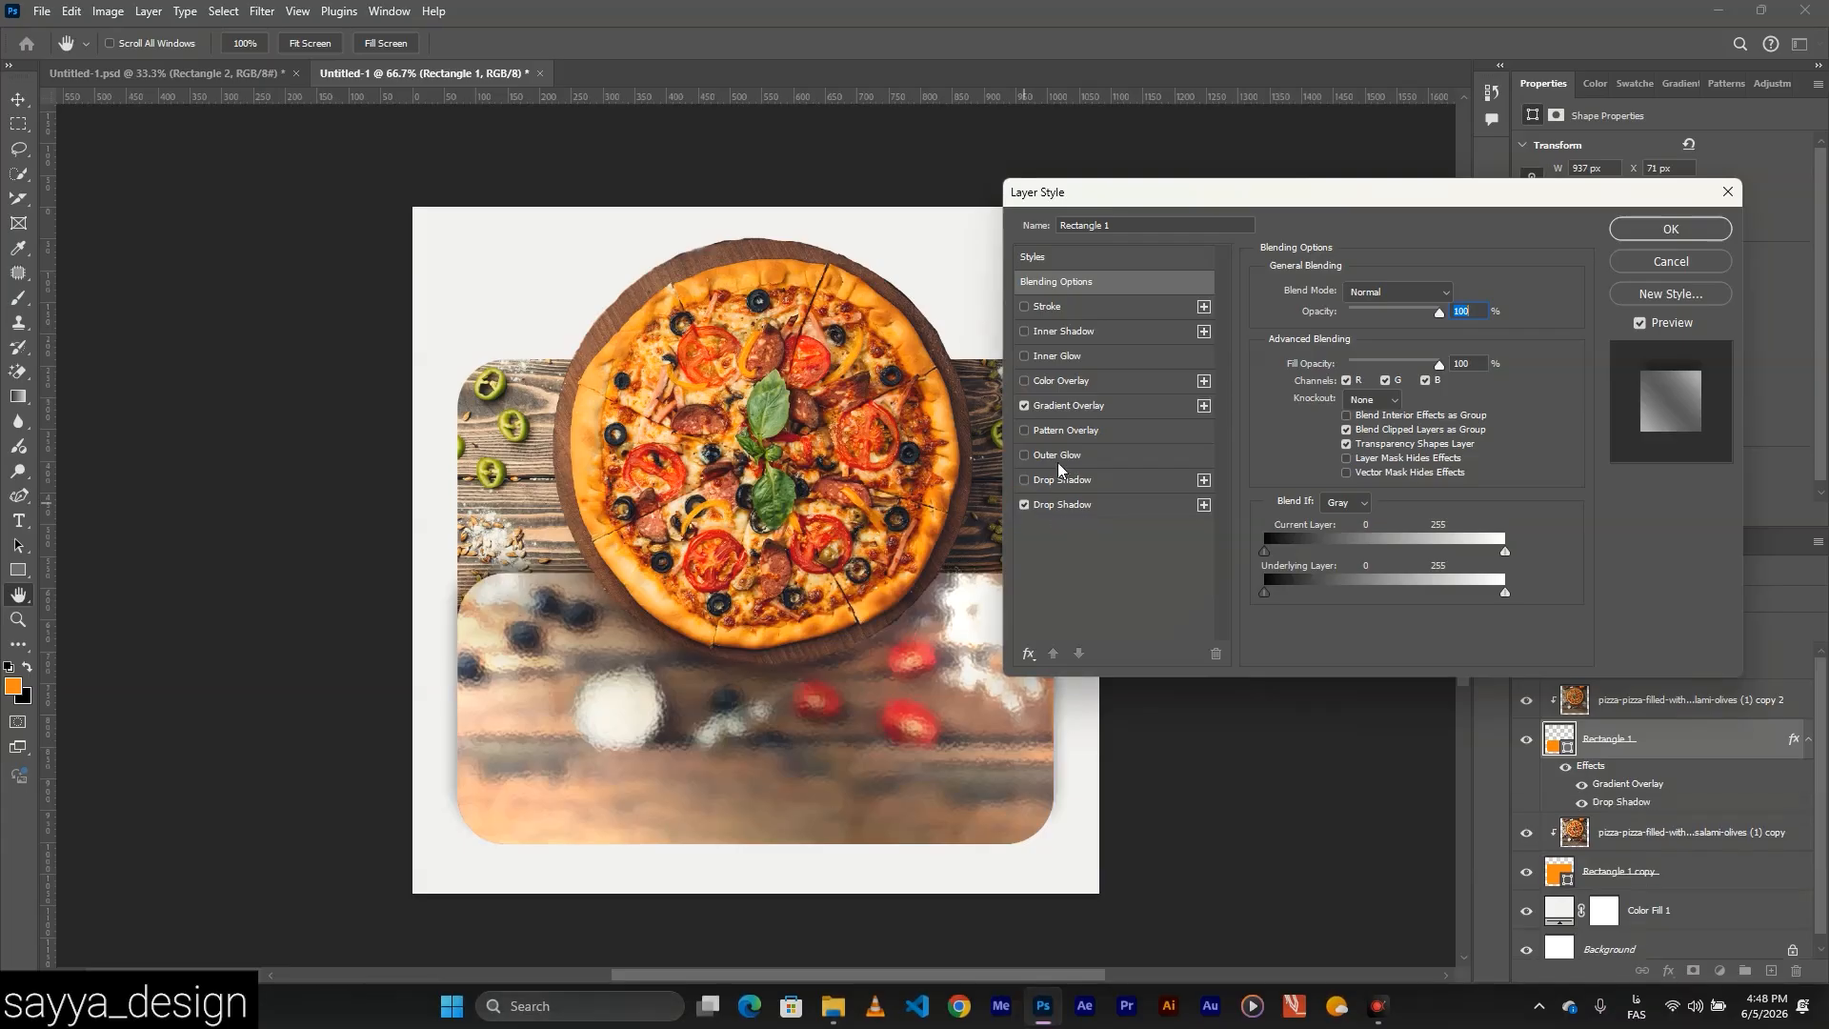
Check the panel's transparent-to-white gradient stops, reduce the Gradient Overlay opacity slightly, and apply the layer style.
click(1076, 406)
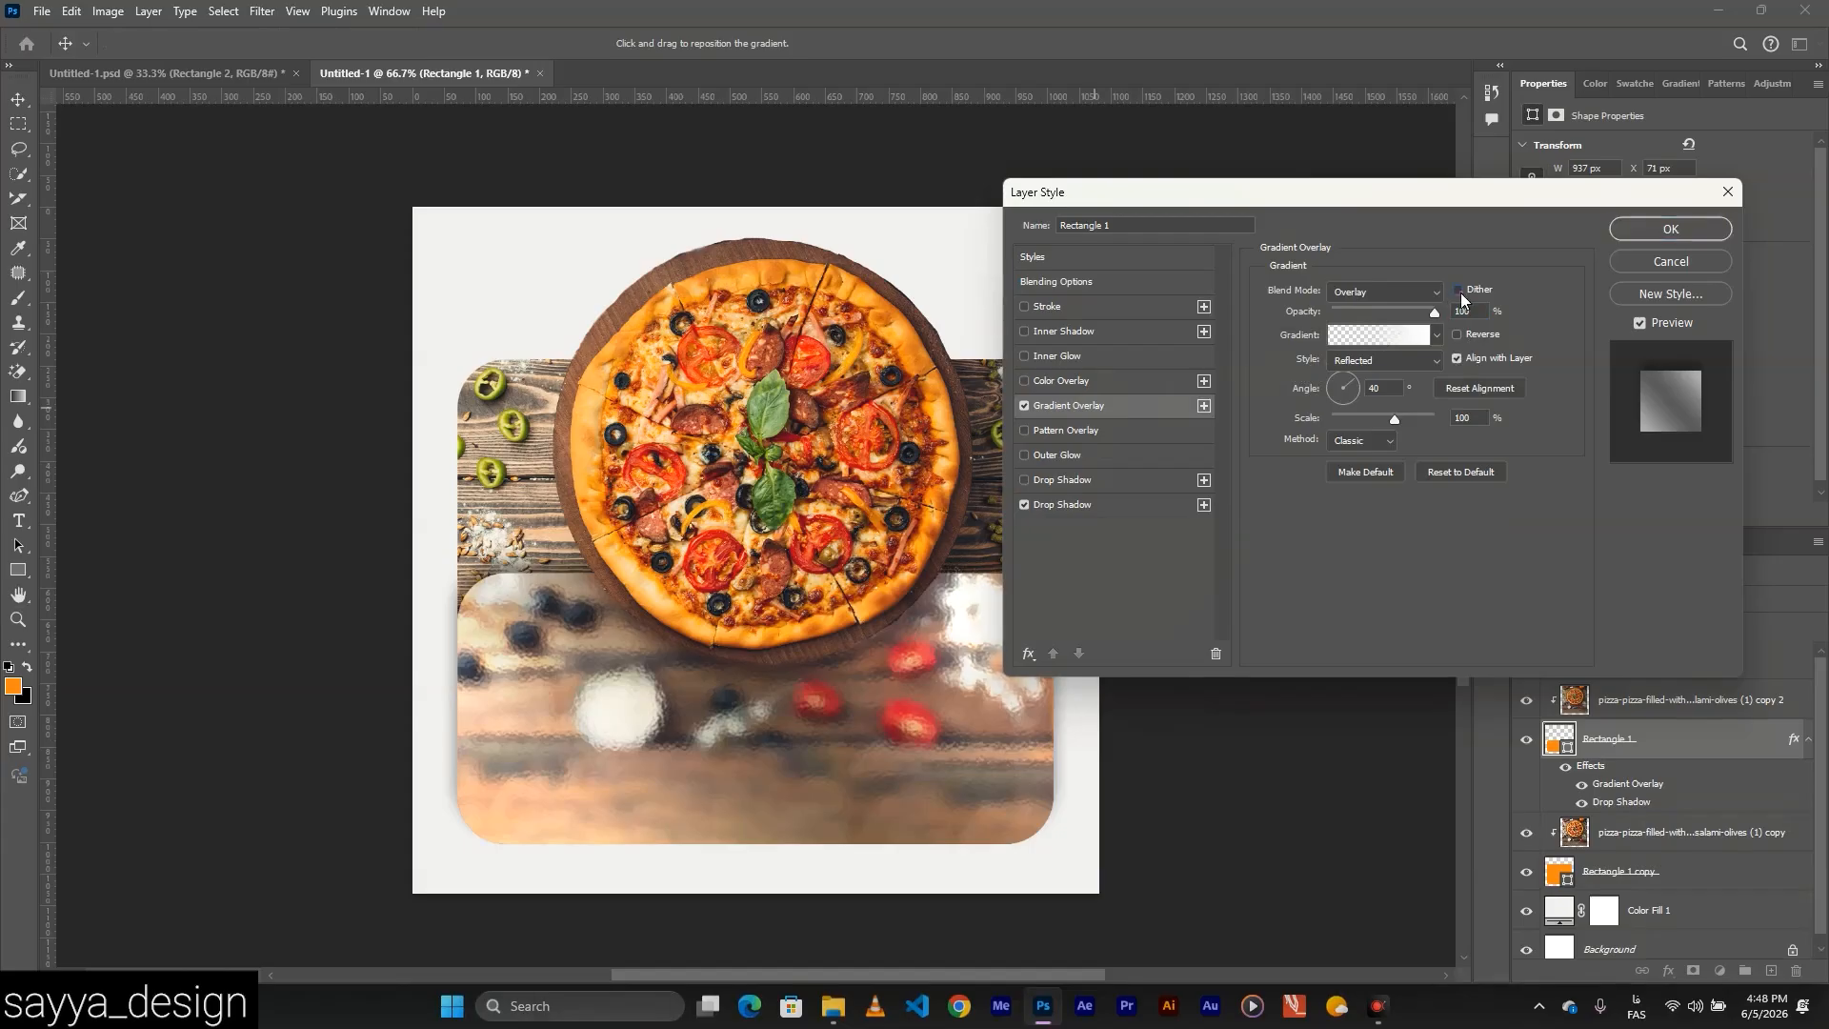
click(1386, 336)
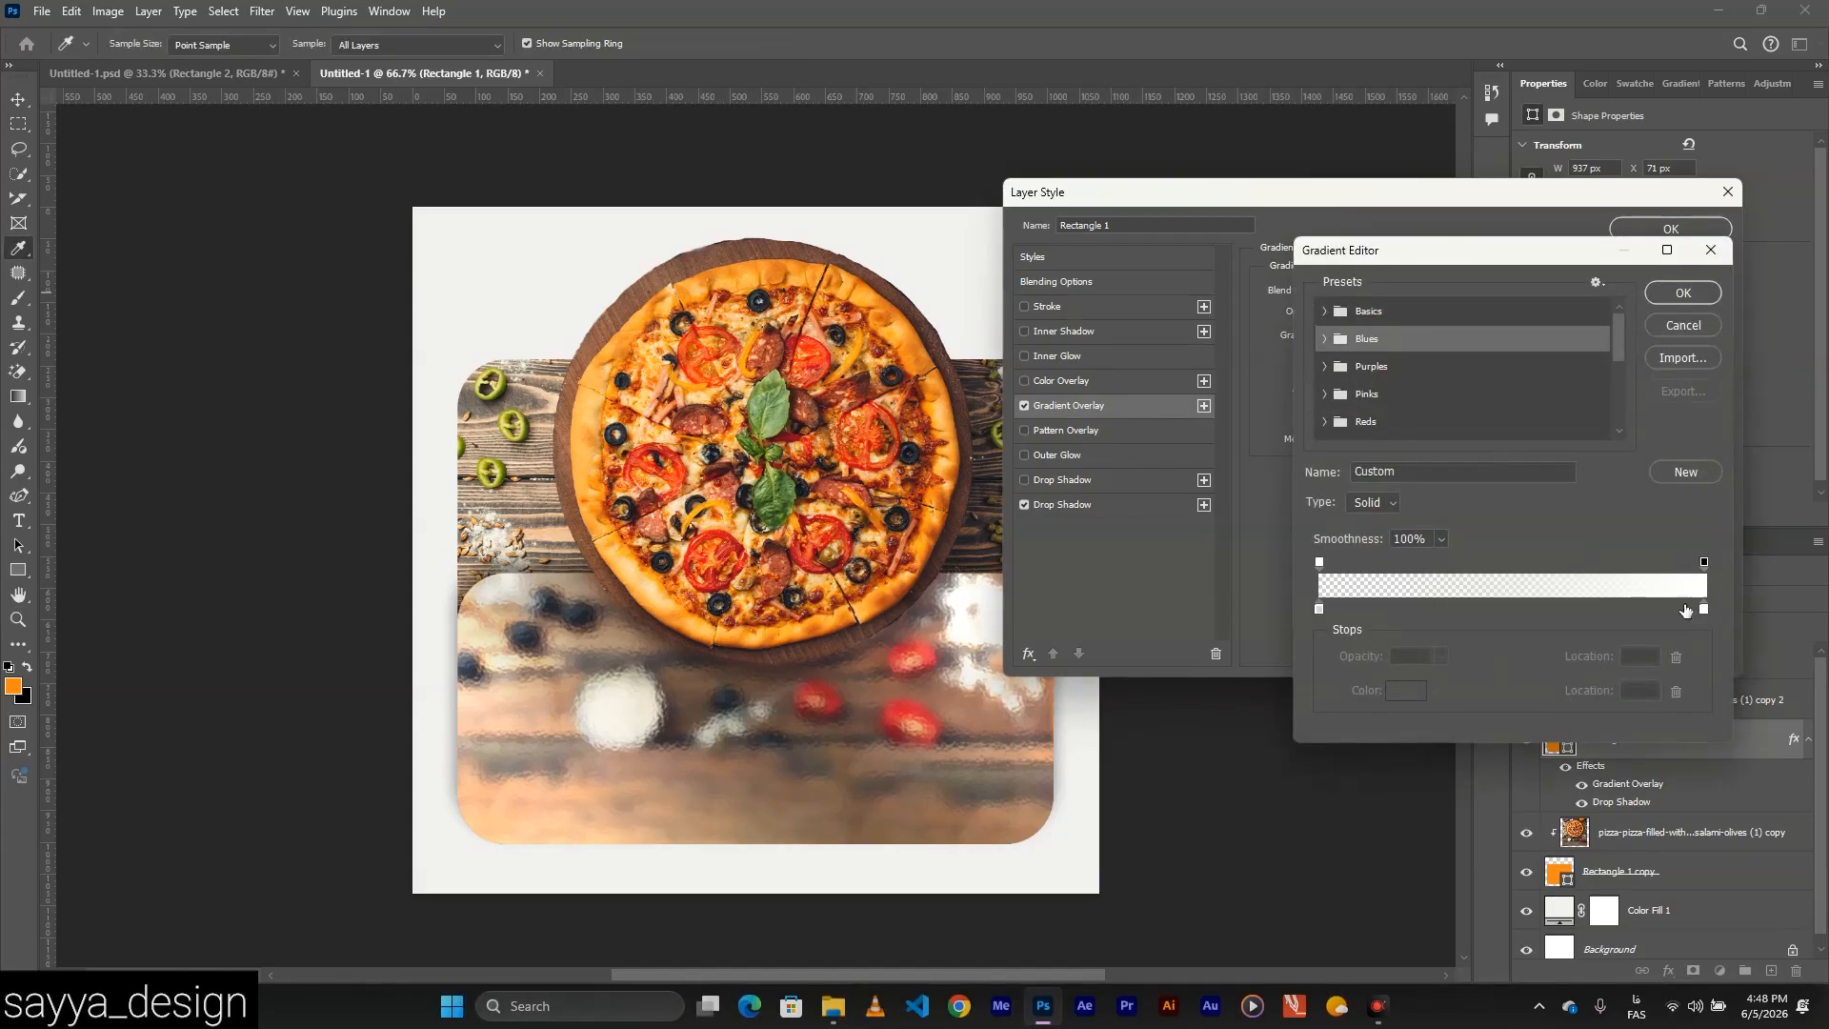
click(1320, 564)
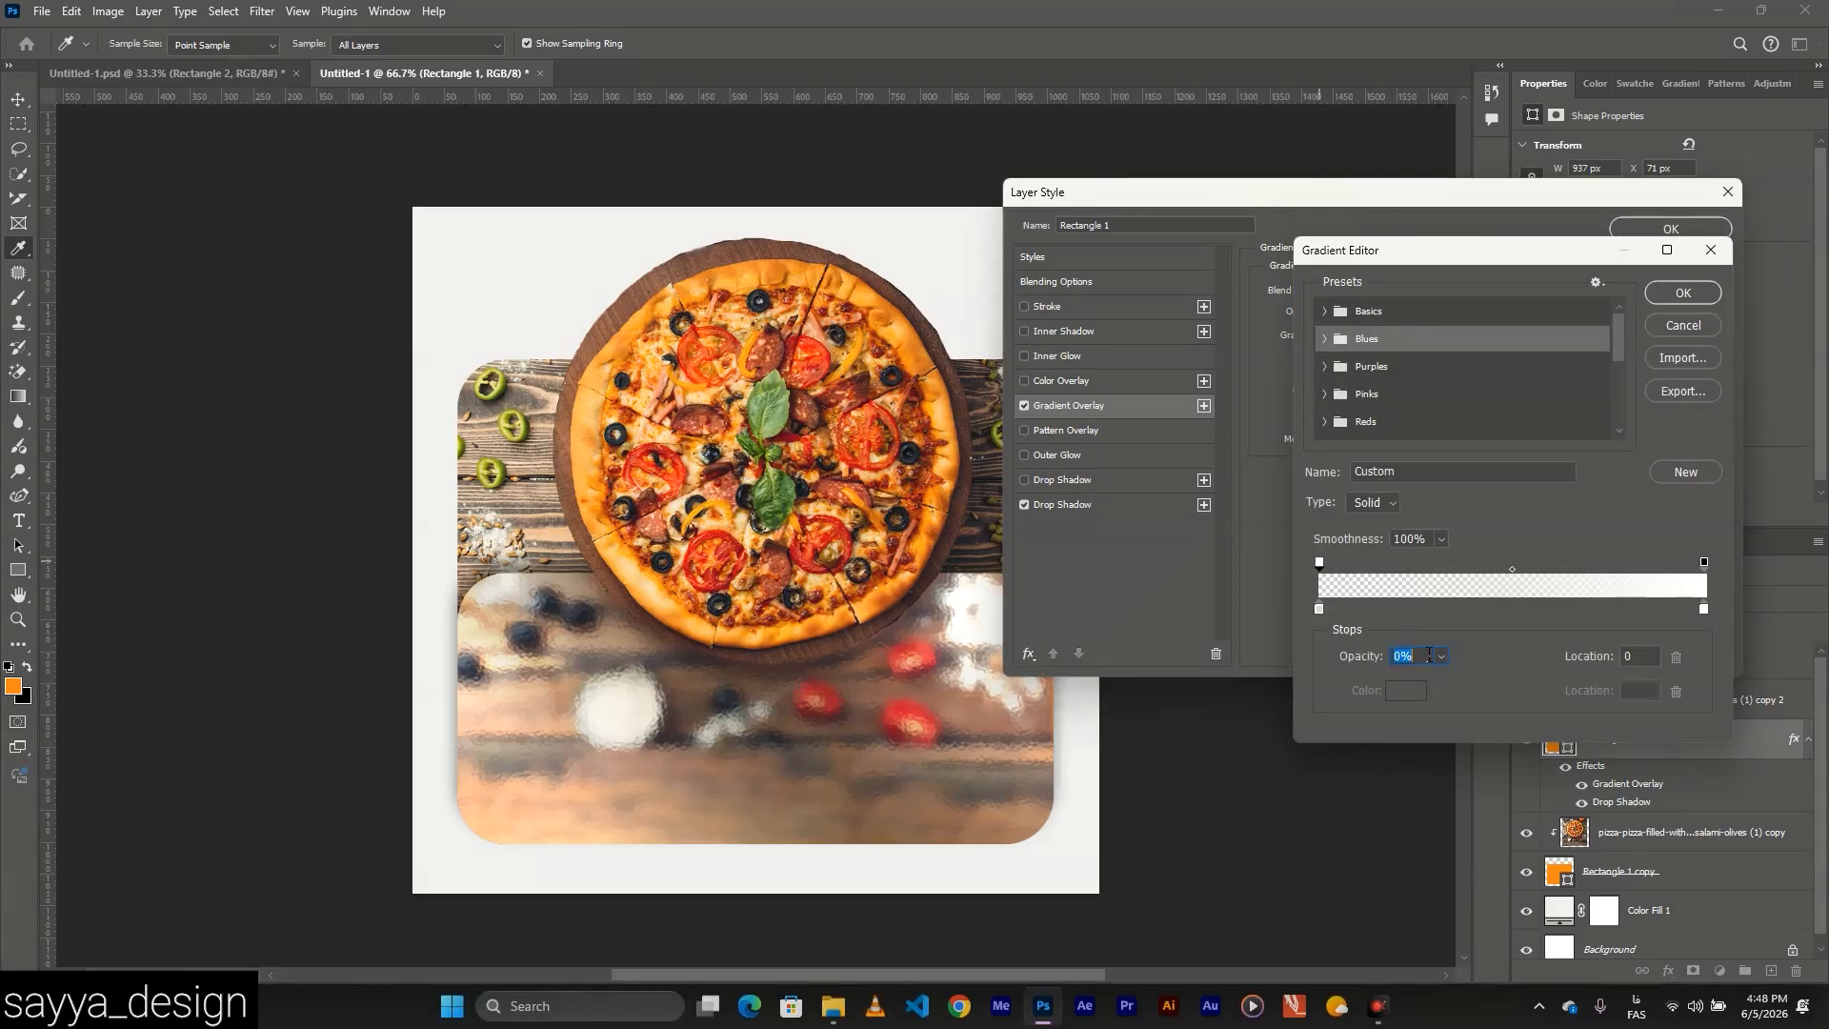
click(1682, 294)
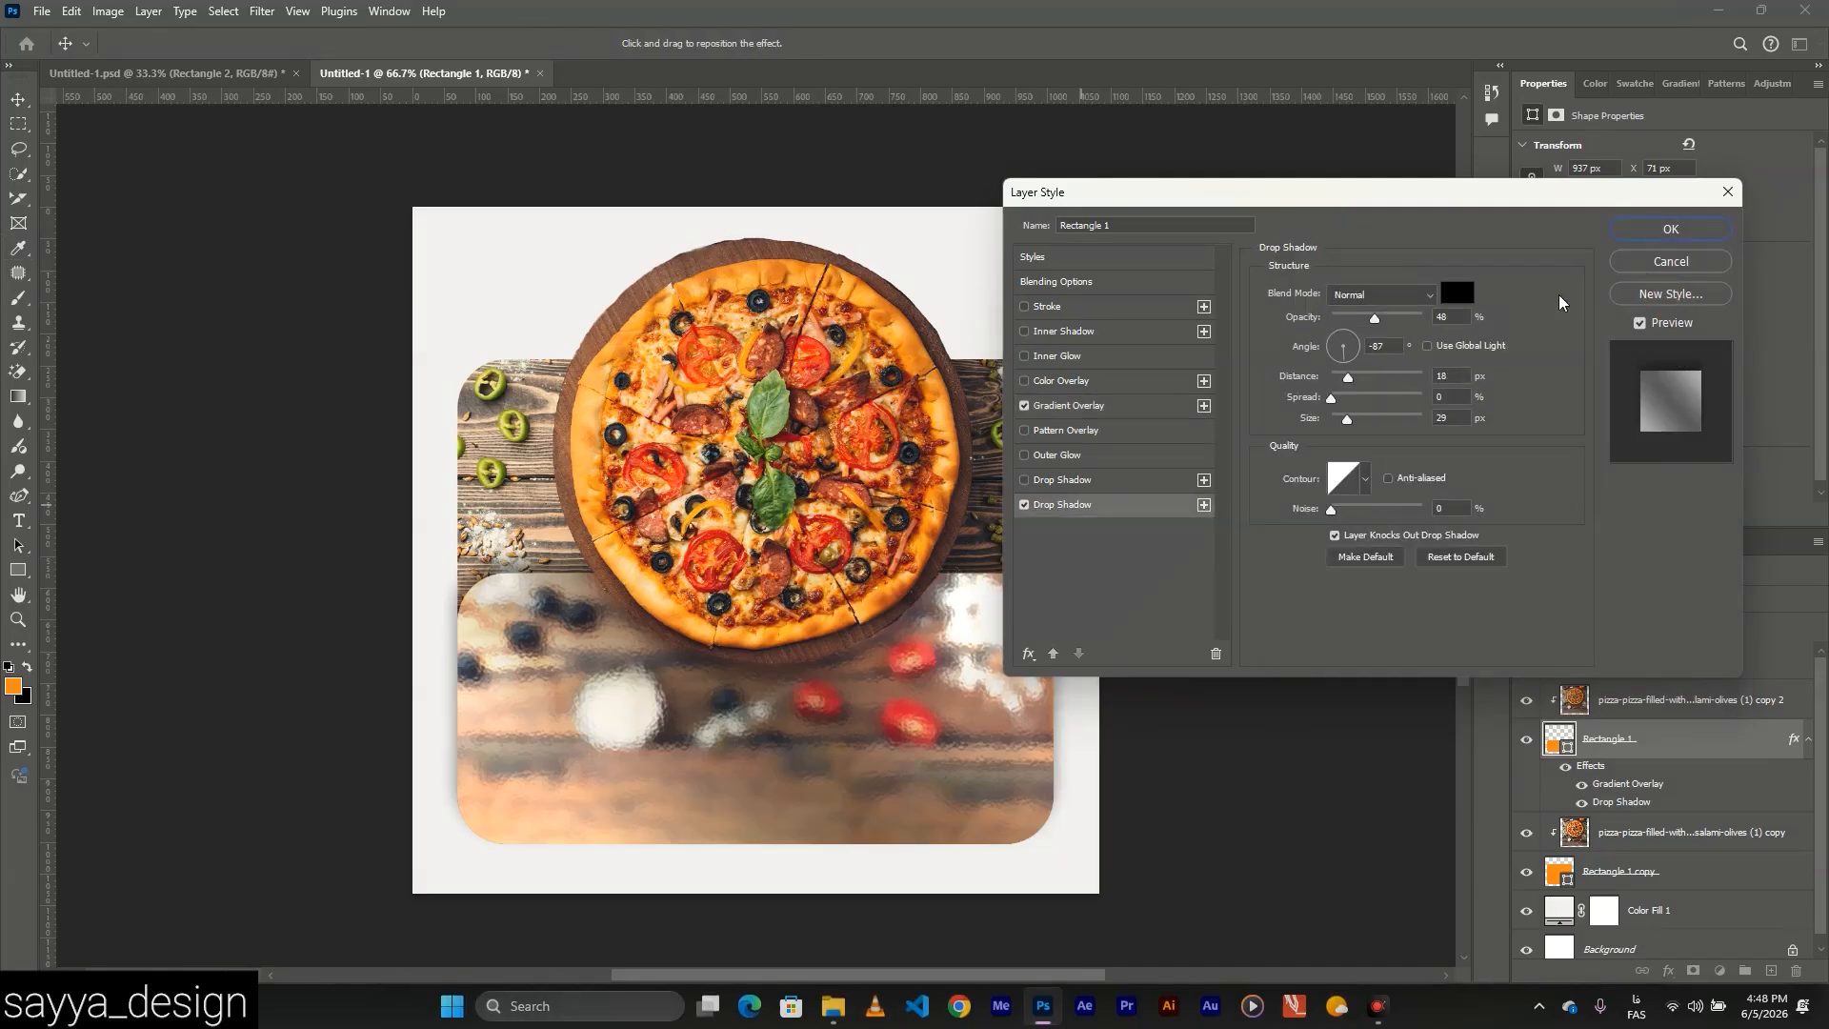
click(1069, 405)
mouse_move(1423, 310)
mouse_down()
mouse_move(1362, 312)
mouse_move(1408, 313)
mouse_up()
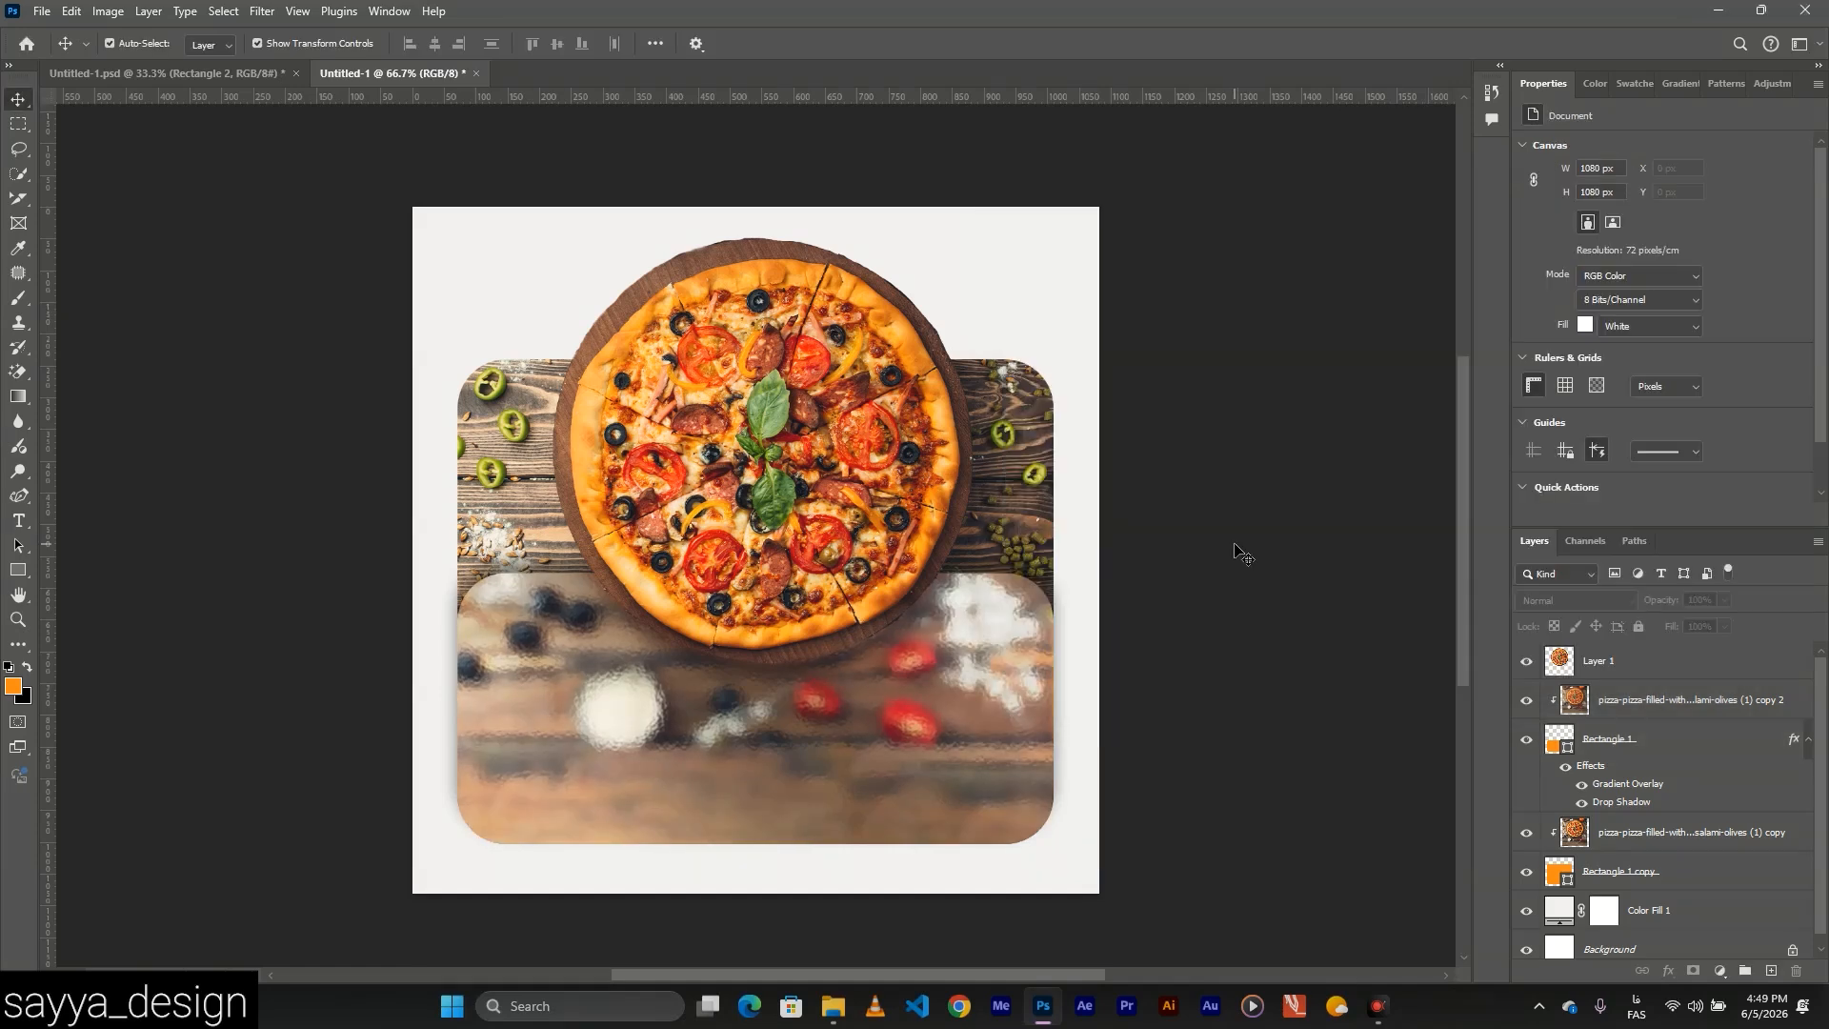
Add the title text "فست فود زیبا" on the lower panel and set its font to Rokh Black.
click(765, 424)
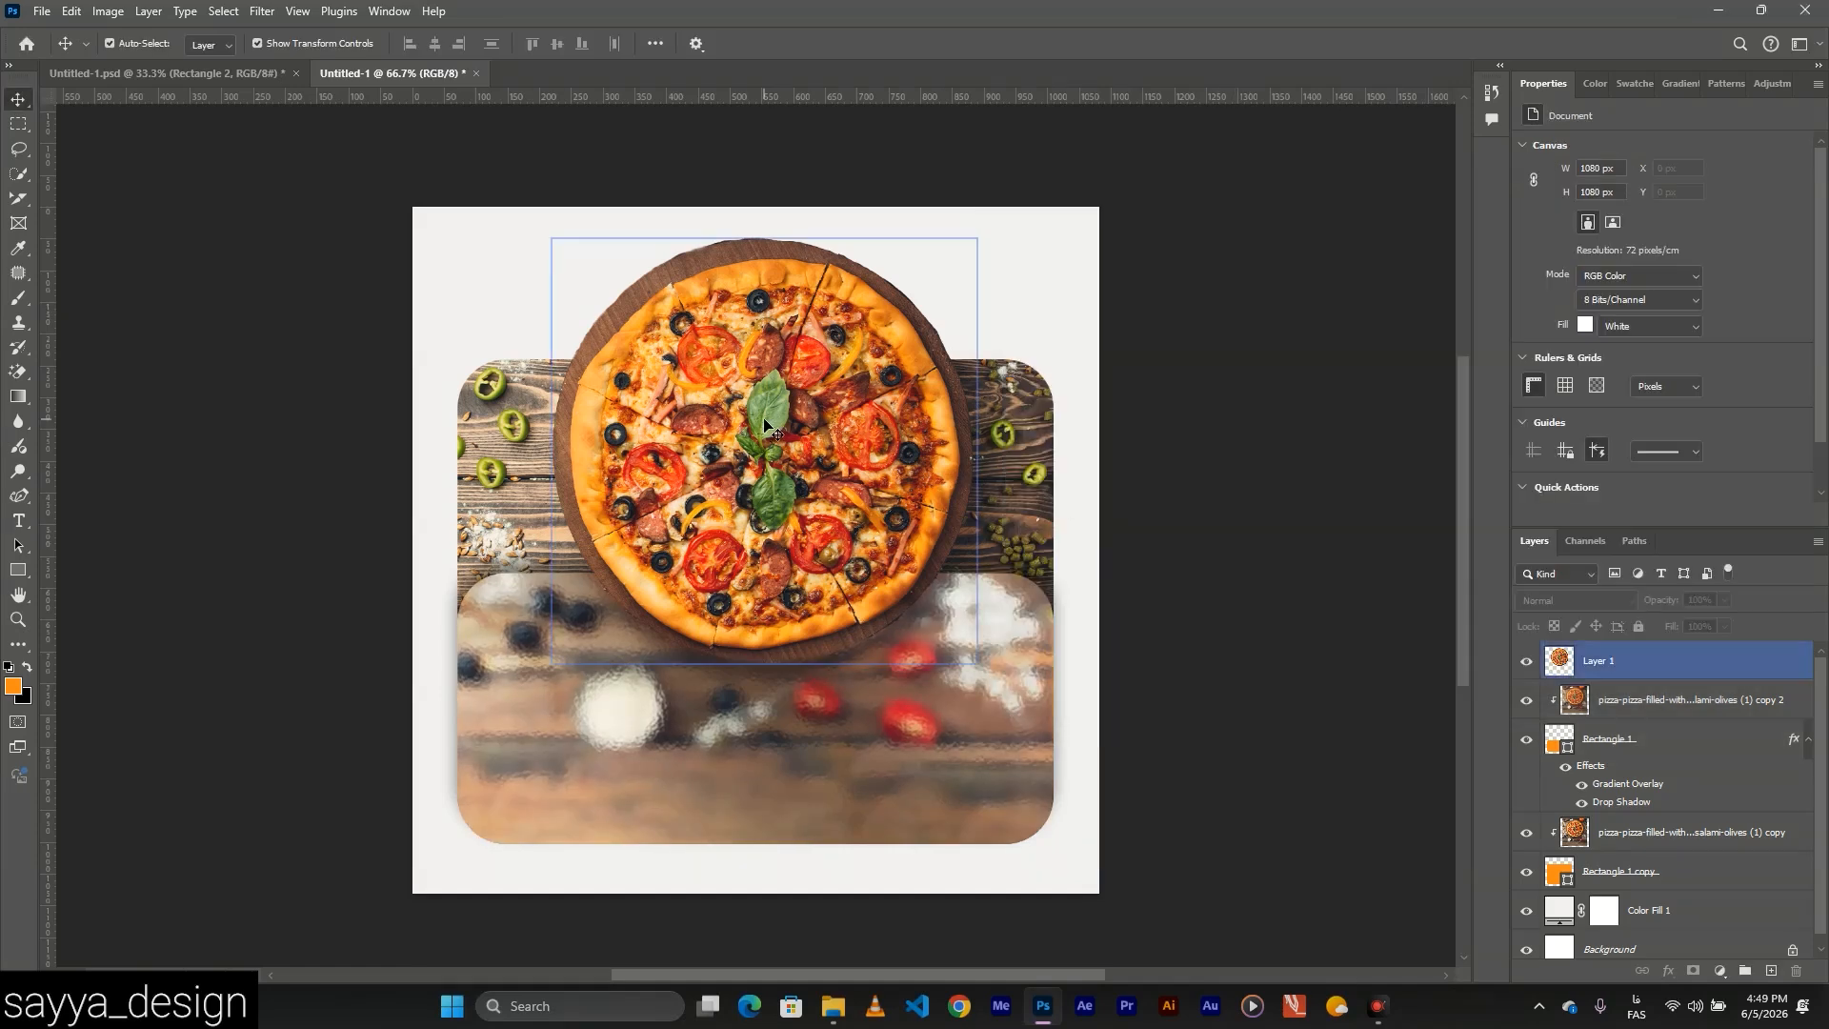
click(19, 520)
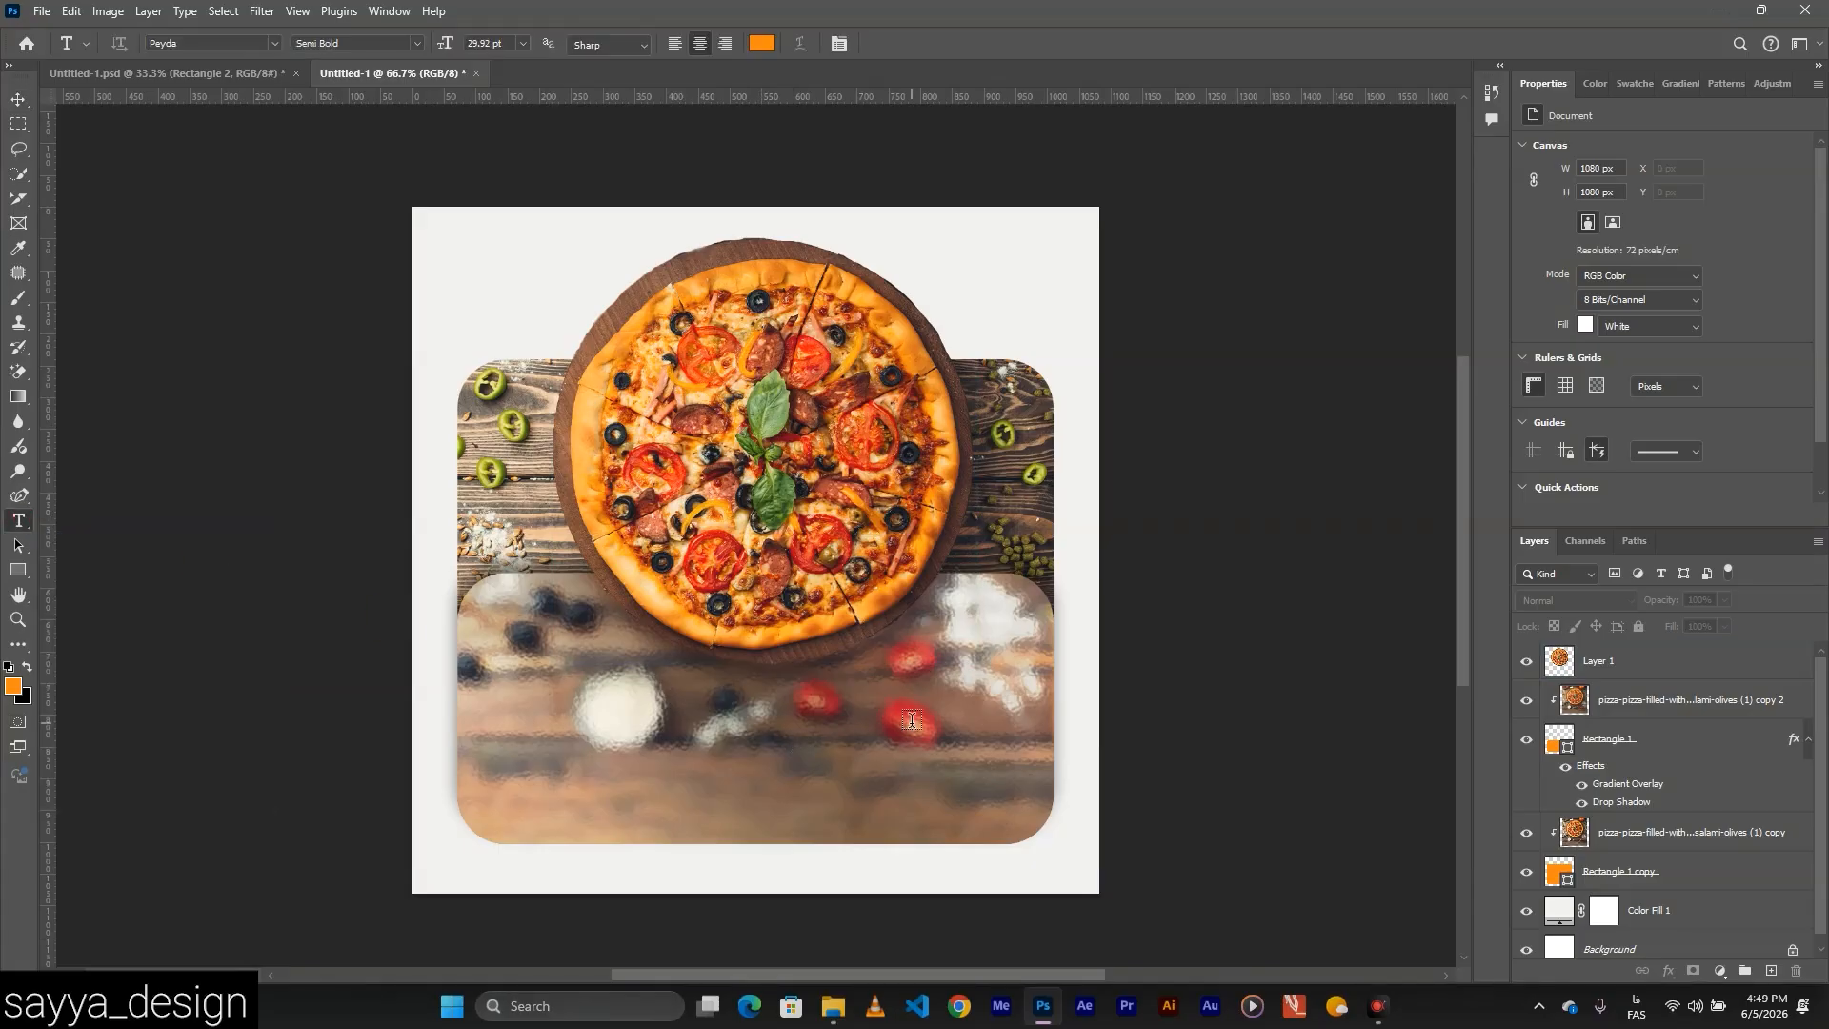
click(950, 703)
text(فست)
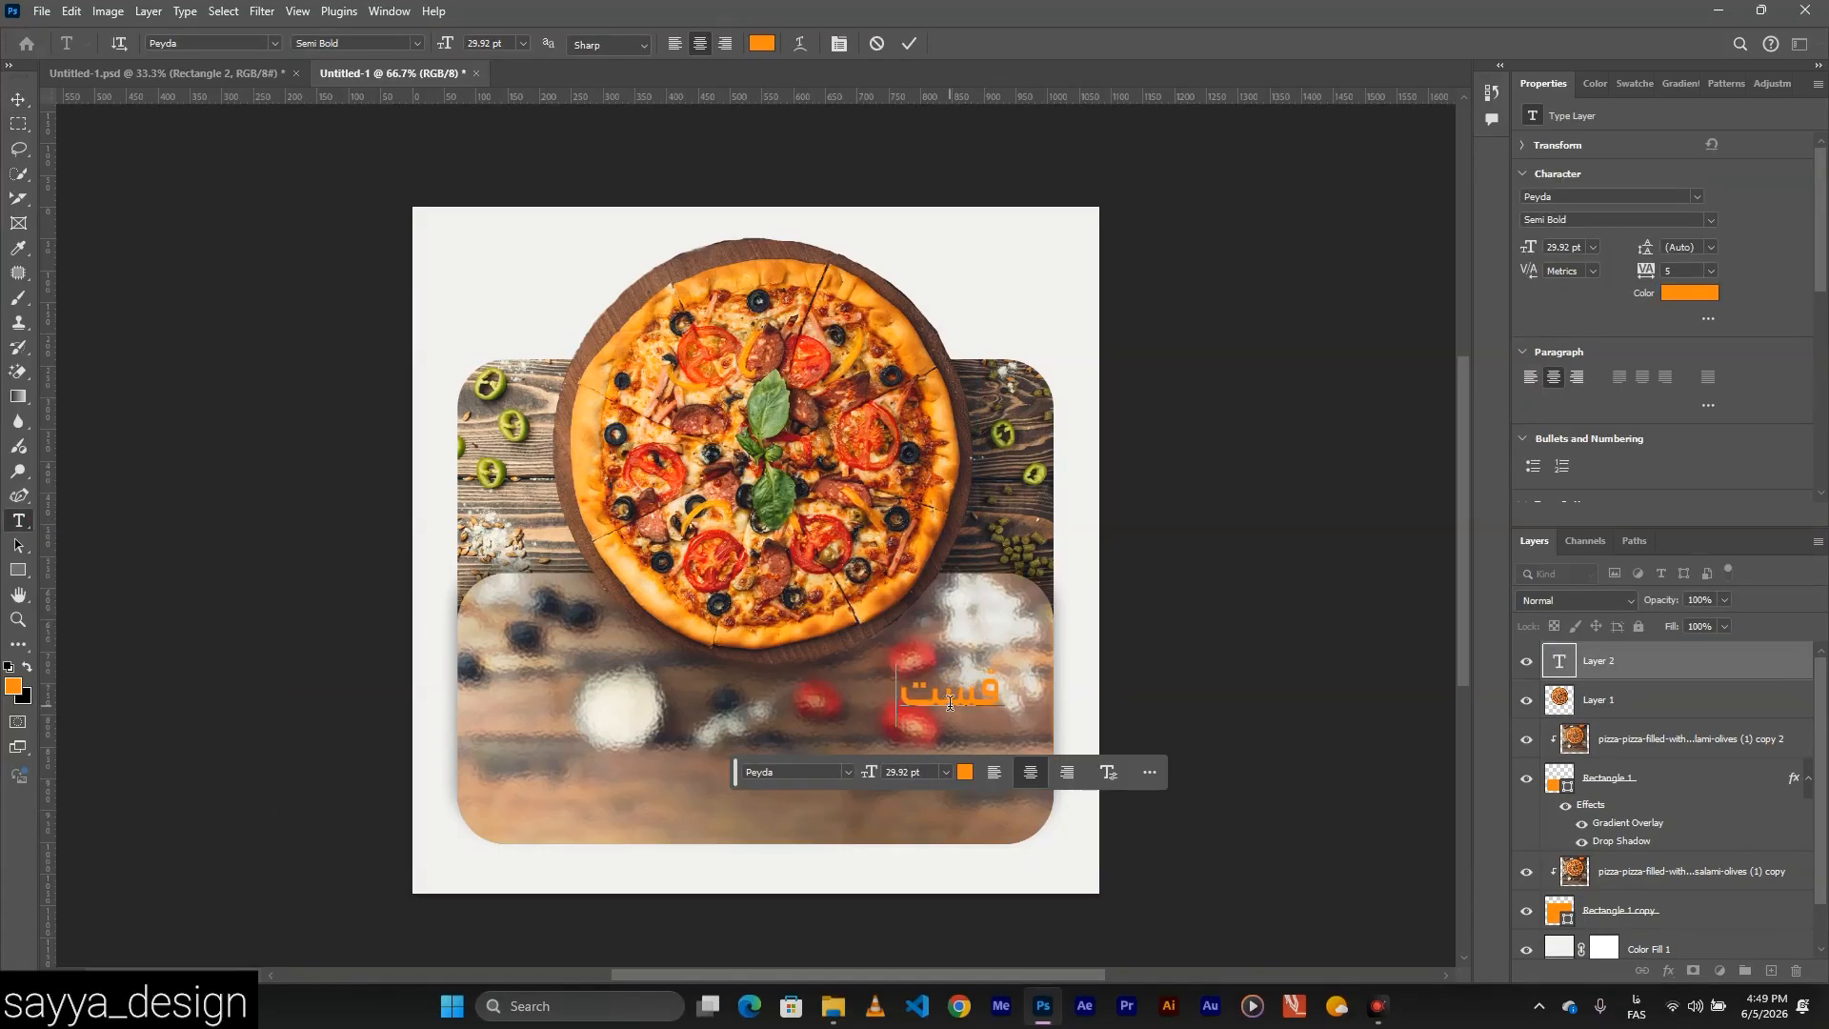
text( فود زیبا)
key(ctrl+a)
key(alt+shift)
text(rokh)
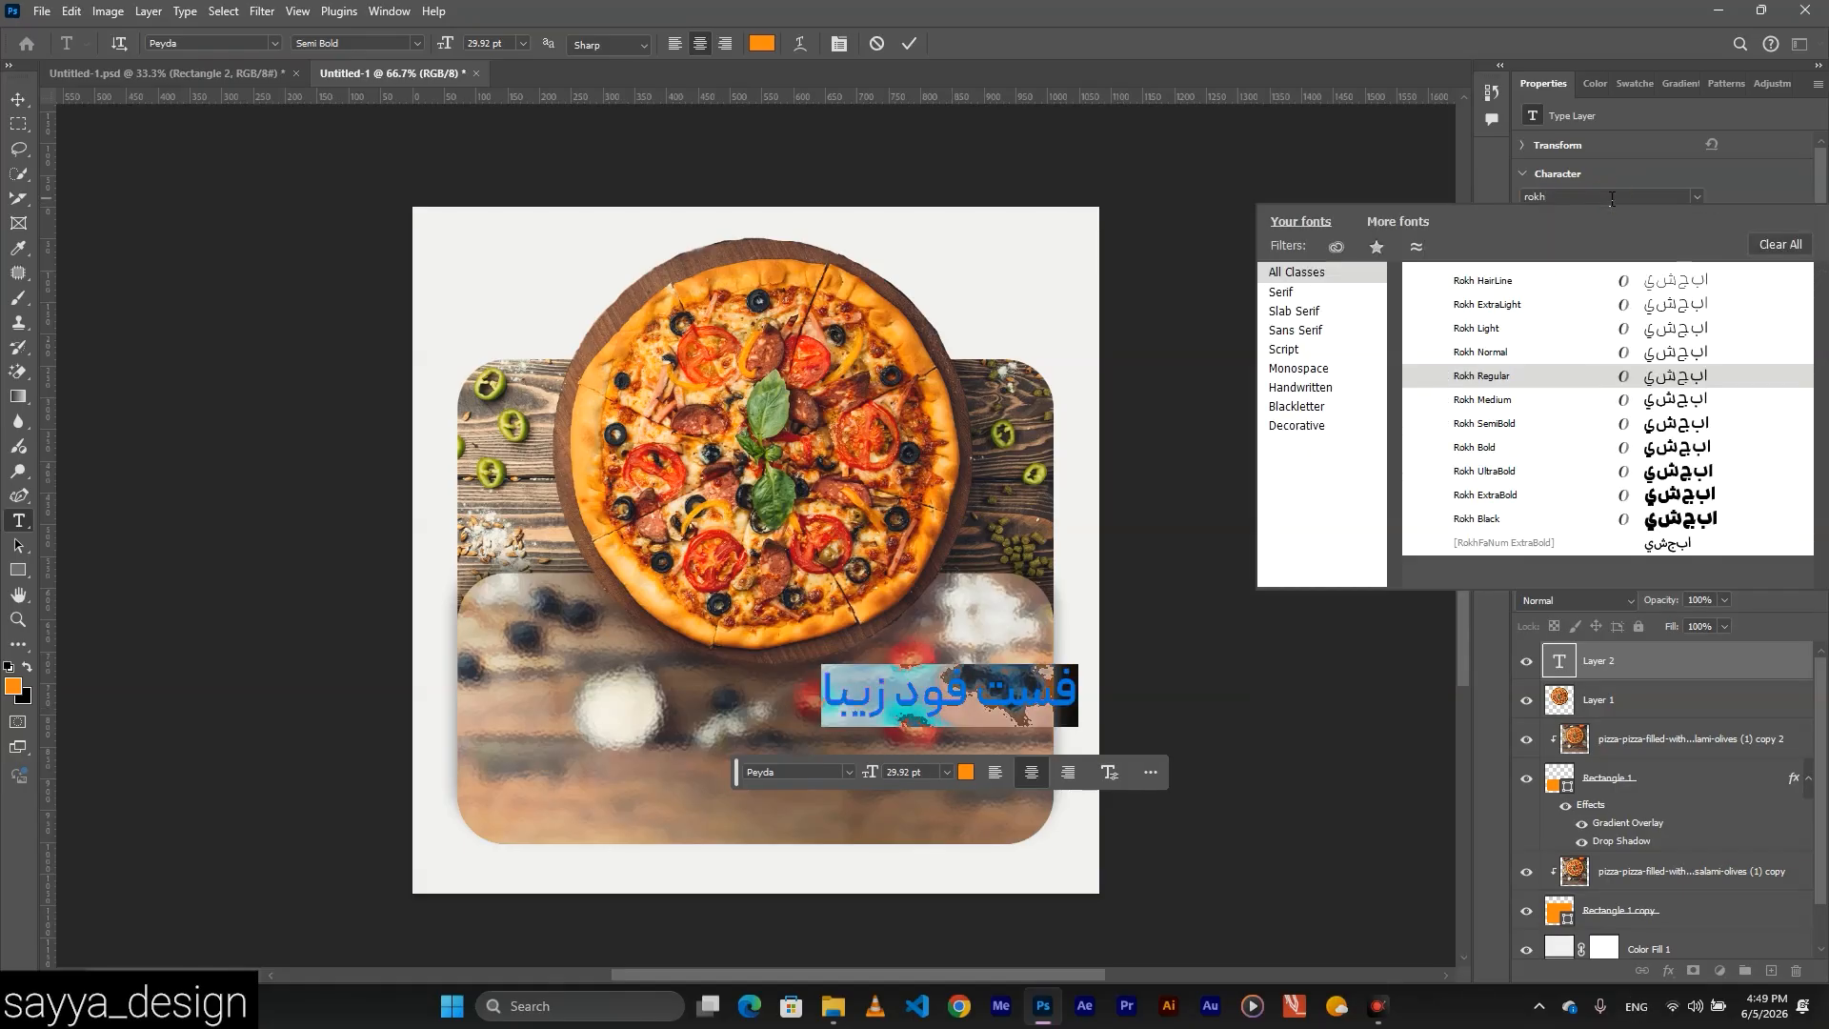
click(1522, 519)
Enlarge the title to about 50 pt and centre it horizontally on the blurred panel below the pizza.
click(18, 99)
drag(986, 688, 815, 717)
key(ctrl+t)
drag(612, 716, 502, 721)
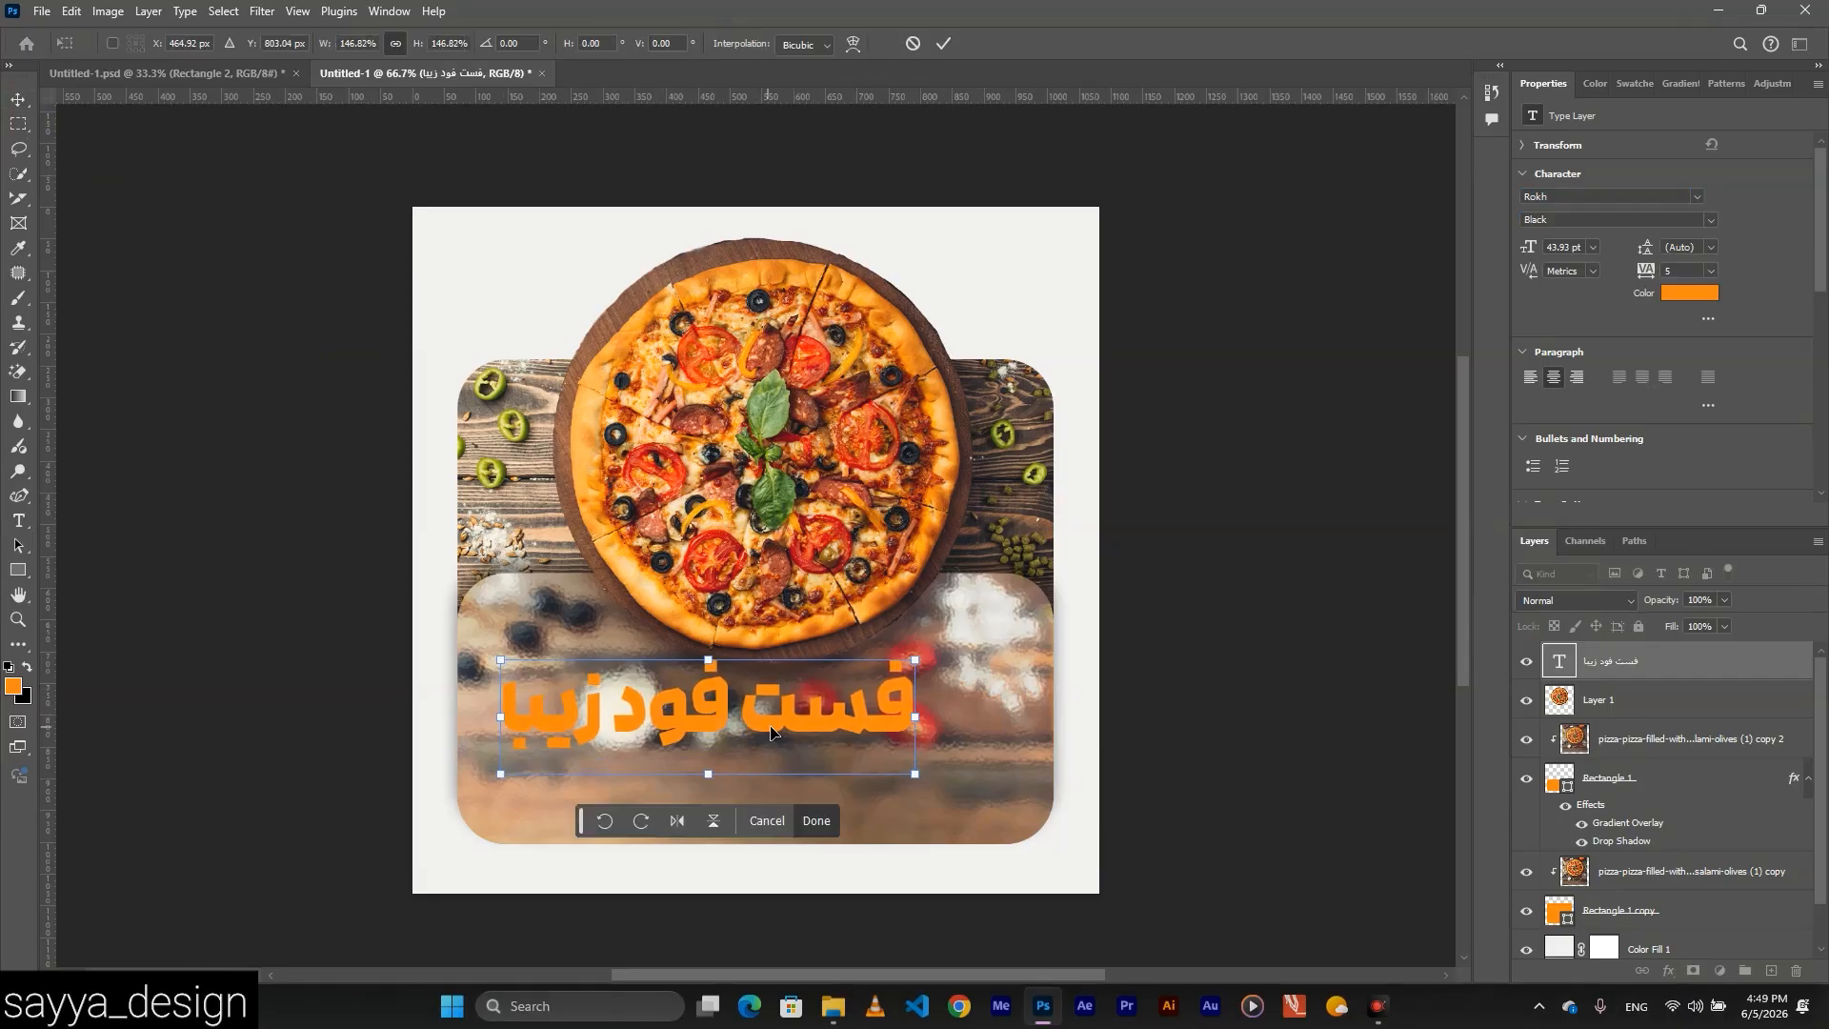
drag(899, 711, 872, 720)
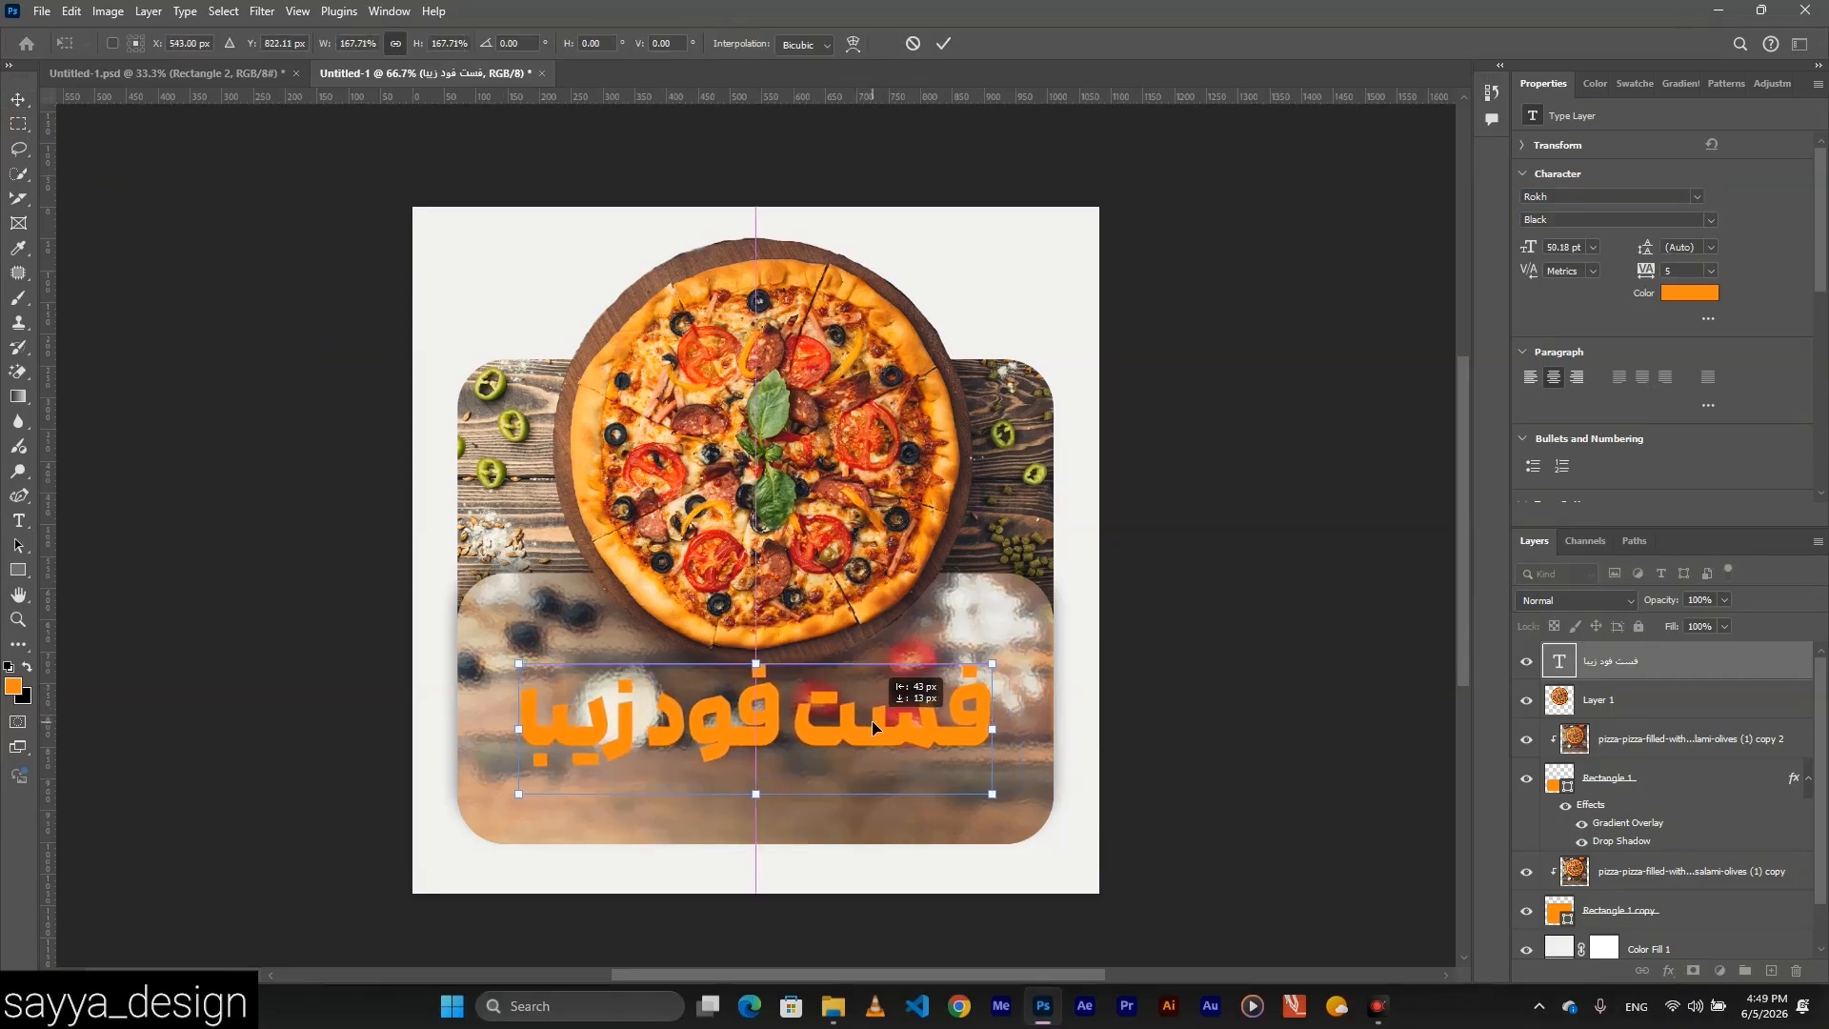
key(Return)
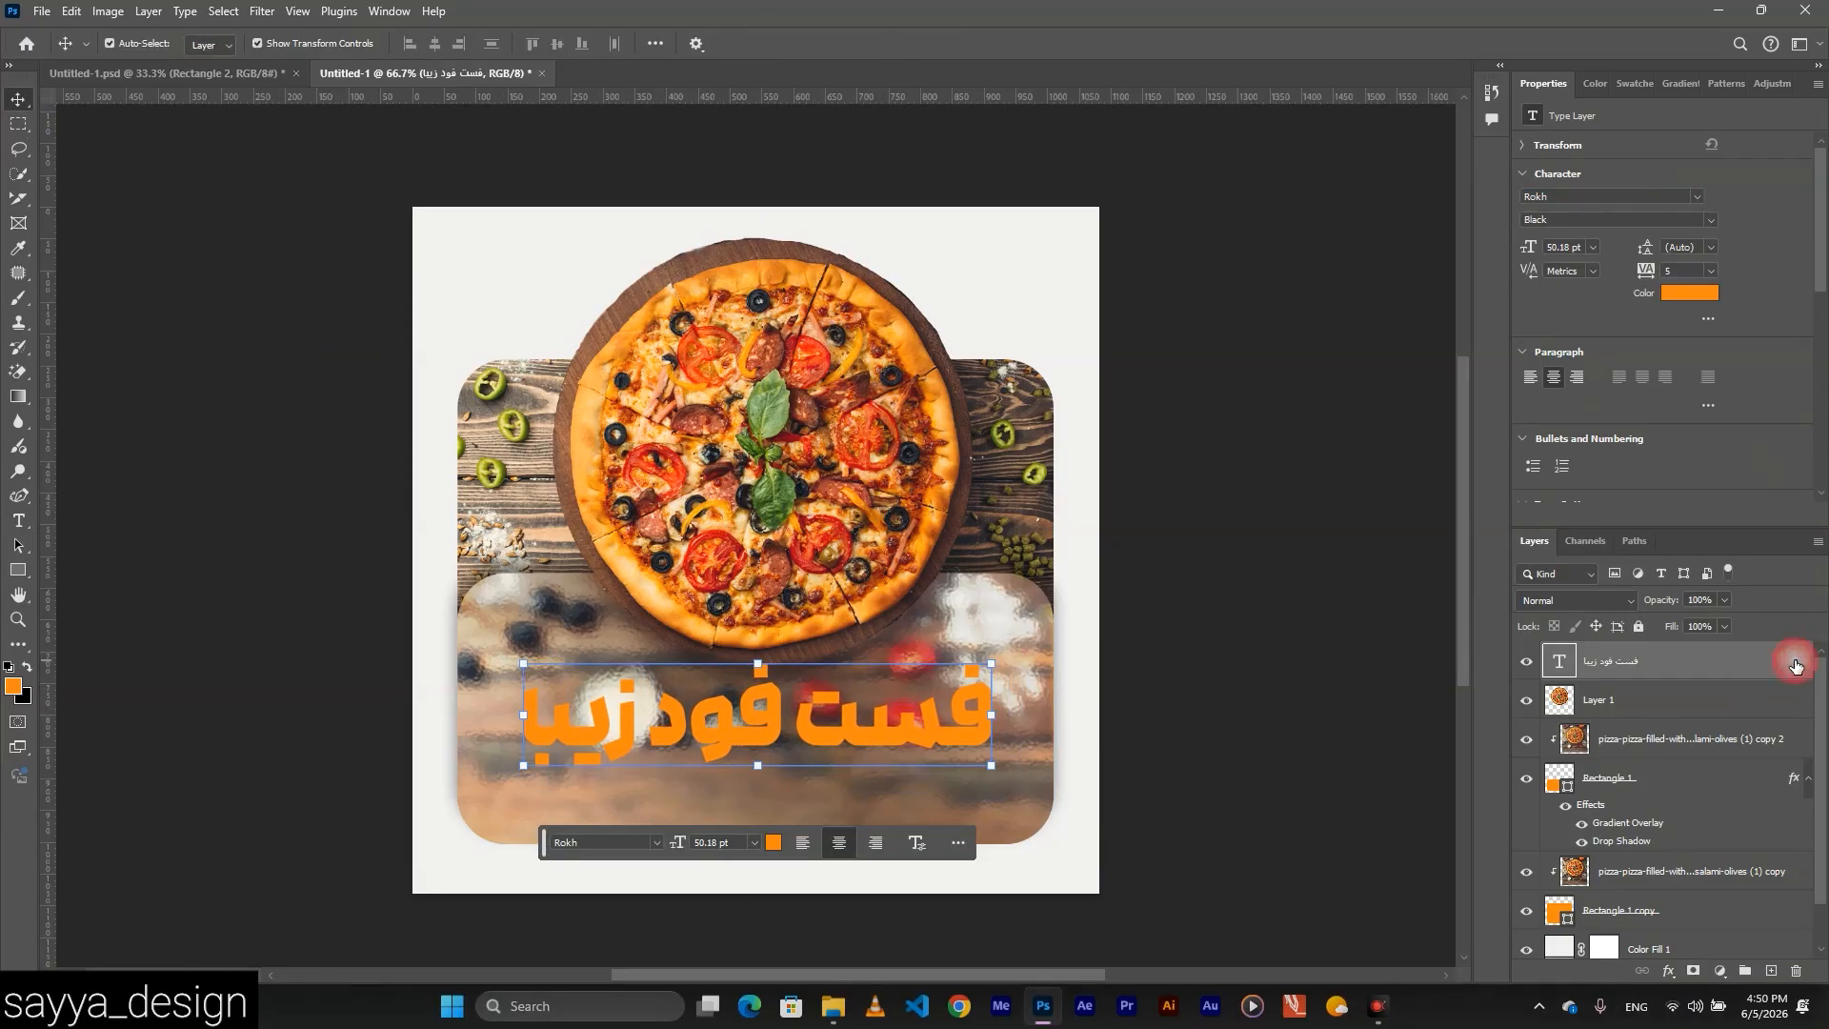
Give the title a white 8 px outside stroke and enable a Drop Shadow in its layer style.
double_click(1796, 666)
click(1025, 306)
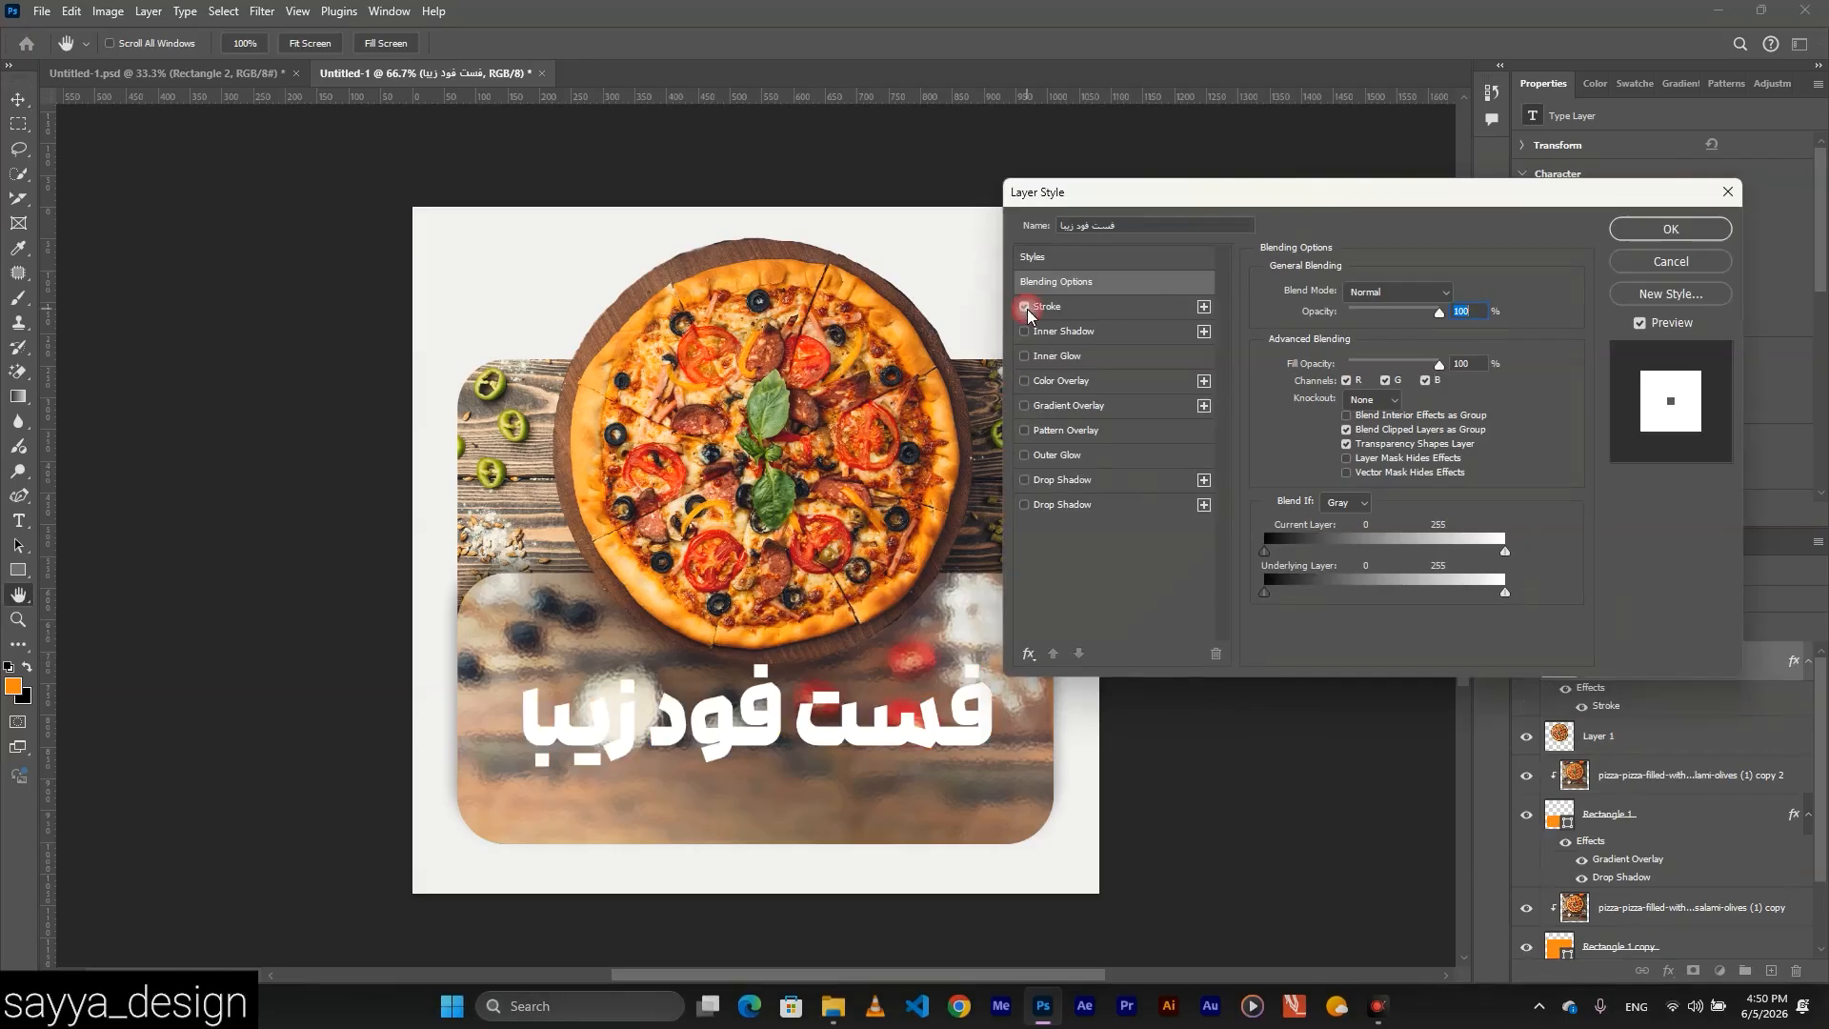
click(1024, 505)
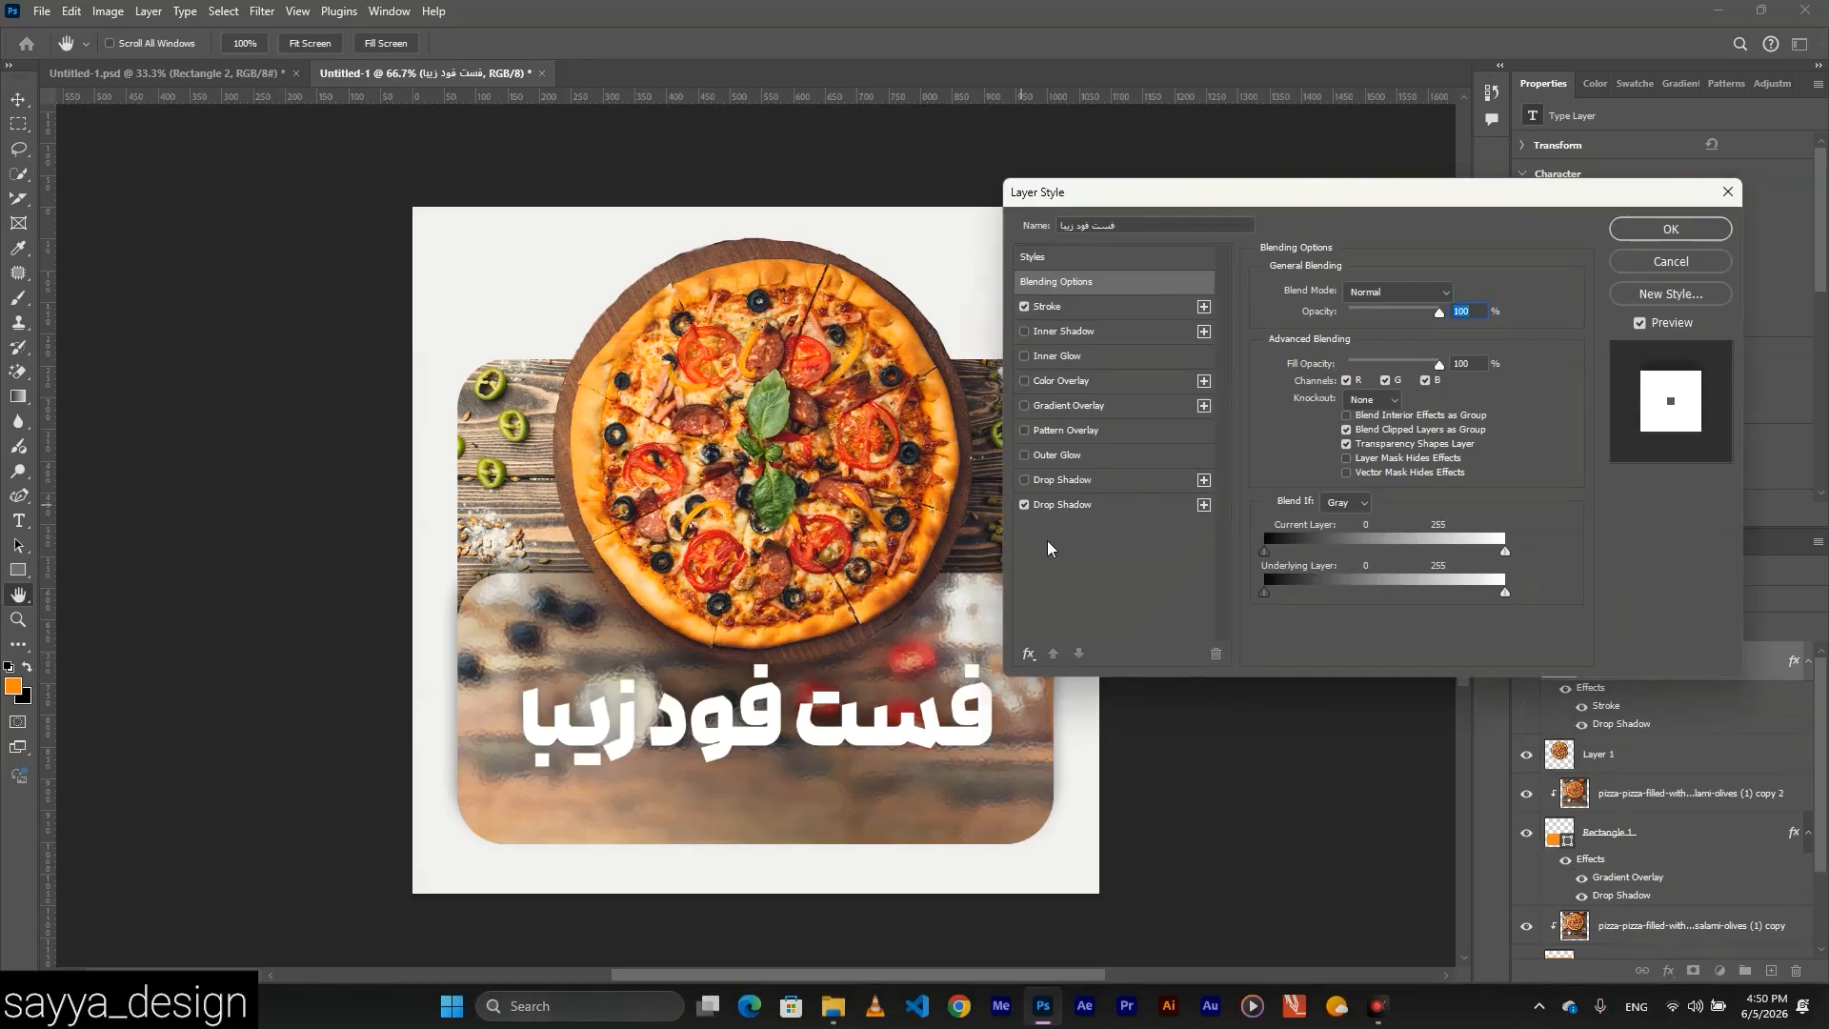
click(1088, 306)
click(1355, 312)
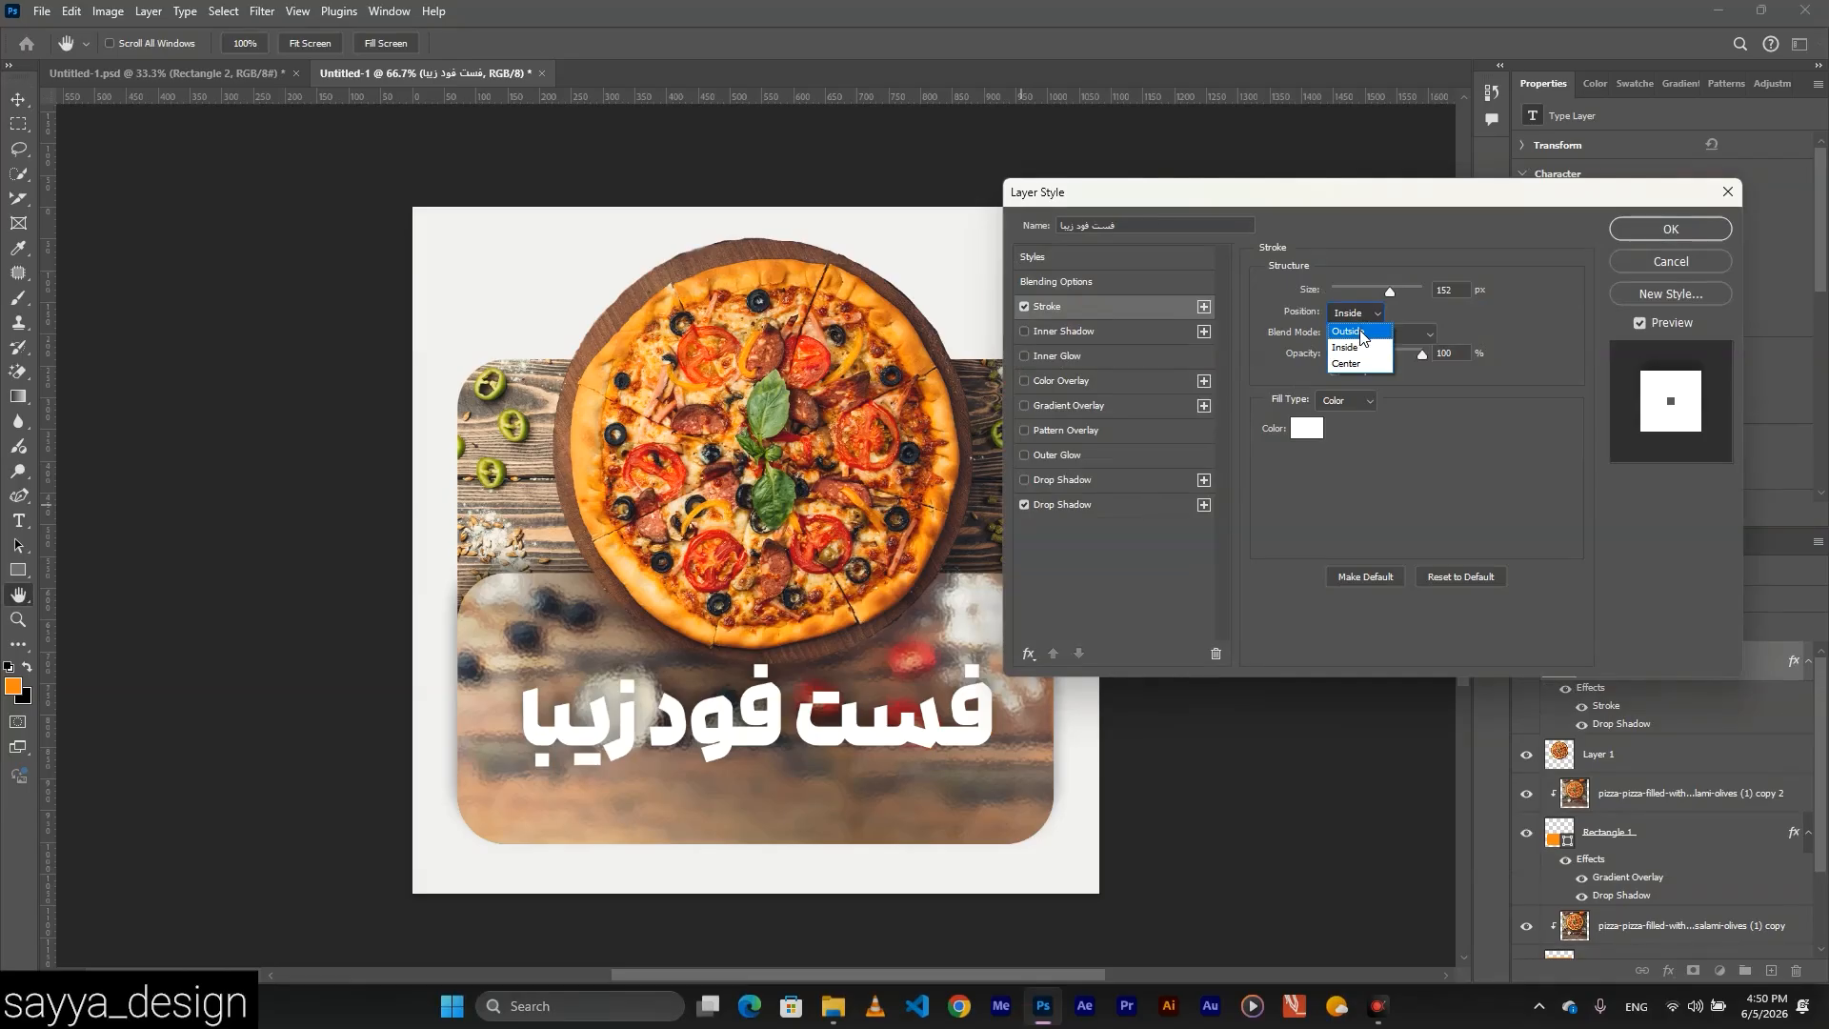
click(1362, 337)
drag(1390, 291, 1339, 303)
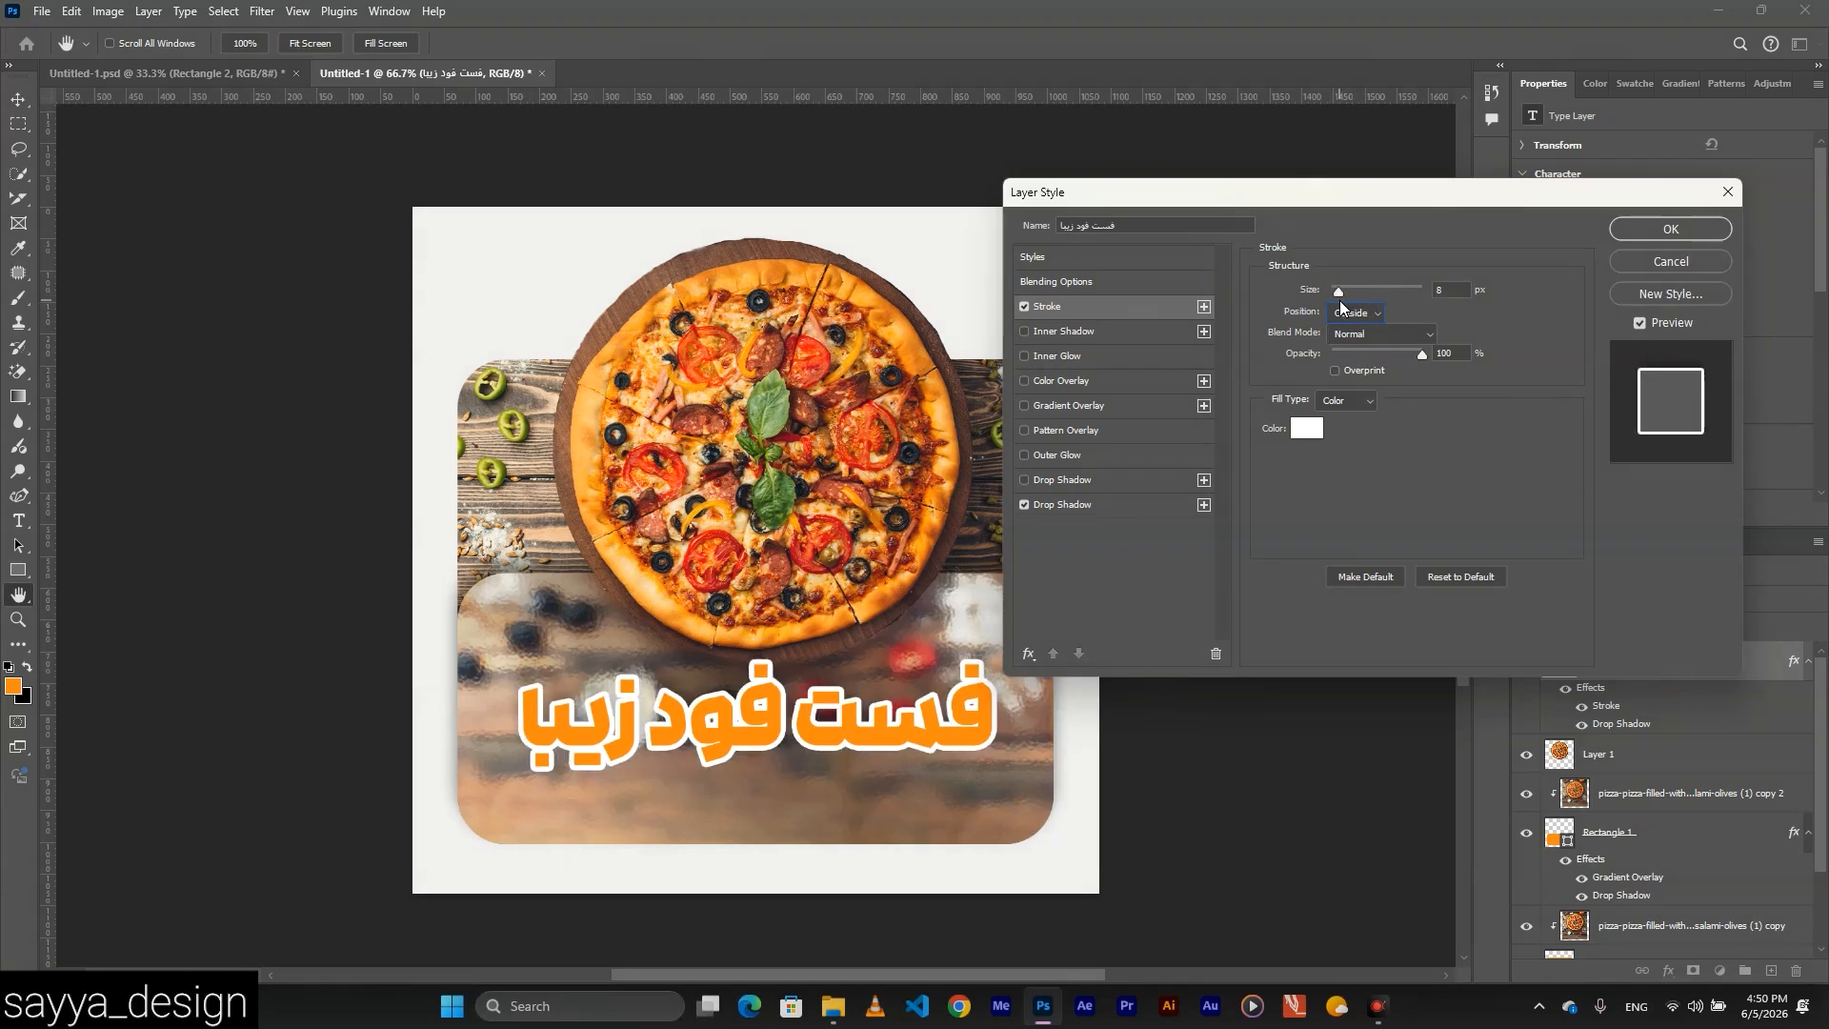
Adjust the title's drop shadow angle, distance and size so it falls beneath the letters.
click(1137, 505)
drag(1348, 378, 1531, 334)
drag(1348, 339, 1341, 323)
drag(1343, 378, 1356, 378)
drag(1347, 419, 1347, 419)
drag(1348, 335, 1342, 334)
click(1140, 502)
Check the title's font weight in the finished Untitled-1.psd design and set the new title's weight to ExtraBold.
click(864, 716)
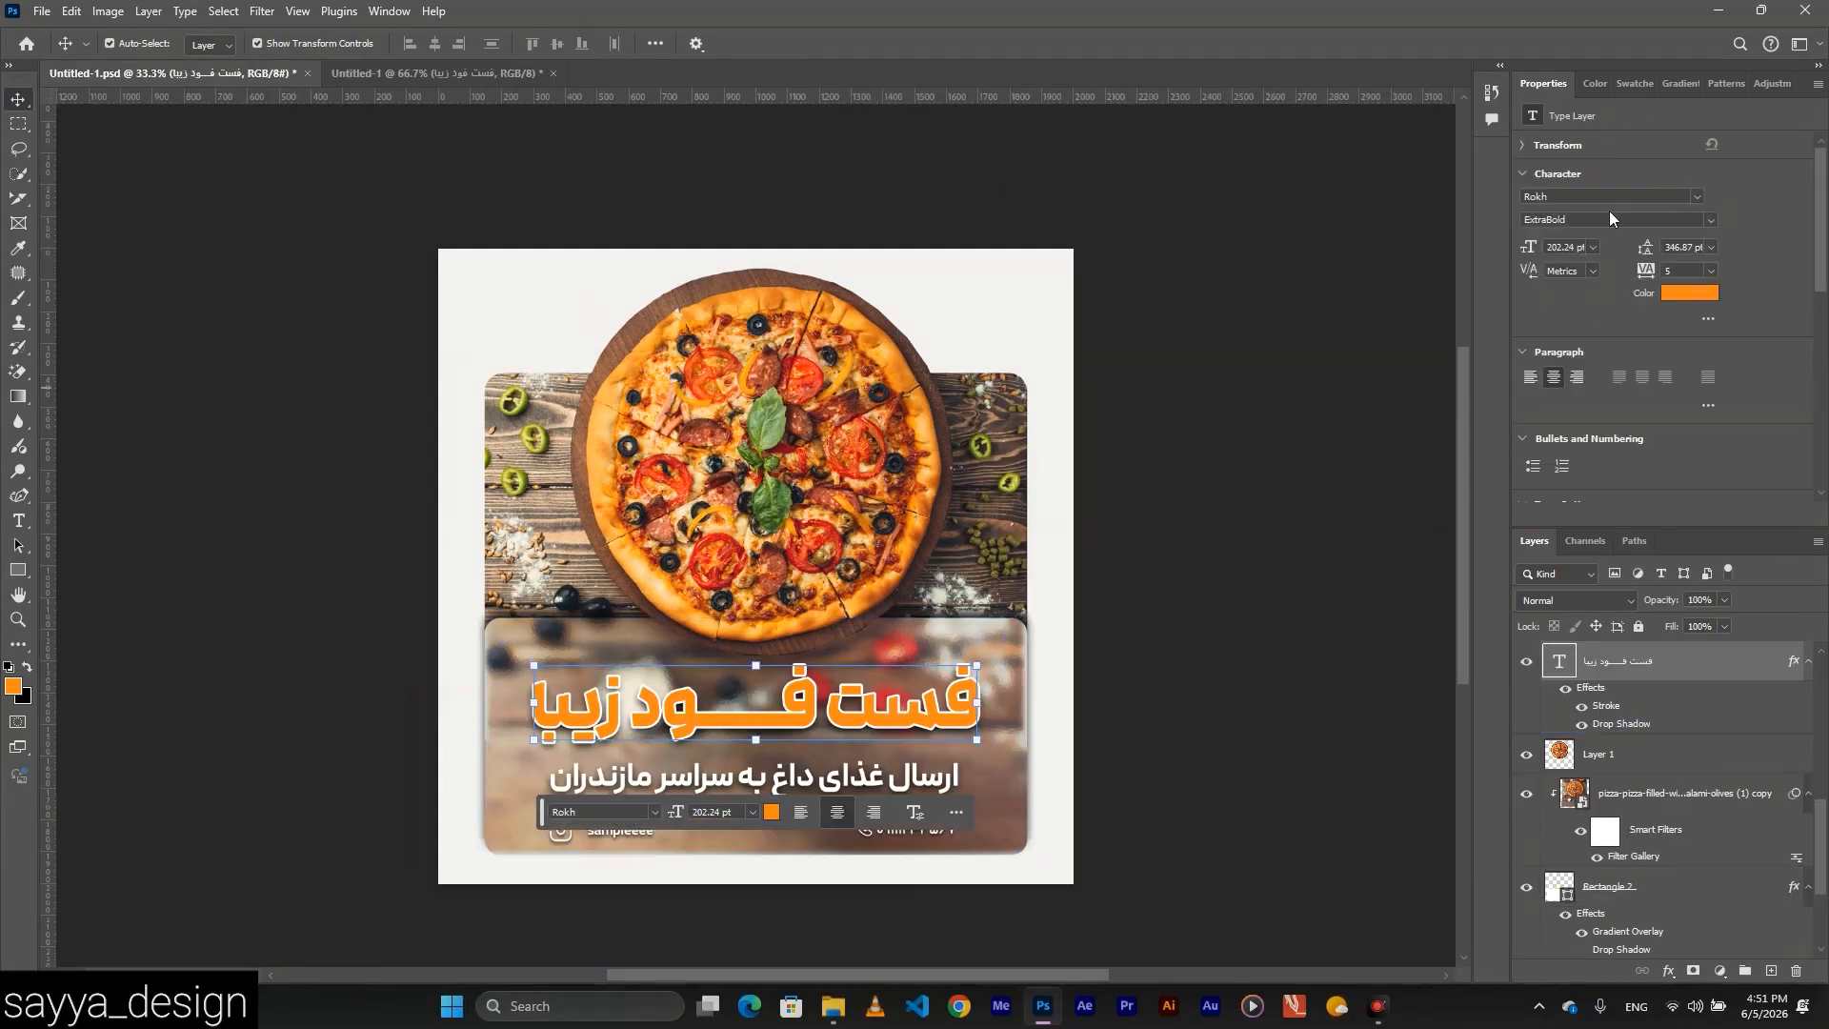
click(432, 64)
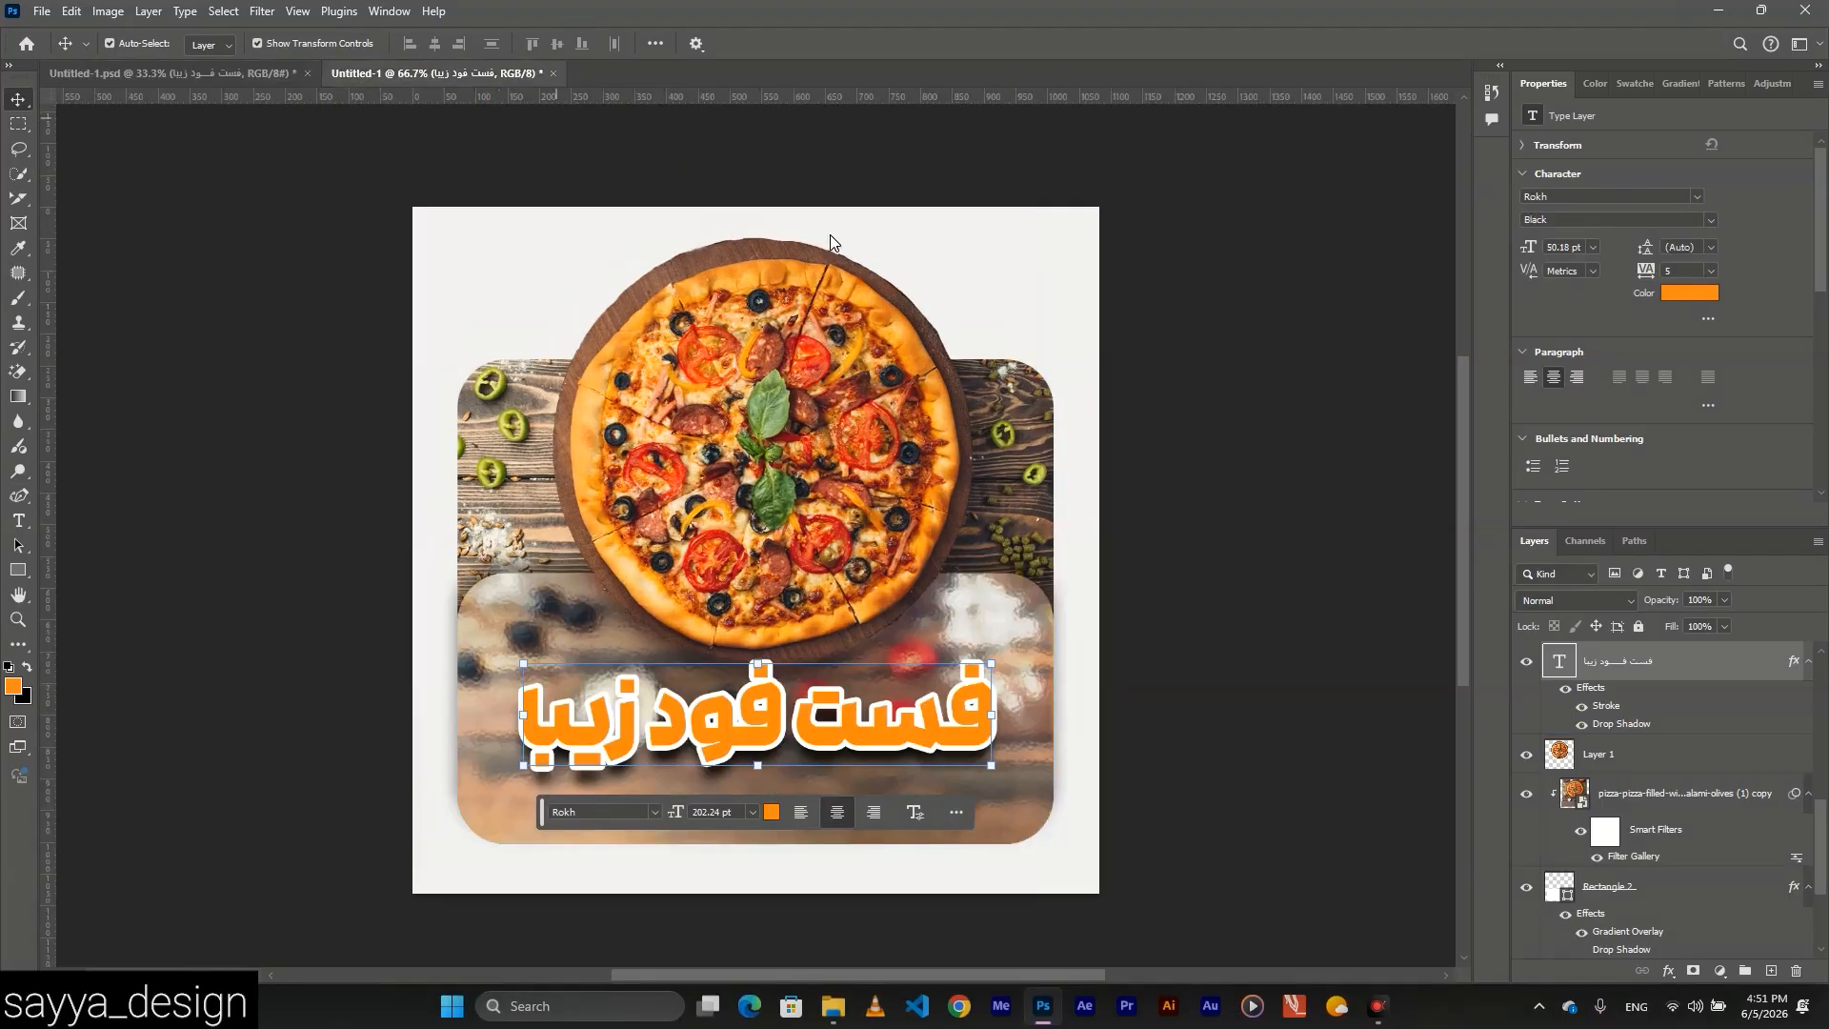
click(1711, 220)
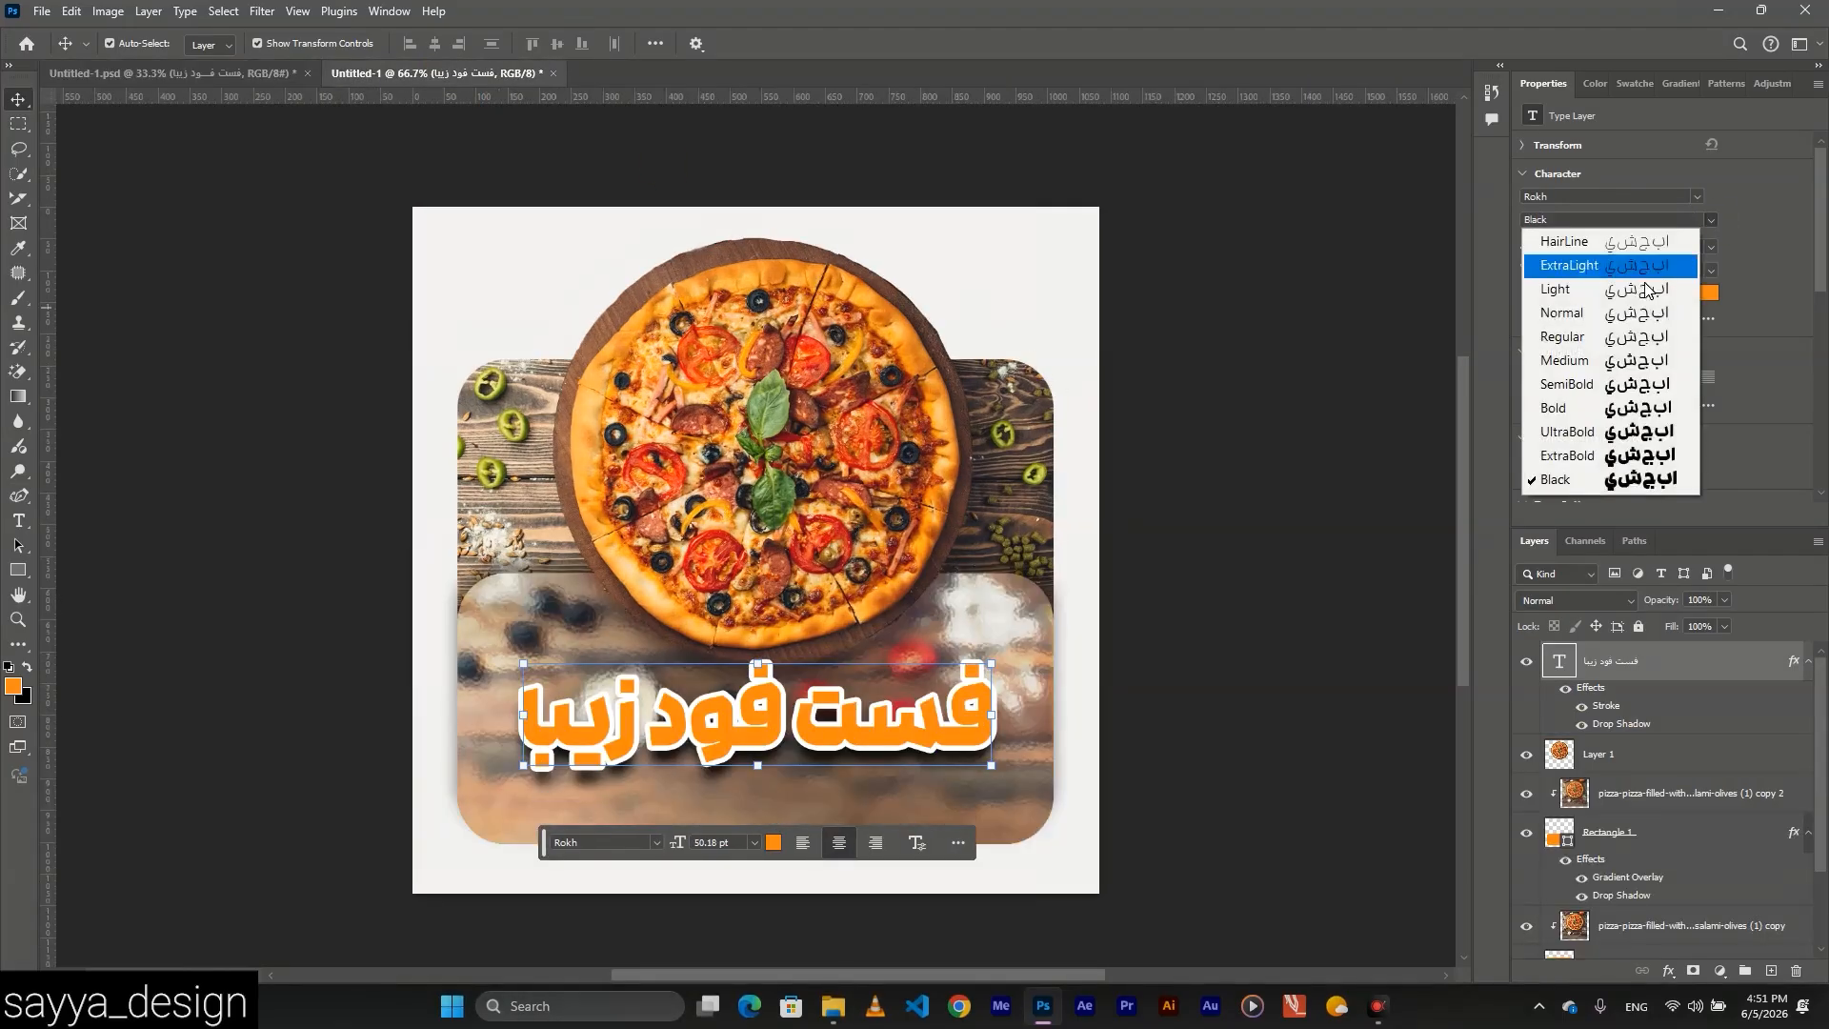
click(1553, 437)
Switch to the plain Persian keyboard layout and stretch the word فود in the title with kashida characters after its first letter.
double_click(749, 730)
click(746, 734)
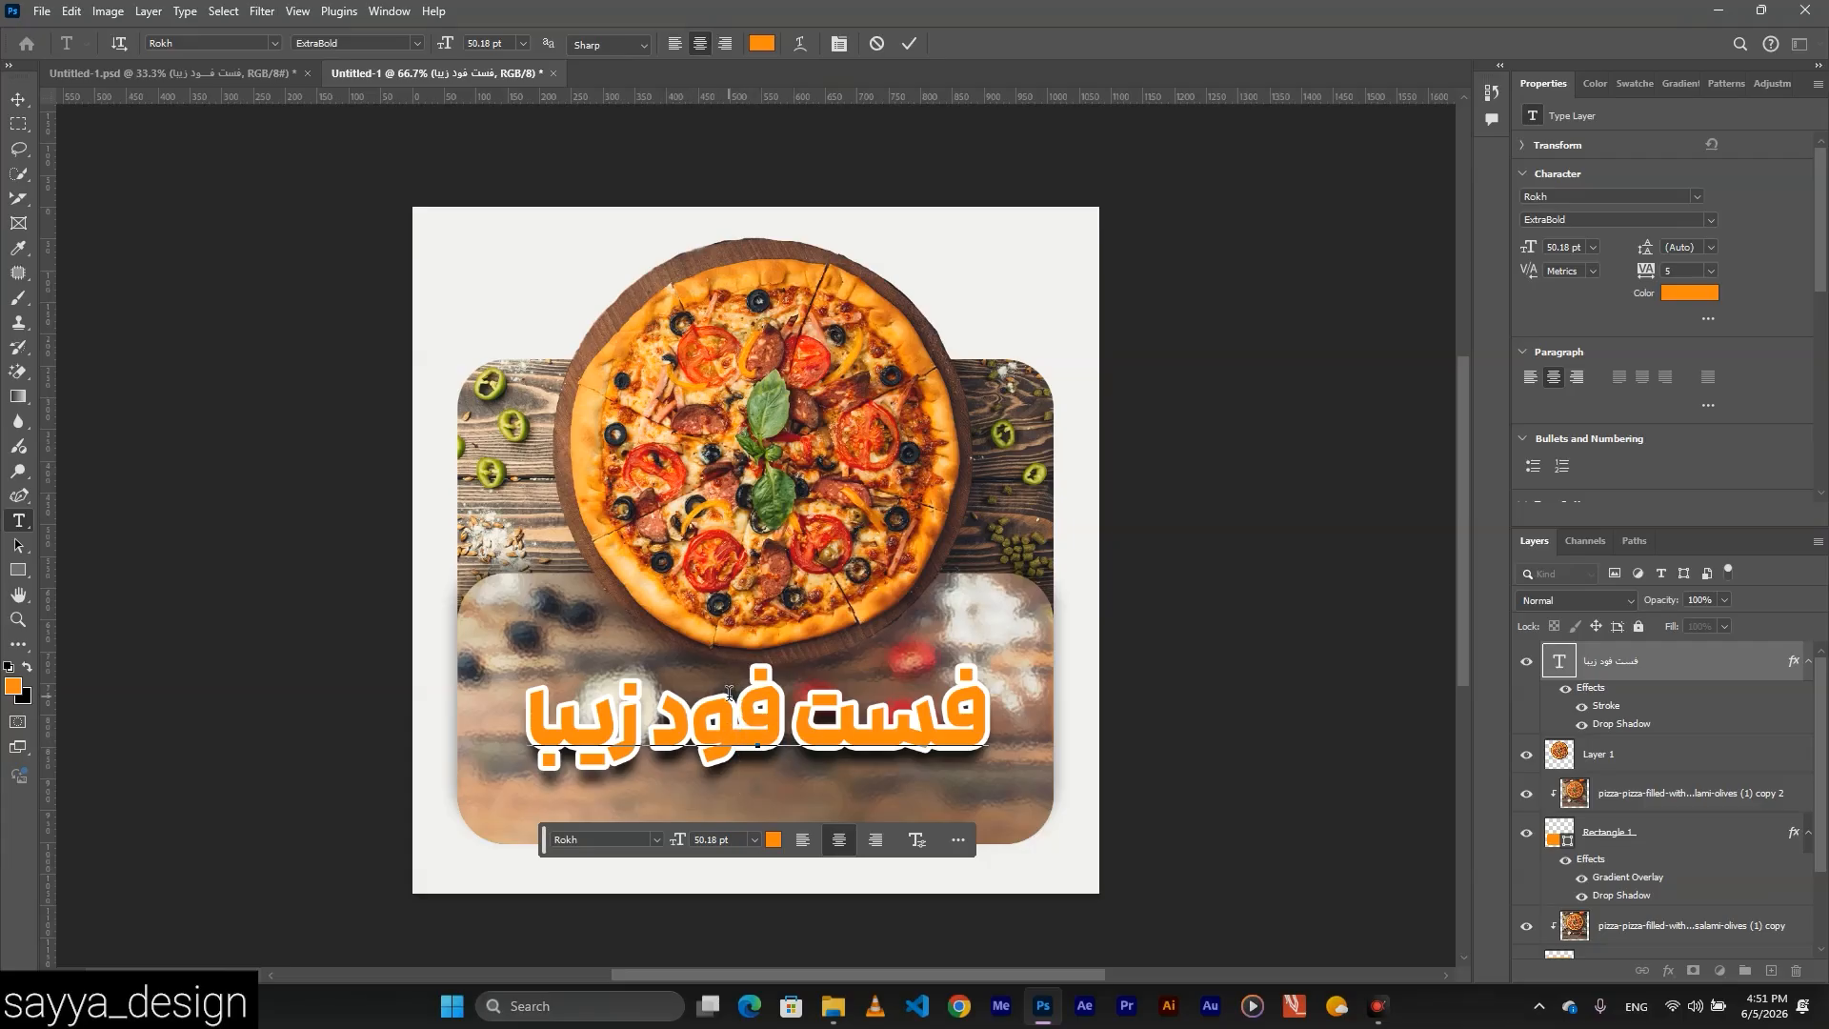
key(alt+shift)
click(1635, 1007)
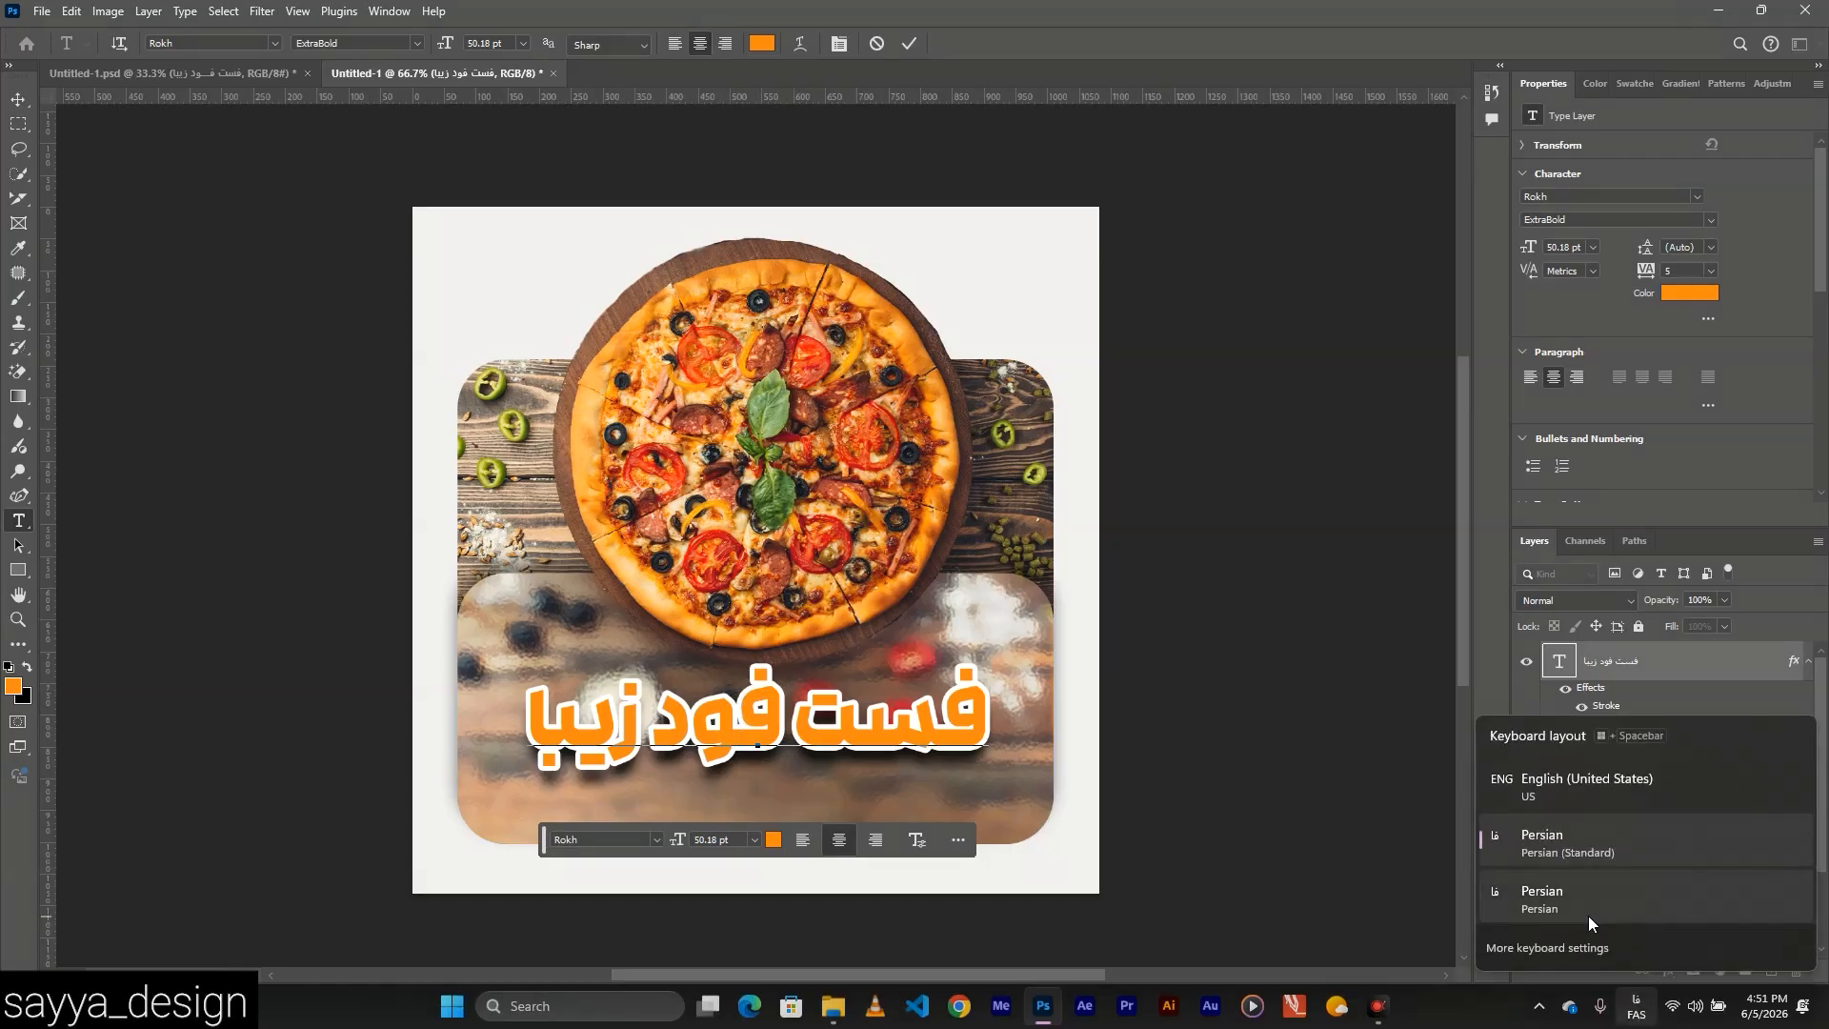
click(1565, 883)
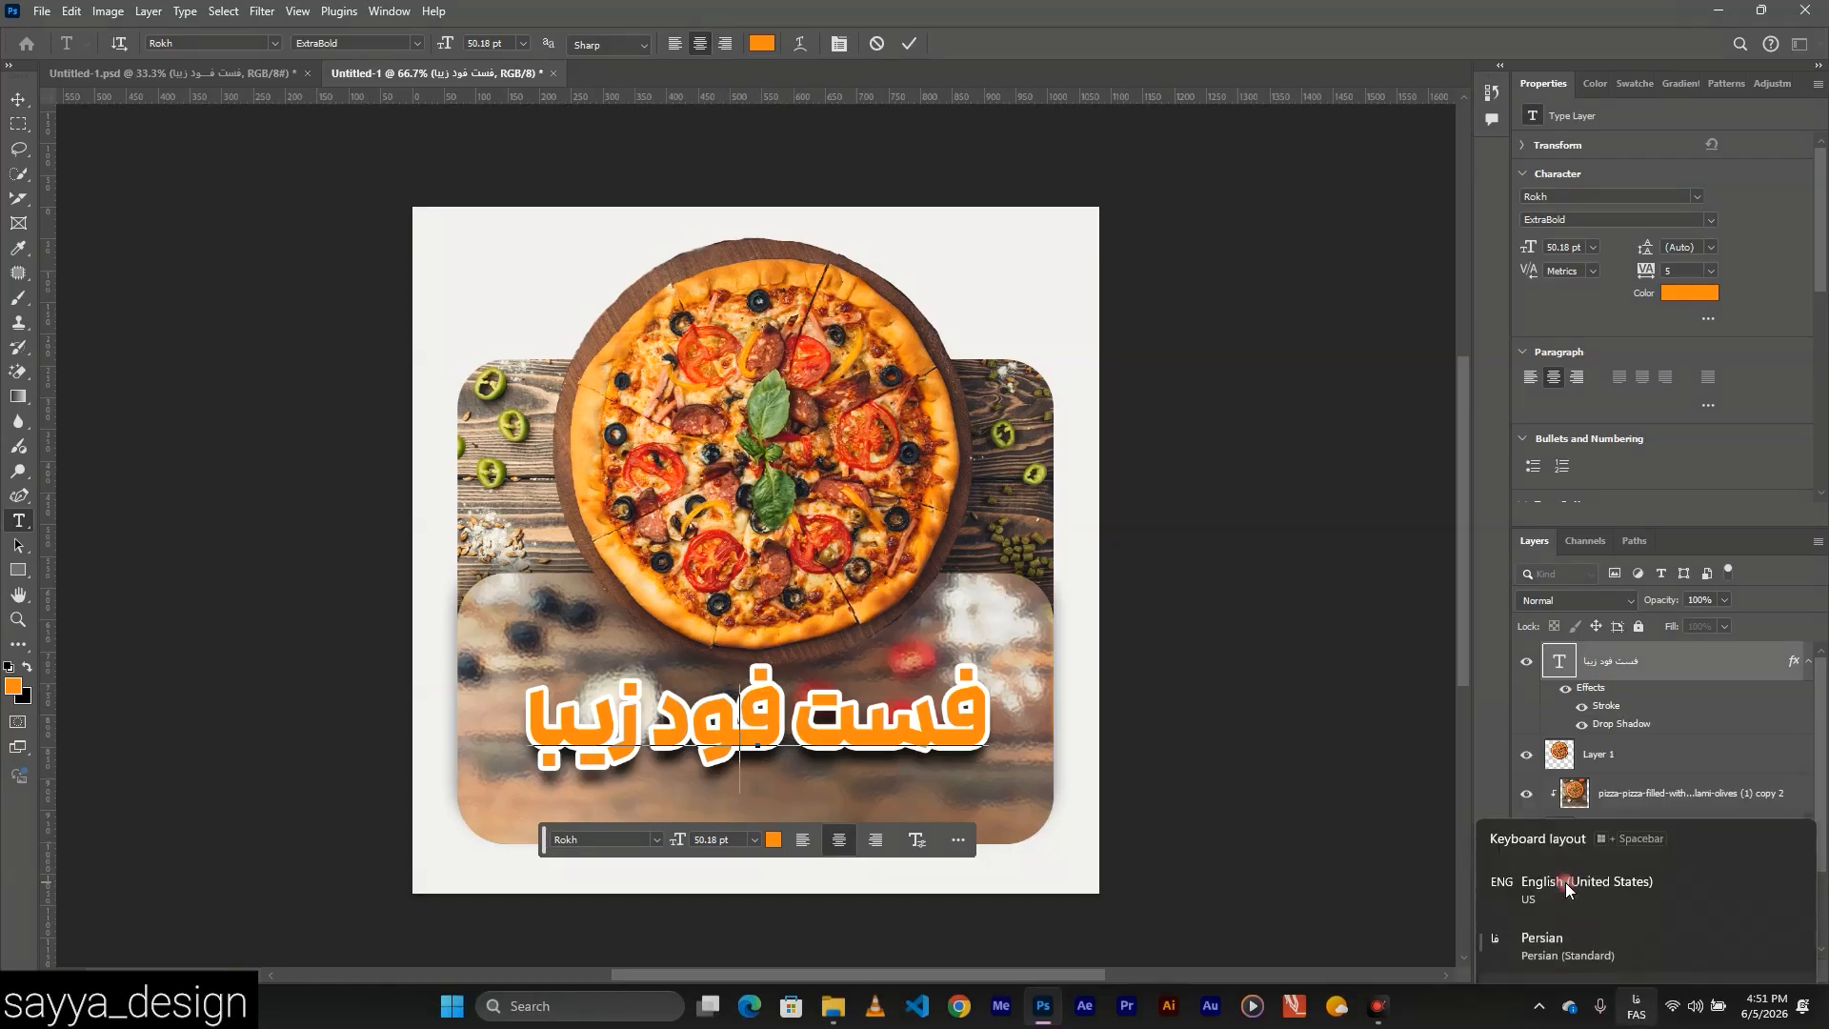
click(738, 746)
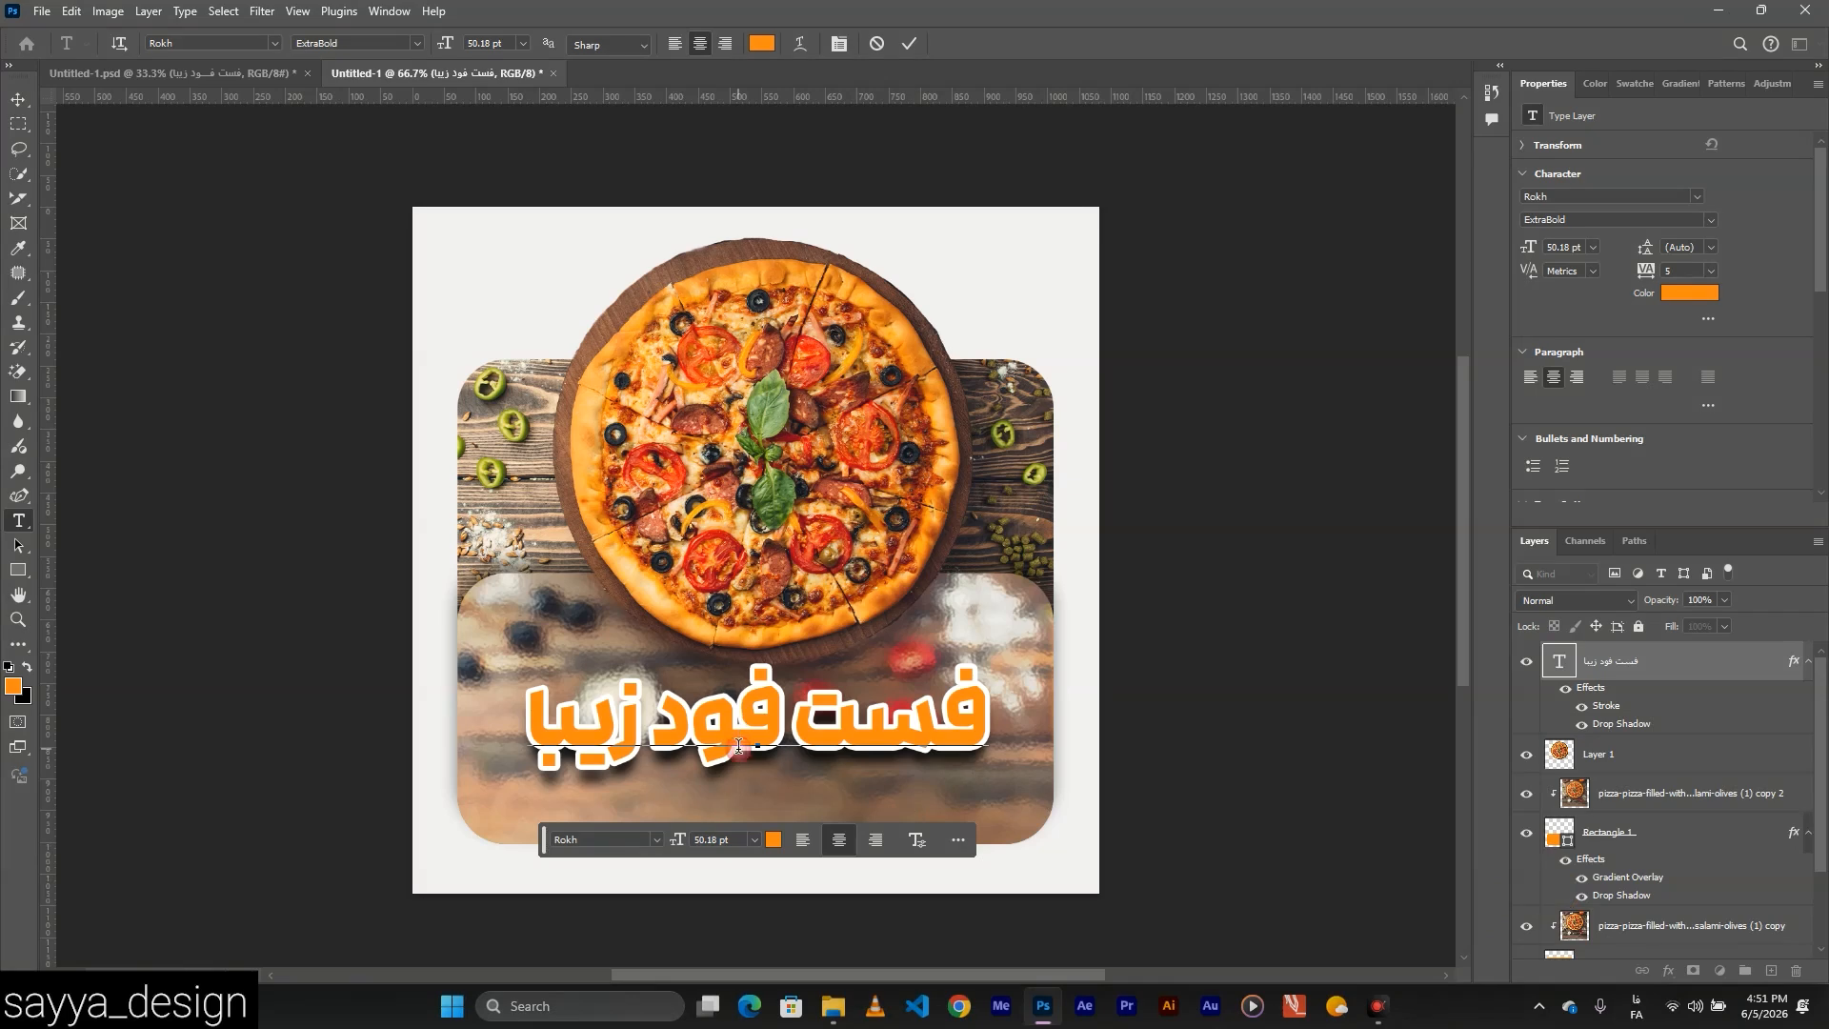
text(ـــ)
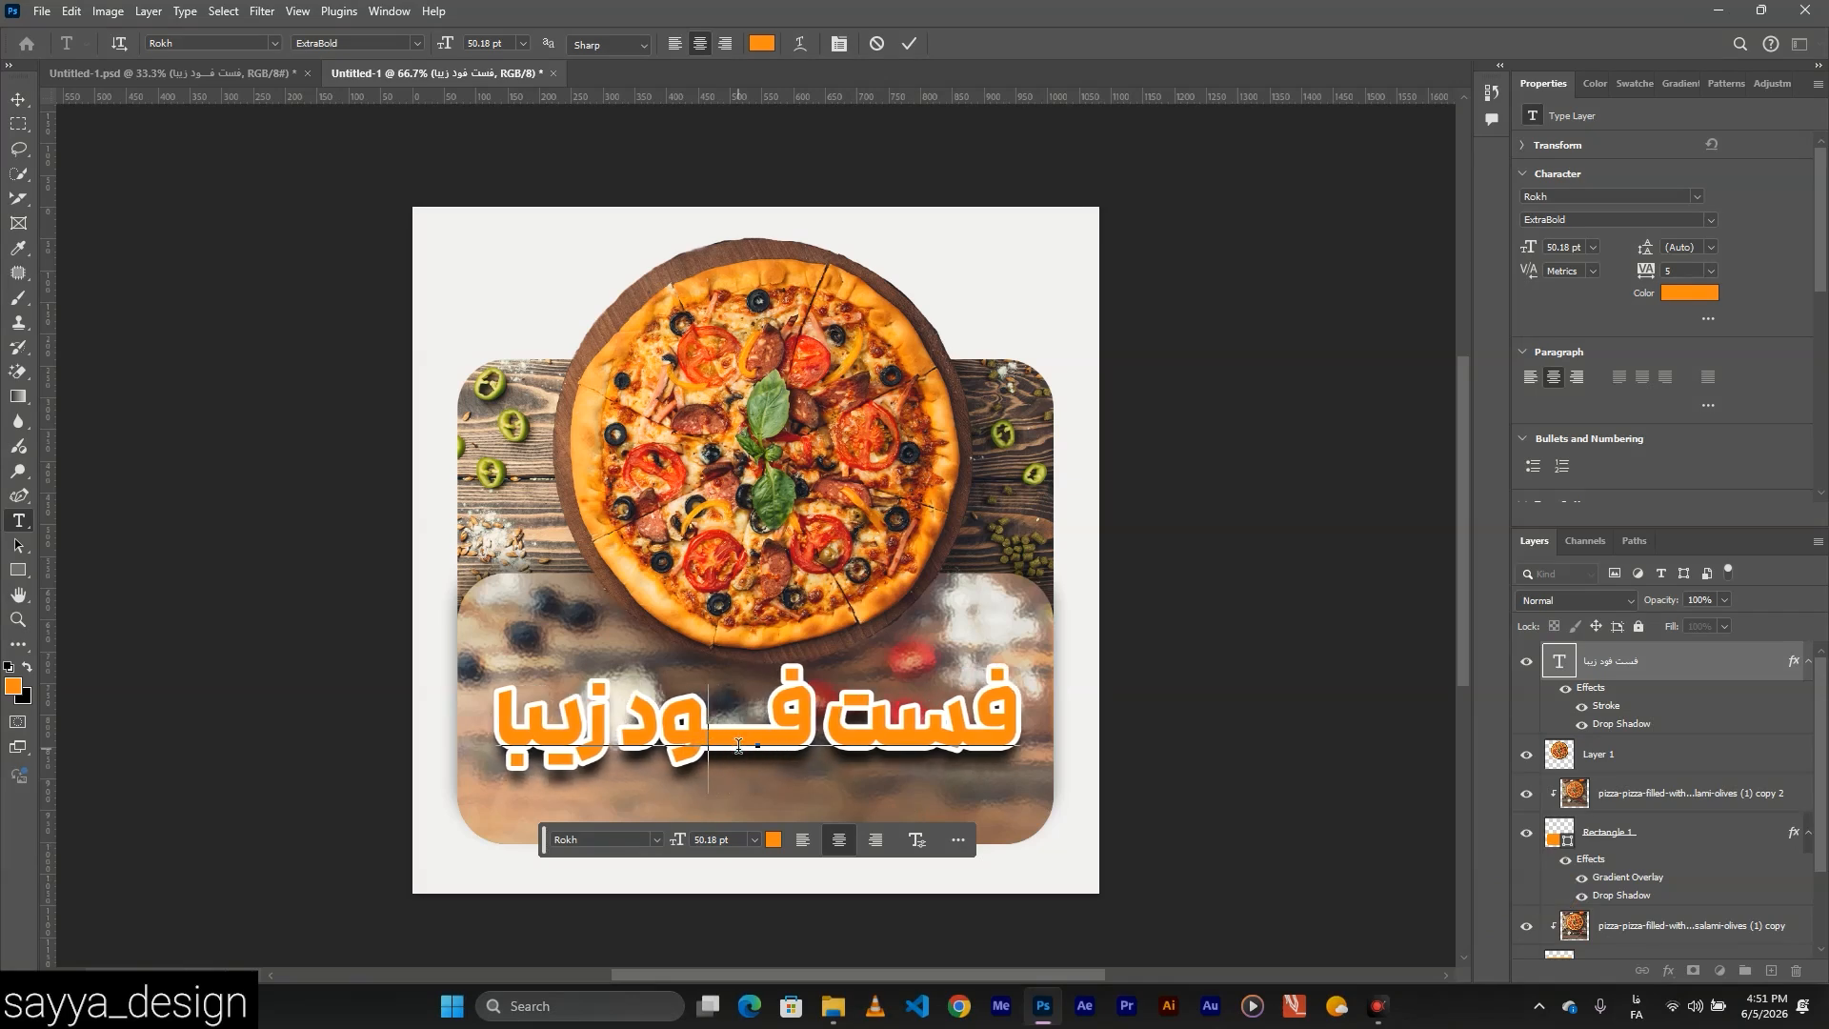
text(ـ)
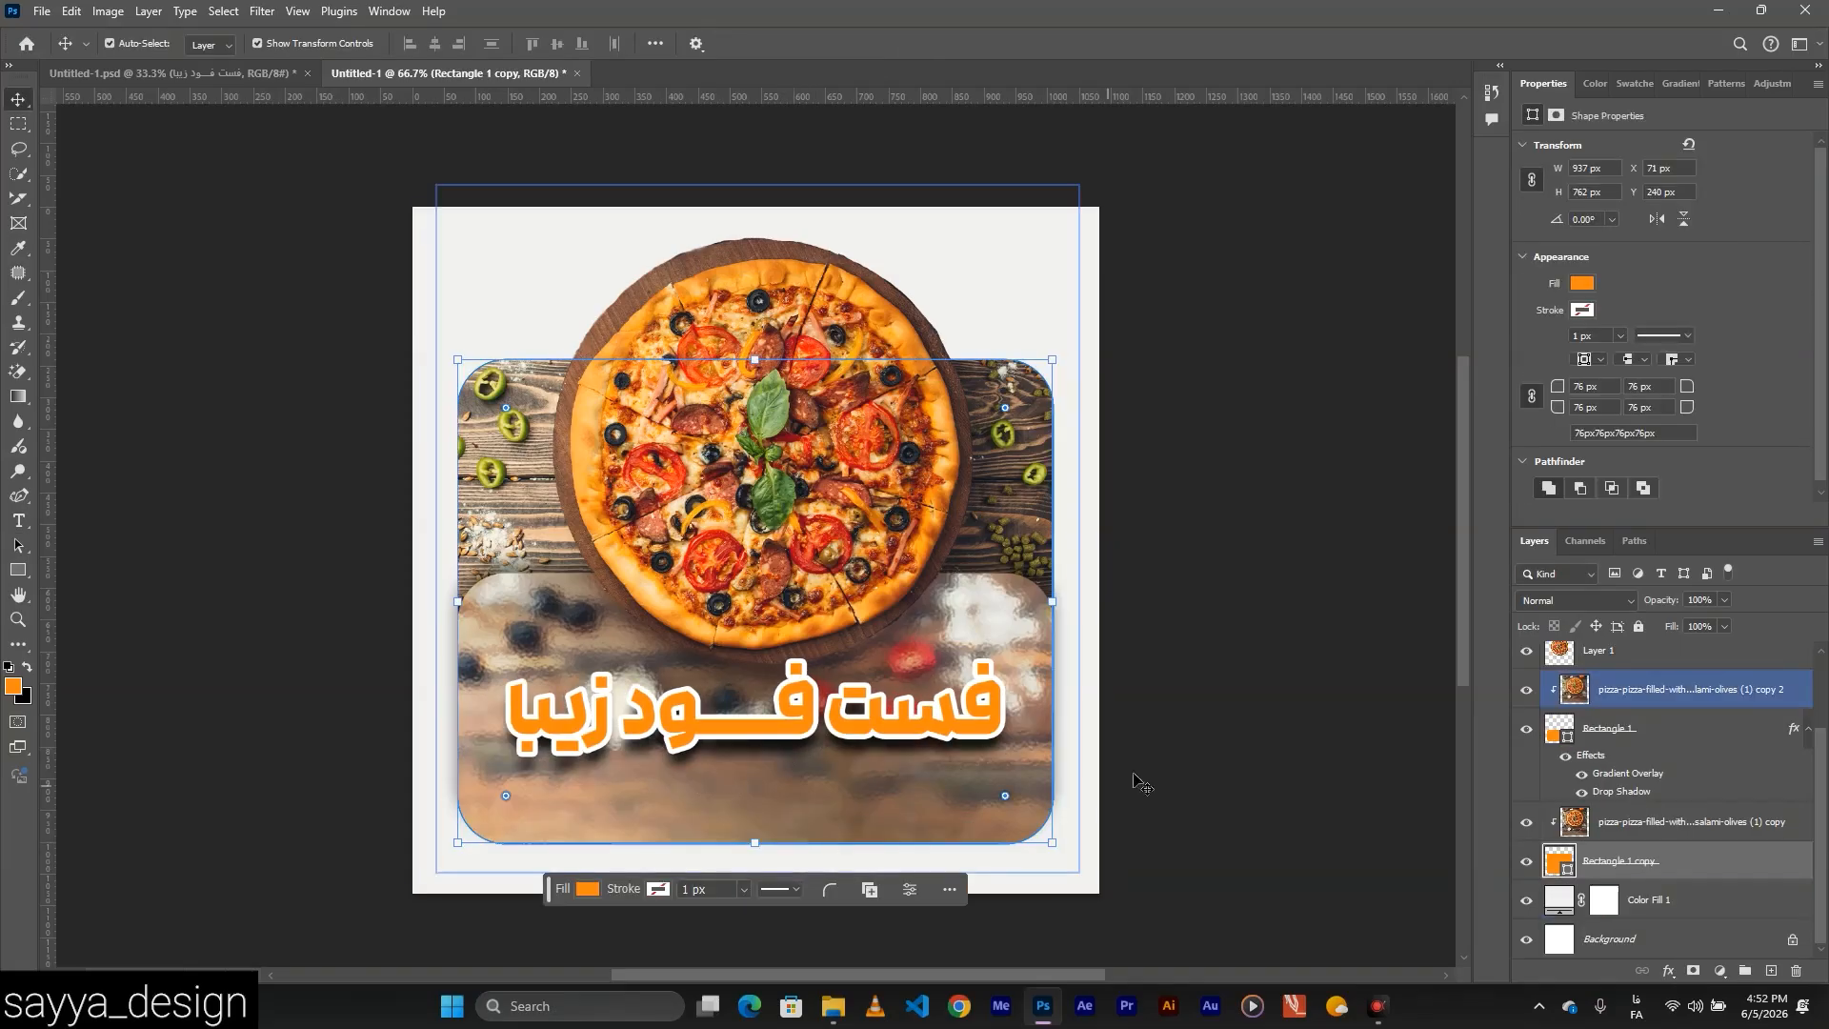
Extend the bottom edges of the rounded photo frame and the frosted-glass panel downward to the same level, making the panel about 453 px tall.
drag(758, 842, 758, 848)
key(Escape)
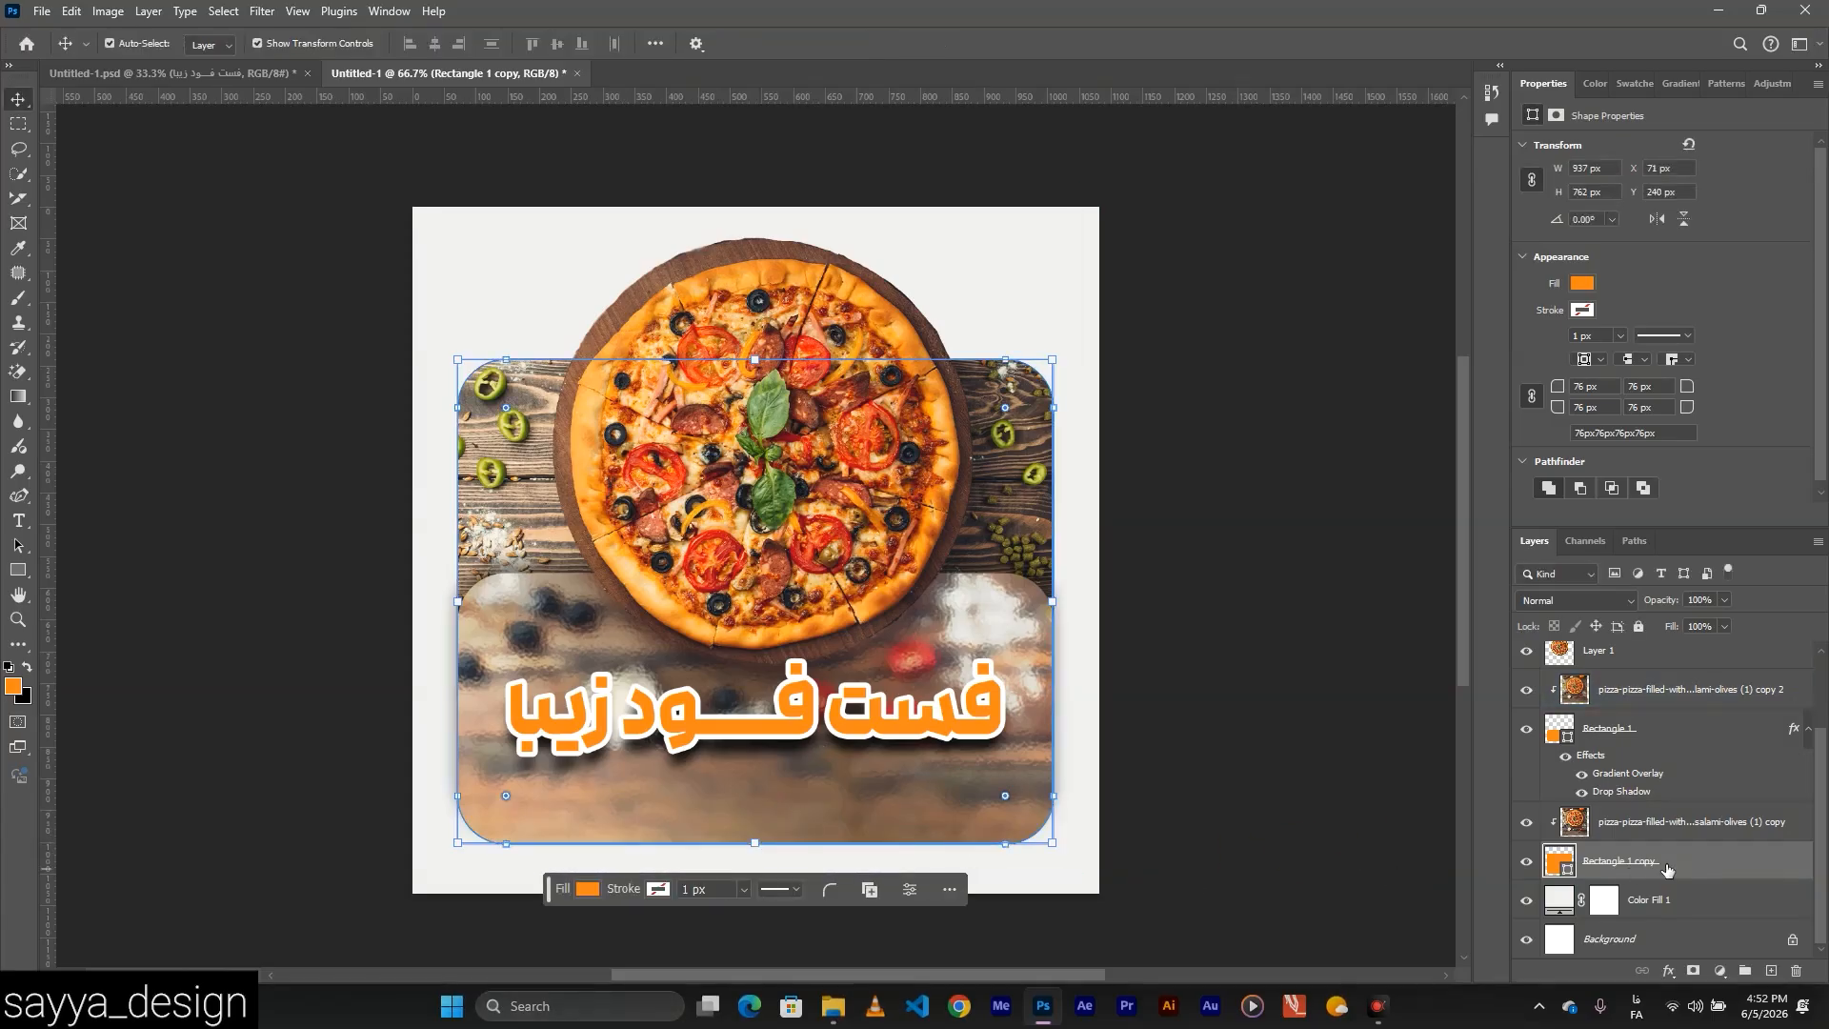
drag(757, 842, 759, 862)
key(Return)
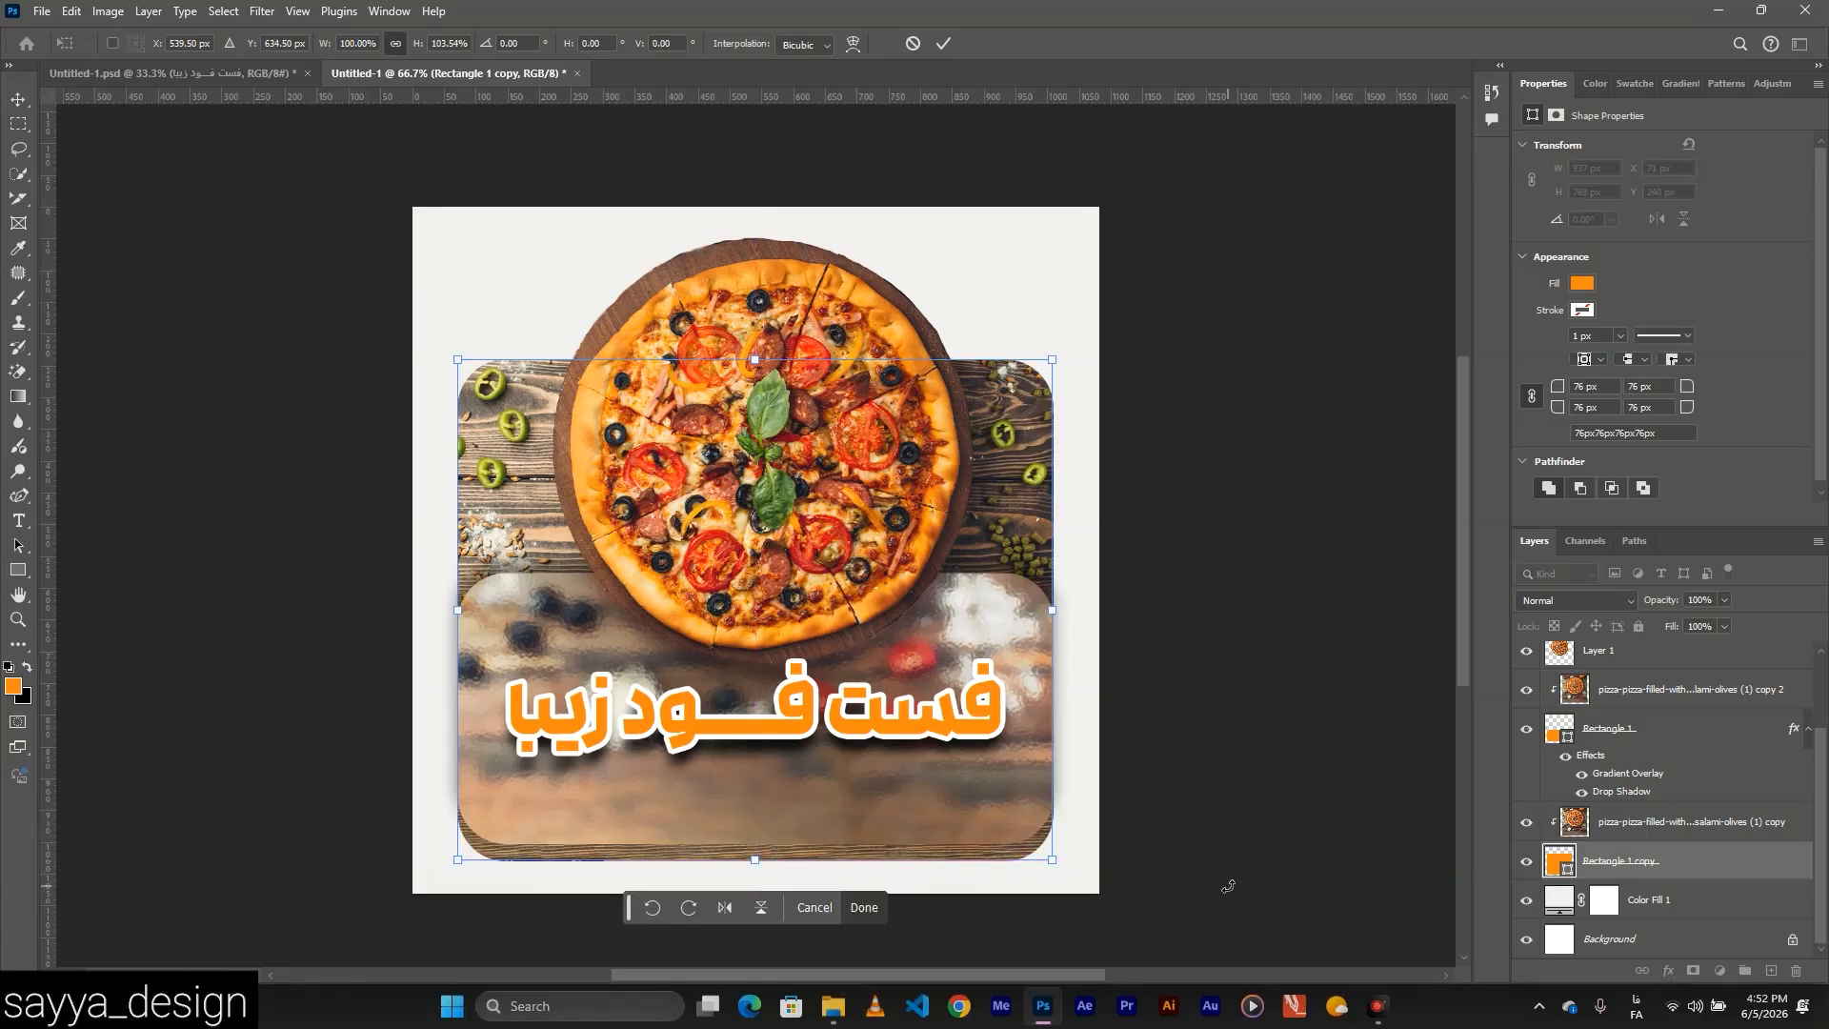
click(1654, 731)
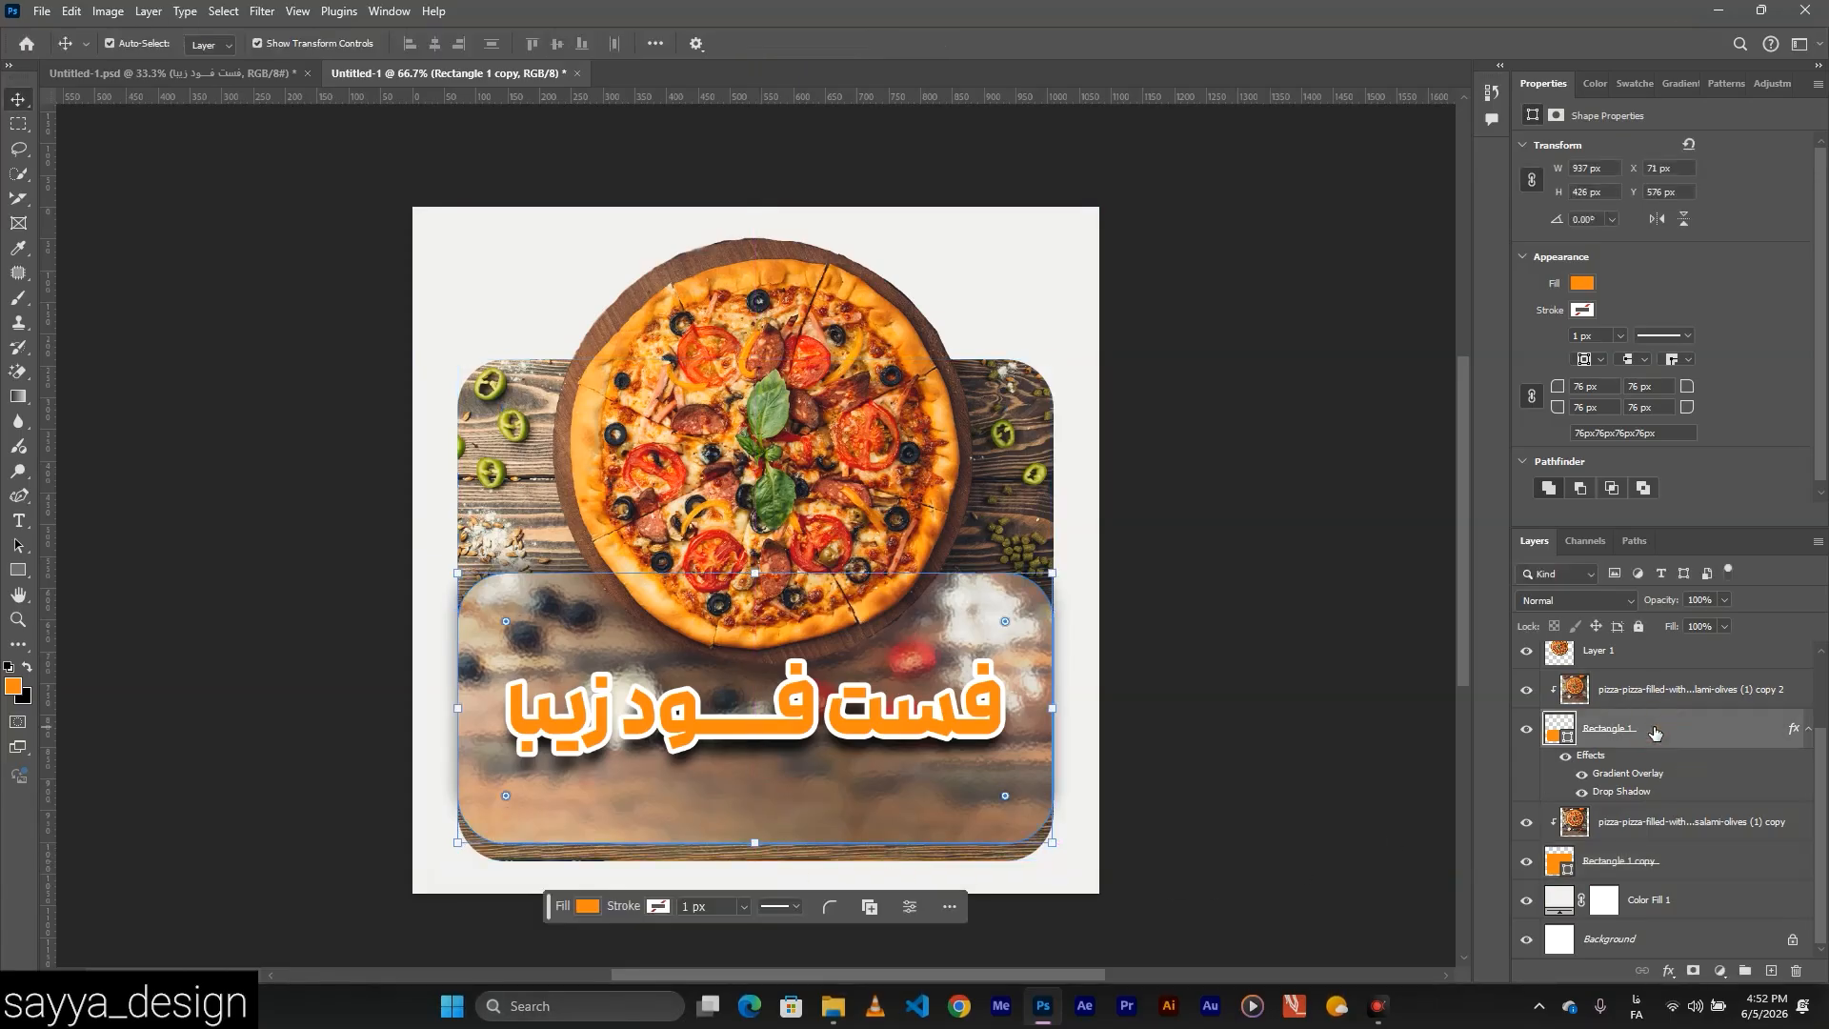
click(755, 841)
drag(755, 841, 758, 859)
click(1349, 766)
Reduce the corner radius of the frosted-glass panel and the photo frame behind it to 44 px.
drag(506, 622, 486, 600)
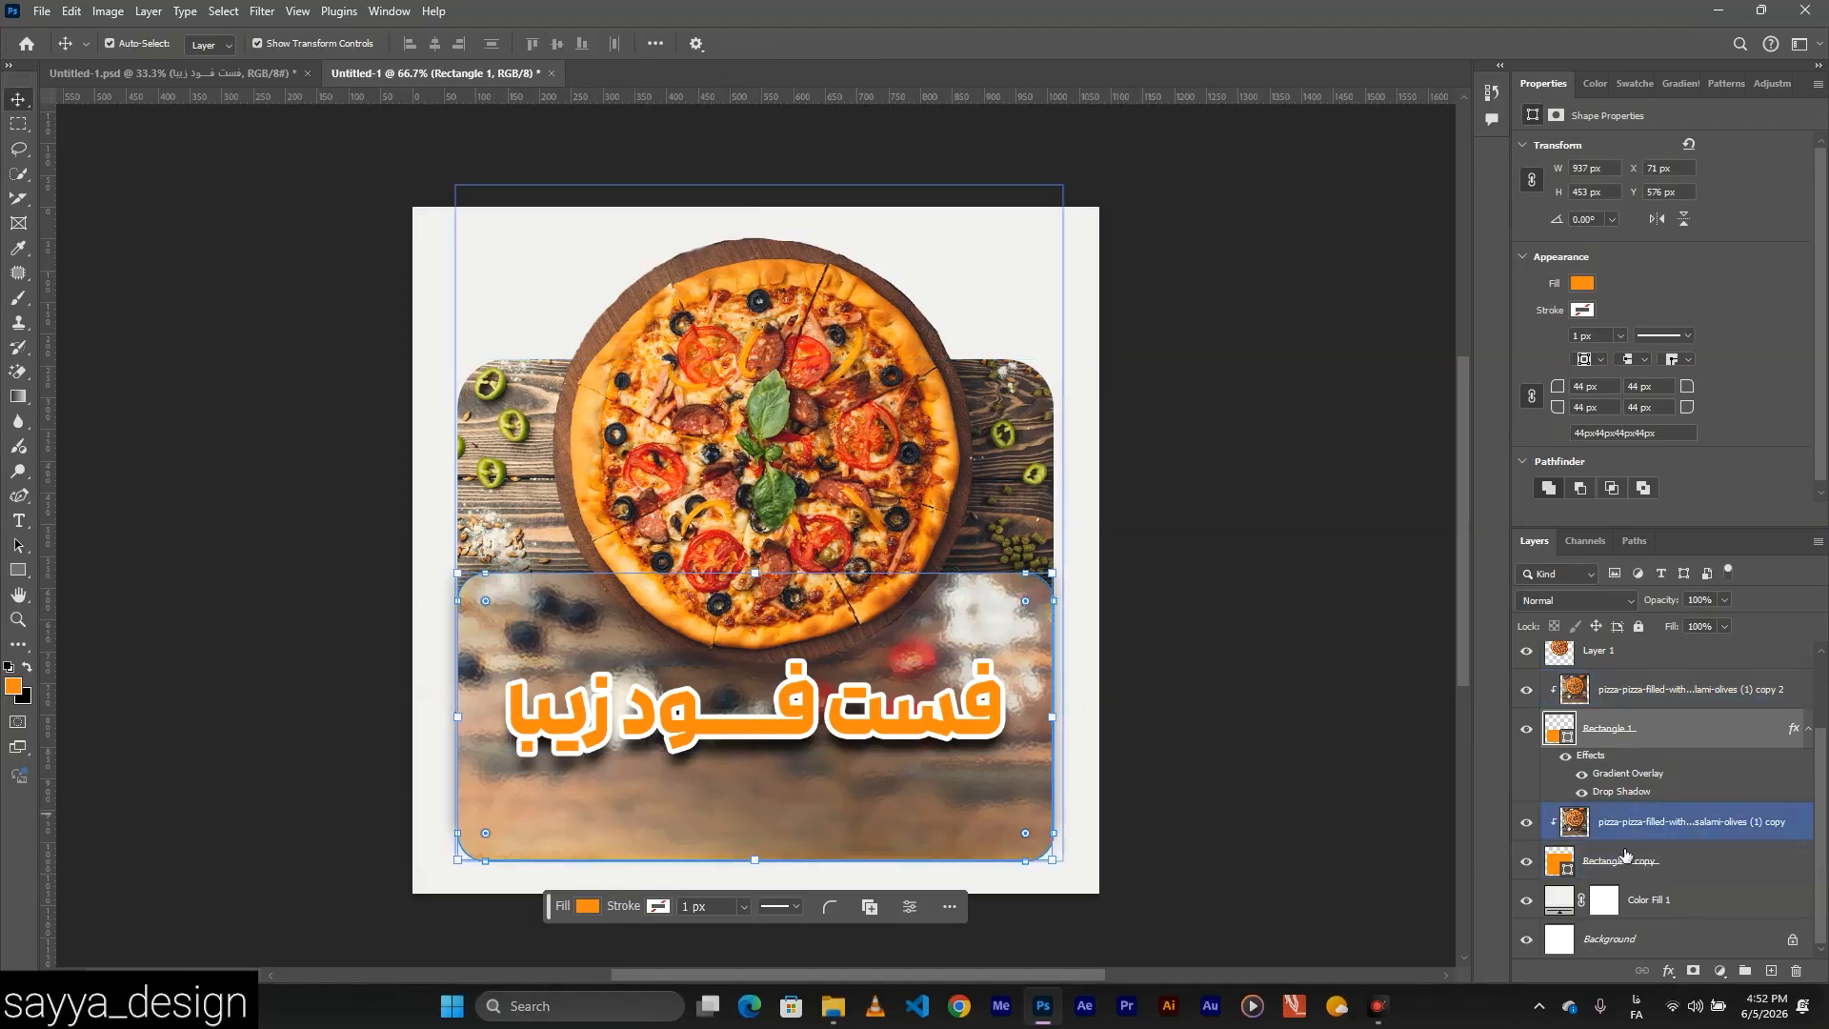
click(1625, 855)
click(1591, 385)
text(44)
key(Return)
click(1397, 768)
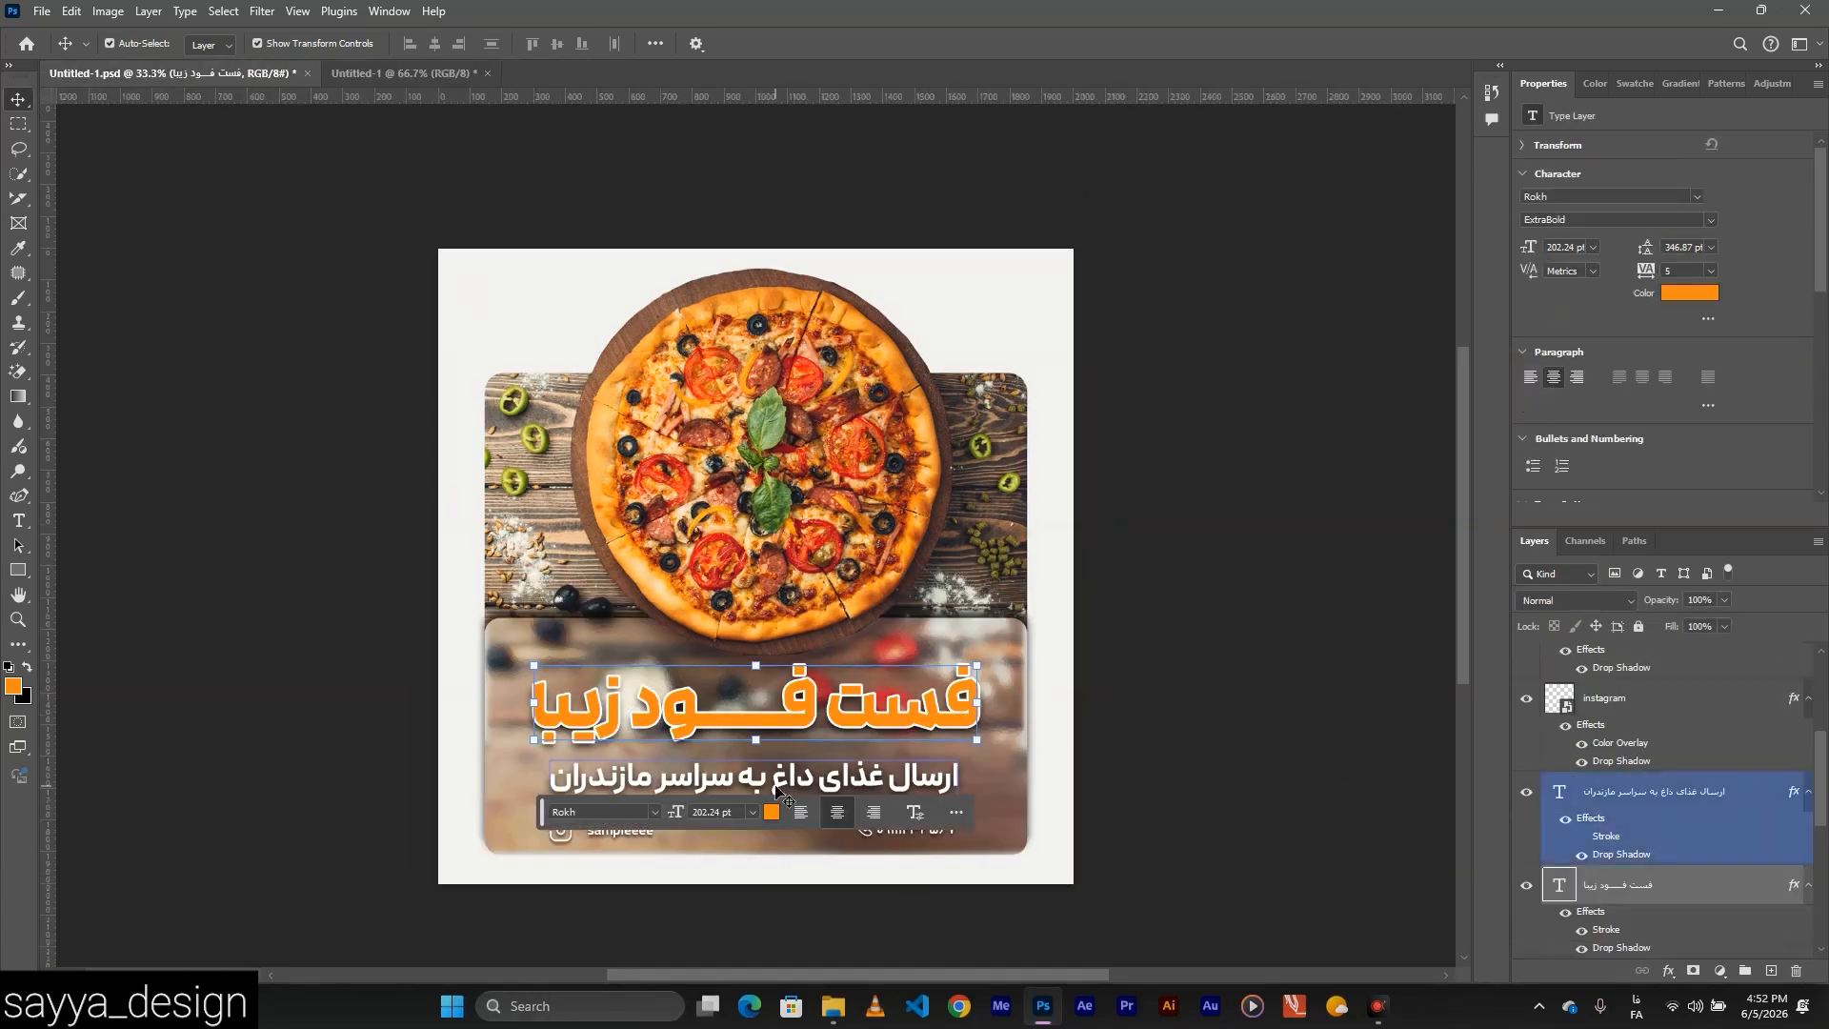
Examine the Drop Shadow settings of the white subtitle below the title without changing them.
click(1274, 597)
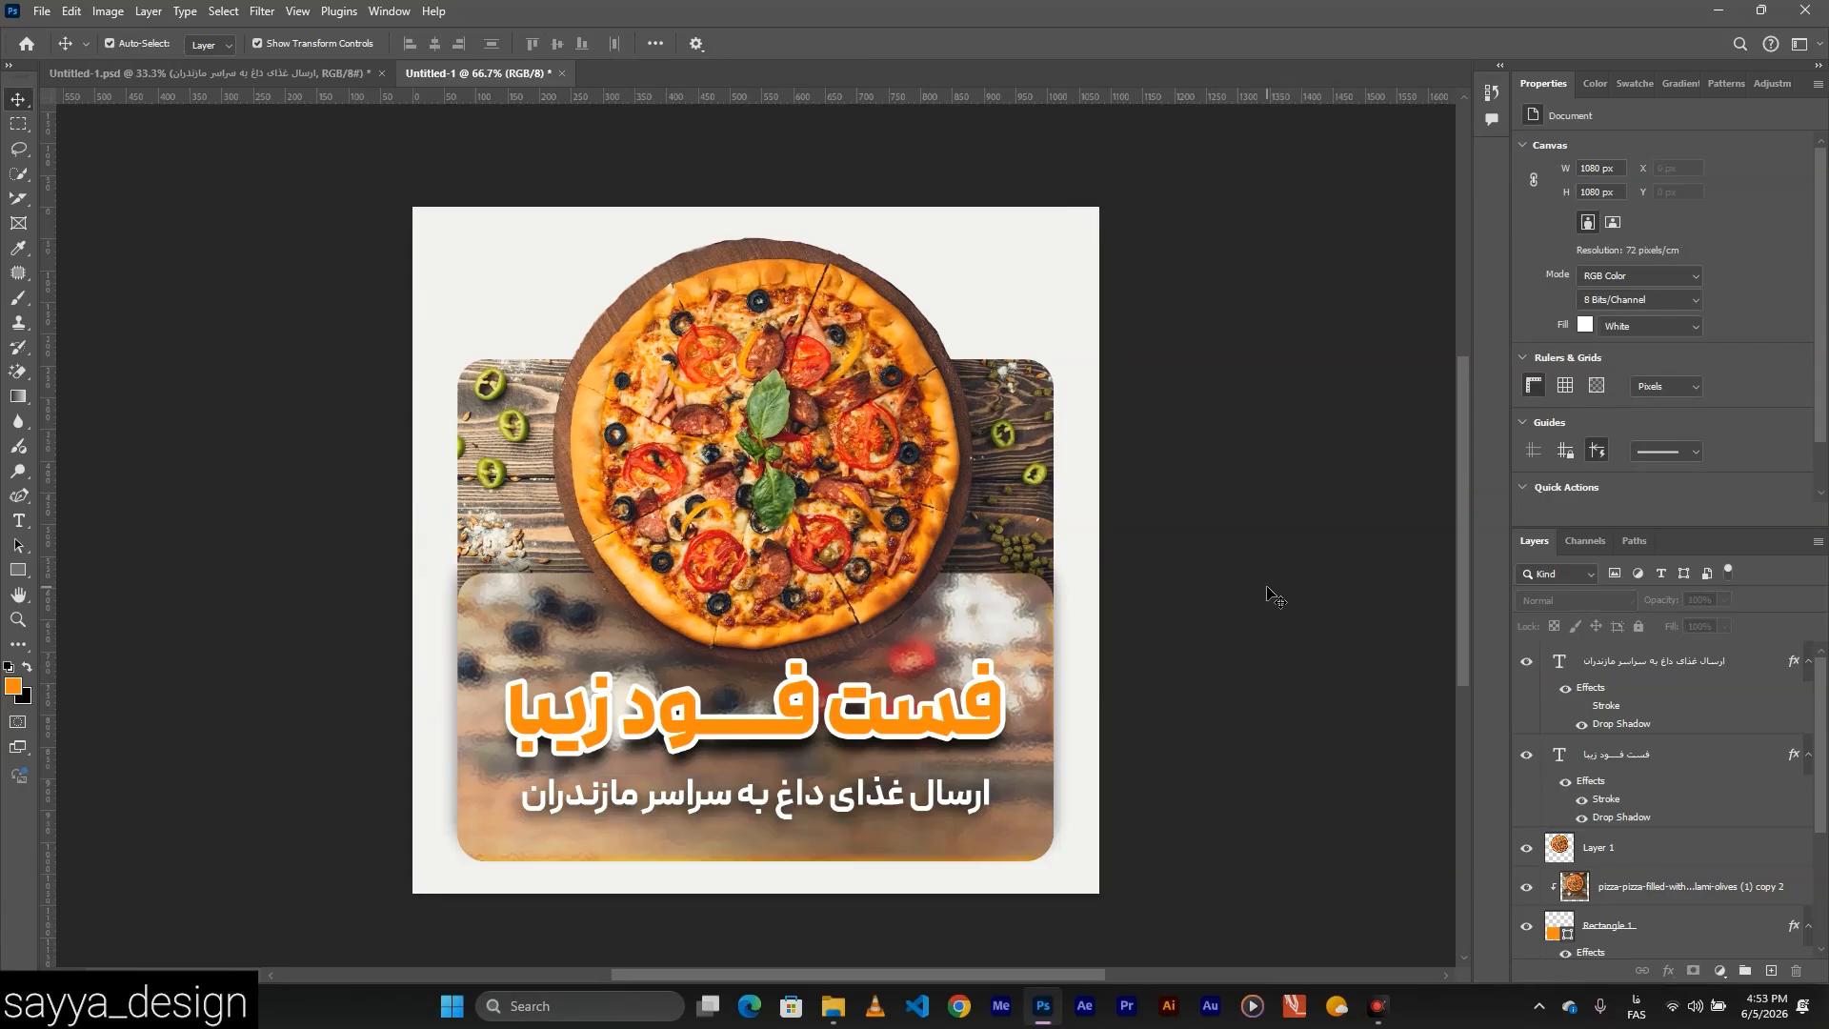
click(932, 796)
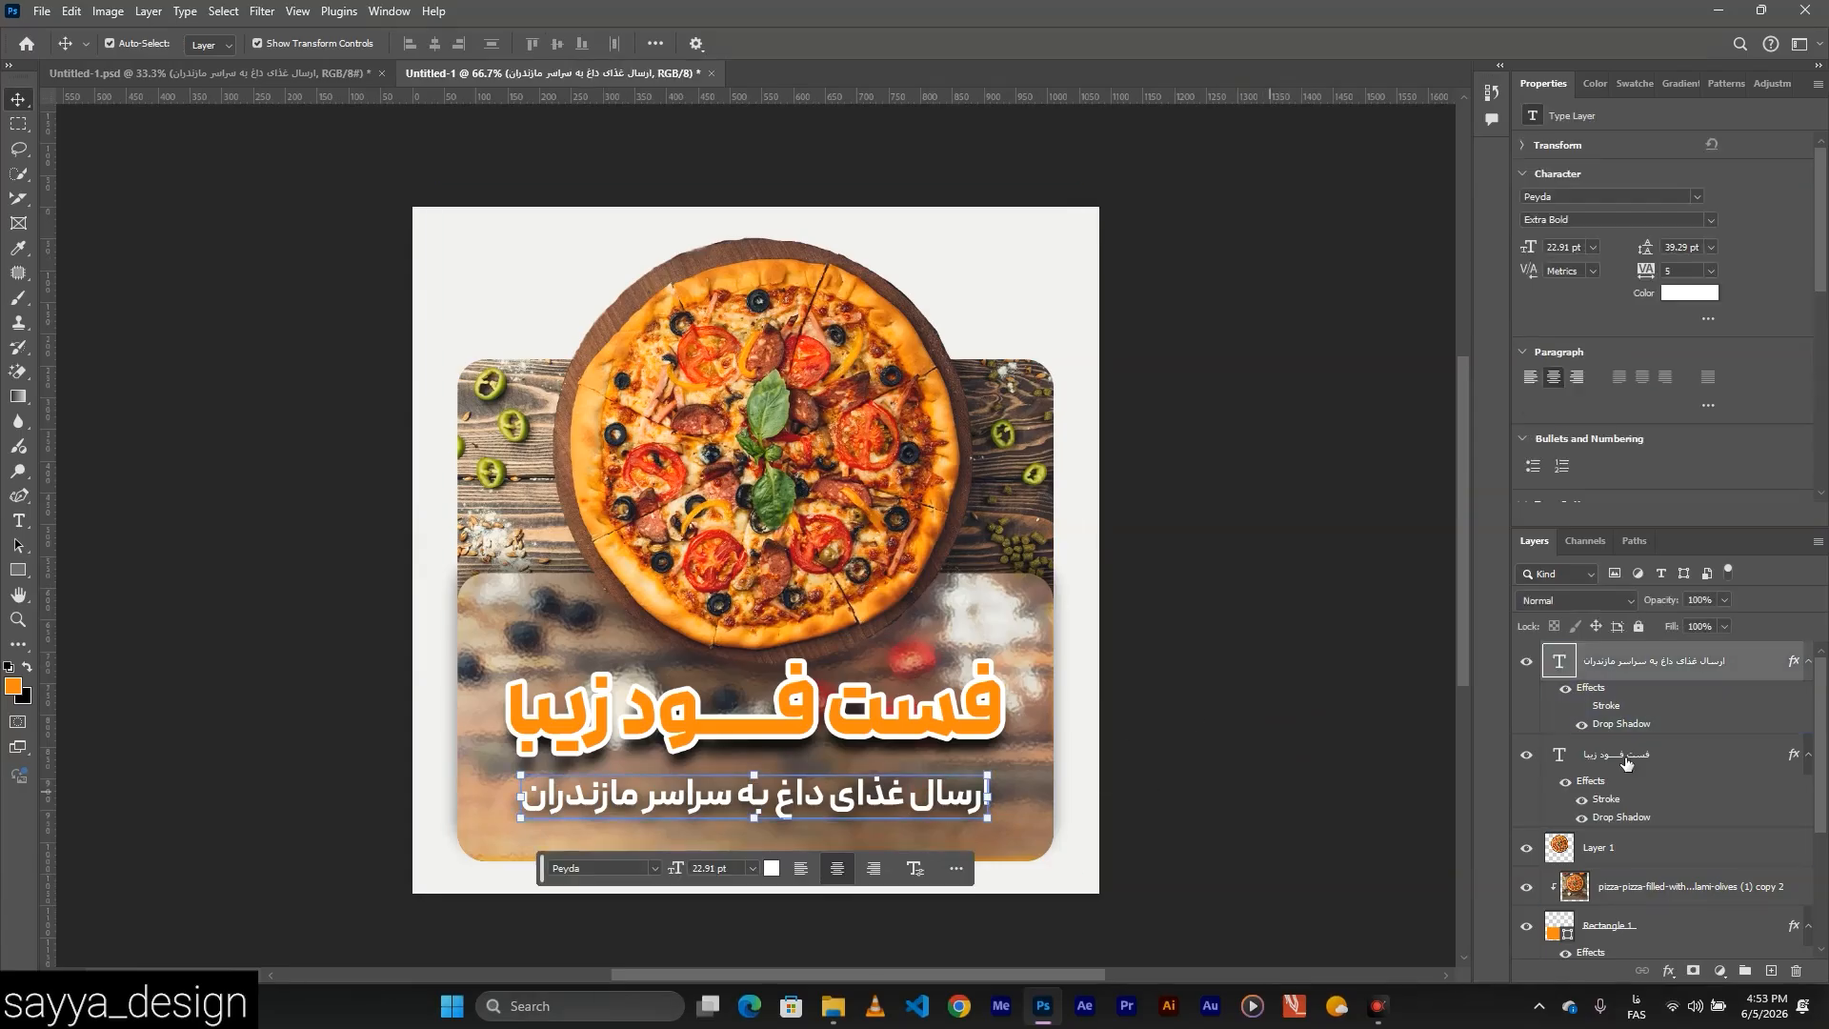
click(1779, 664)
click(1062, 603)
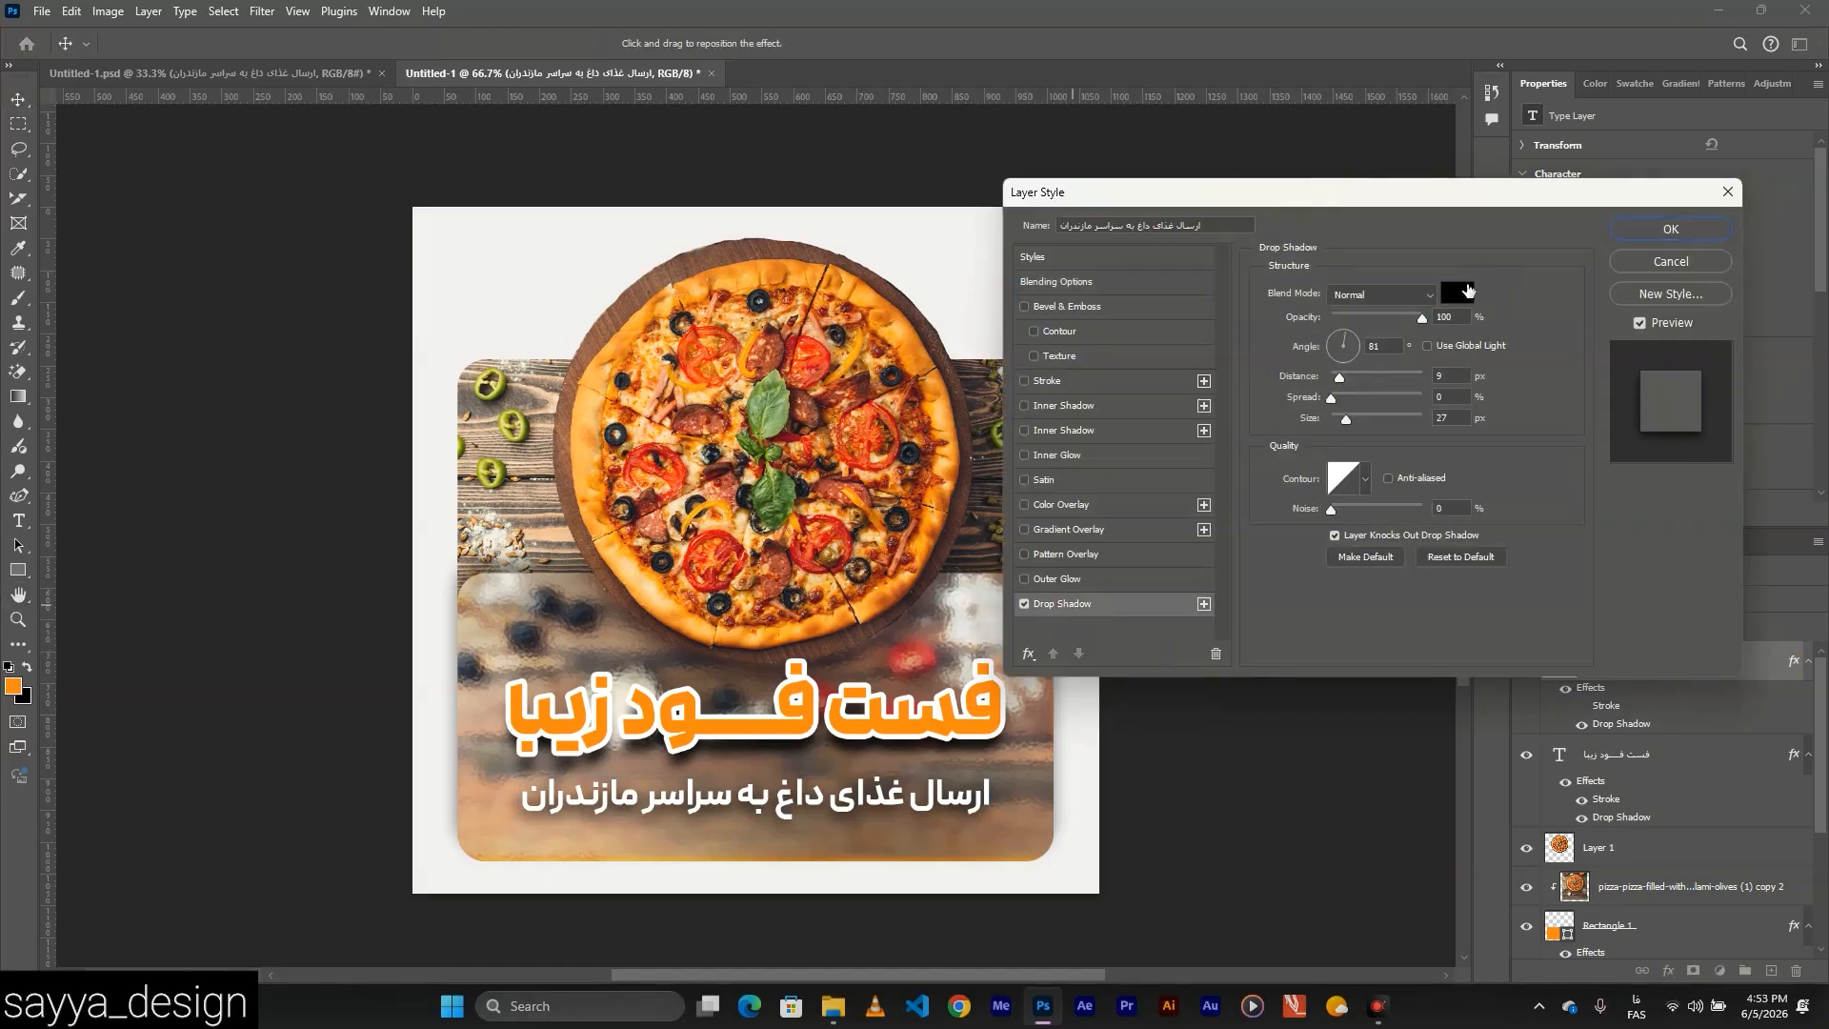
click(1671, 261)
click(1132, 682)
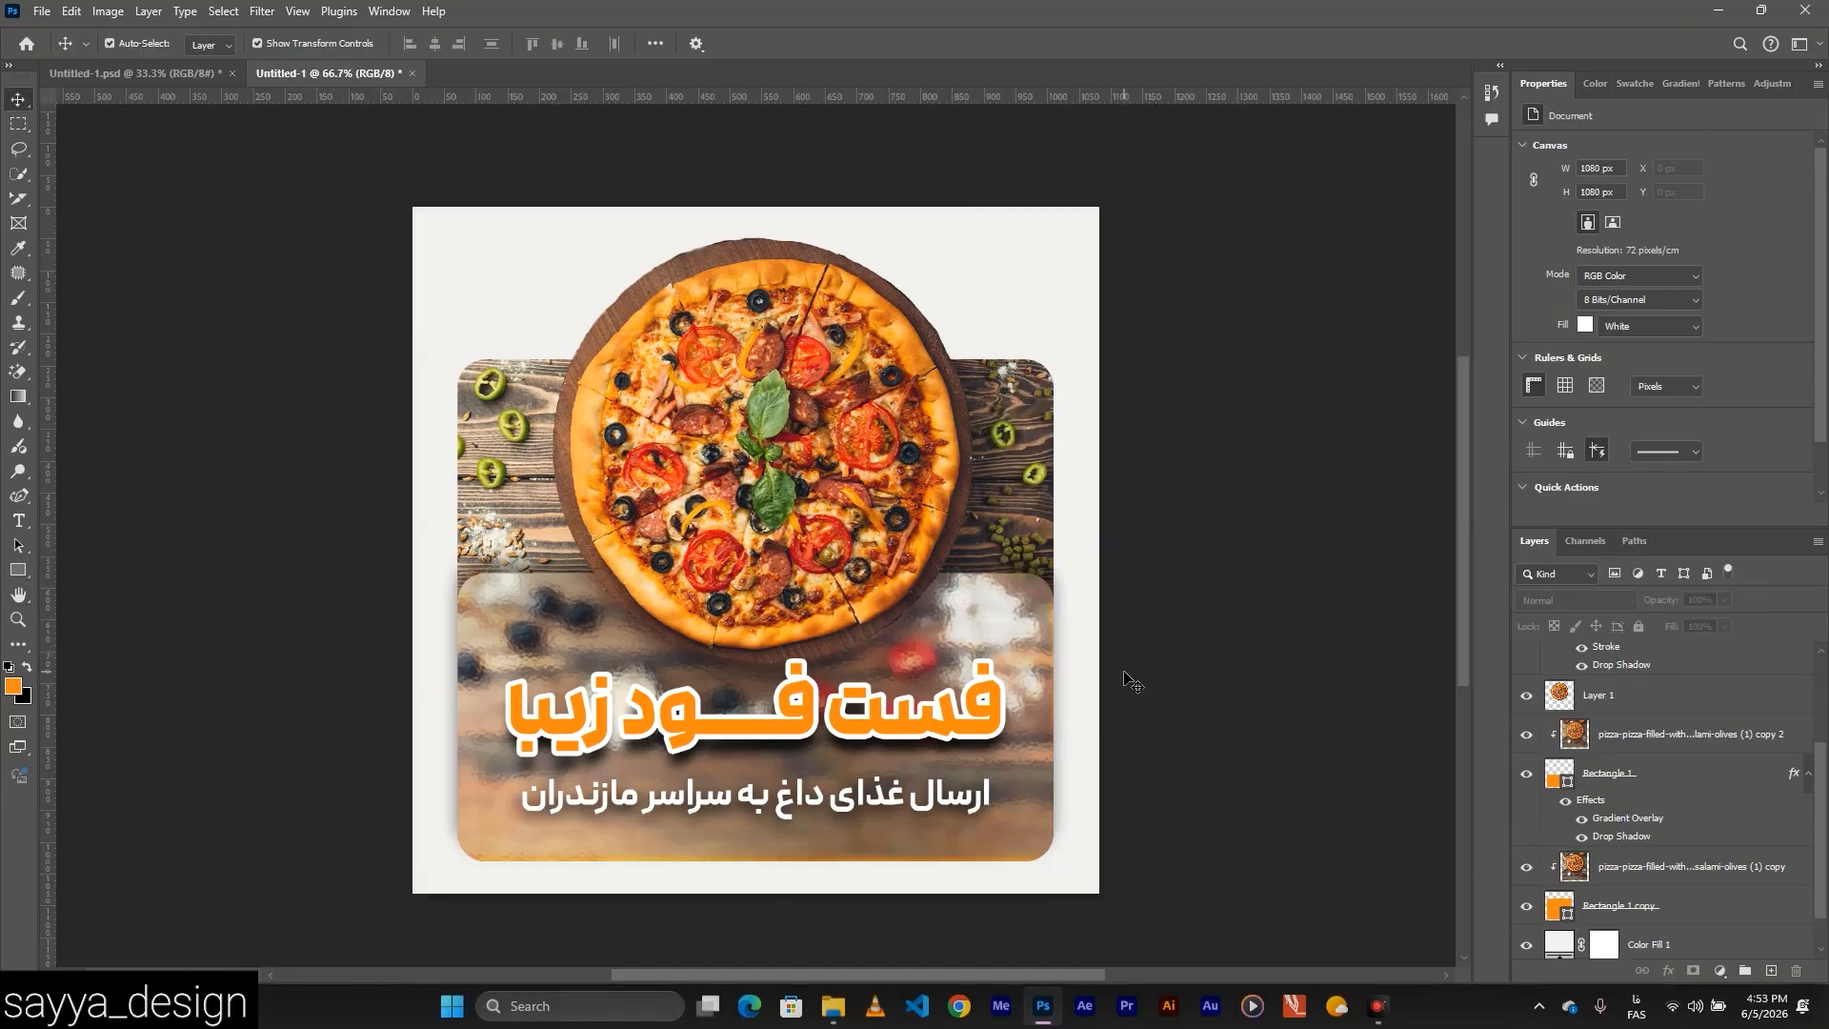